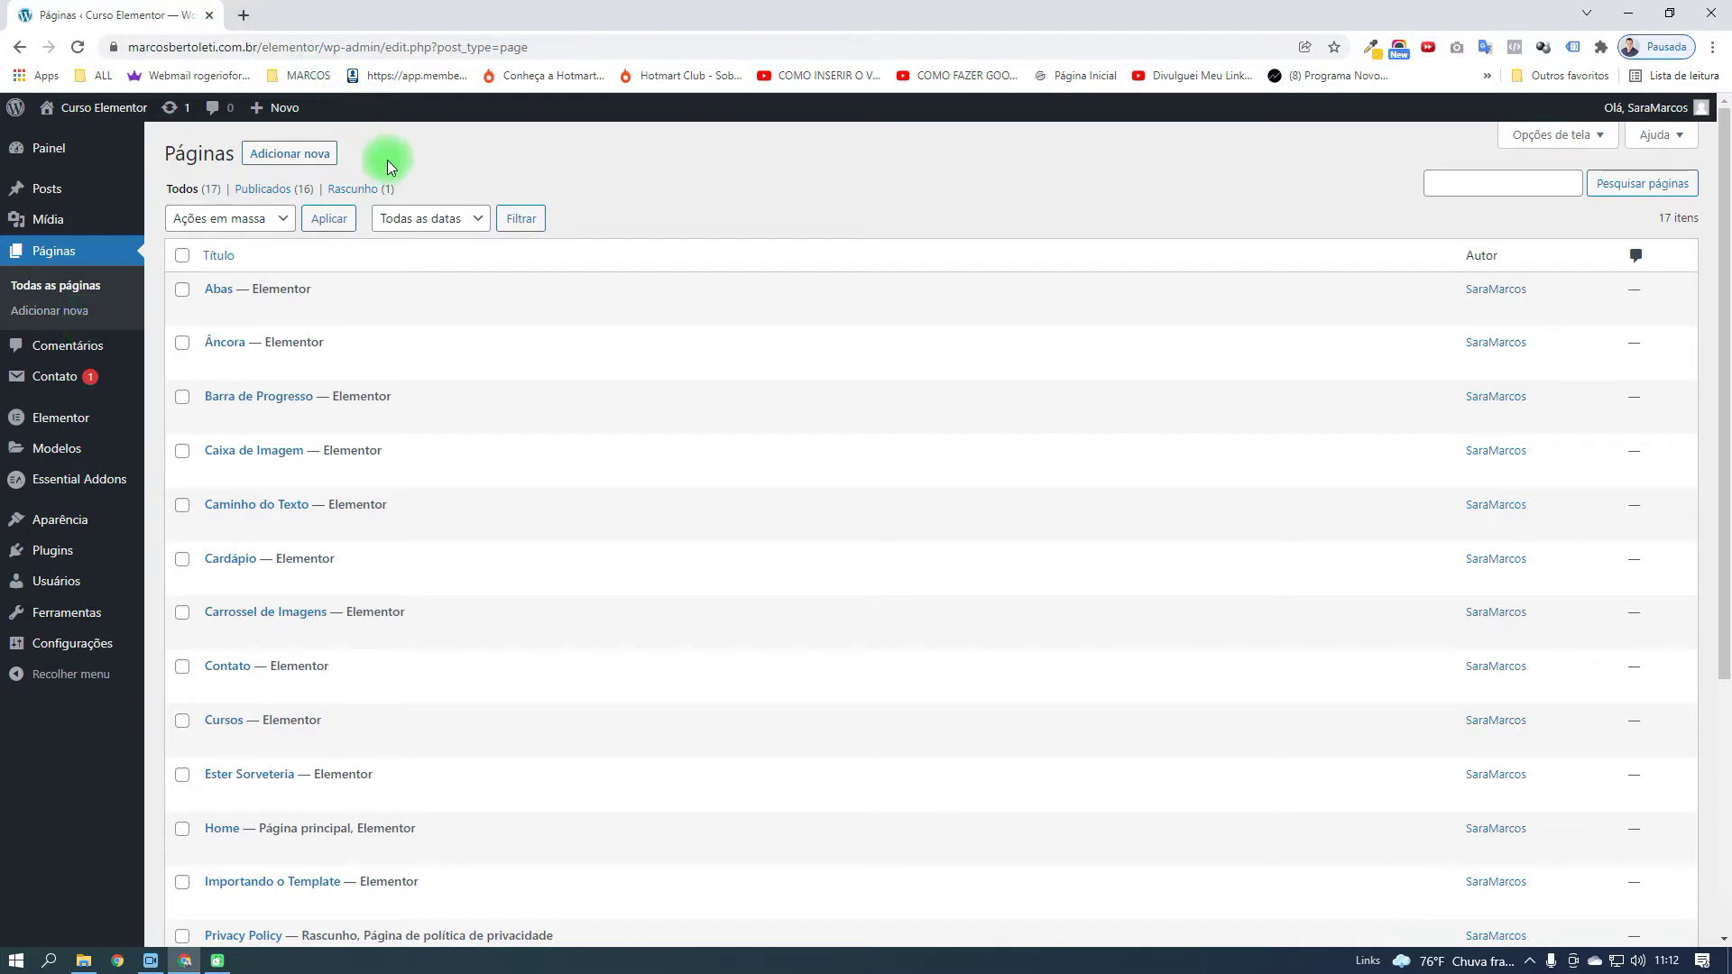
Create a new page titled "Galeria de Imagens" and publish it
click(301, 169)
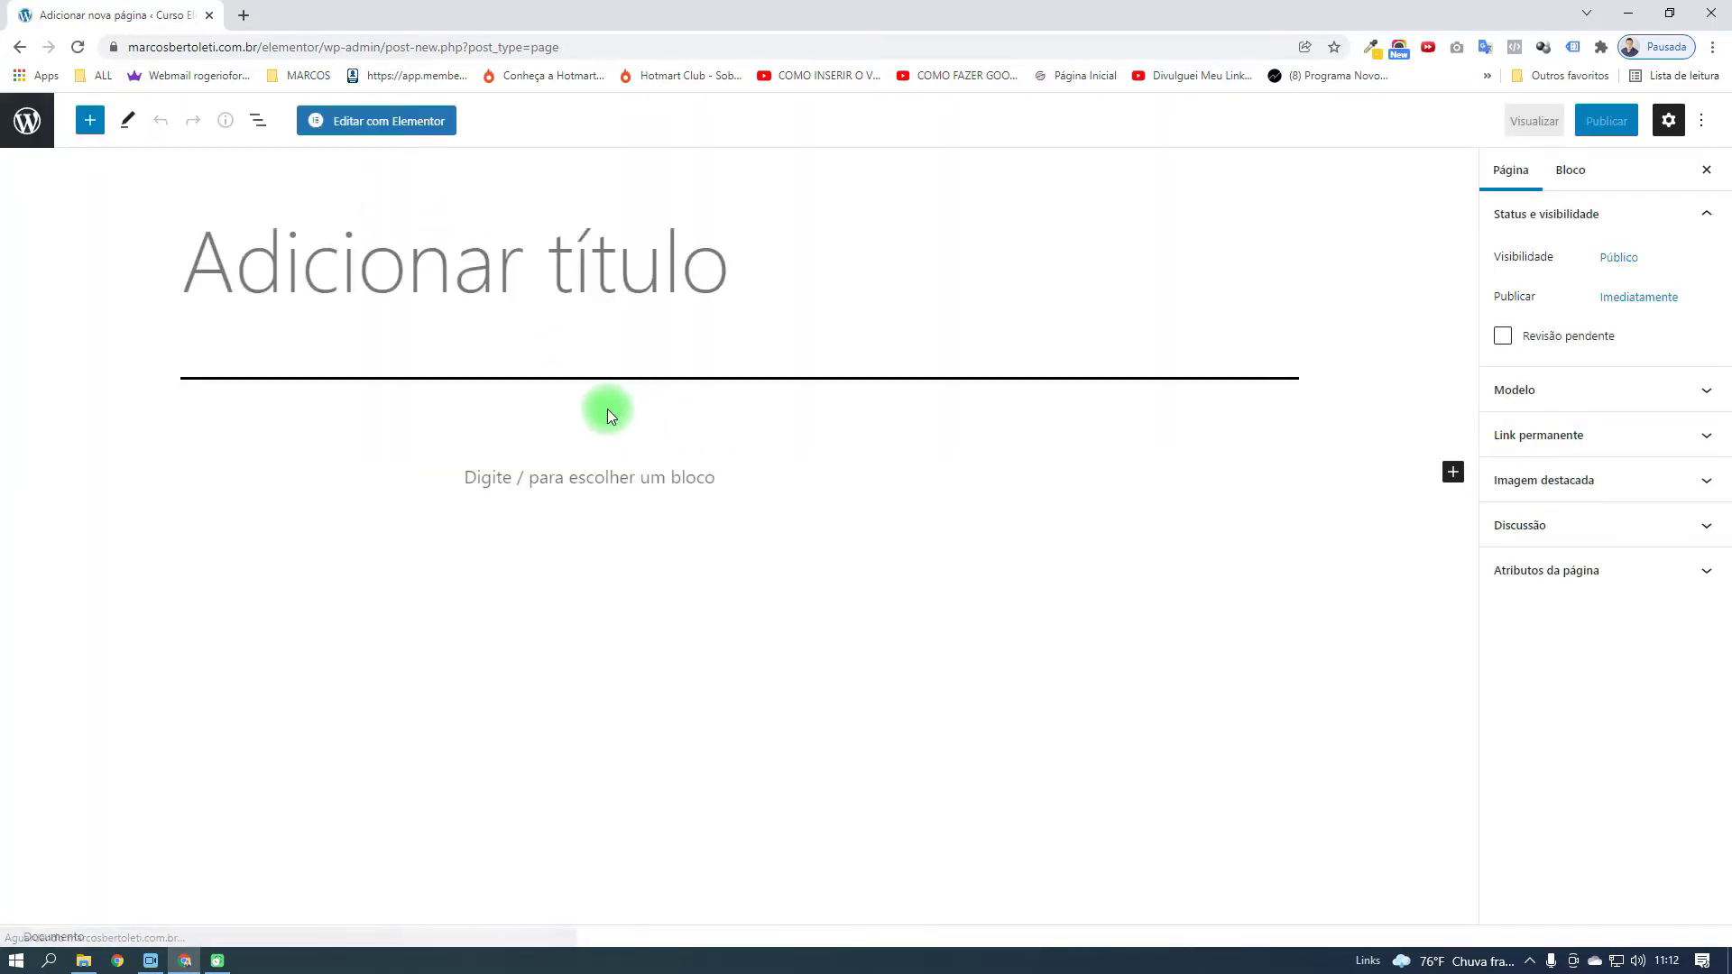
text(Galeria)
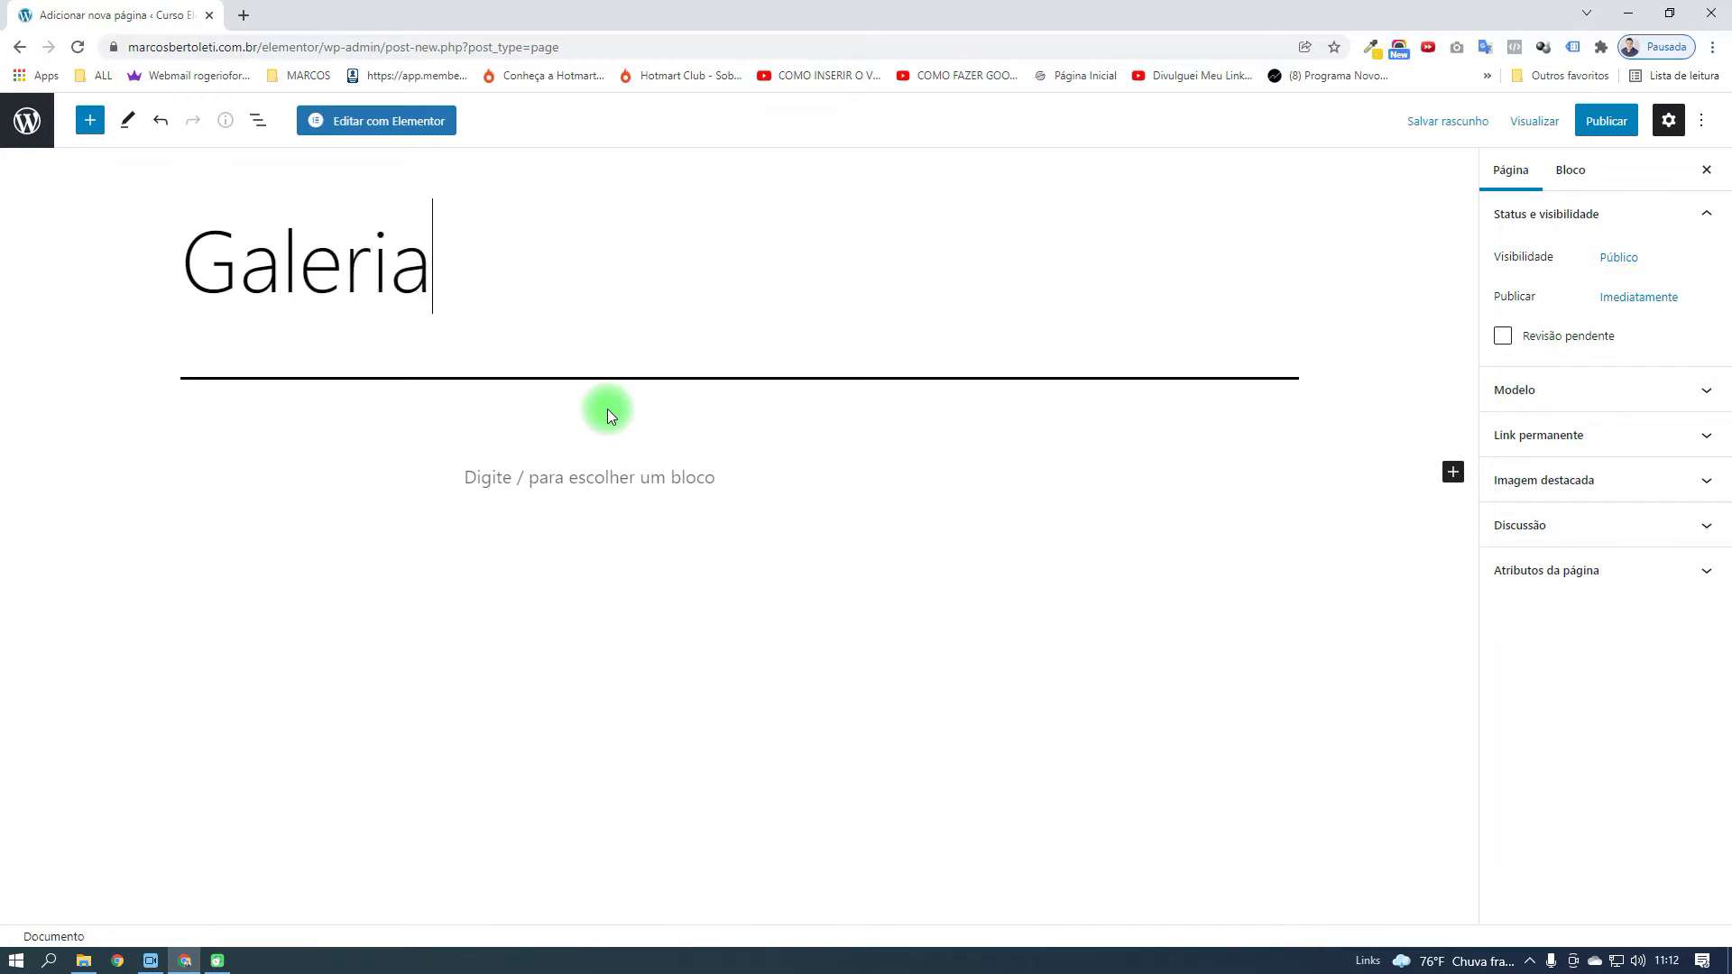
text( de Imagens)
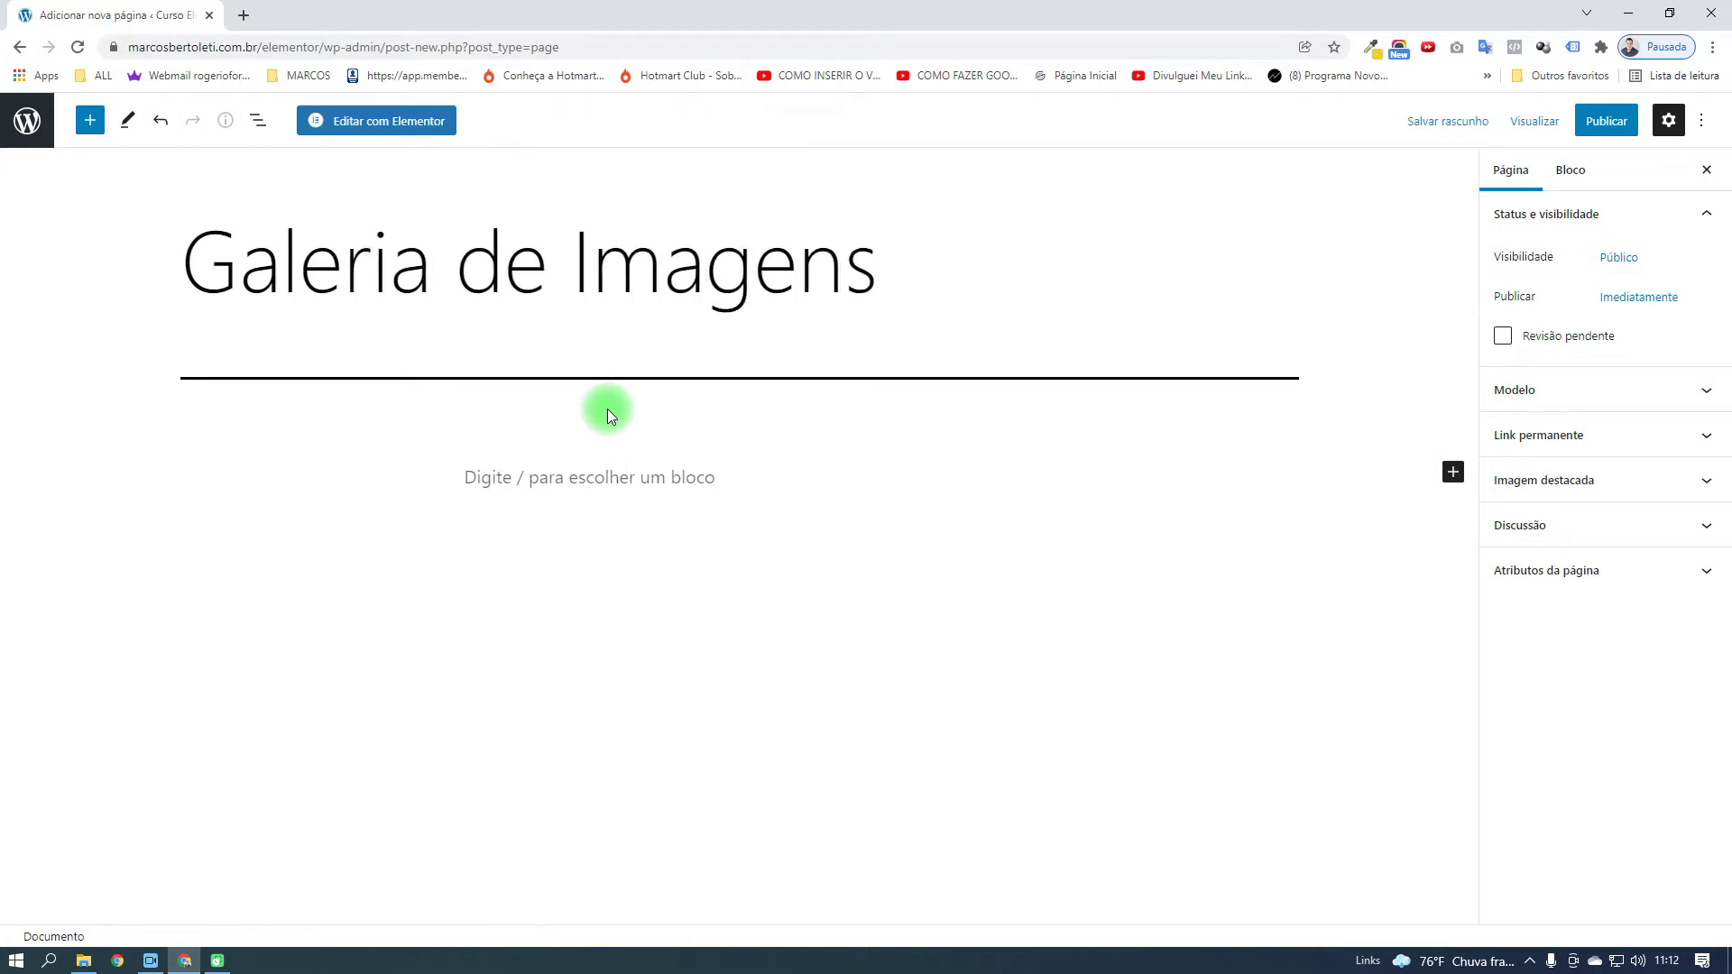
click(1604, 123)
click(1576, 132)
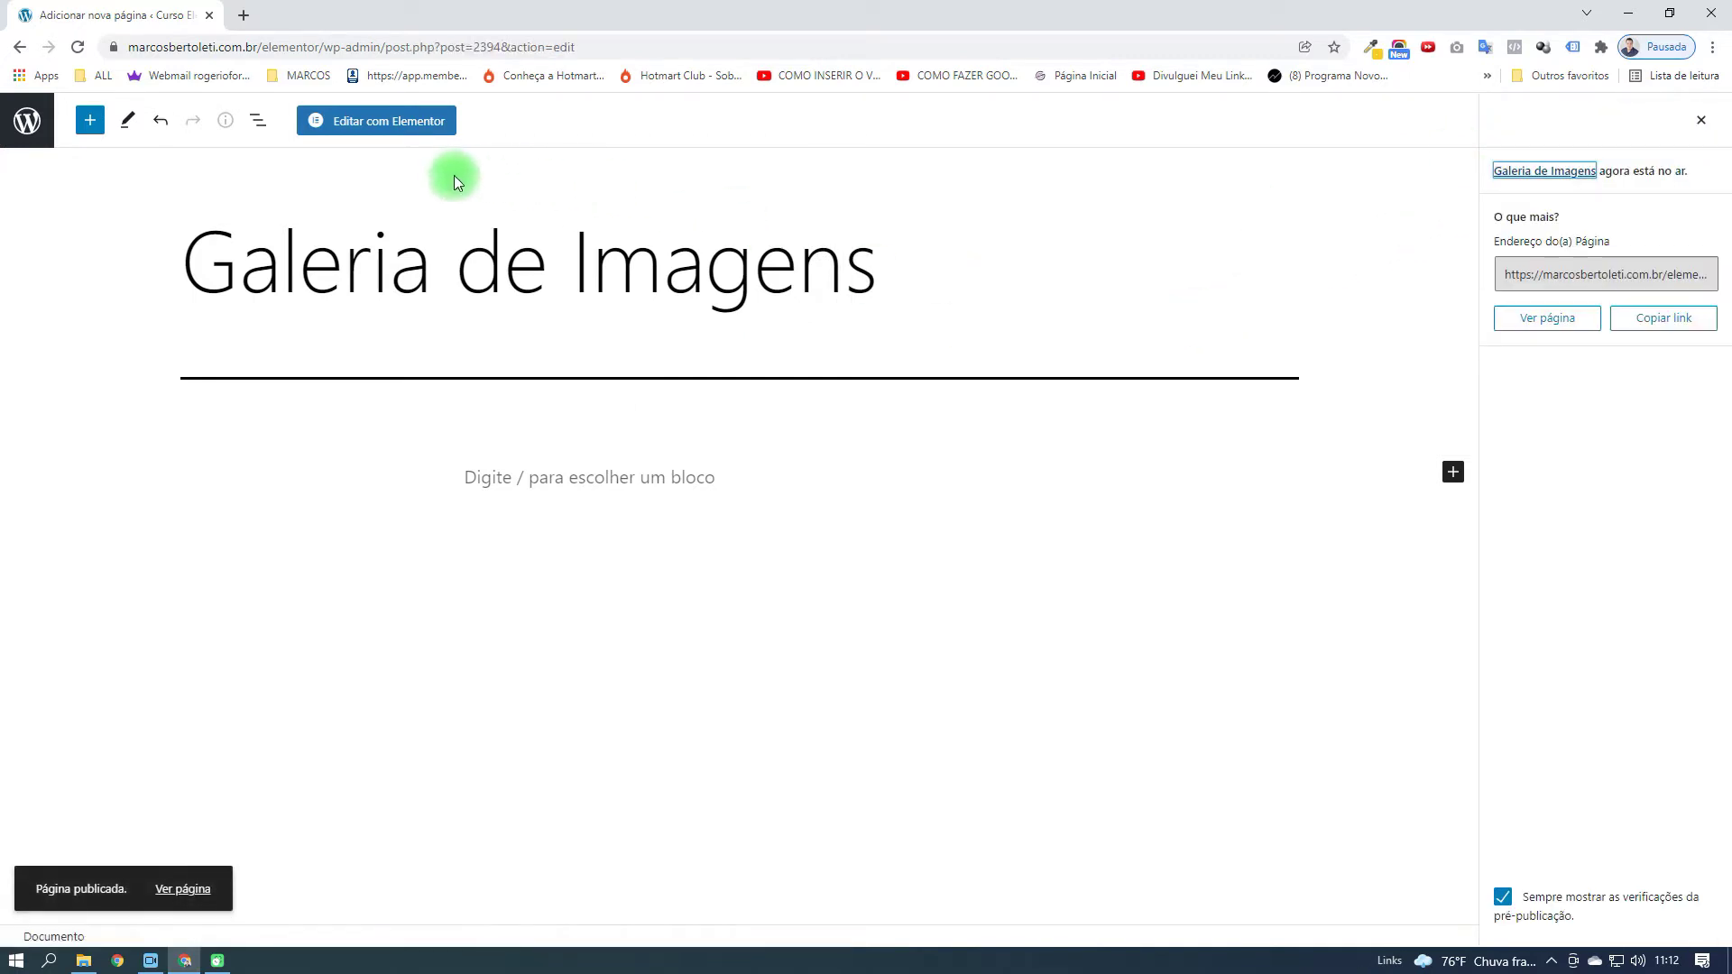
Open the page in the Elementor editor, set its layout to "Elementor largura total", and save and preview it
click(415, 128)
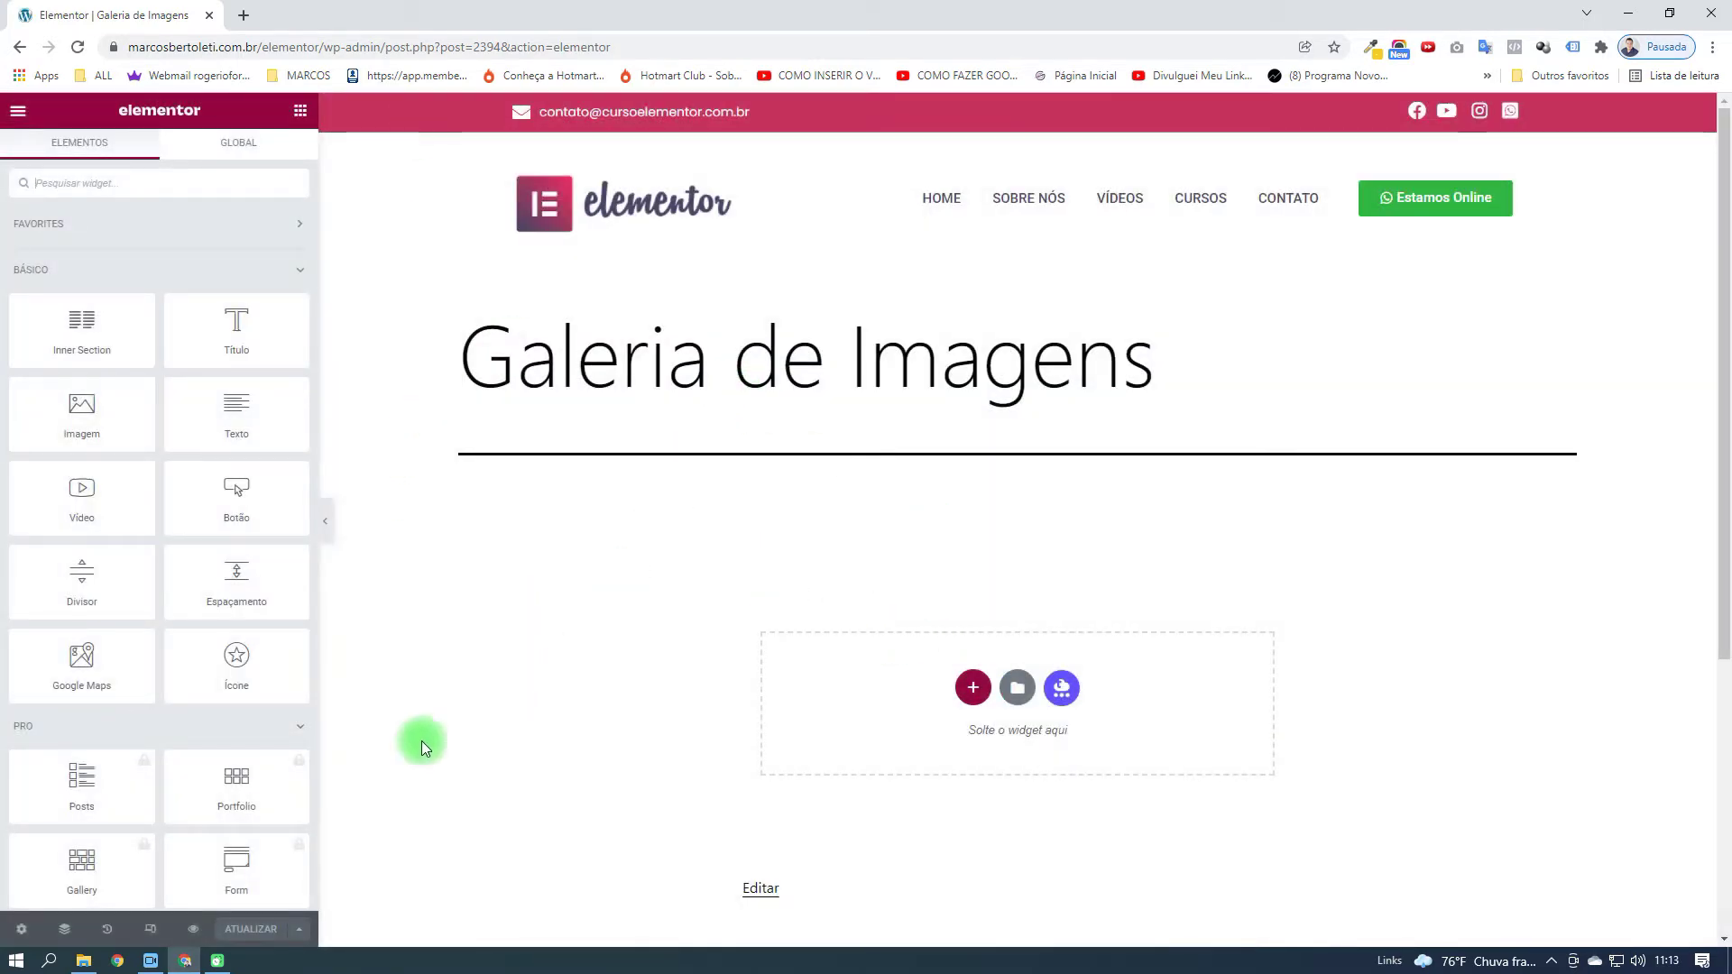
click(31, 936)
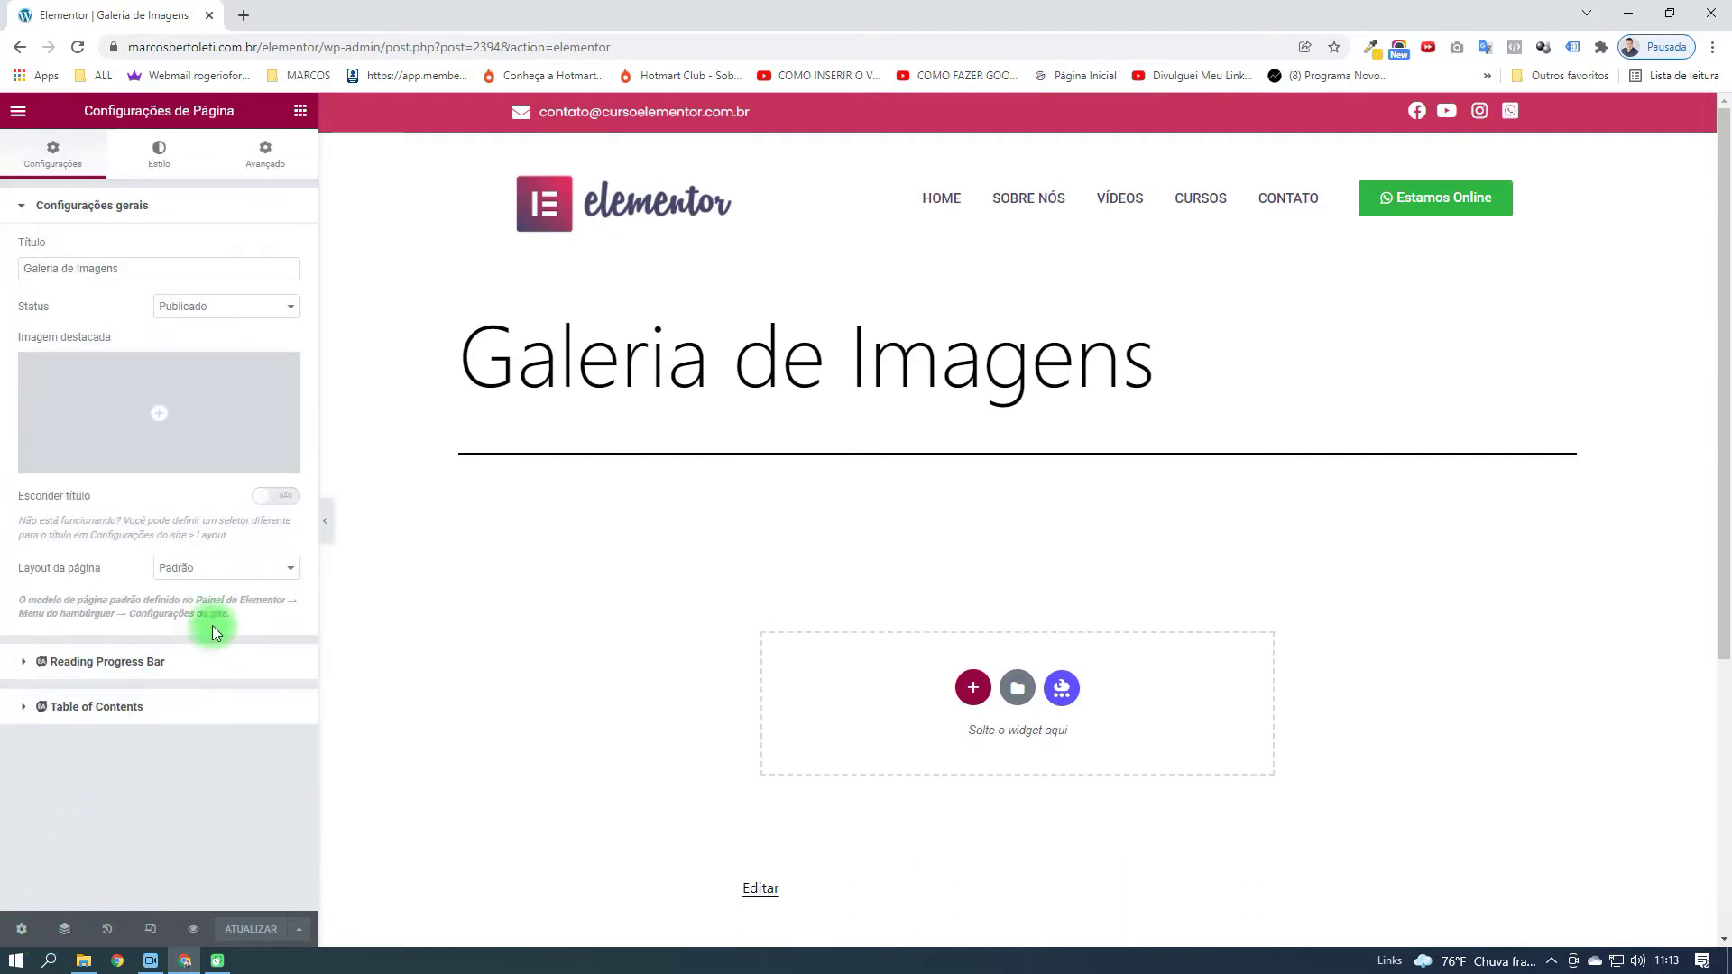
click(270, 568)
click(277, 616)
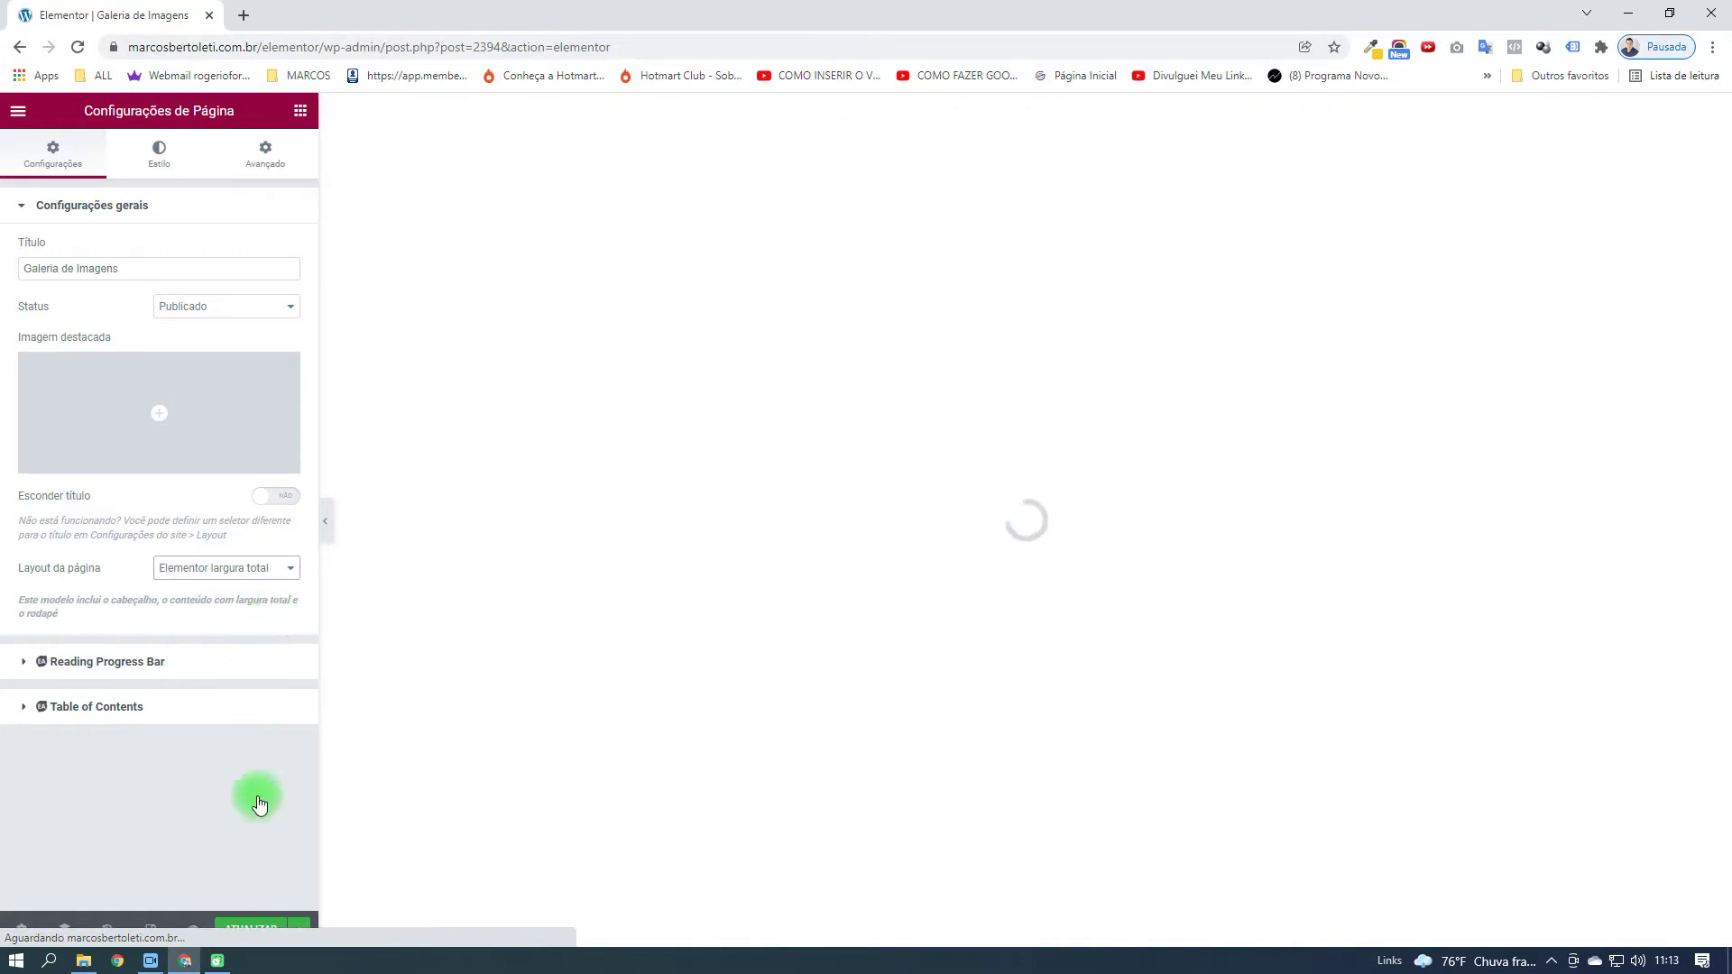
click(270, 935)
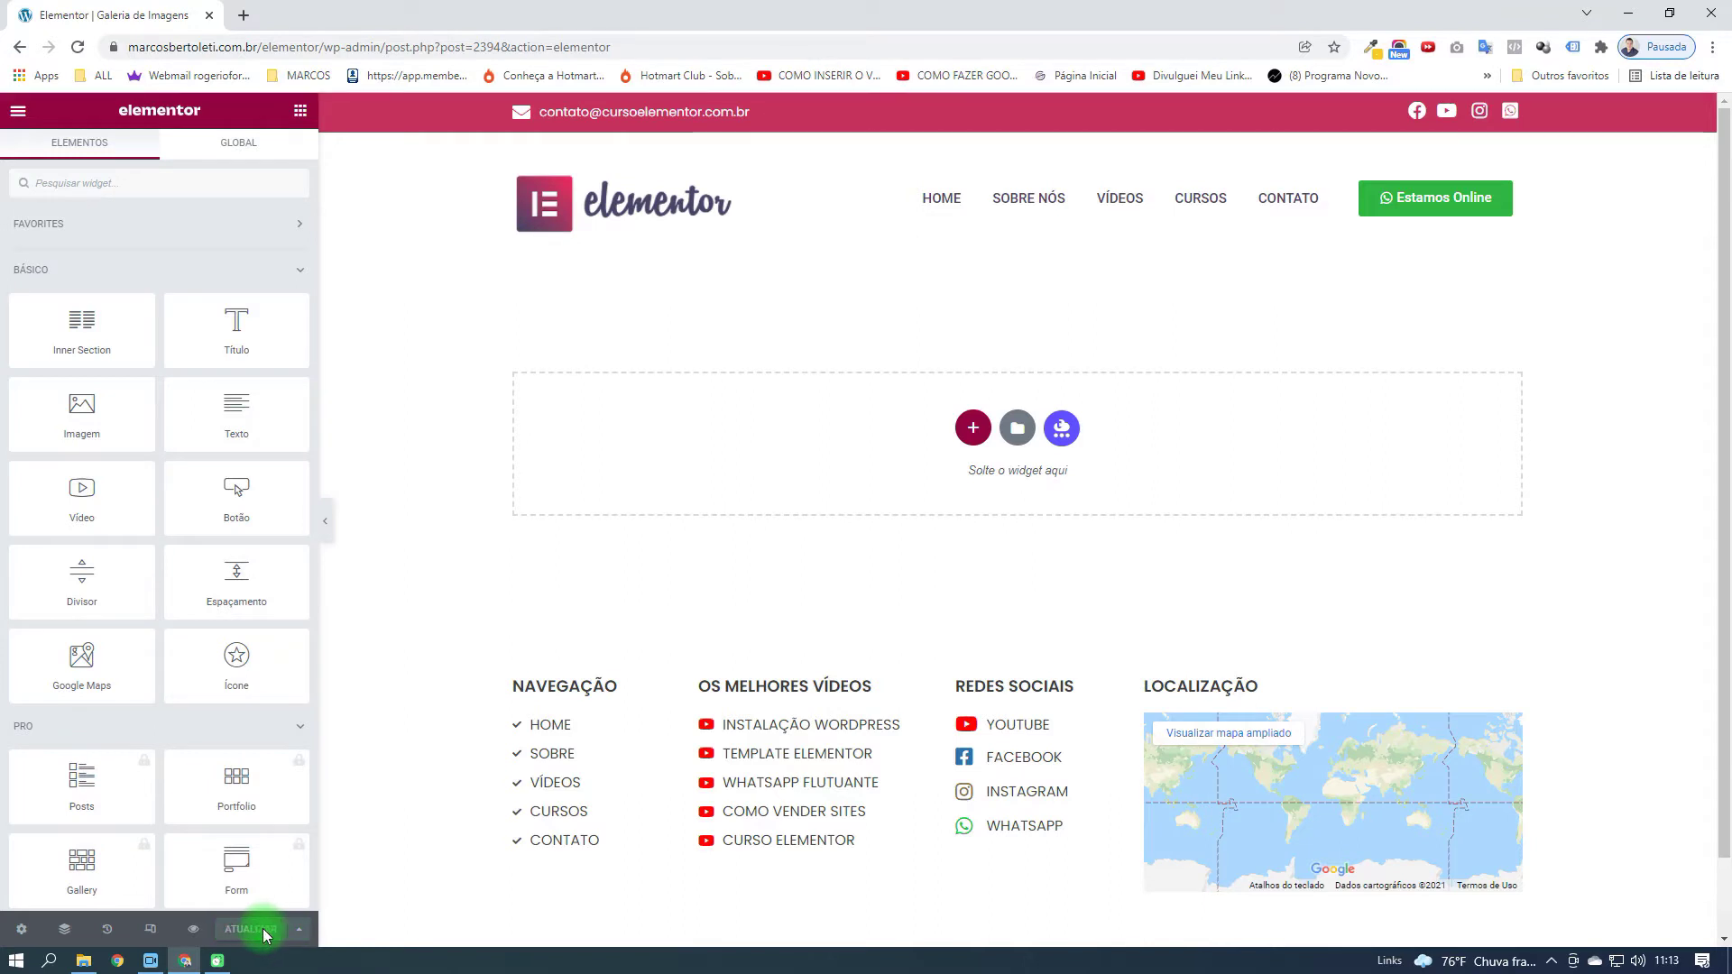
click(193, 928)
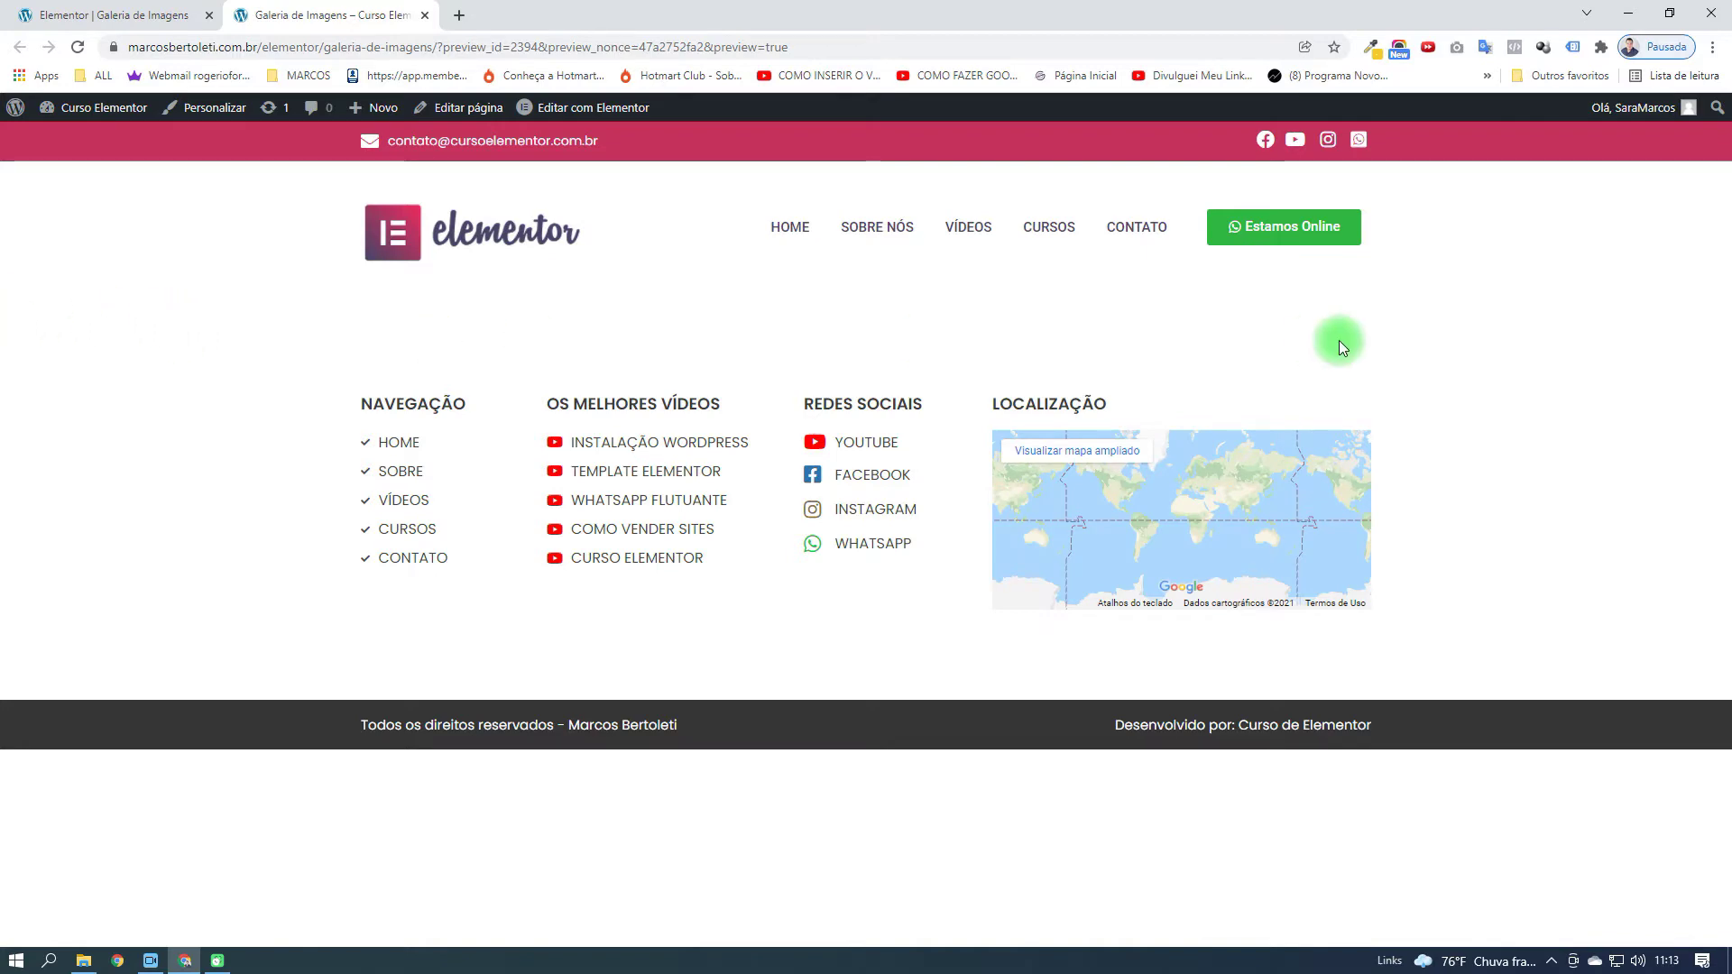
Return to the Elementor editor and add a new single-column section to the page
click(127, 15)
click(973, 426)
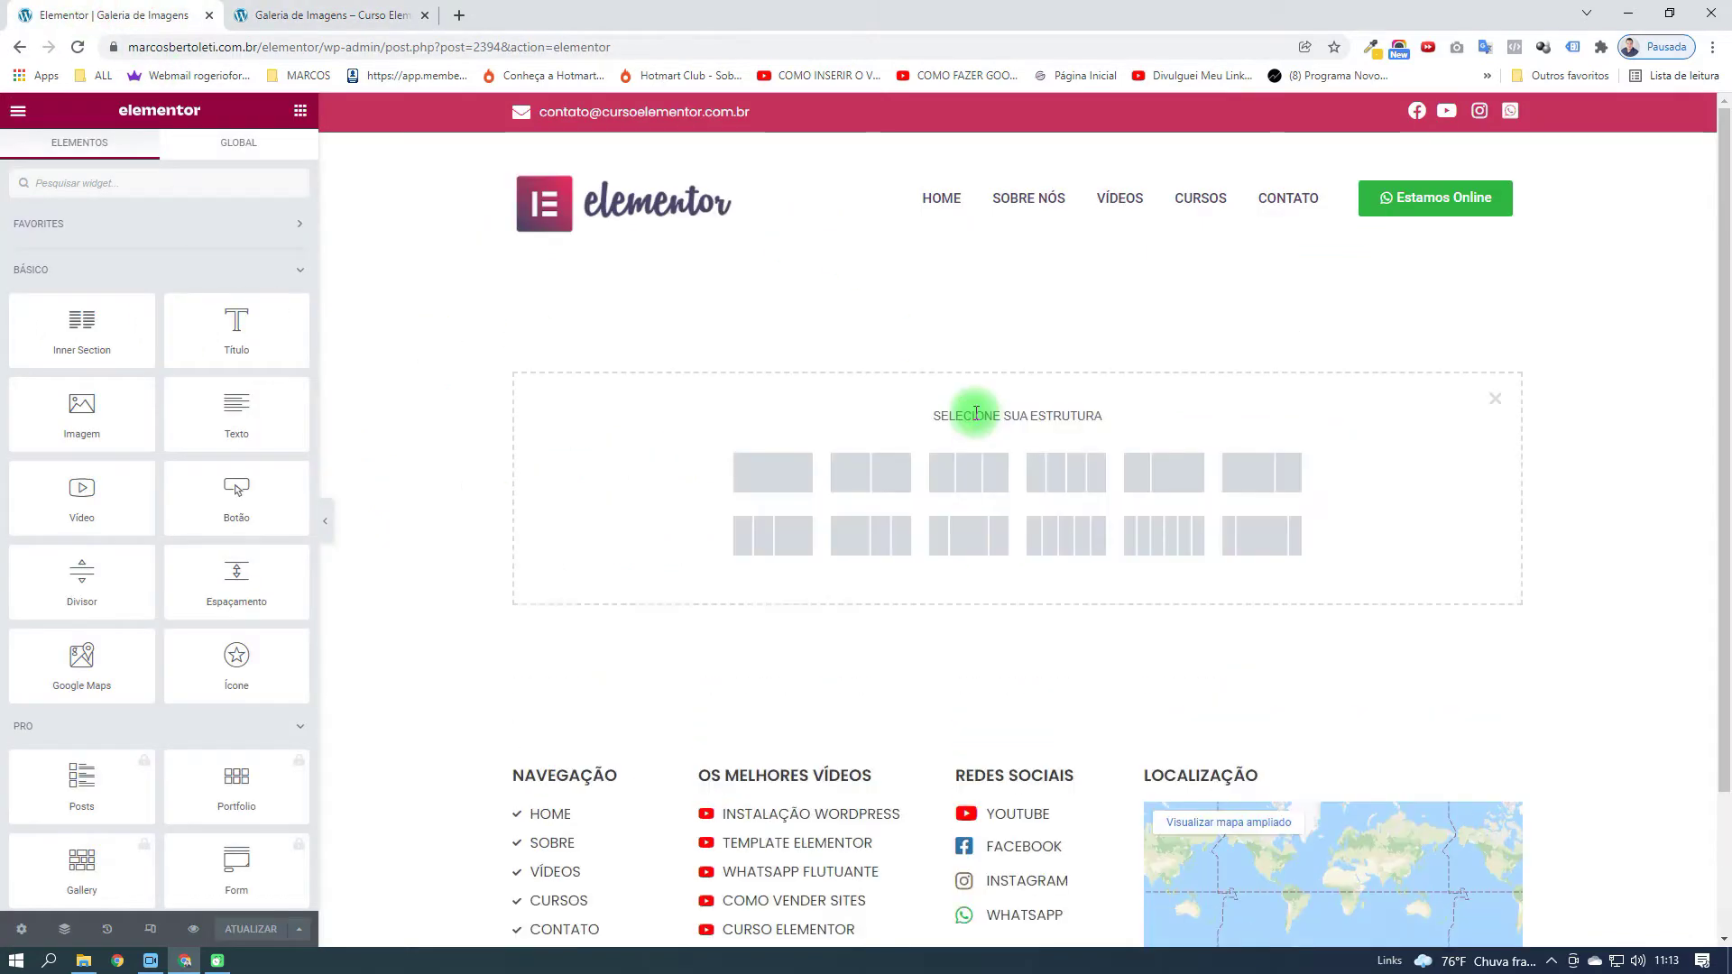
click(788, 471)
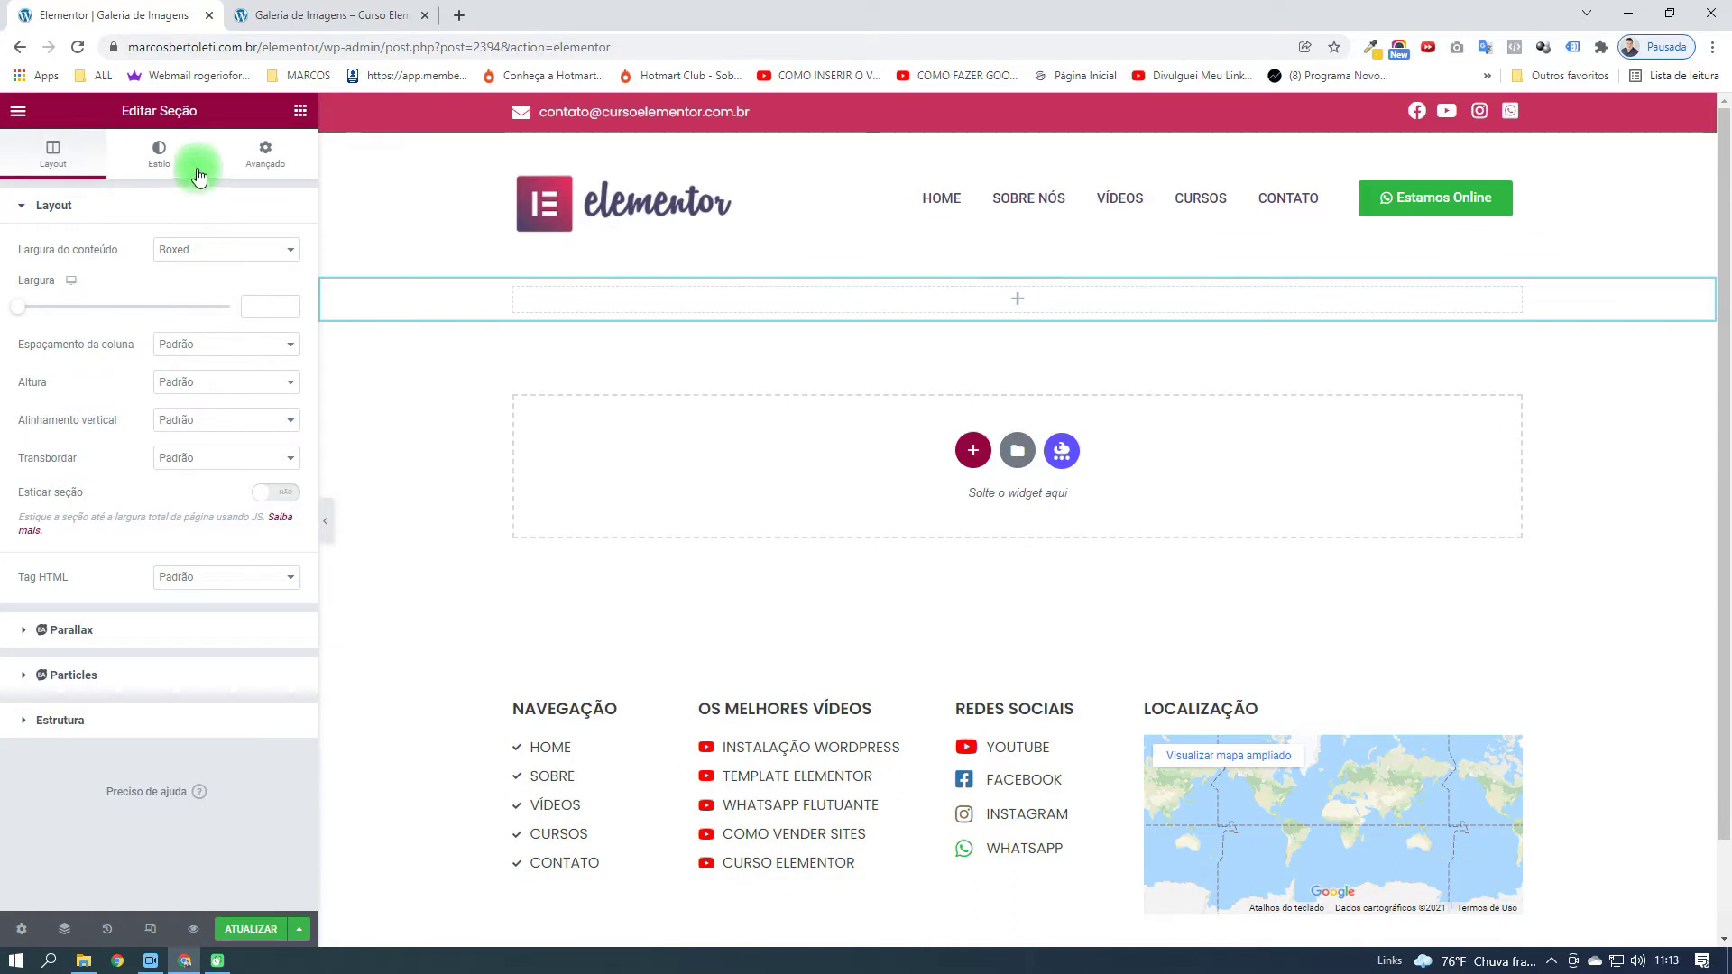
Give the section a classic background in solid blue, about #074DC2
click(184, 161)
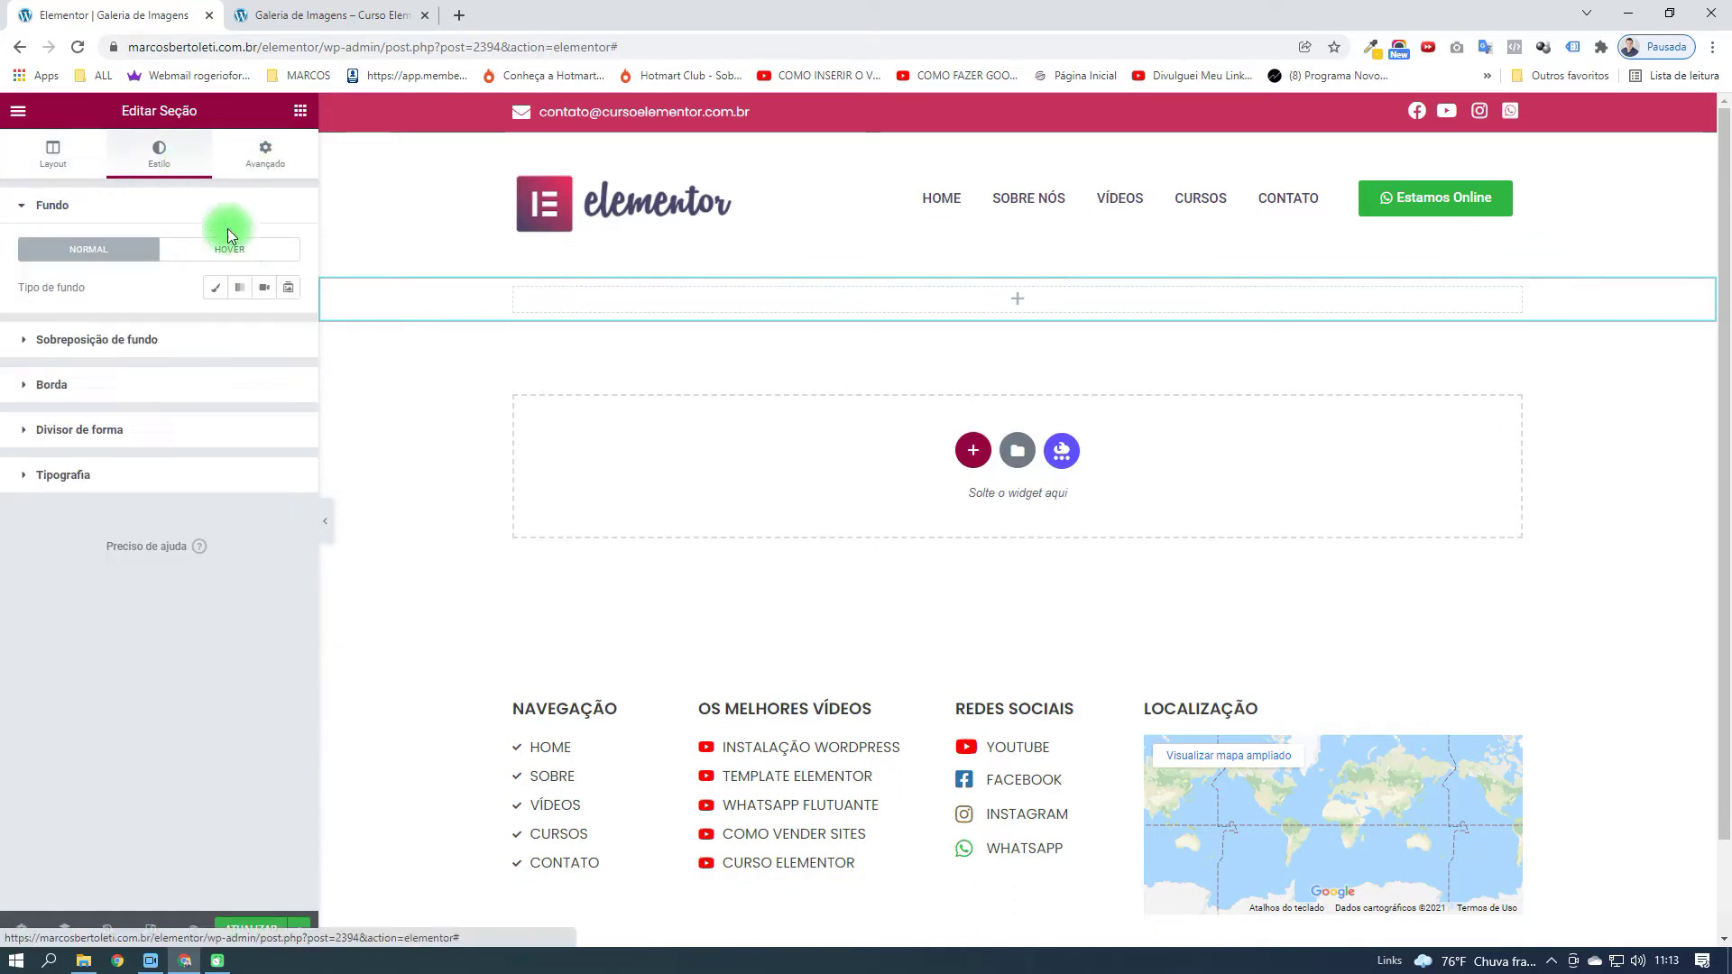
click(222, 295)
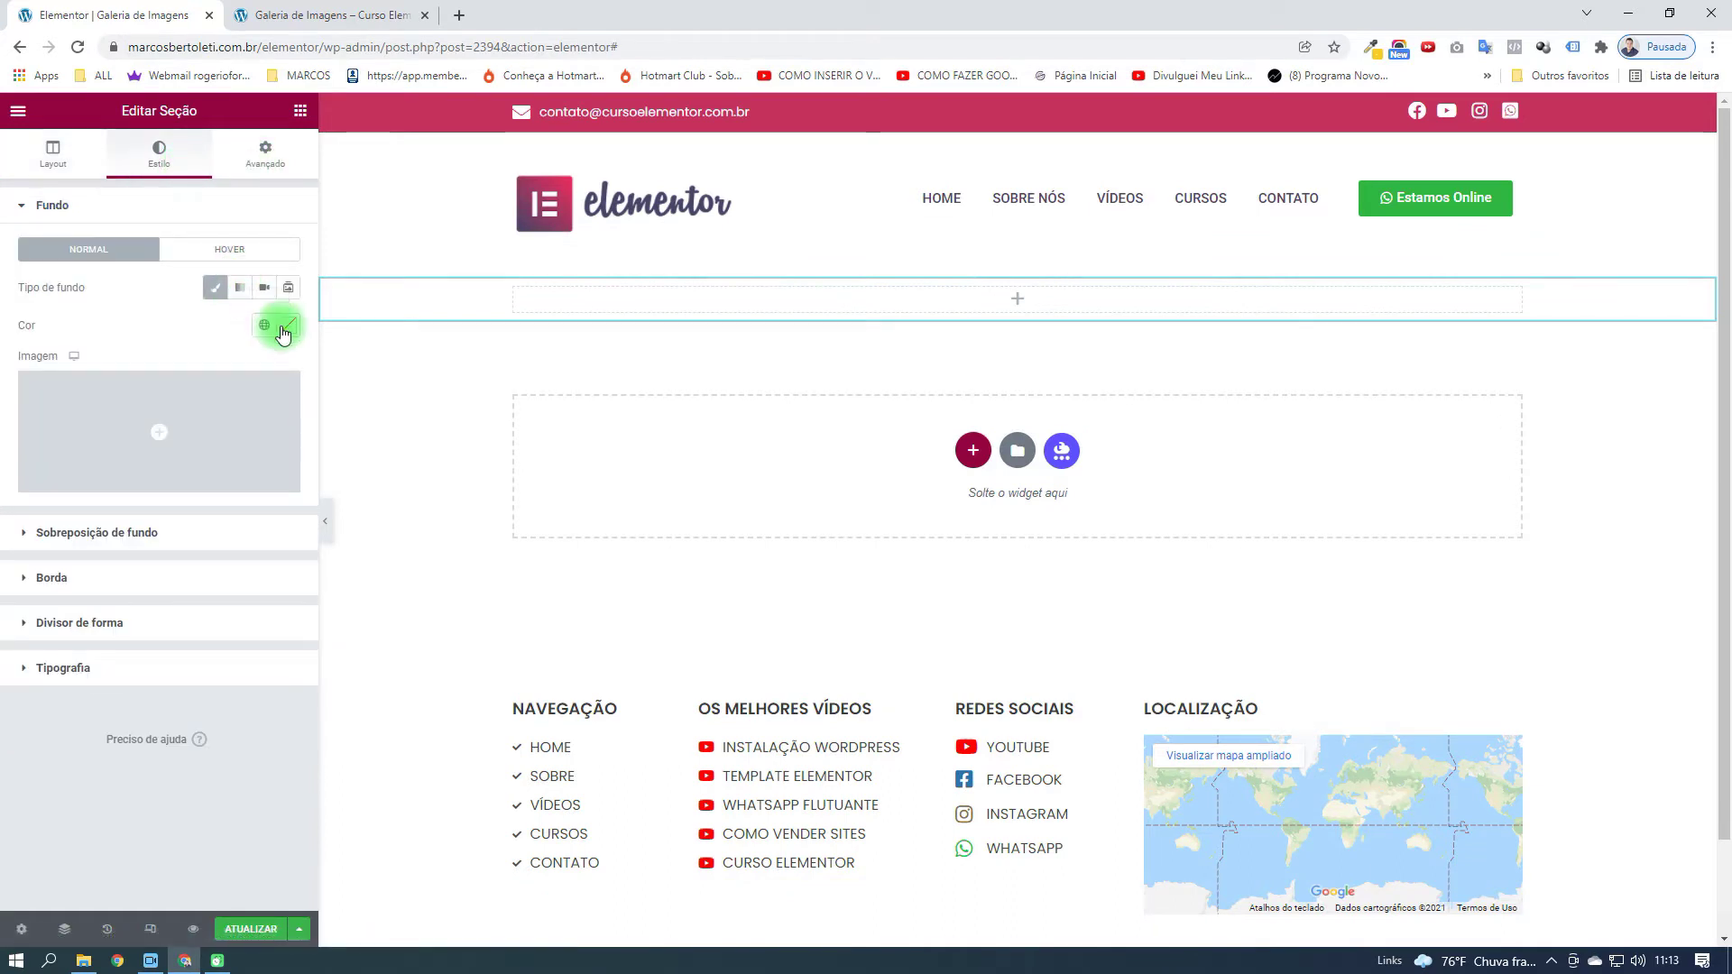
click(288, 325)
click(206, 558)
drag(235, 472, 281, 426)
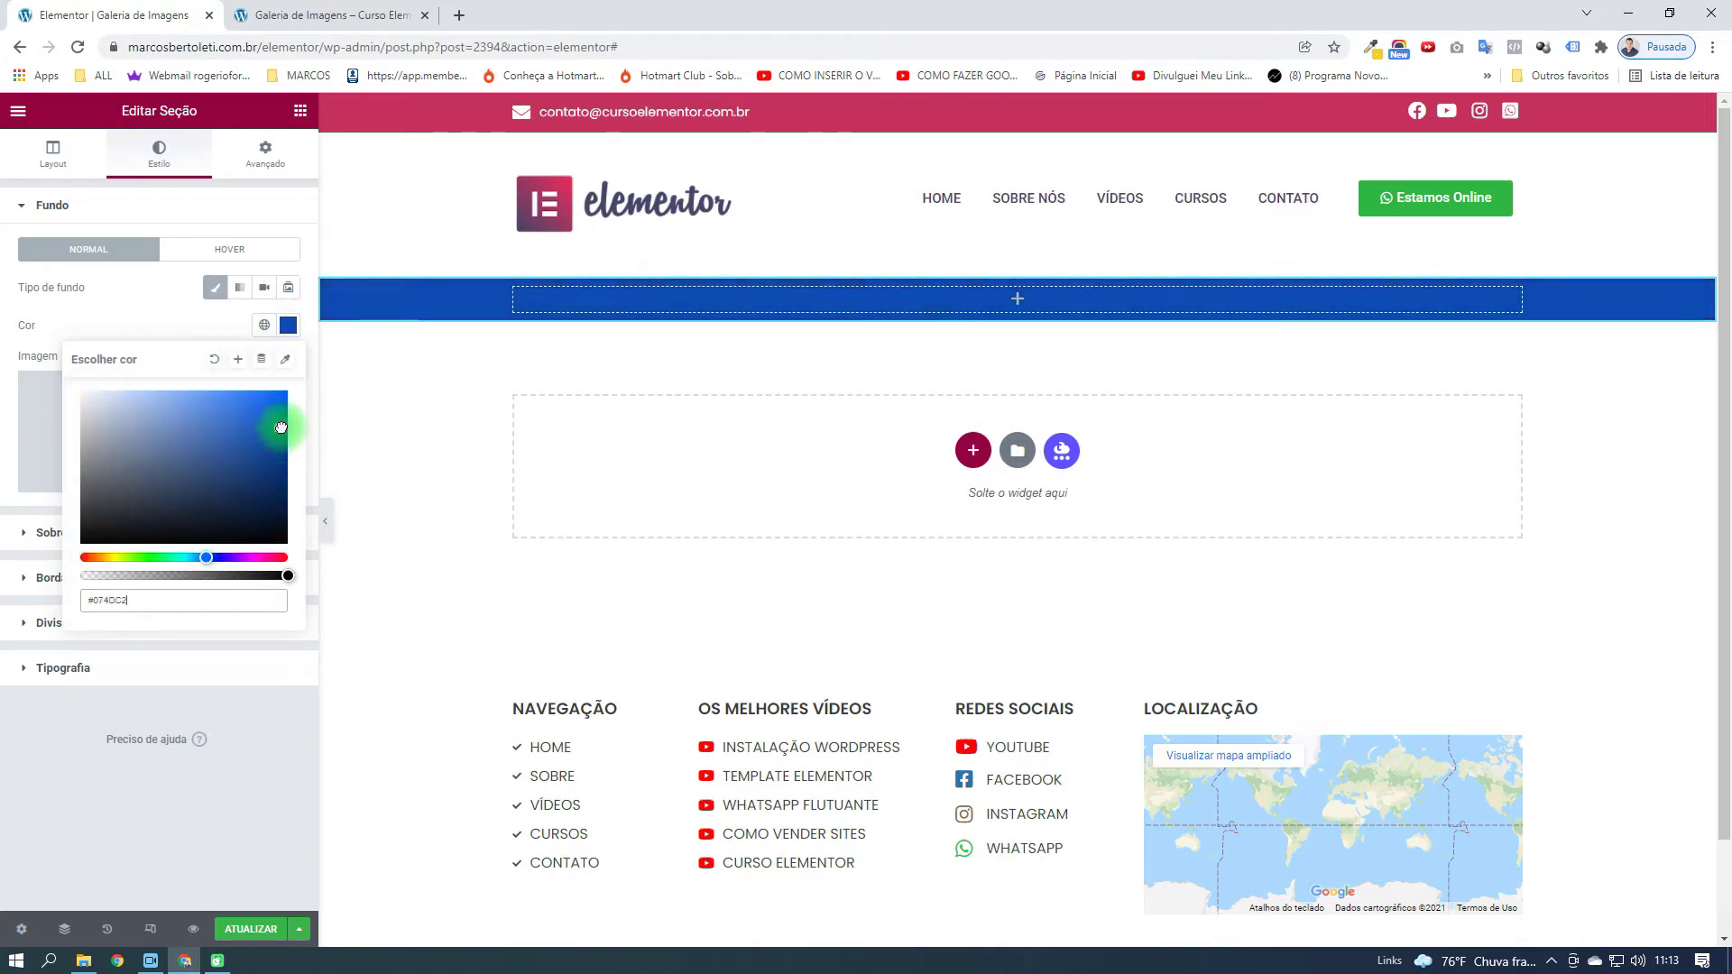
click(141, 300)
Unlink the section's padding values, set the top and bottom padding to 130 px, and save the page
click(261, 153)
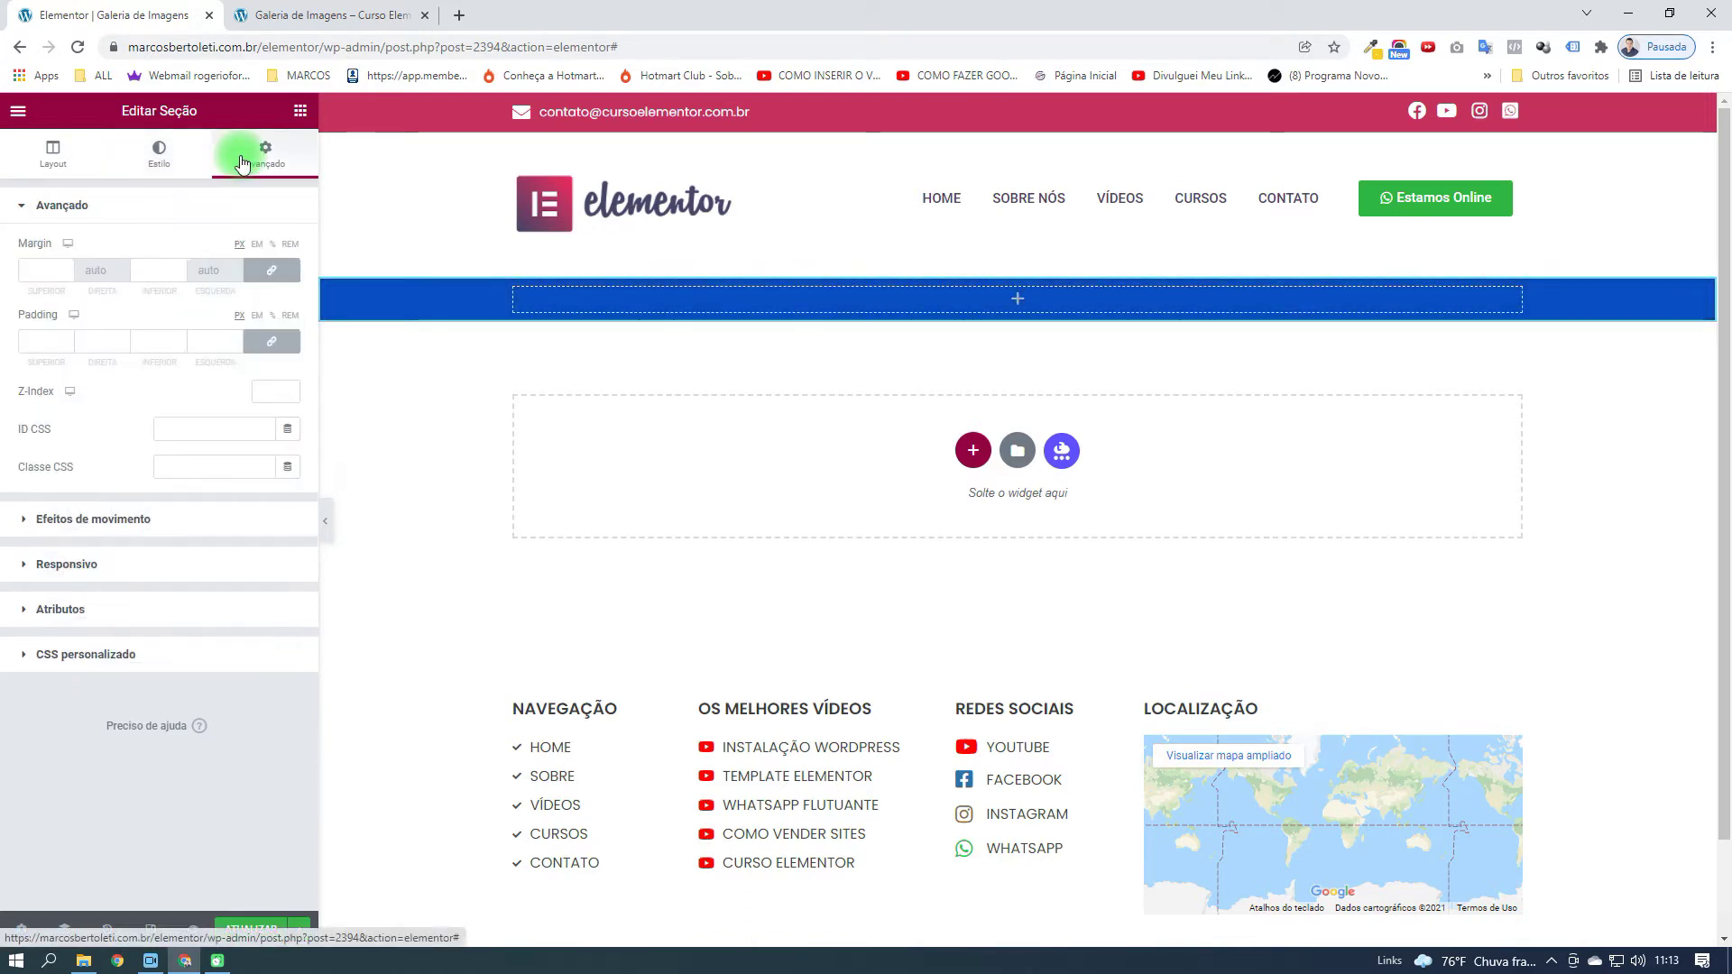
click(278, 348)
click(36, 340)
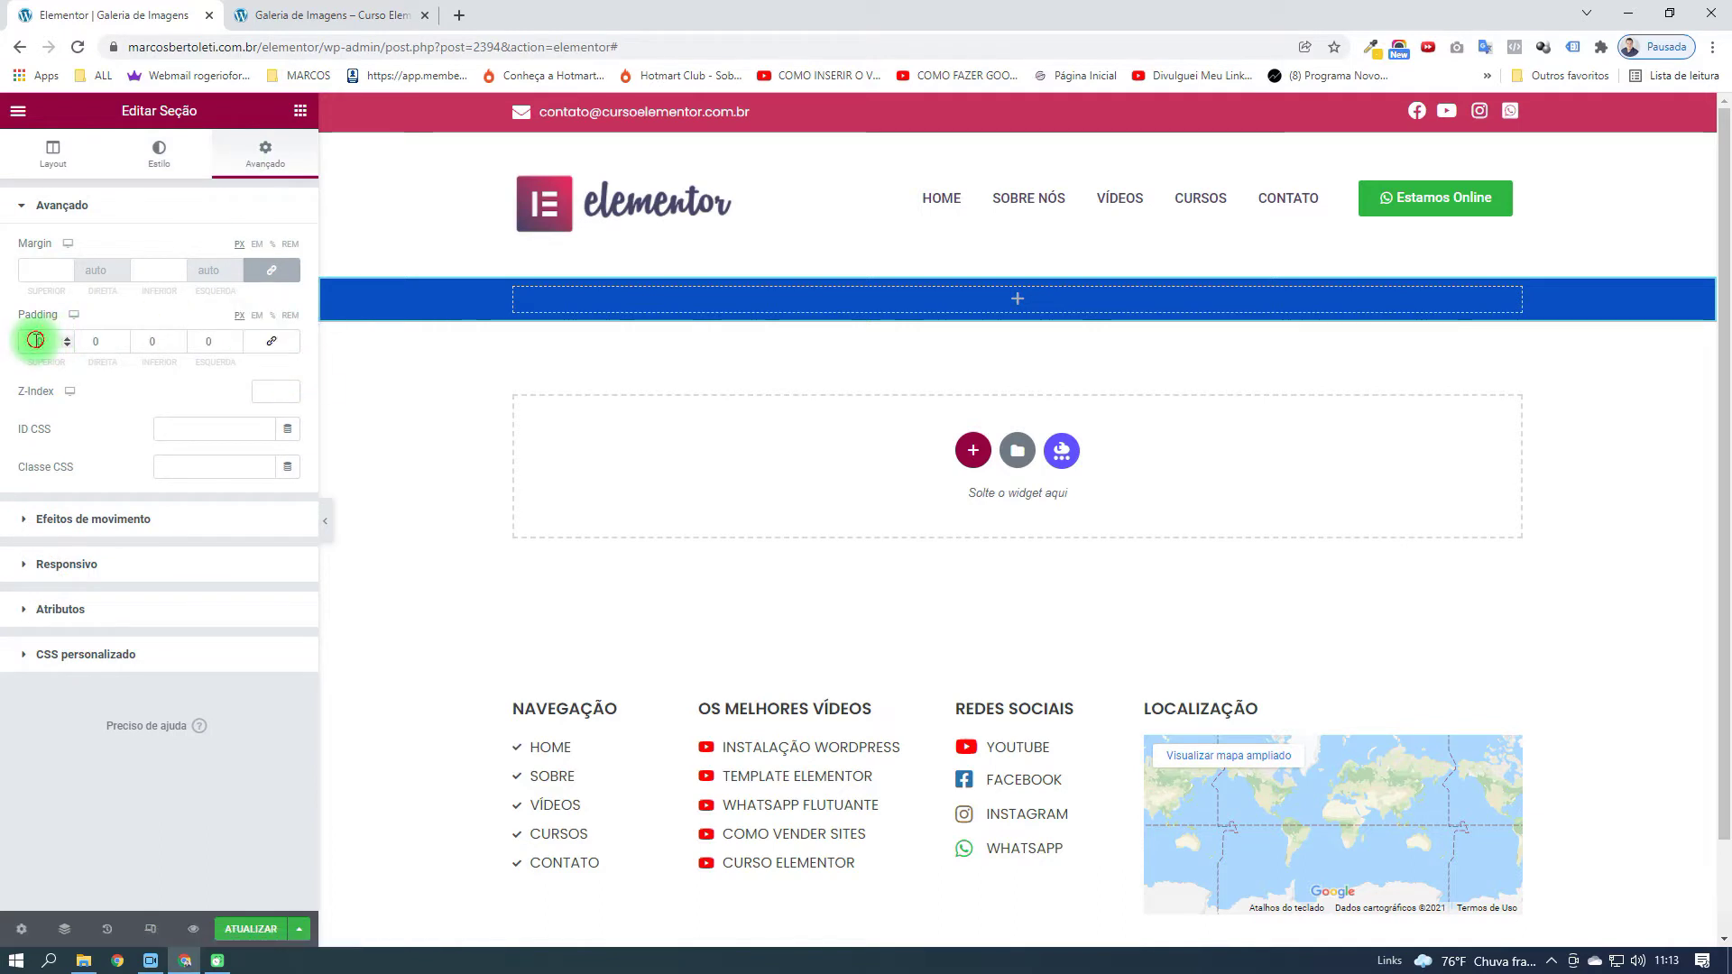
text(130)
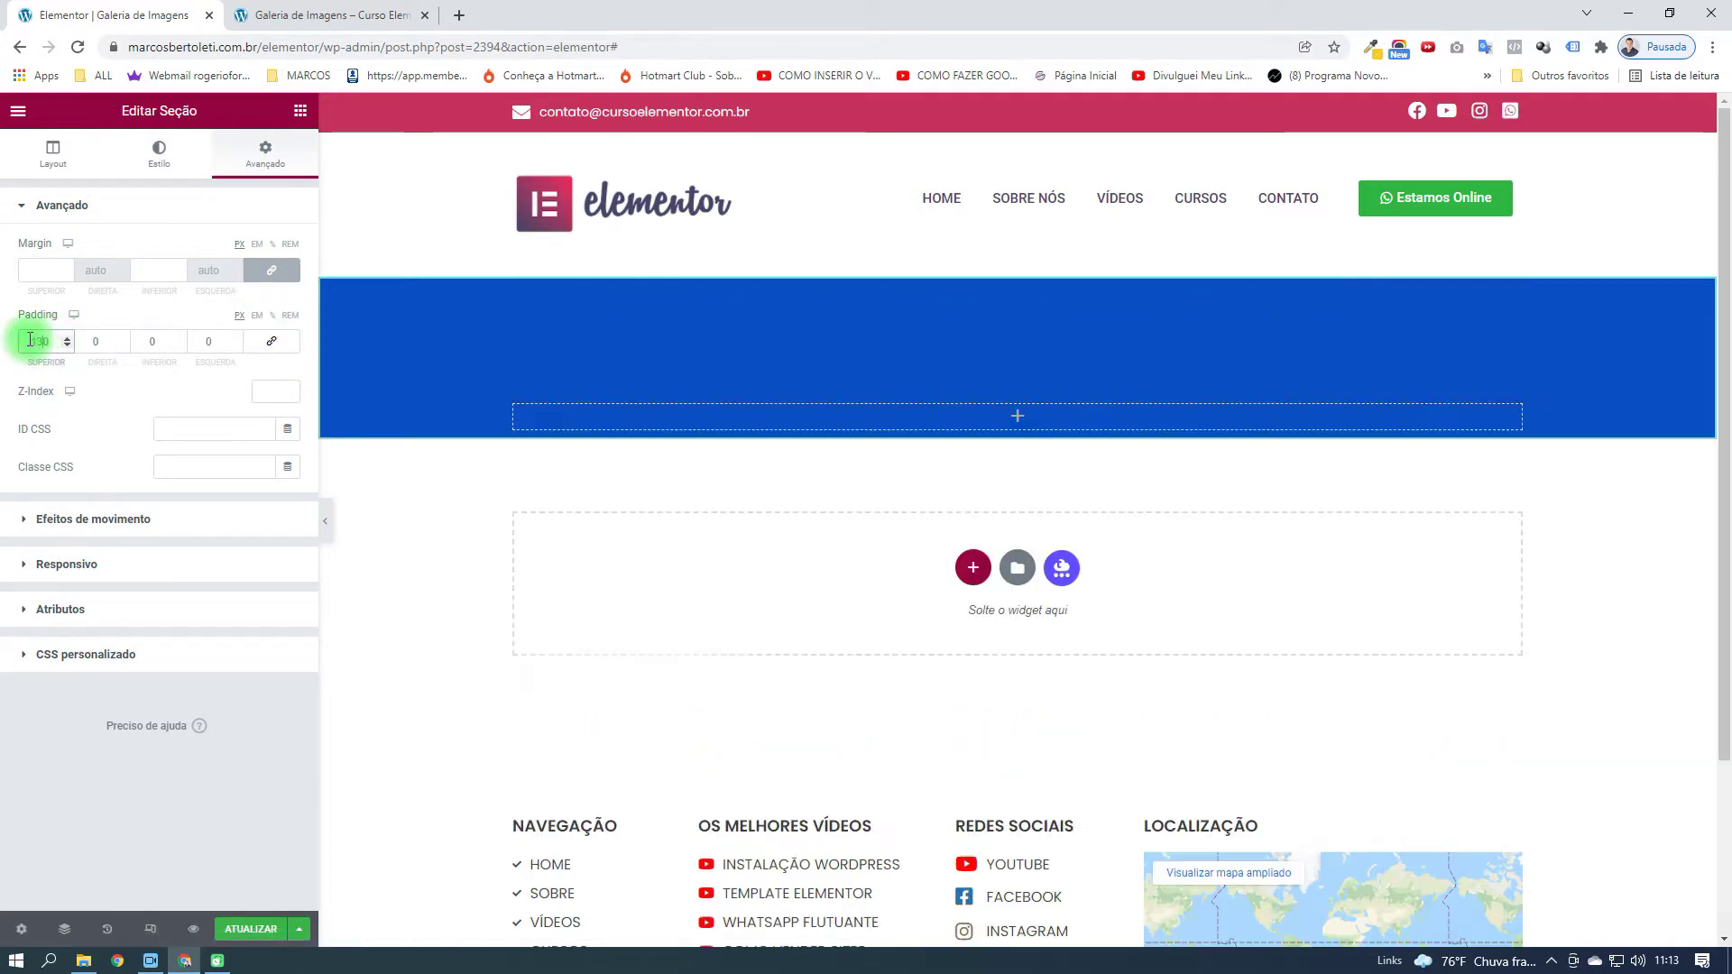
click(149, 344)
text(1300)
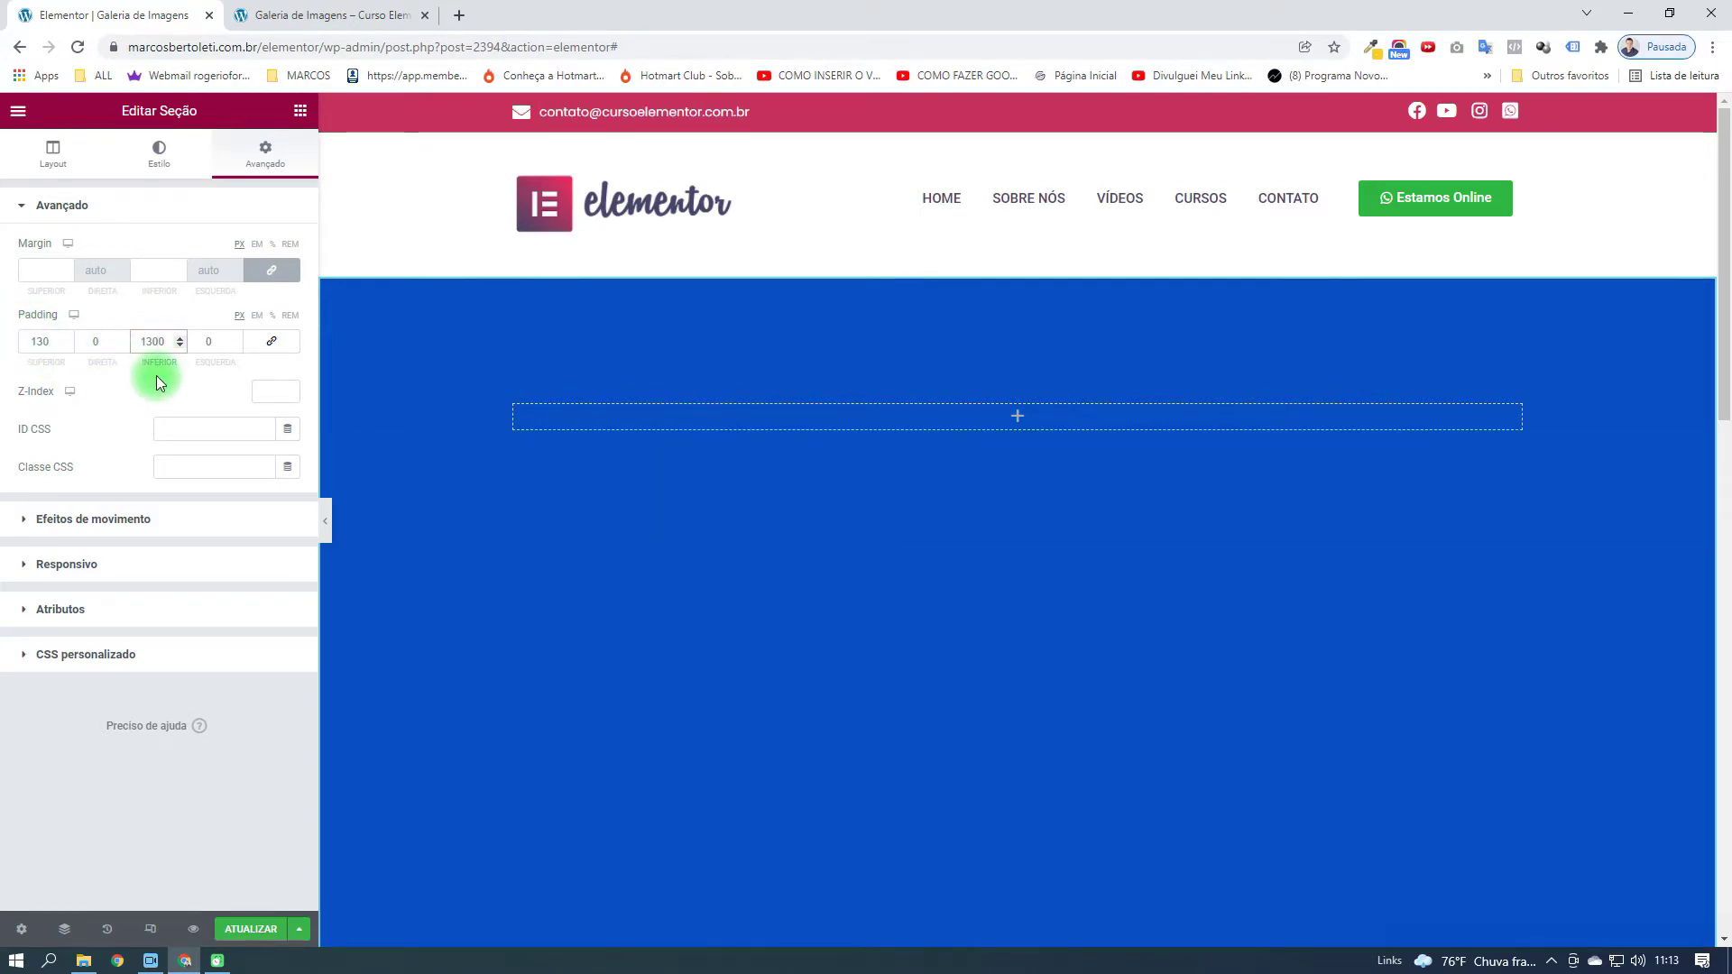
key(BackSpace)
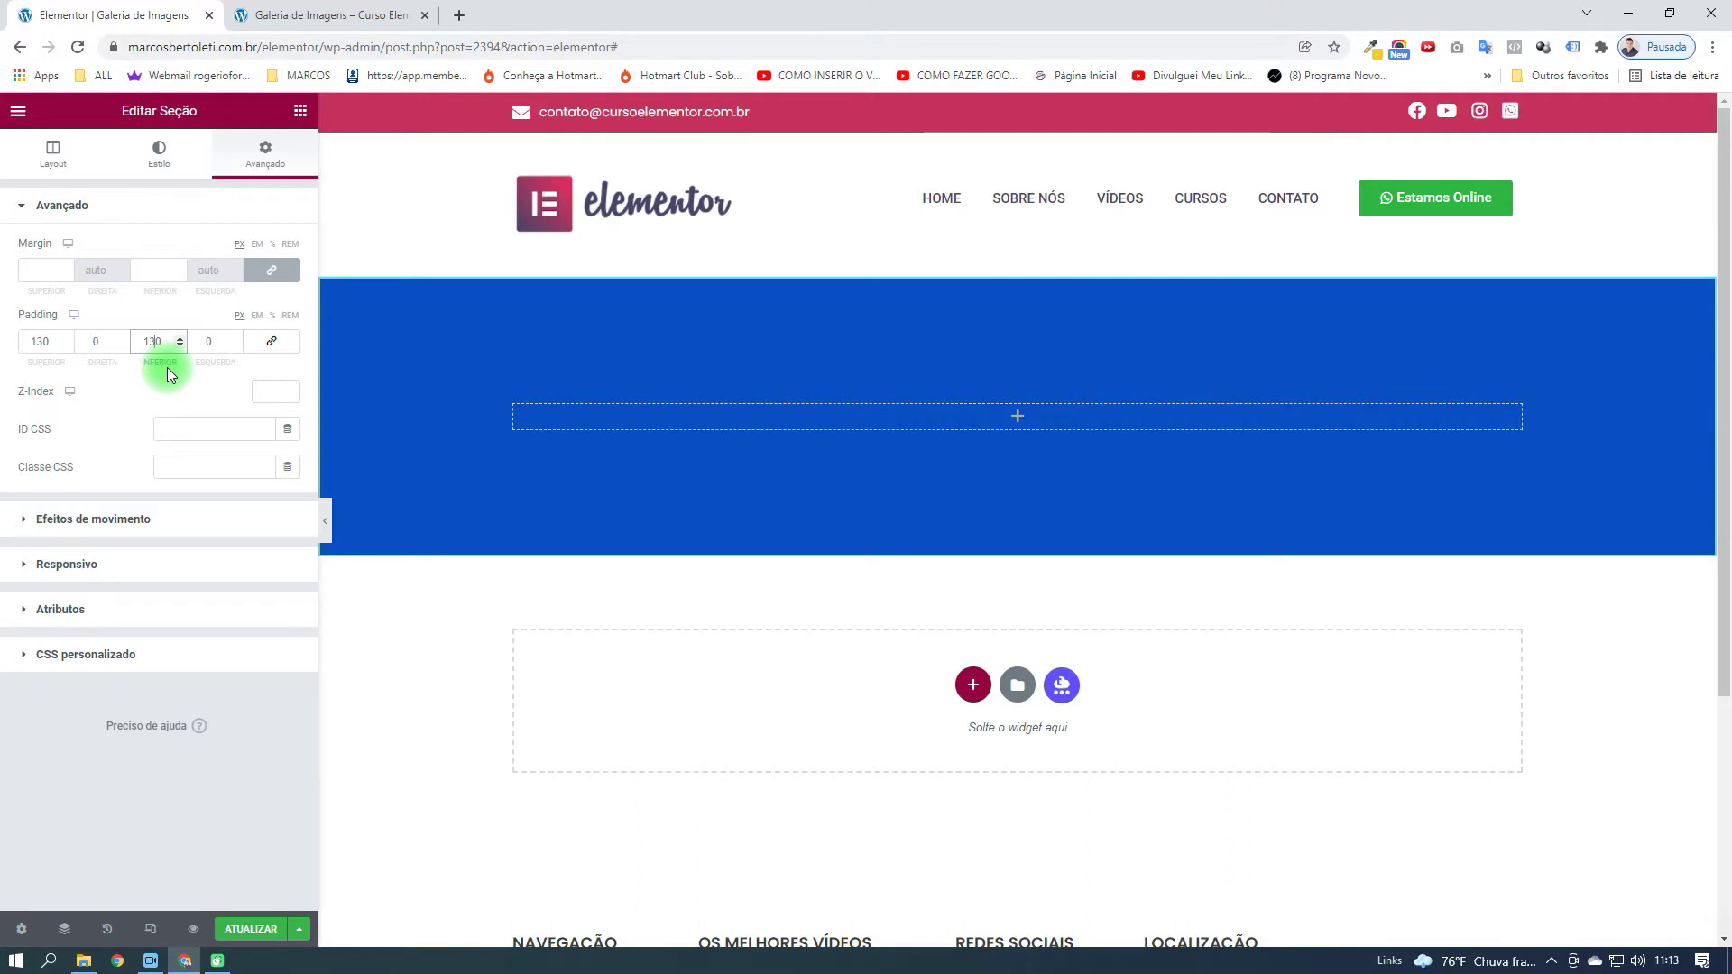
click(251, 929)
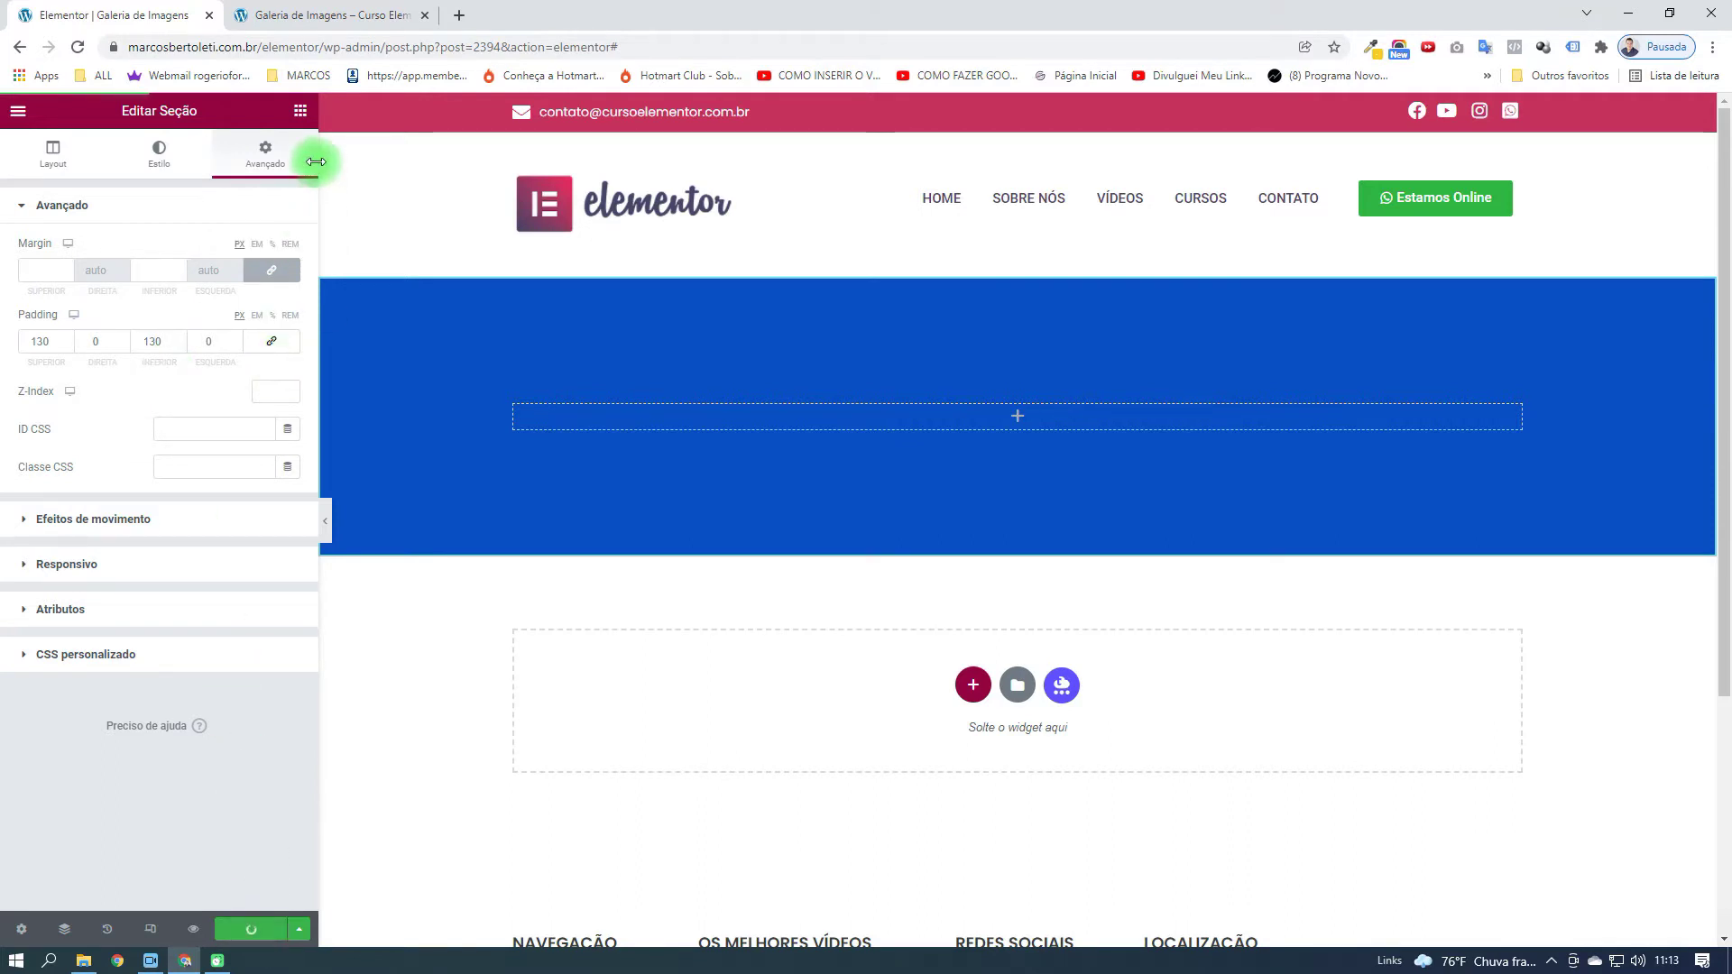
Add a Galeria básica widget to the blue section's column and save the page
click(303, 115)
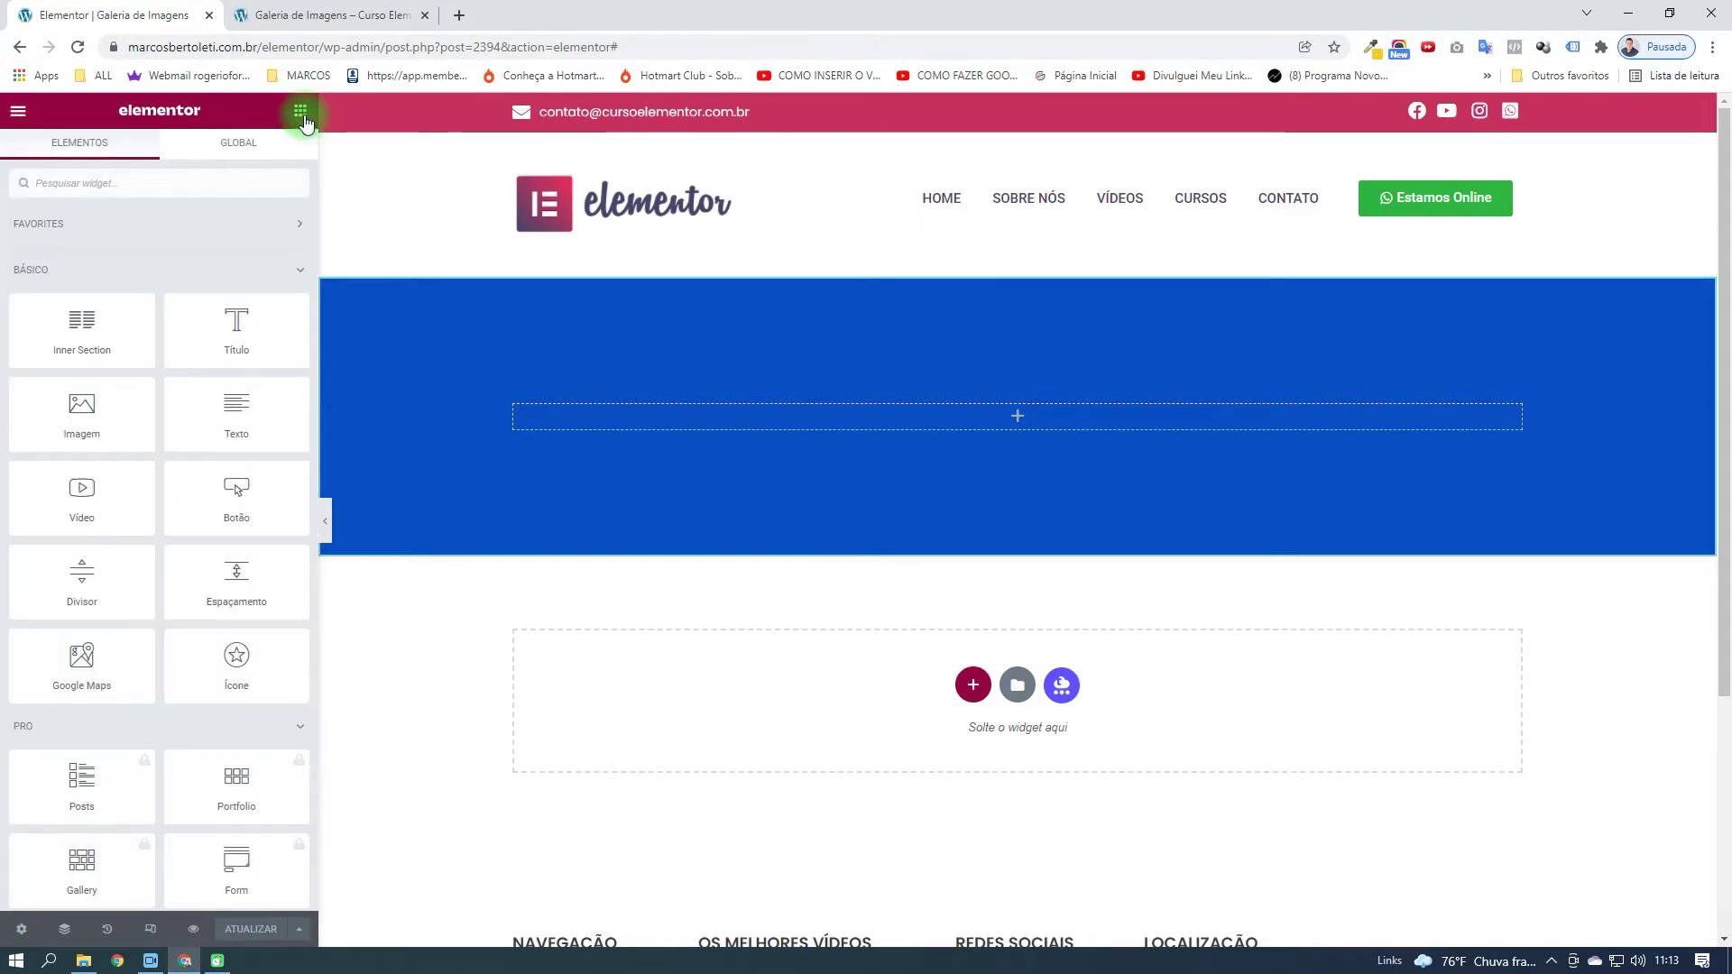
click(298, 728)
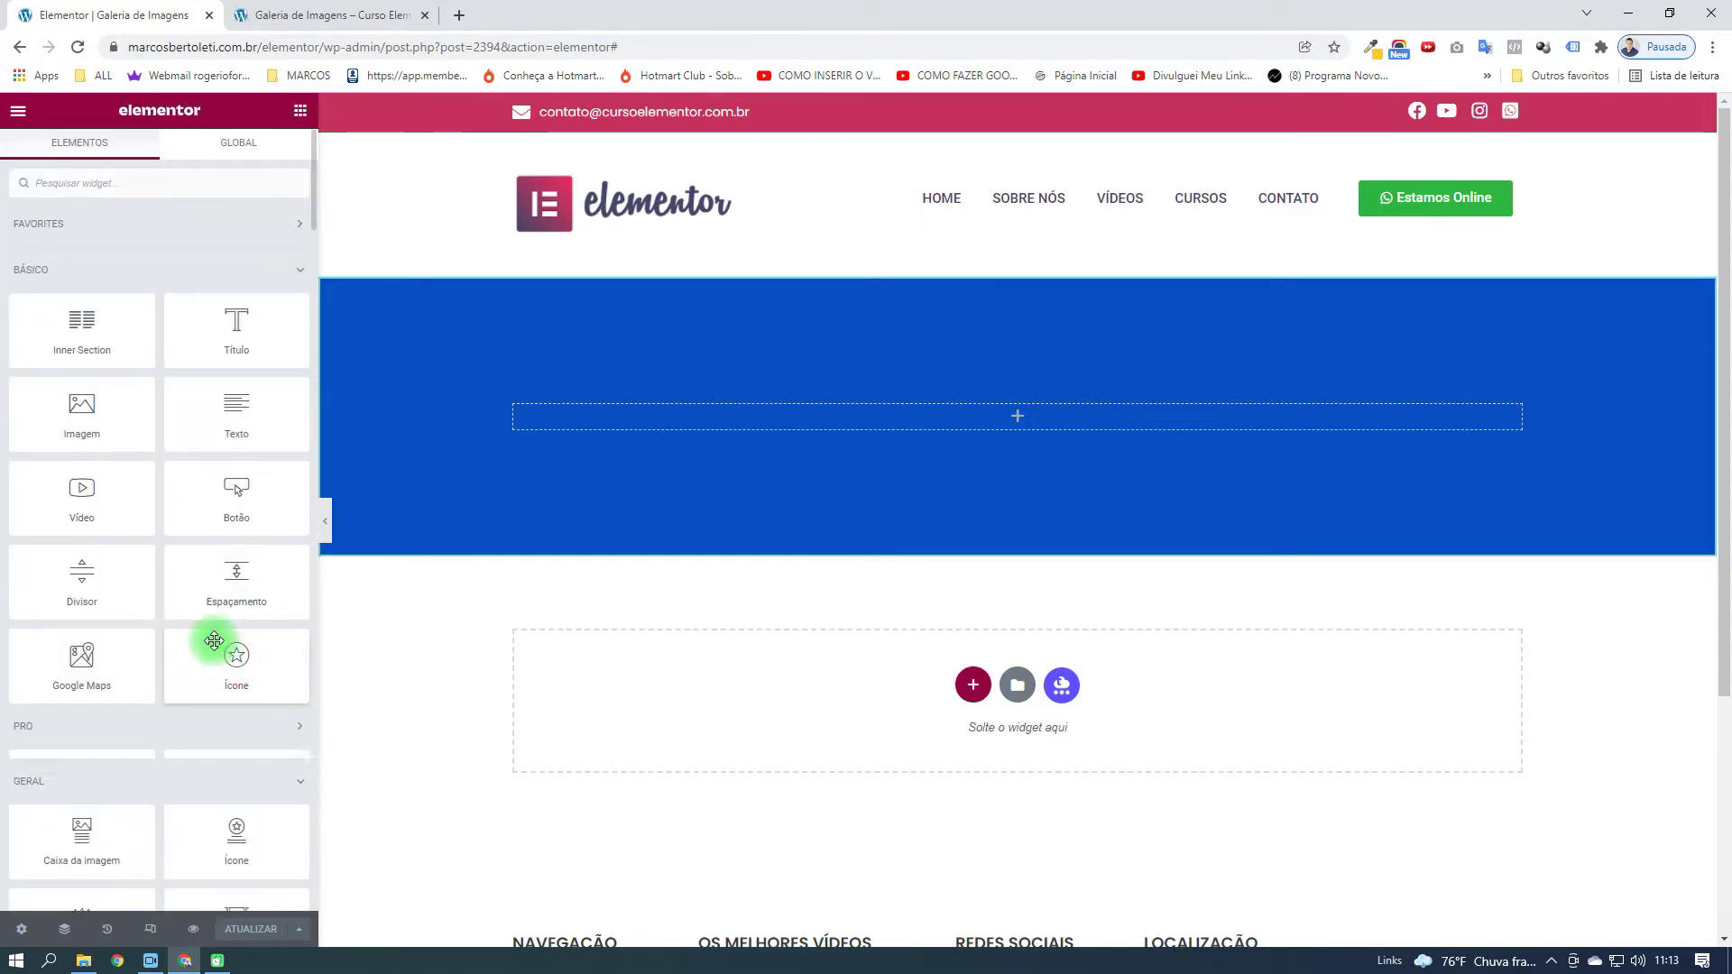
scroll(194, 613, down, 4)
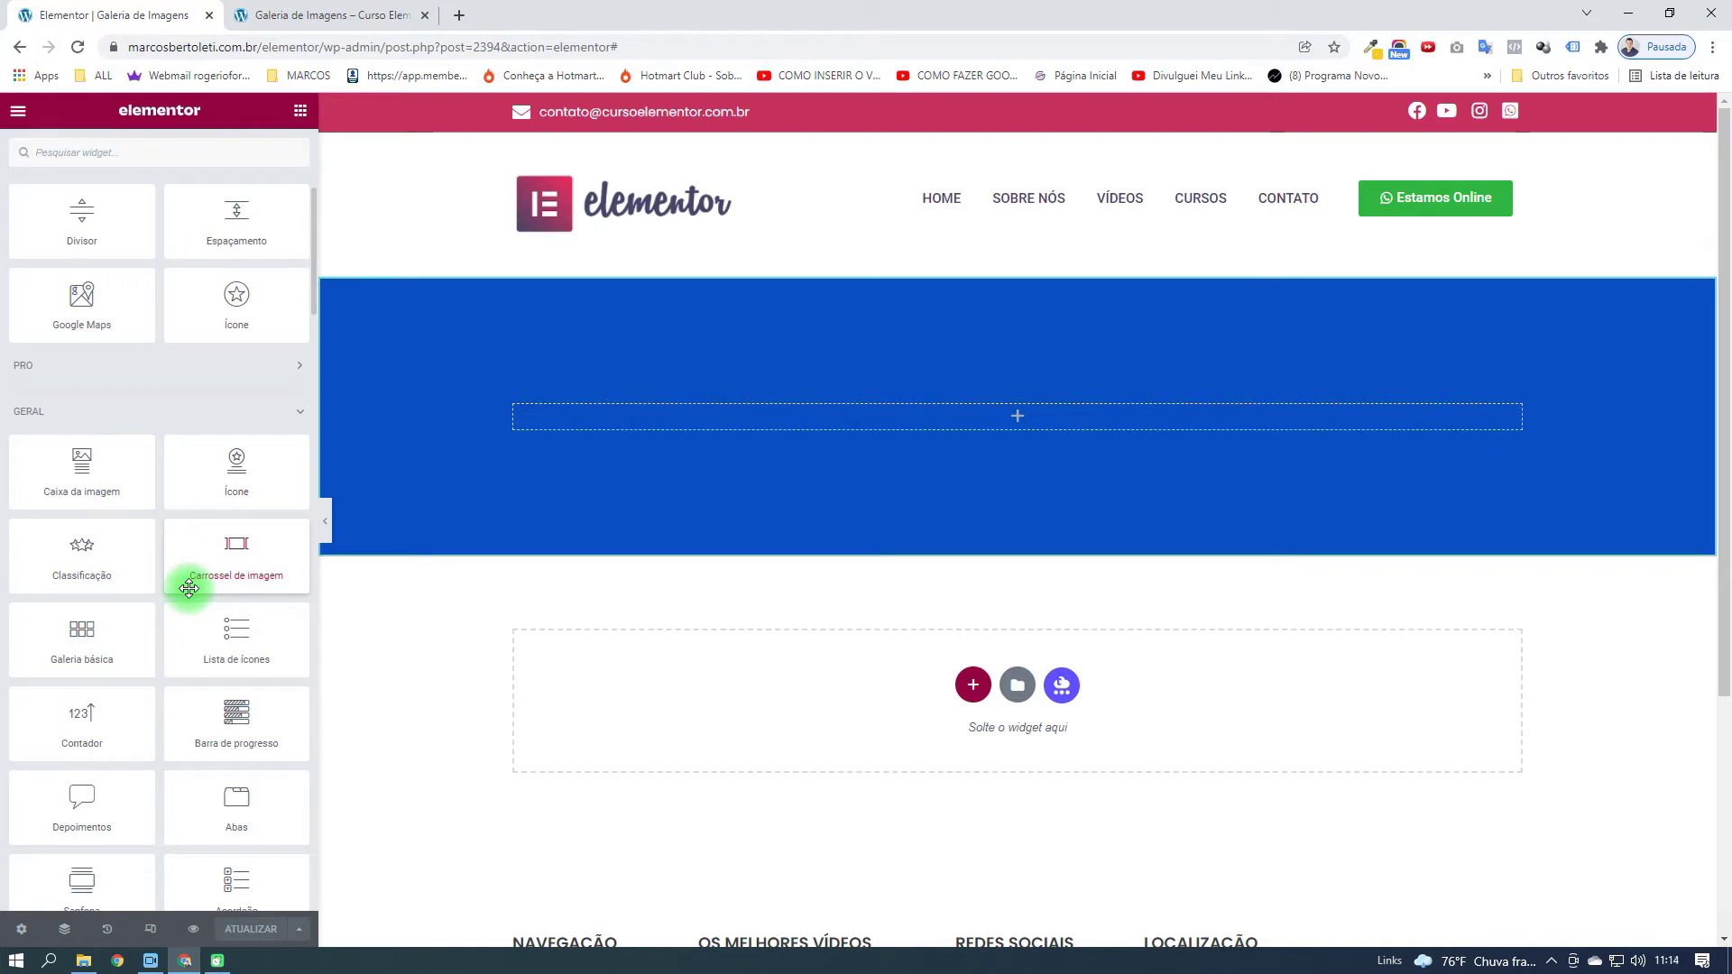
scroll(189, 591, down, 1)
drag(77, 553, 978, 425)
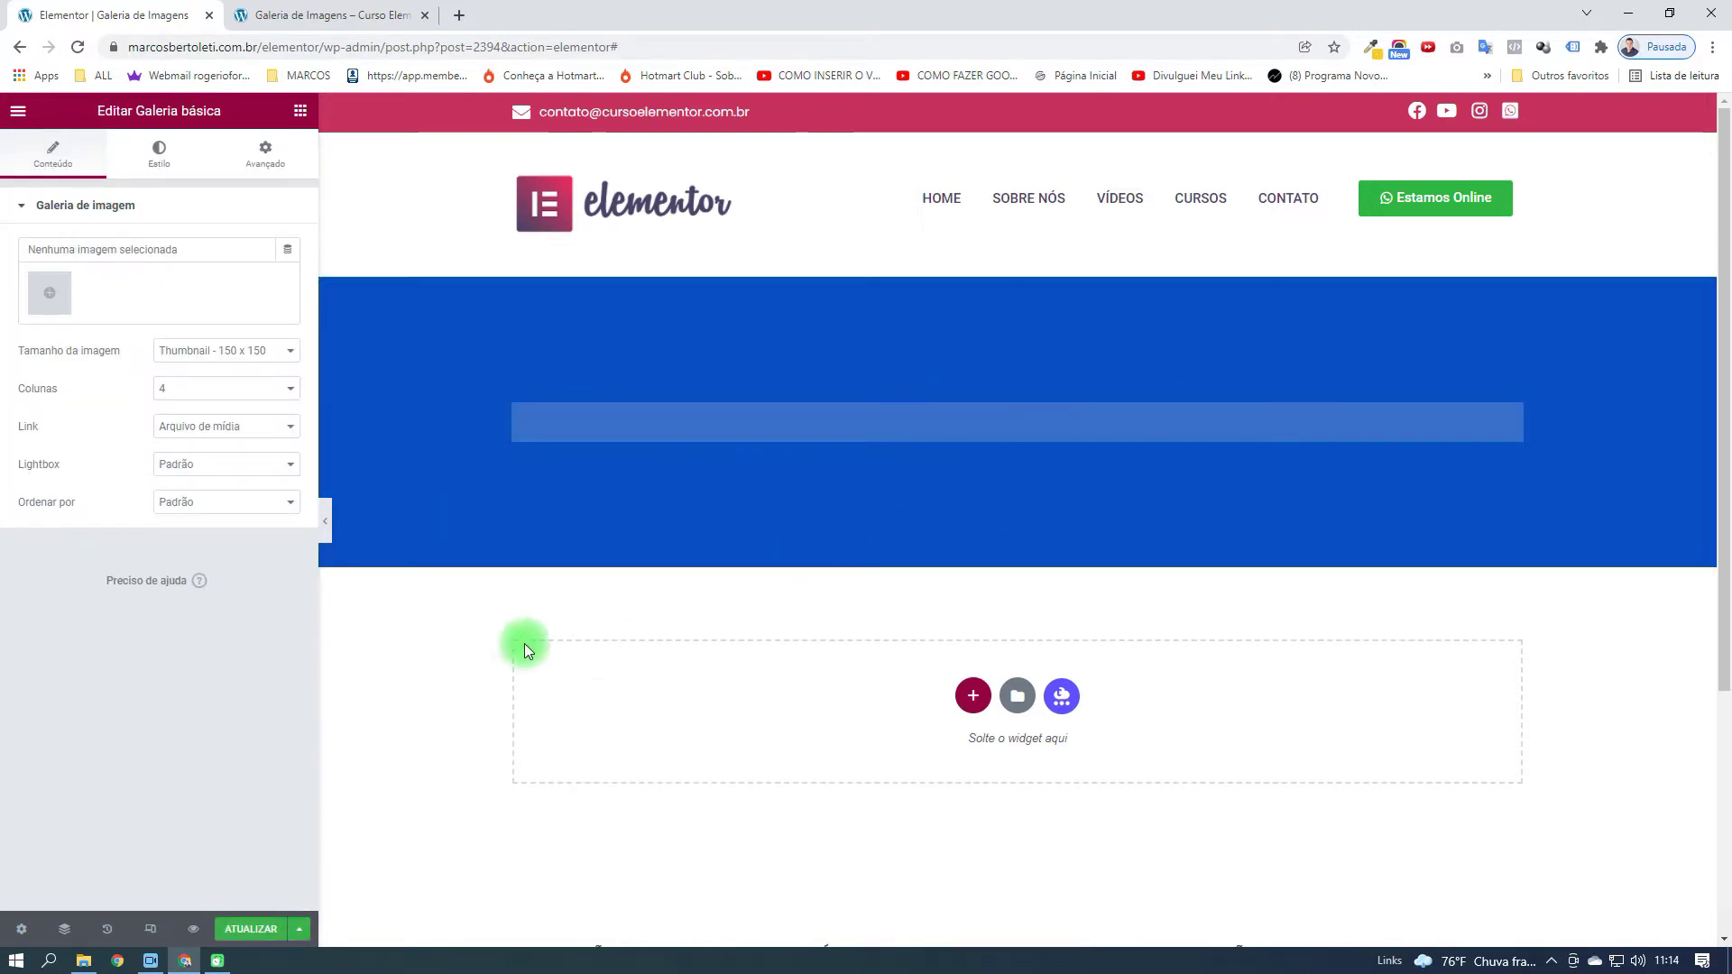
click(252, 929)
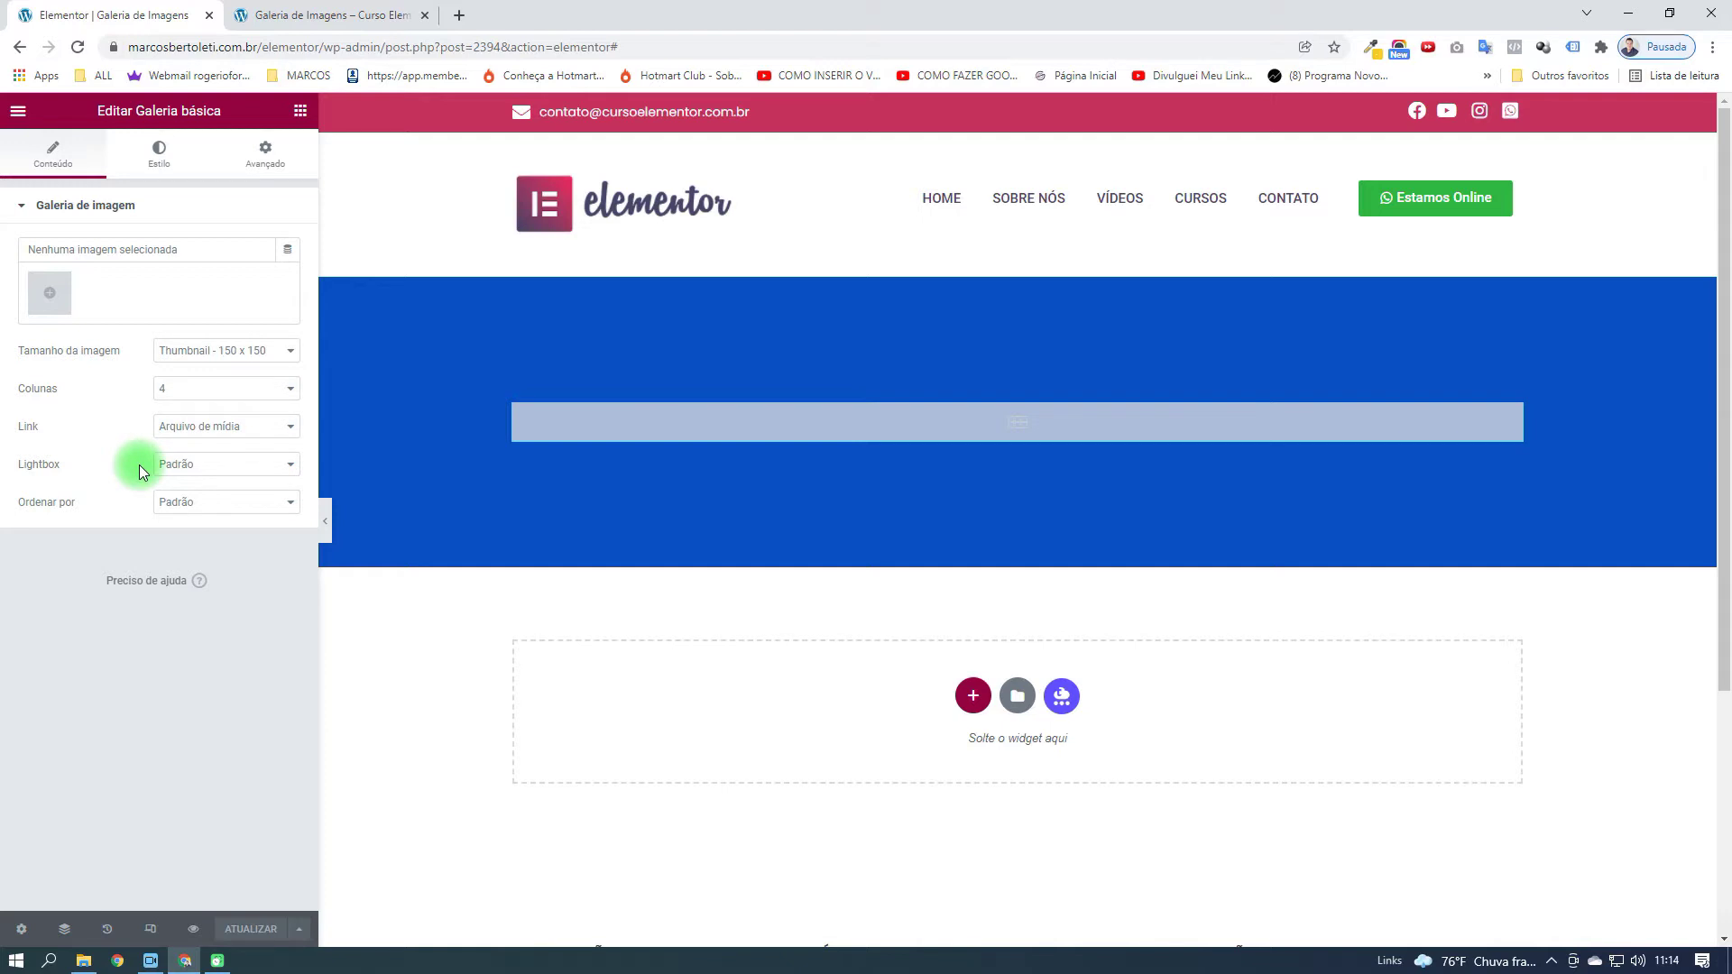
Create a new gallery from the six video thumbnail images in the first row of the media library
click(50, 307)
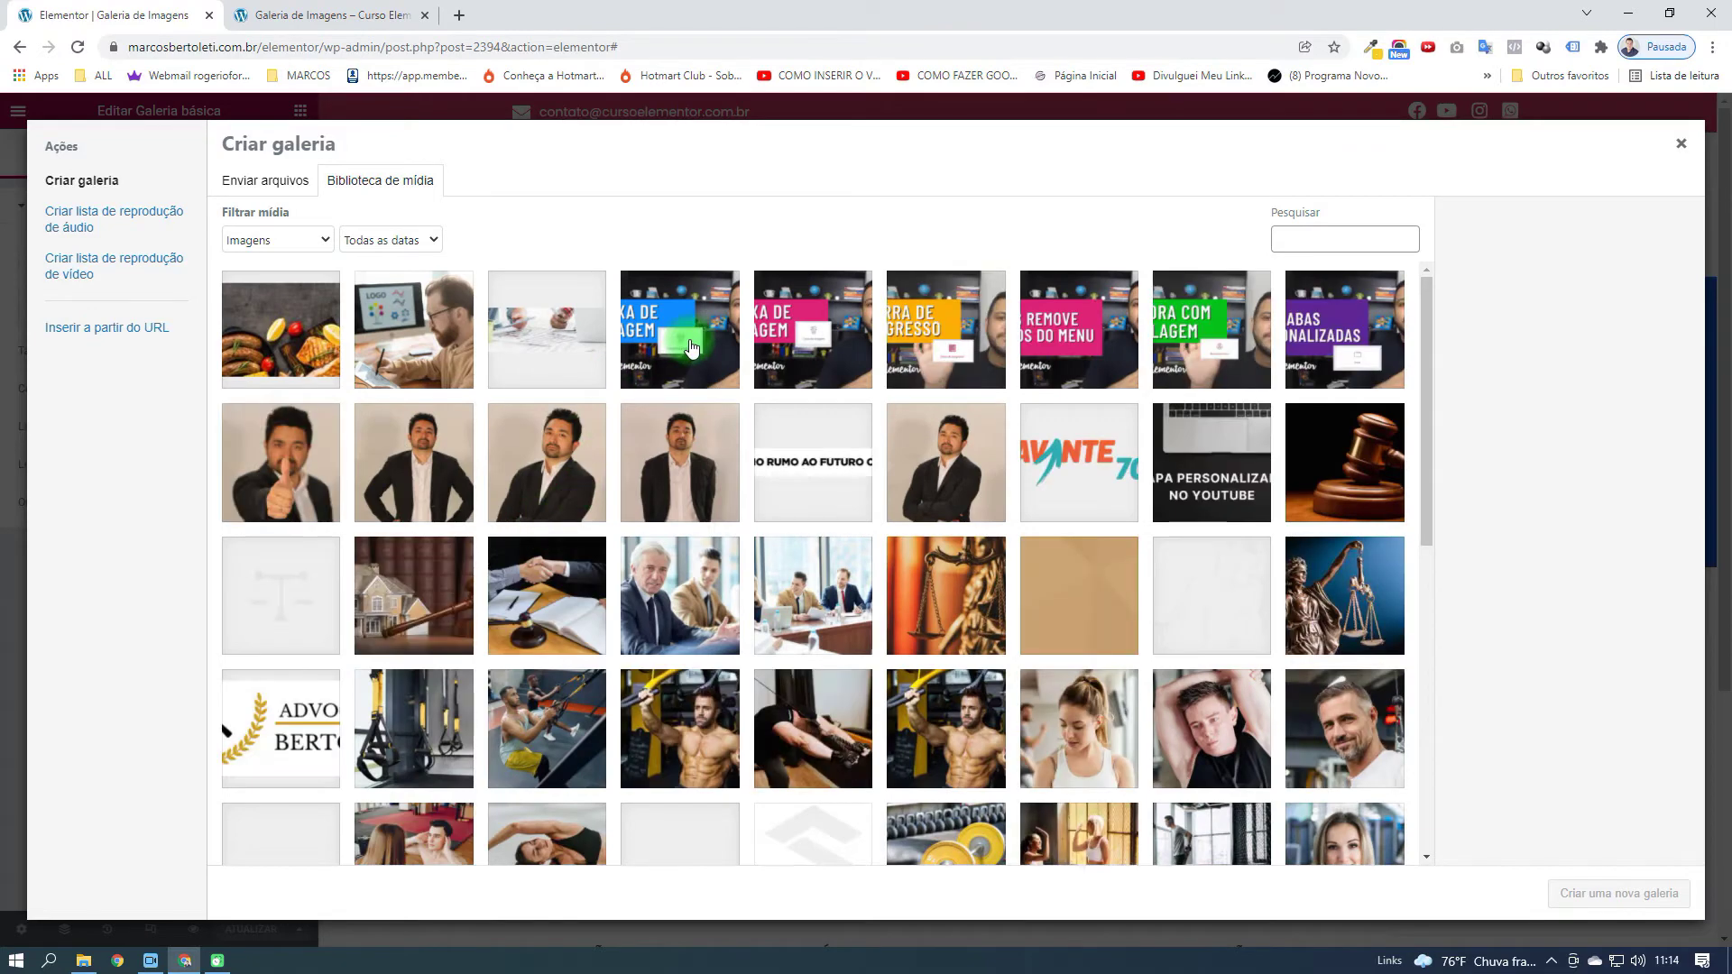
click(691, 348)
click(794, 368)
click(922, 359)
click(1044, 375)
click(1218, 343)
click(1323, 341)
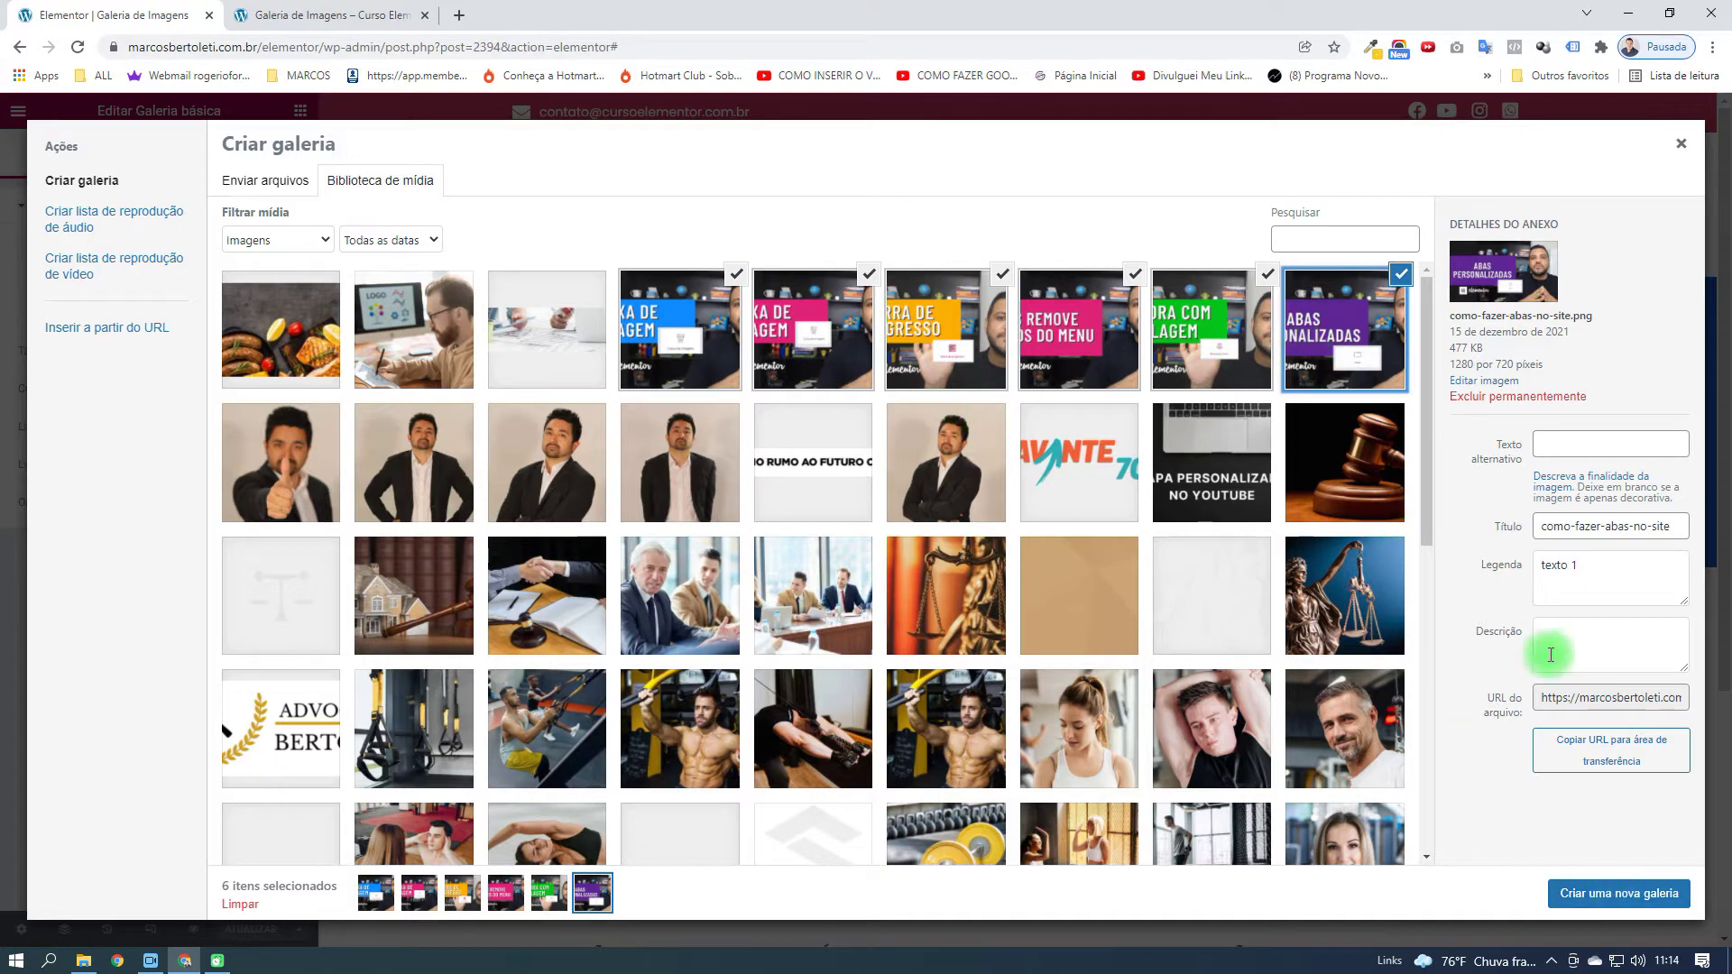
click(1573, 898)
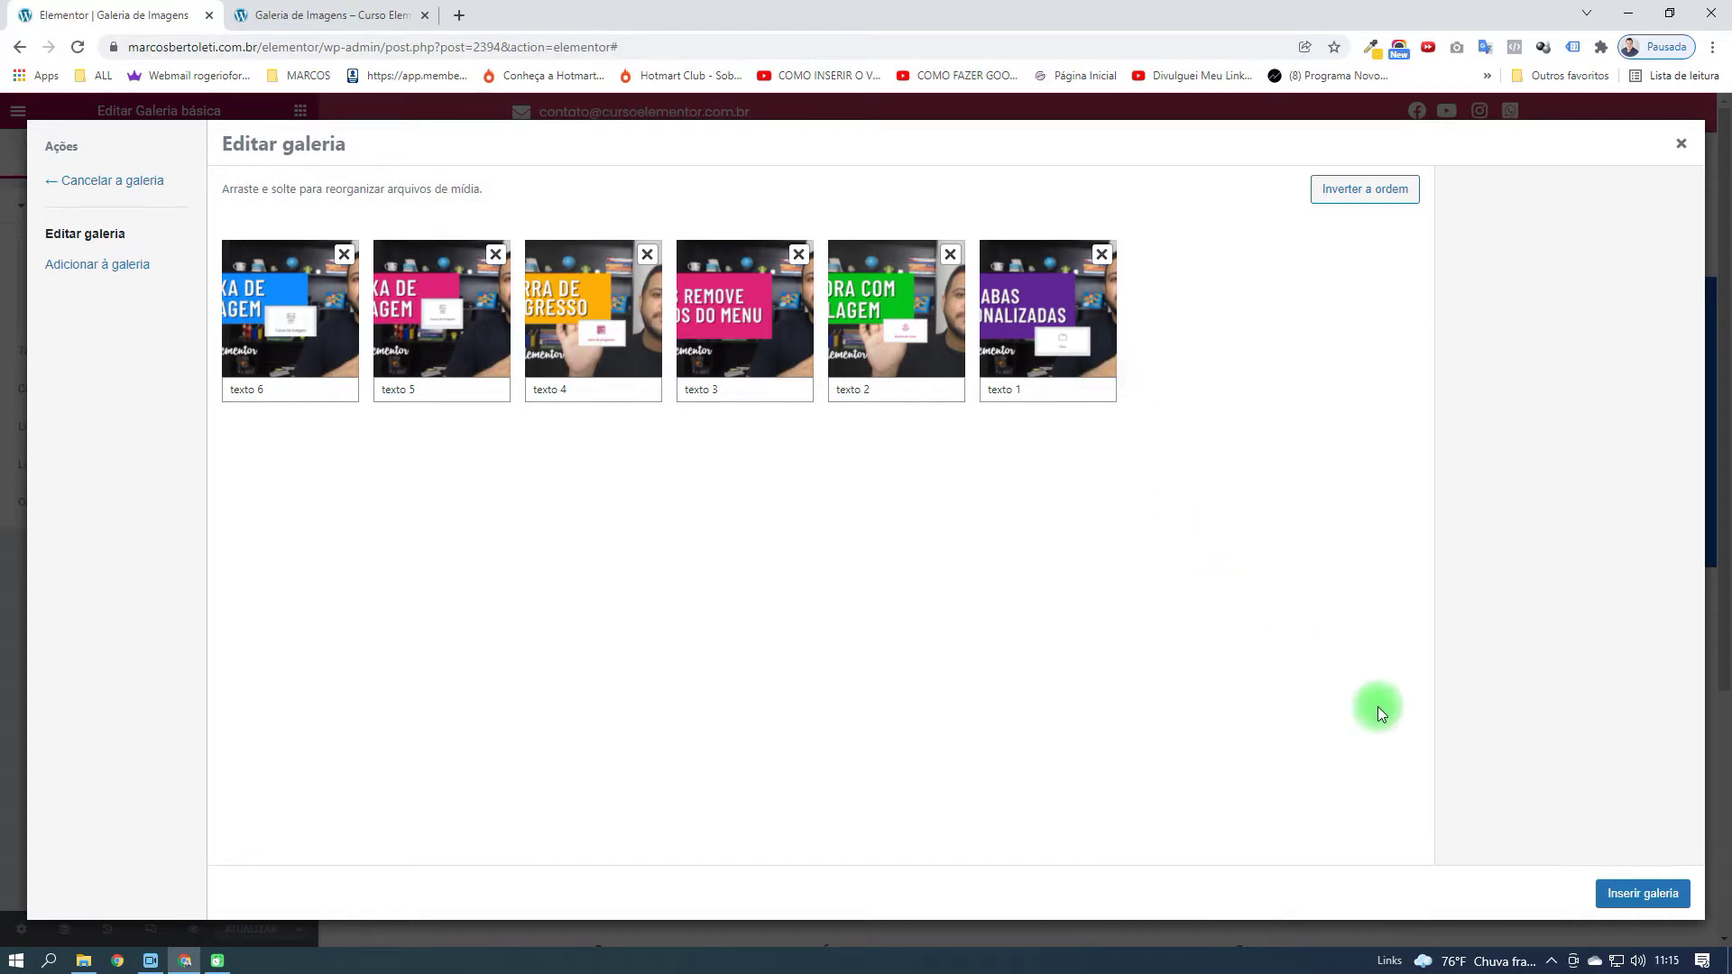
Examine the caption of each of the six images in the gallery
triple_click(263, 384)
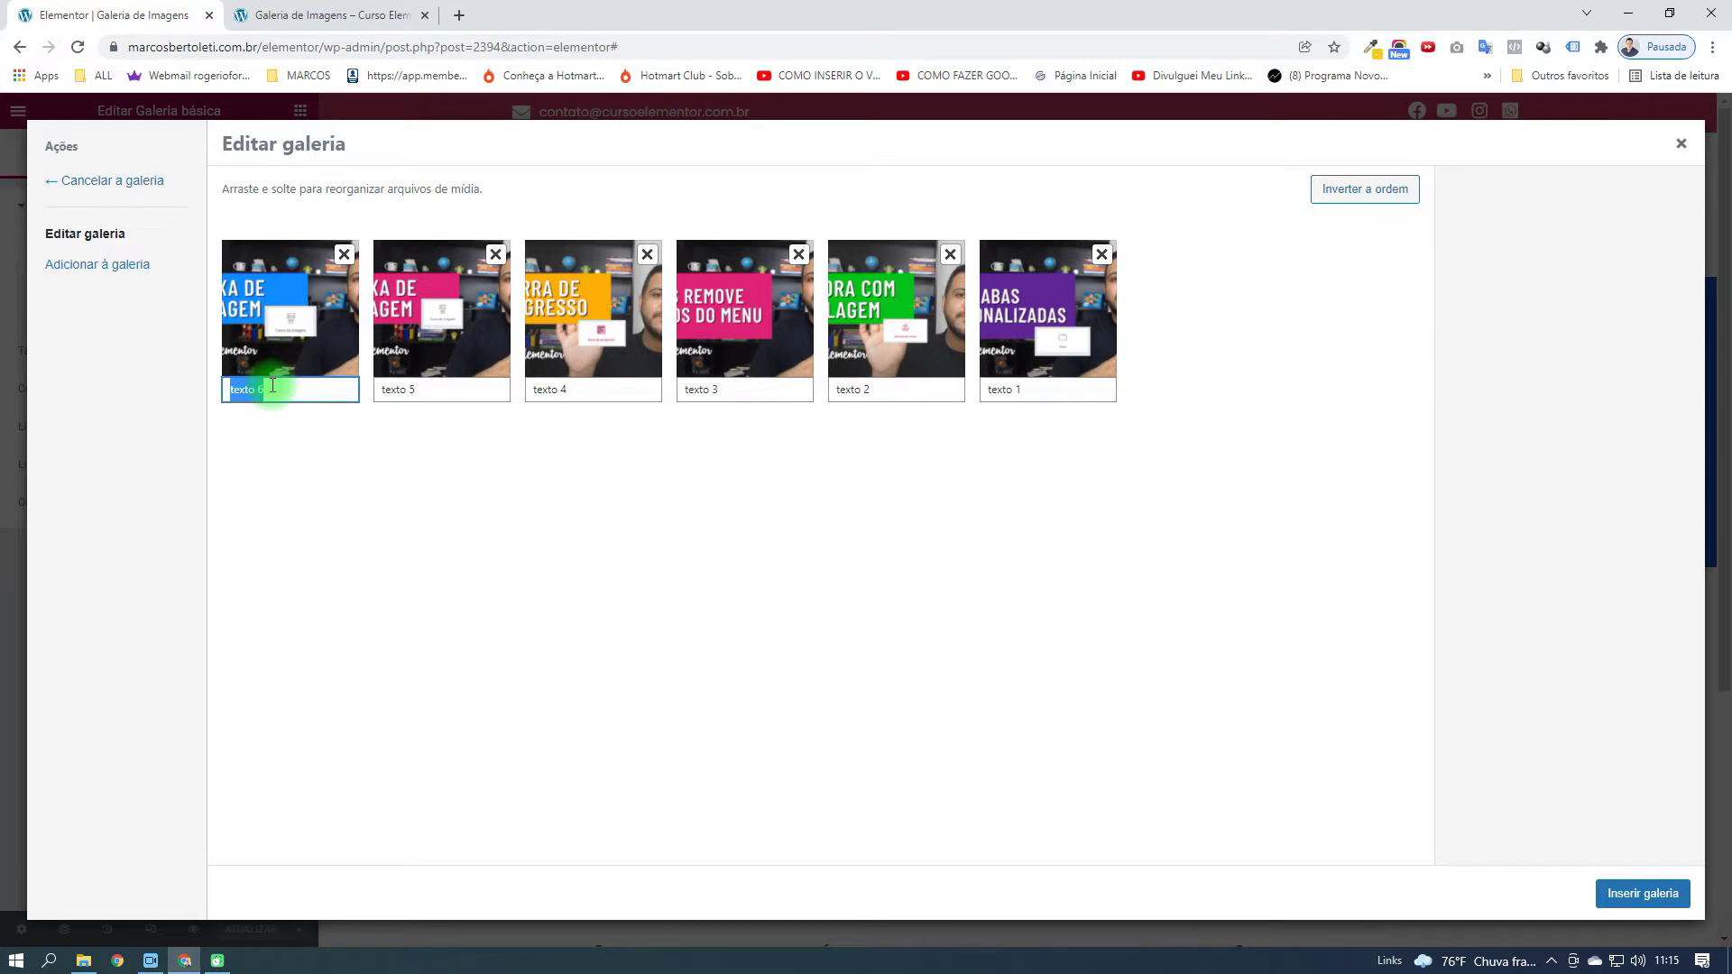
triple_click(419, 388)
triple_click(567, 388)
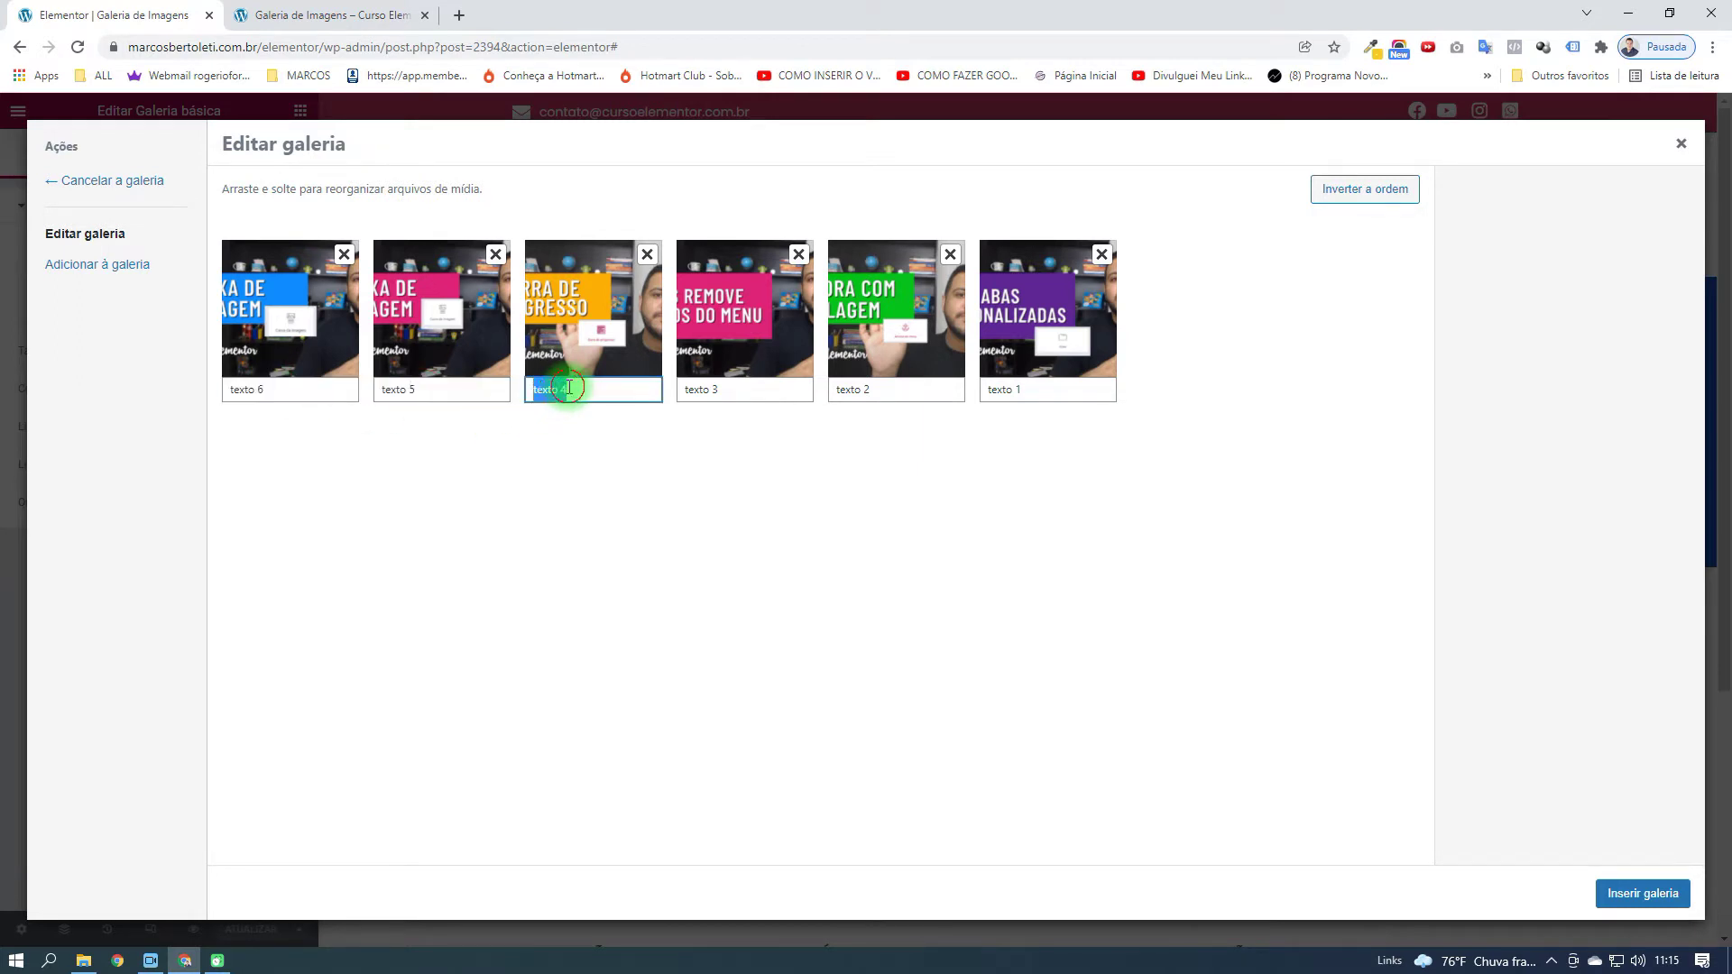
triple_click(729, 388)
click(874, 386)
triple_click(873, 386)
triple_click(1025, 388)
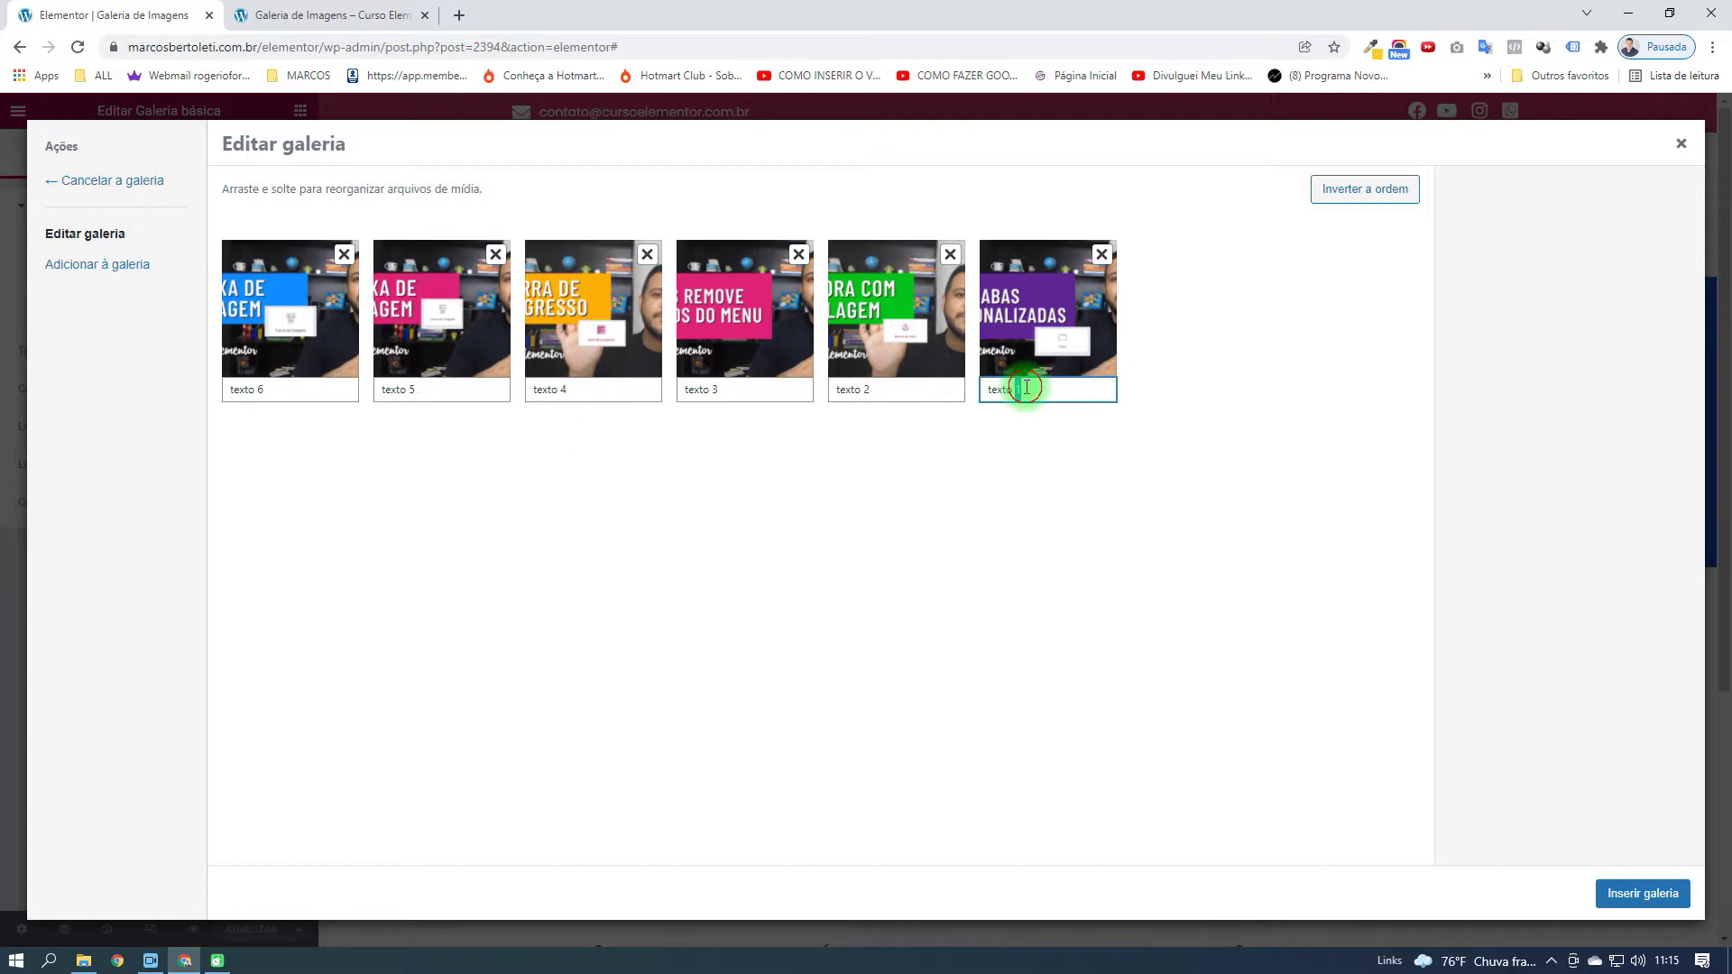
click(1091, 479)
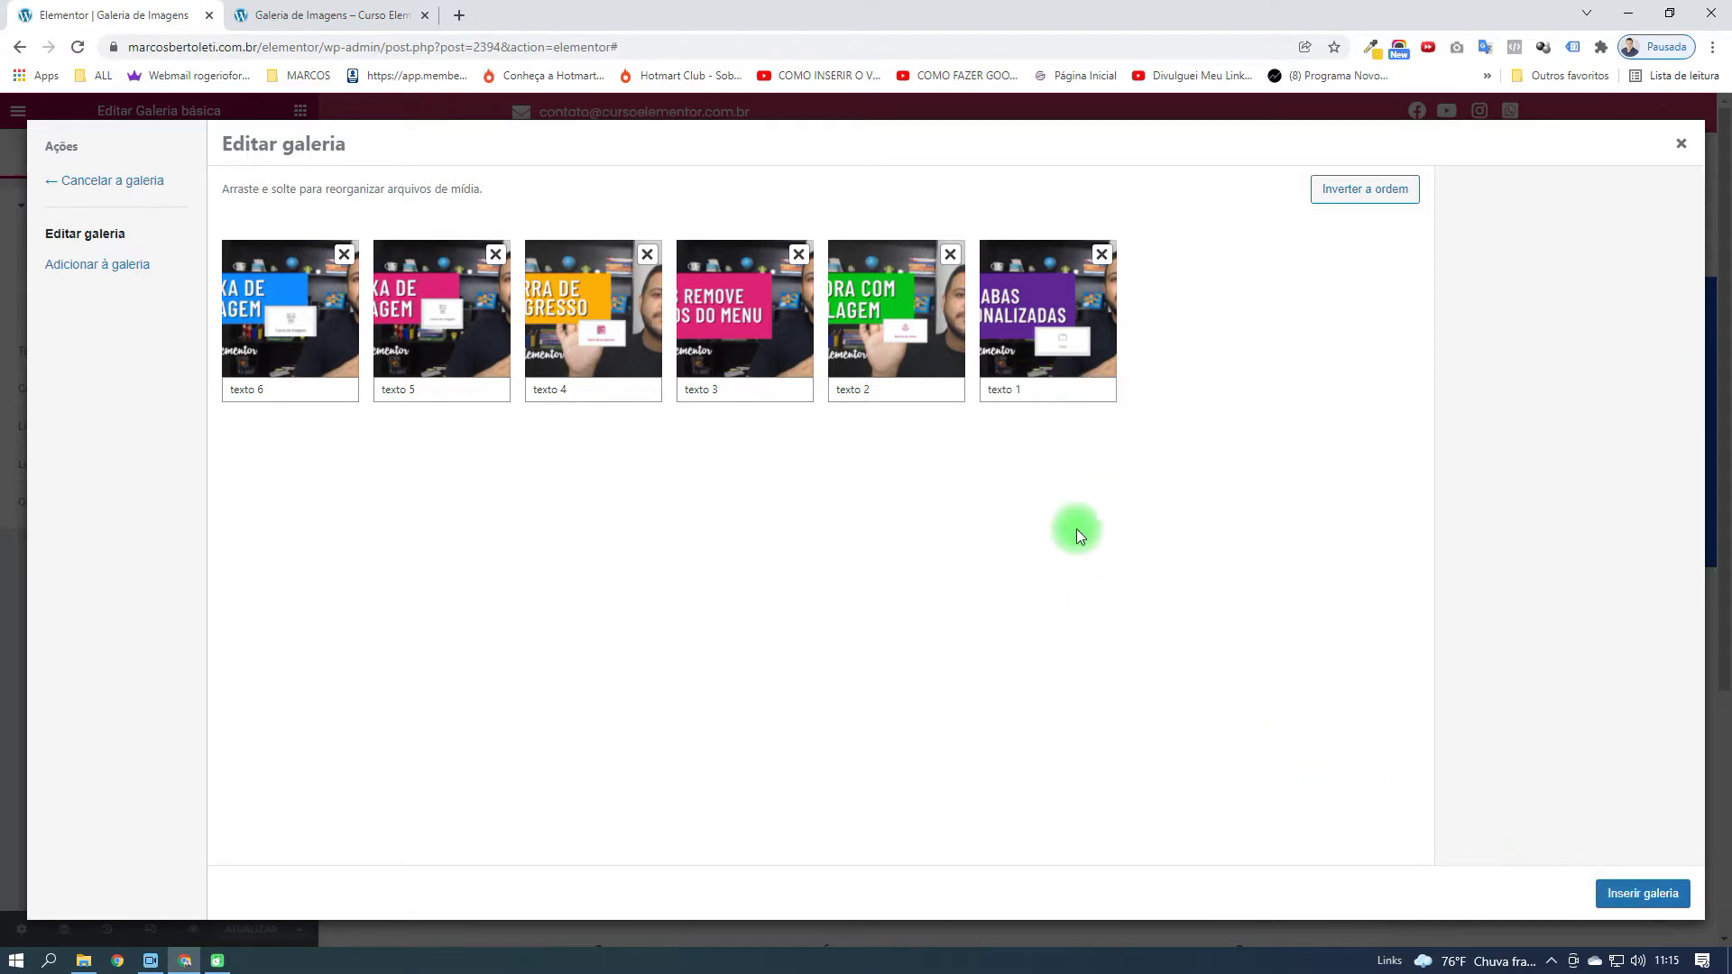
Reorder the gallery images by caption from "texto 1" to "texto 6" and insert the gallery into the widget
drag(1047, 325, 442, 321)
drag(717, 315, 891, 273)
drag(402, 295, 307, 315)
drag(418, 329, 1047, 311)
drag(1047, 312, 440, 315)
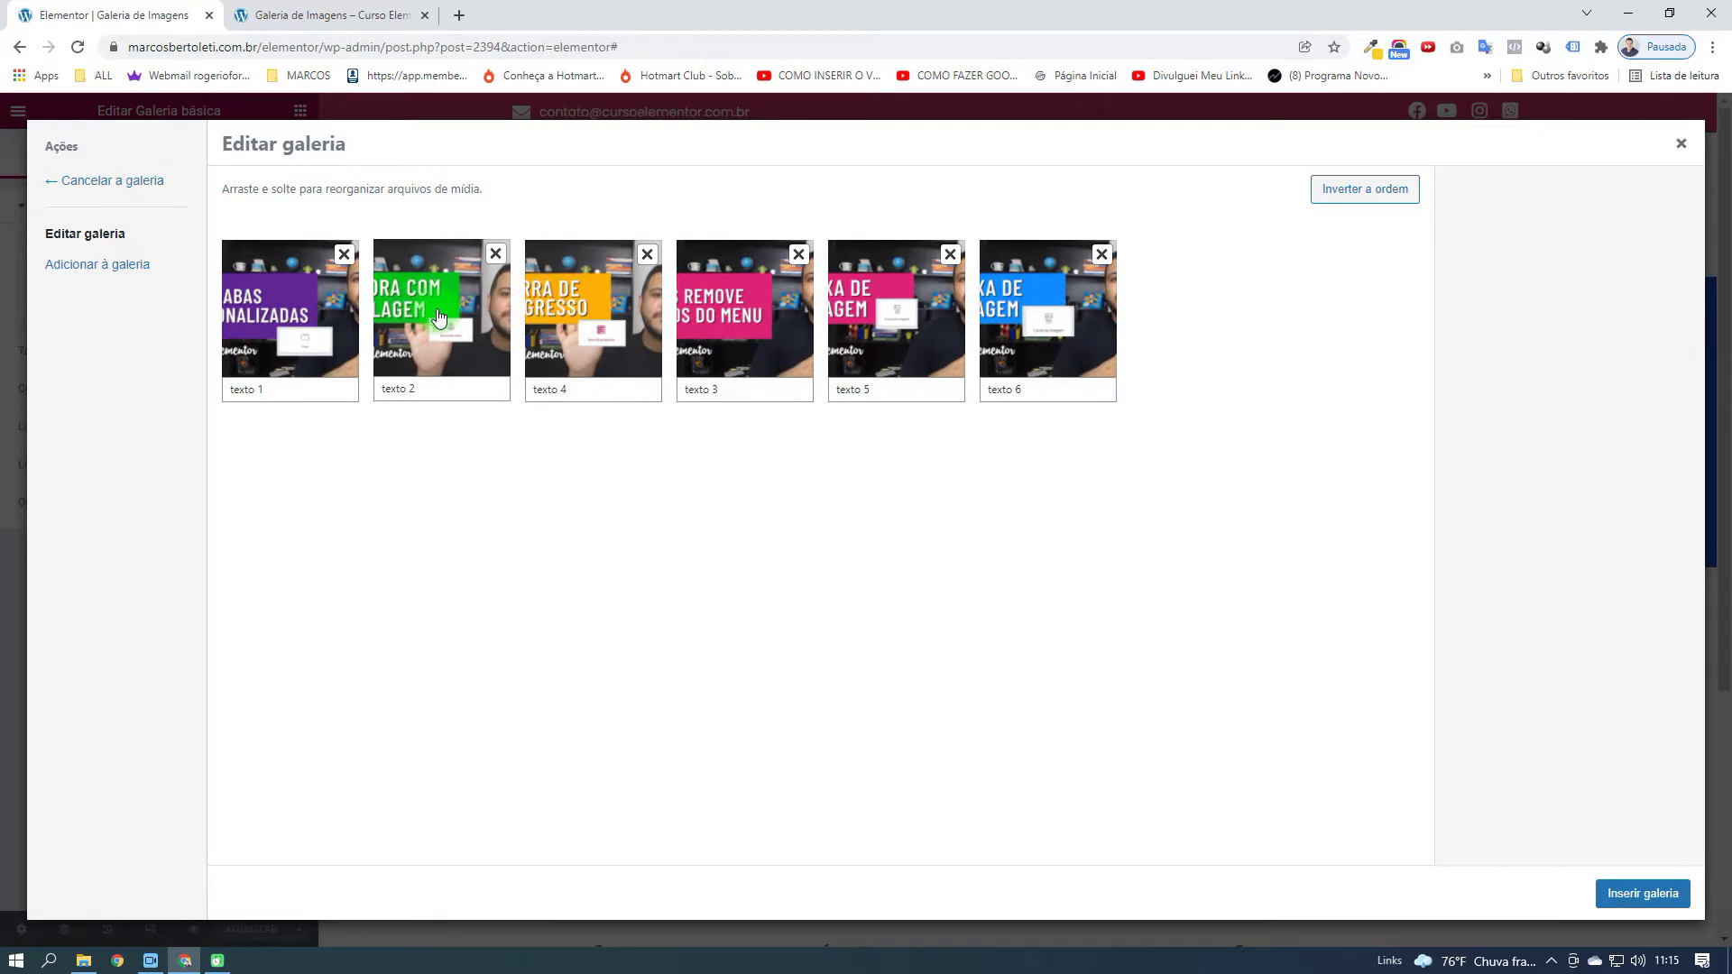
drag(593, 325, 798, 352)
drag(908, 333, 1079, 340)
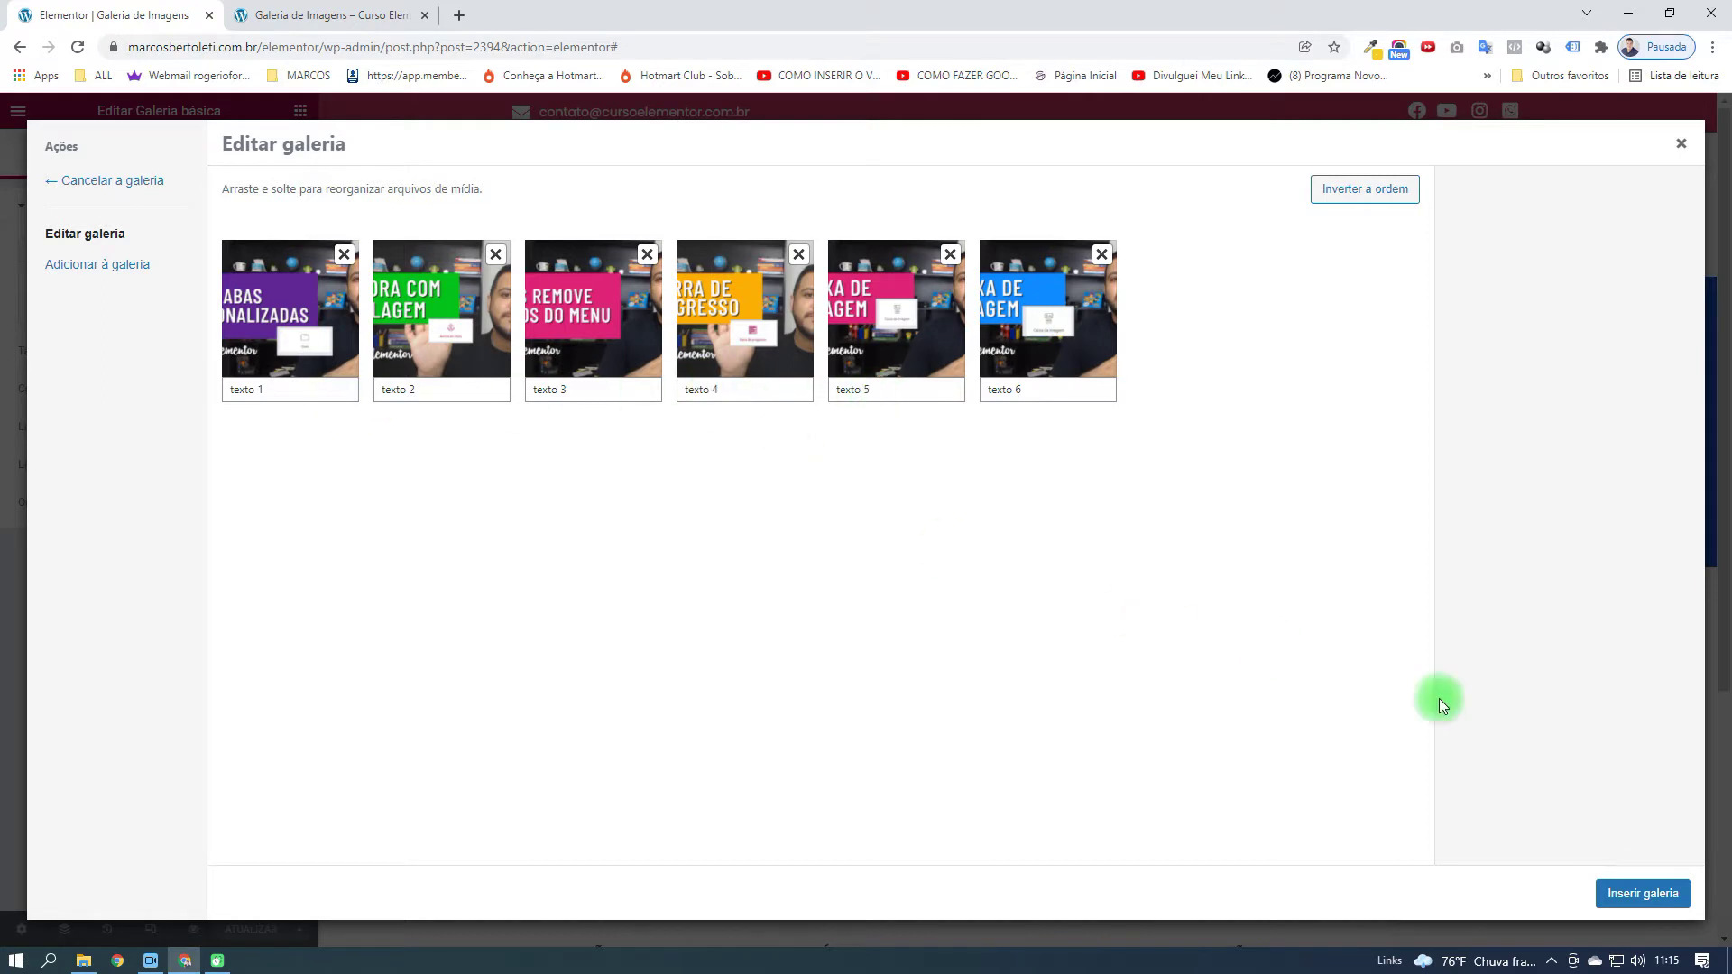
click(1643, 893)
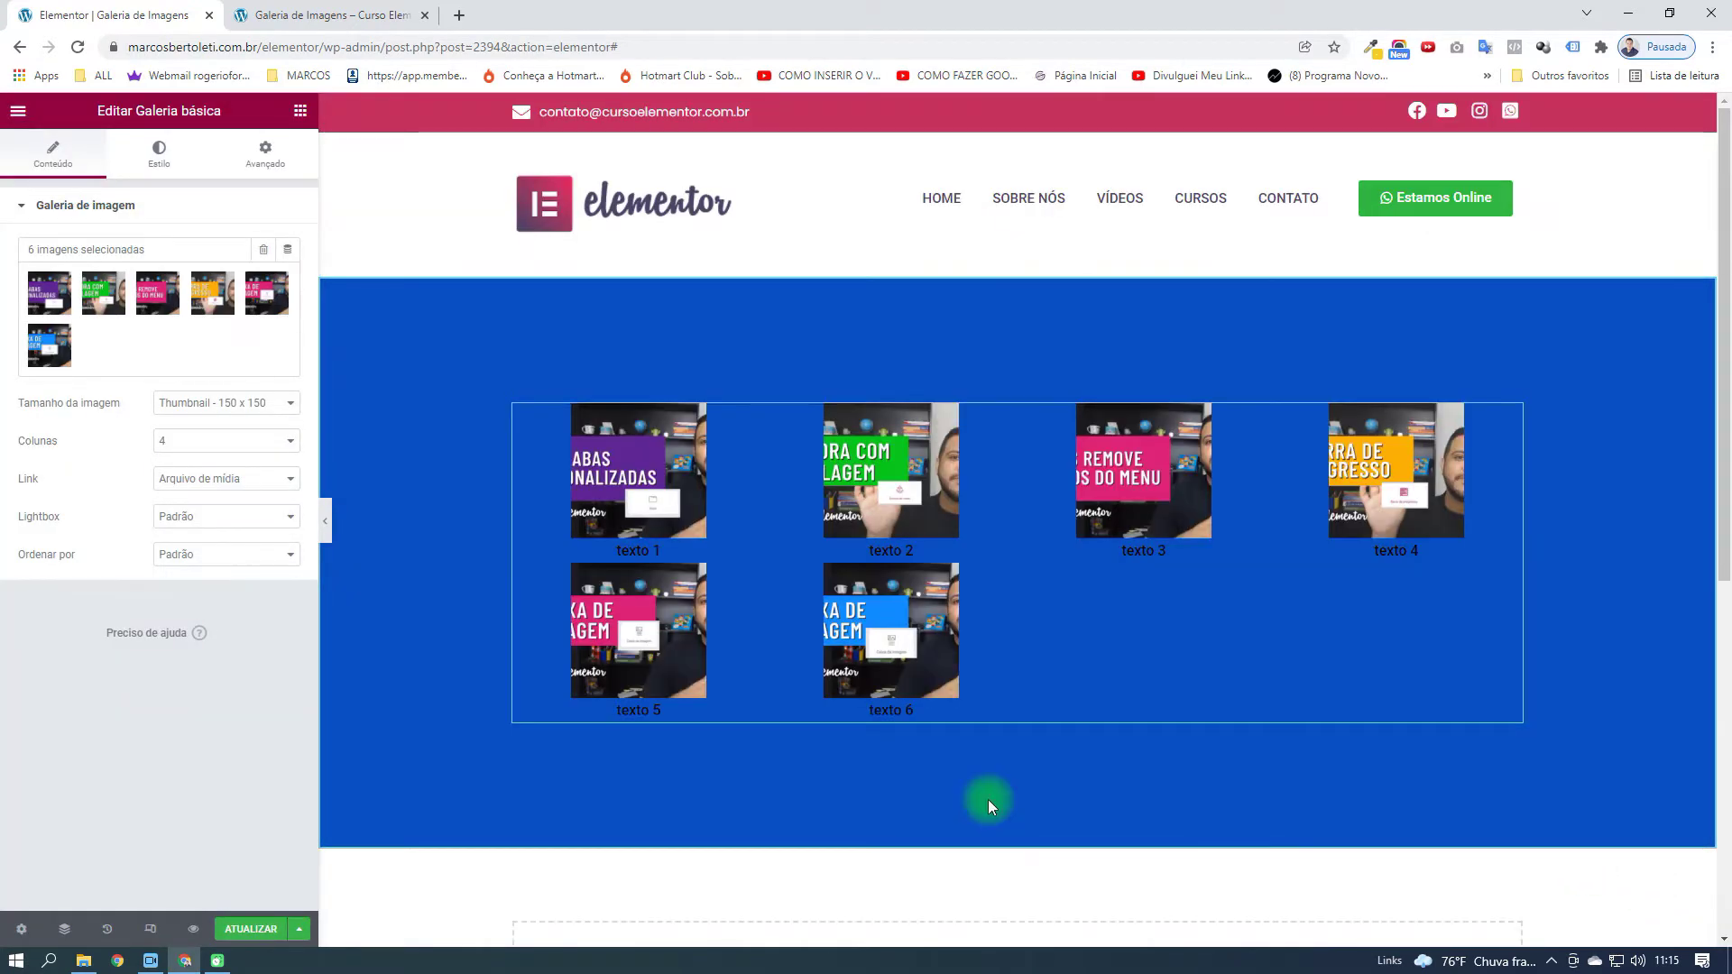
Remove the captions from all six gallery images and insert the gallery back into the widget
click(127, 330)
triple_click(264, 388)
key(BackSpace)
triple_click(422, 389)
key(BackSpace)
double_click(586, 394)
key(BackSpace)
triple_click(727, 389)
key(BackSpace)
double_click(882, 389)
key(BackSpace)
double_click(1033, 392)
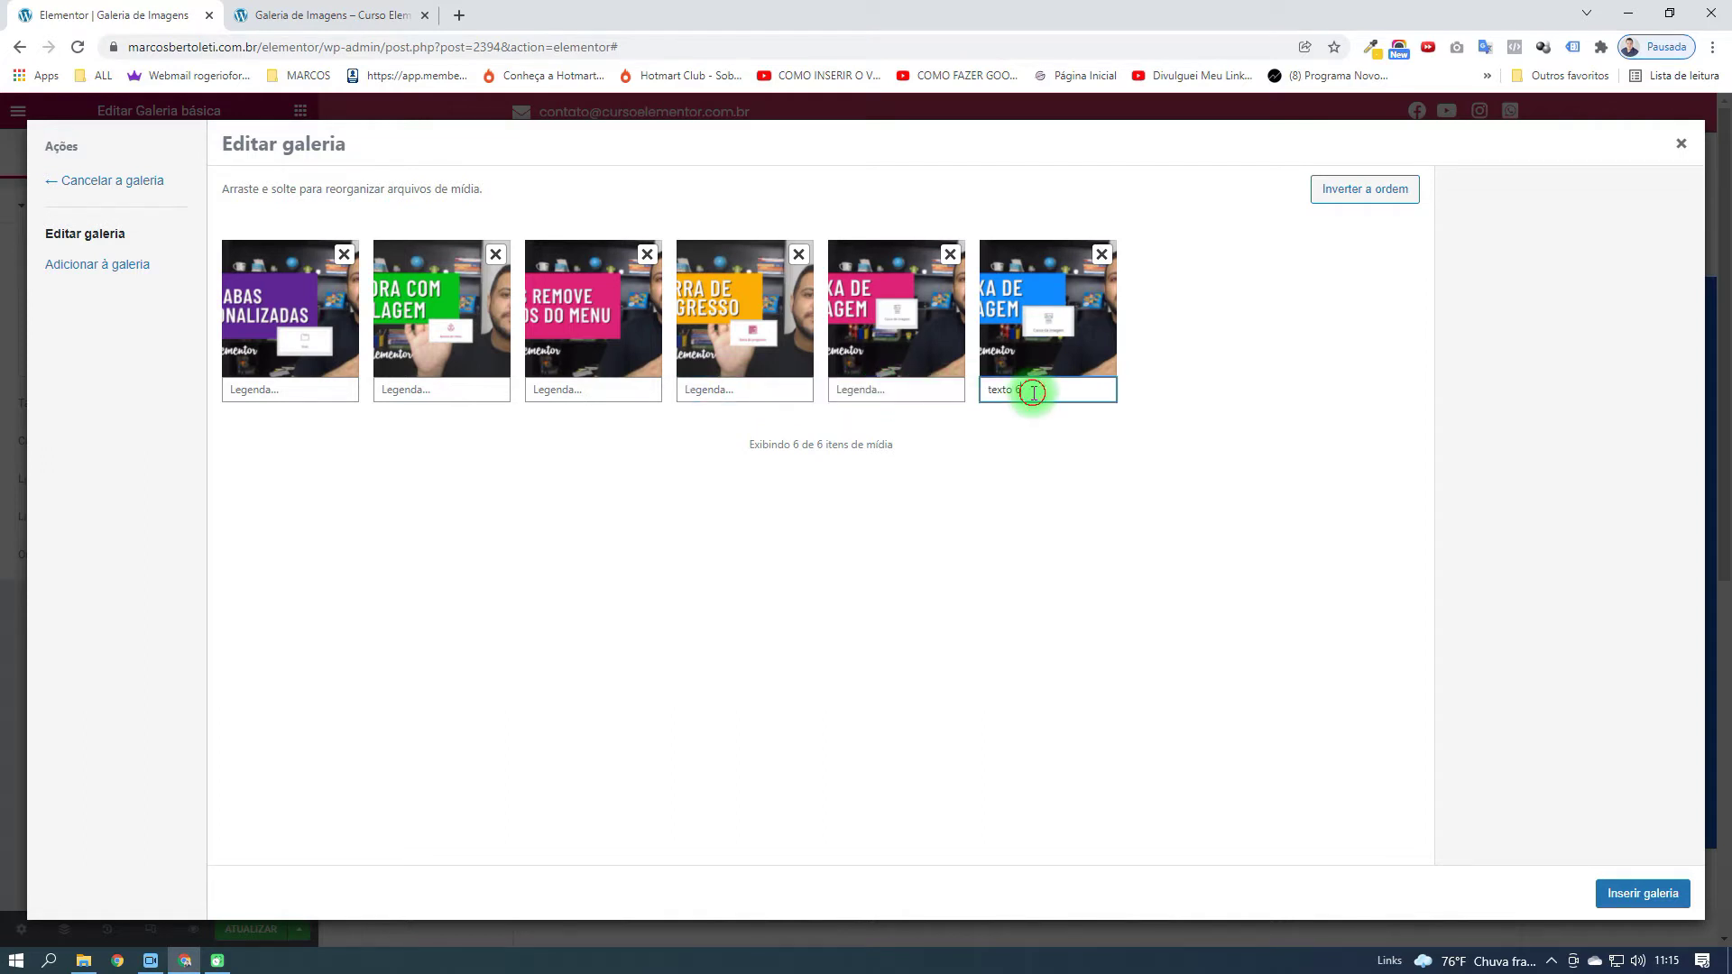
click(1647, 894)
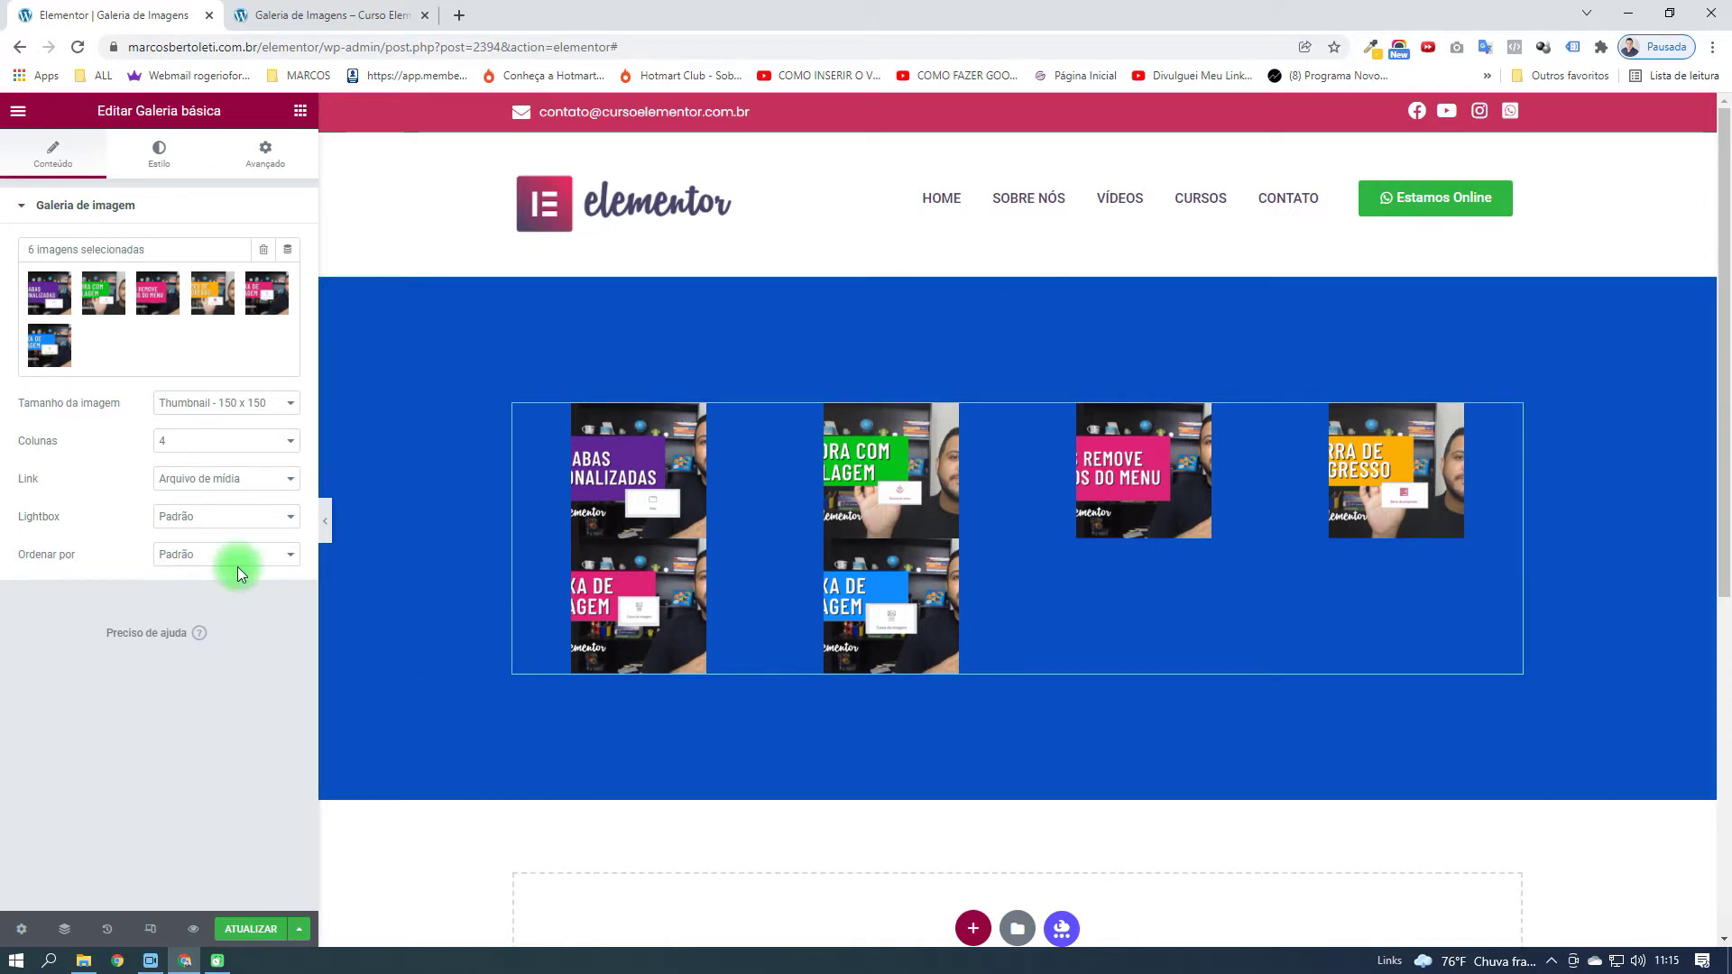
Update the page and check the caption-free gallery on the reloaded page preview
click(268, 931)
click(326, 14)
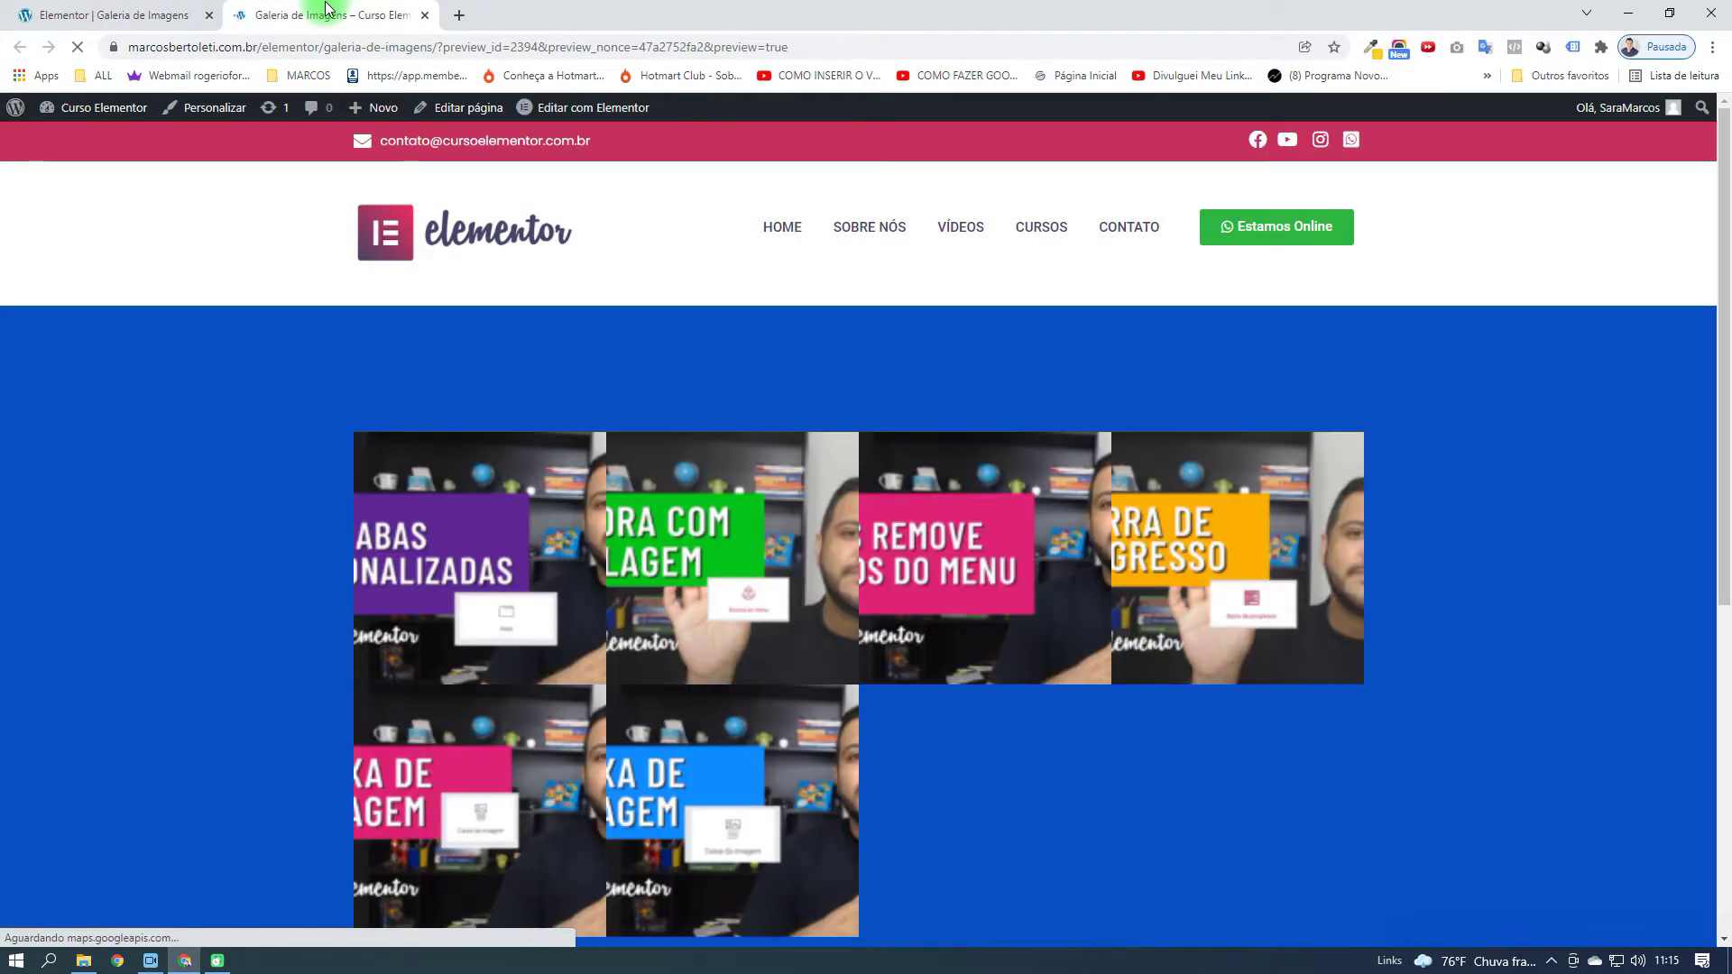
scroll(278, 456, down, 1)
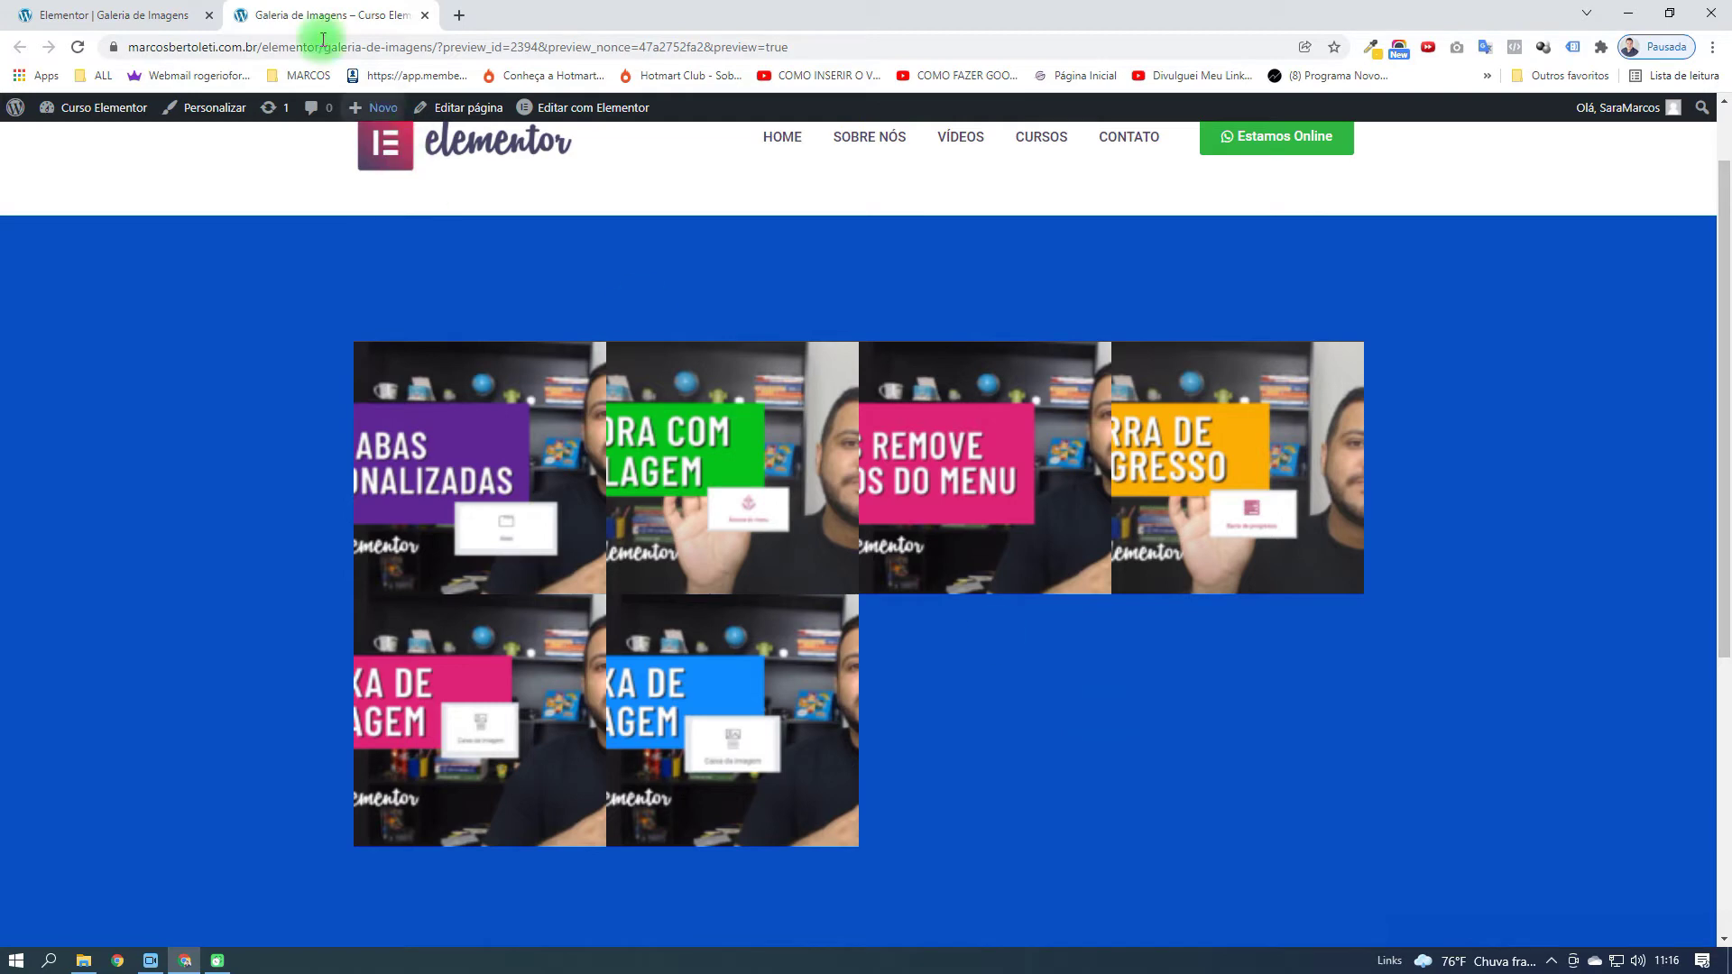
Set the gallery's image size to Completo, update the page and check it in the preview
click(145, 14)
click(242, 403)
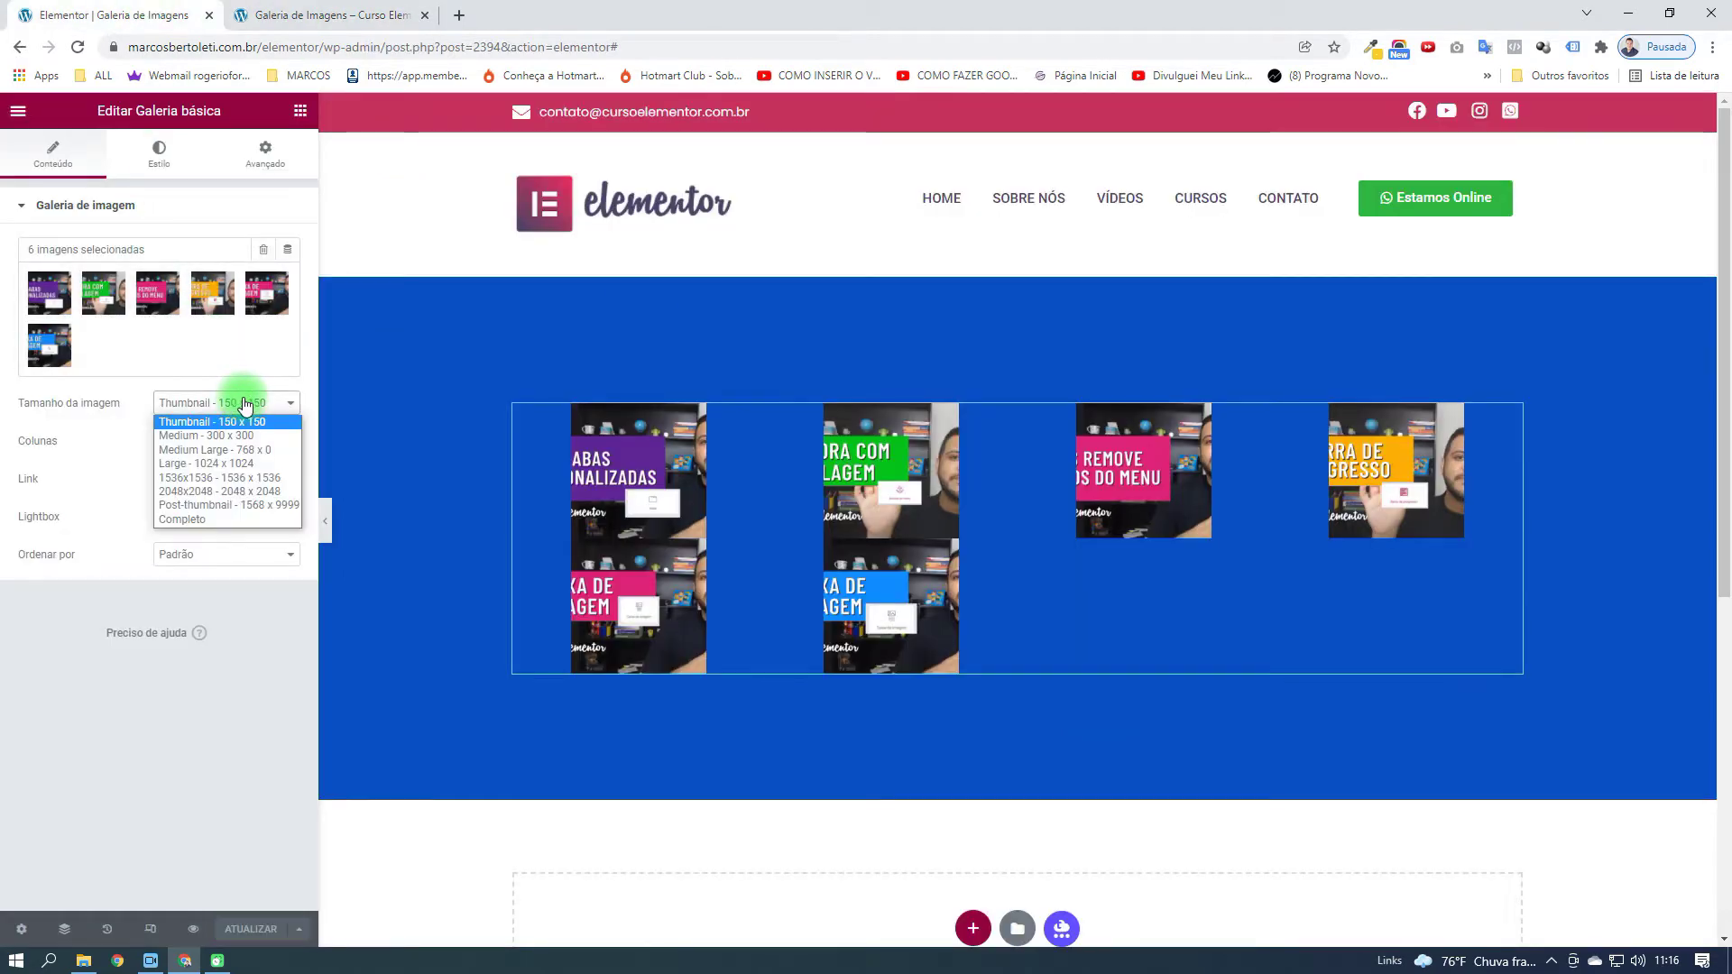
click(238, 523)
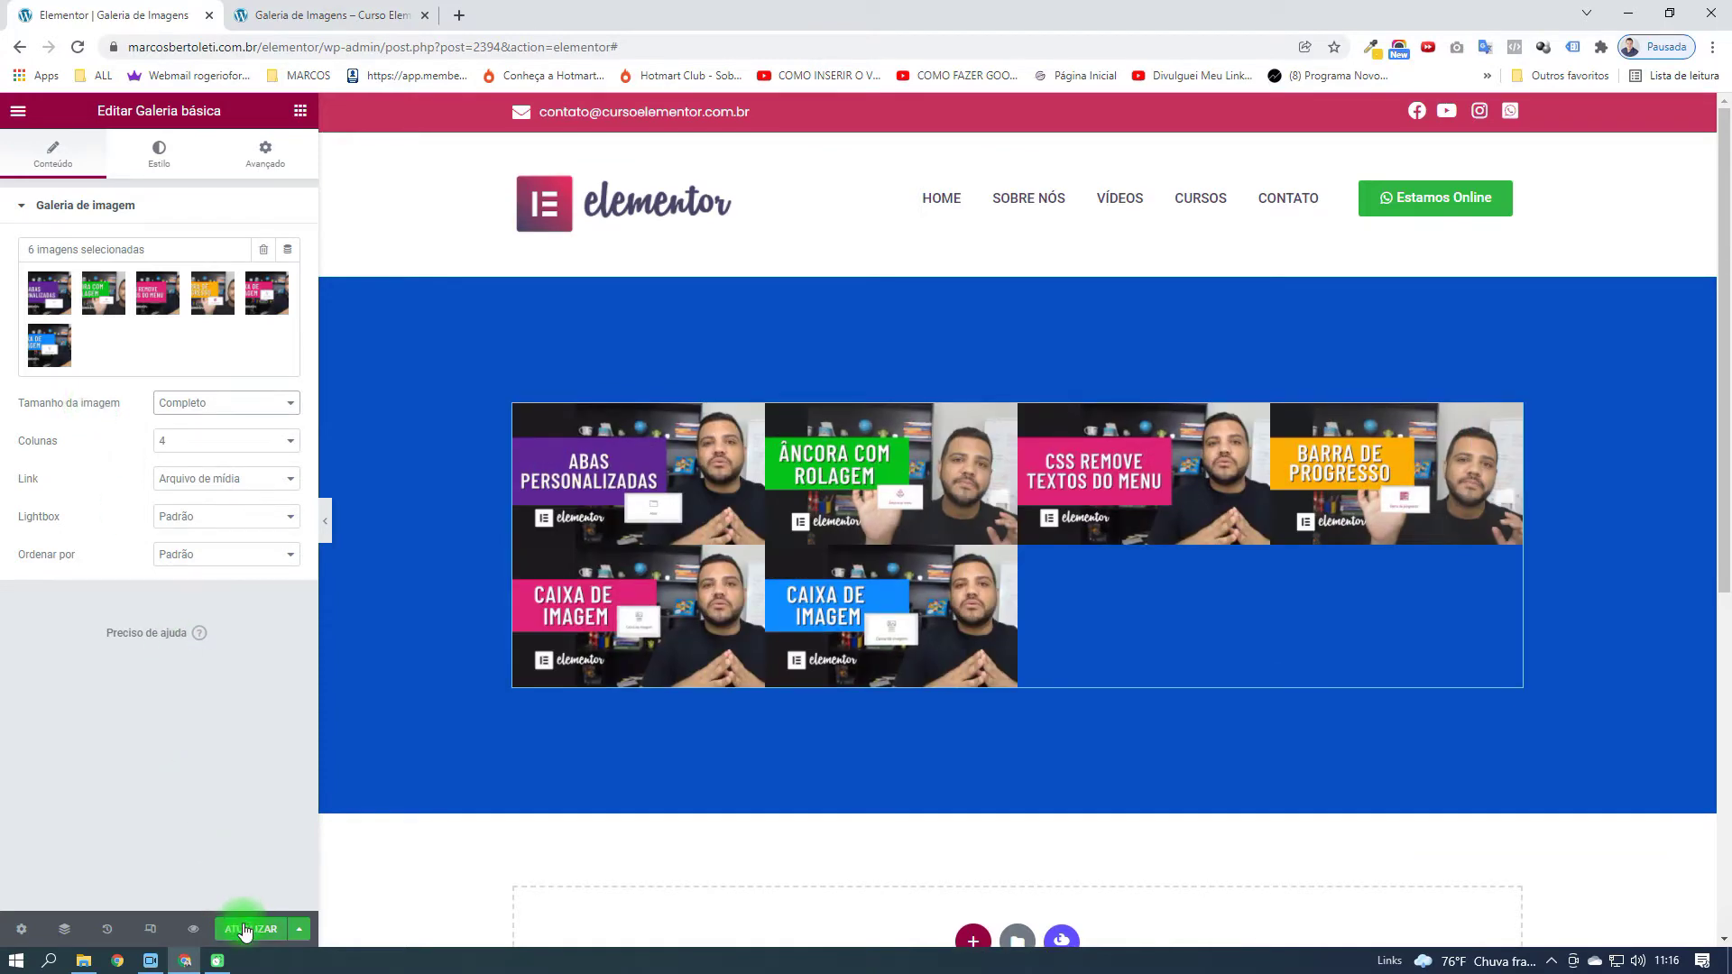
click(366, 14)
key(F5)
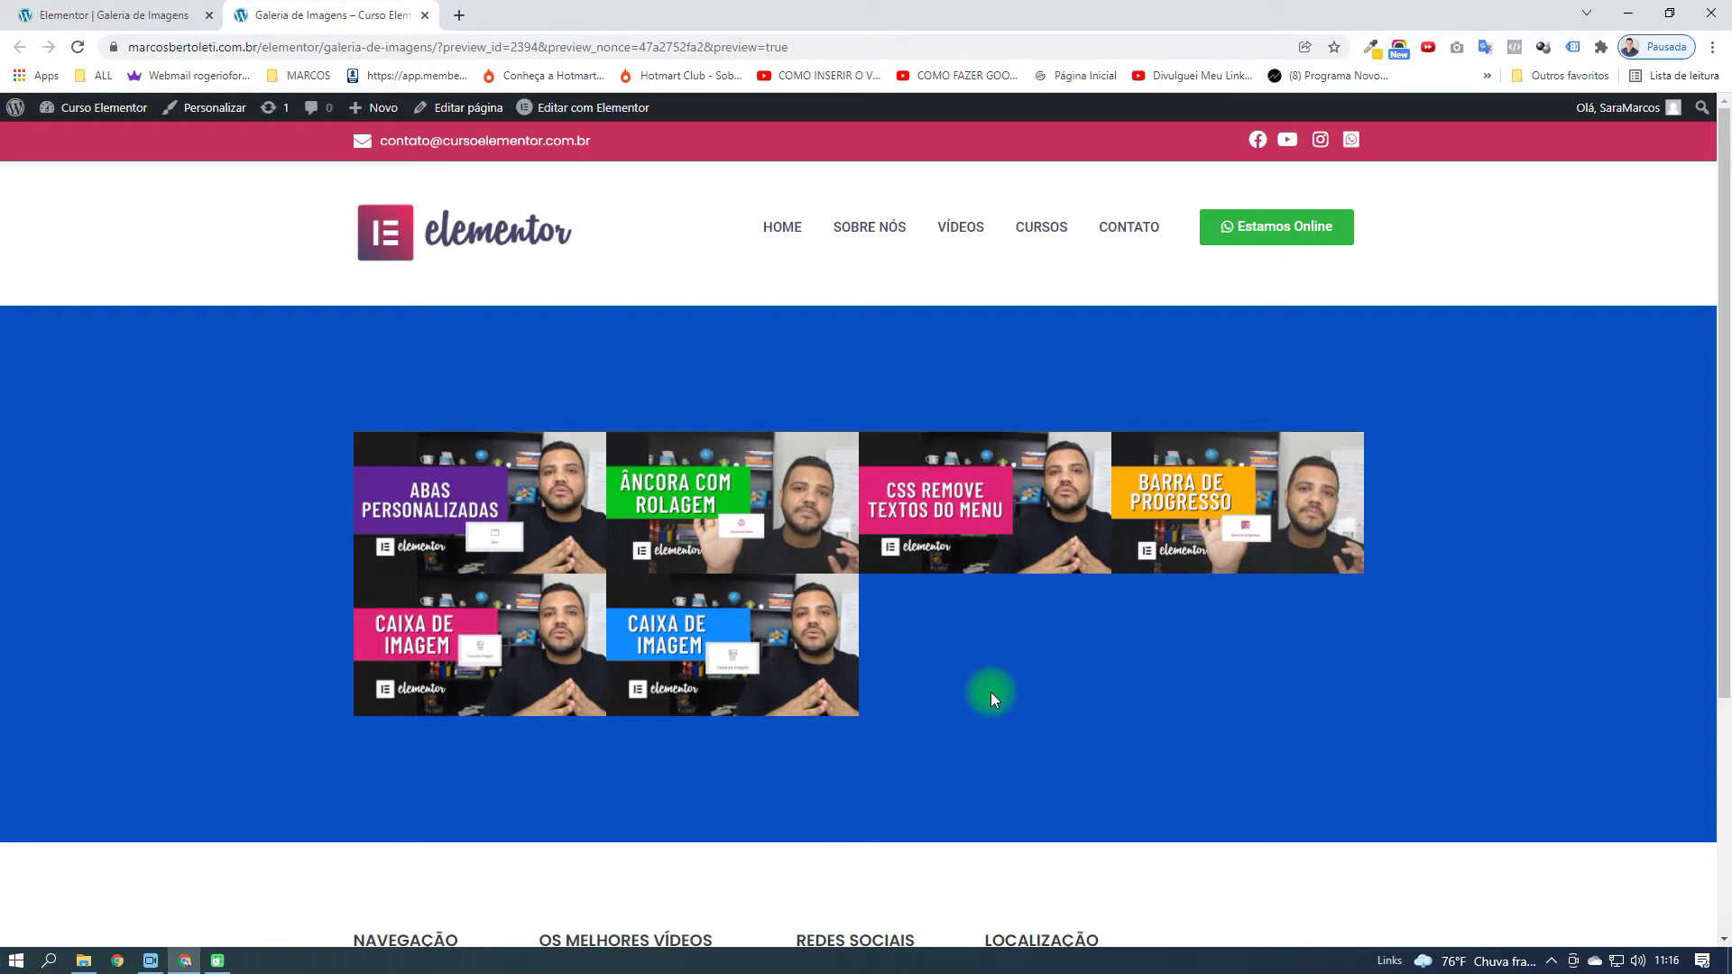
Set the gallery to 3 columns, update the page and check it in the preview
click(54, 15)
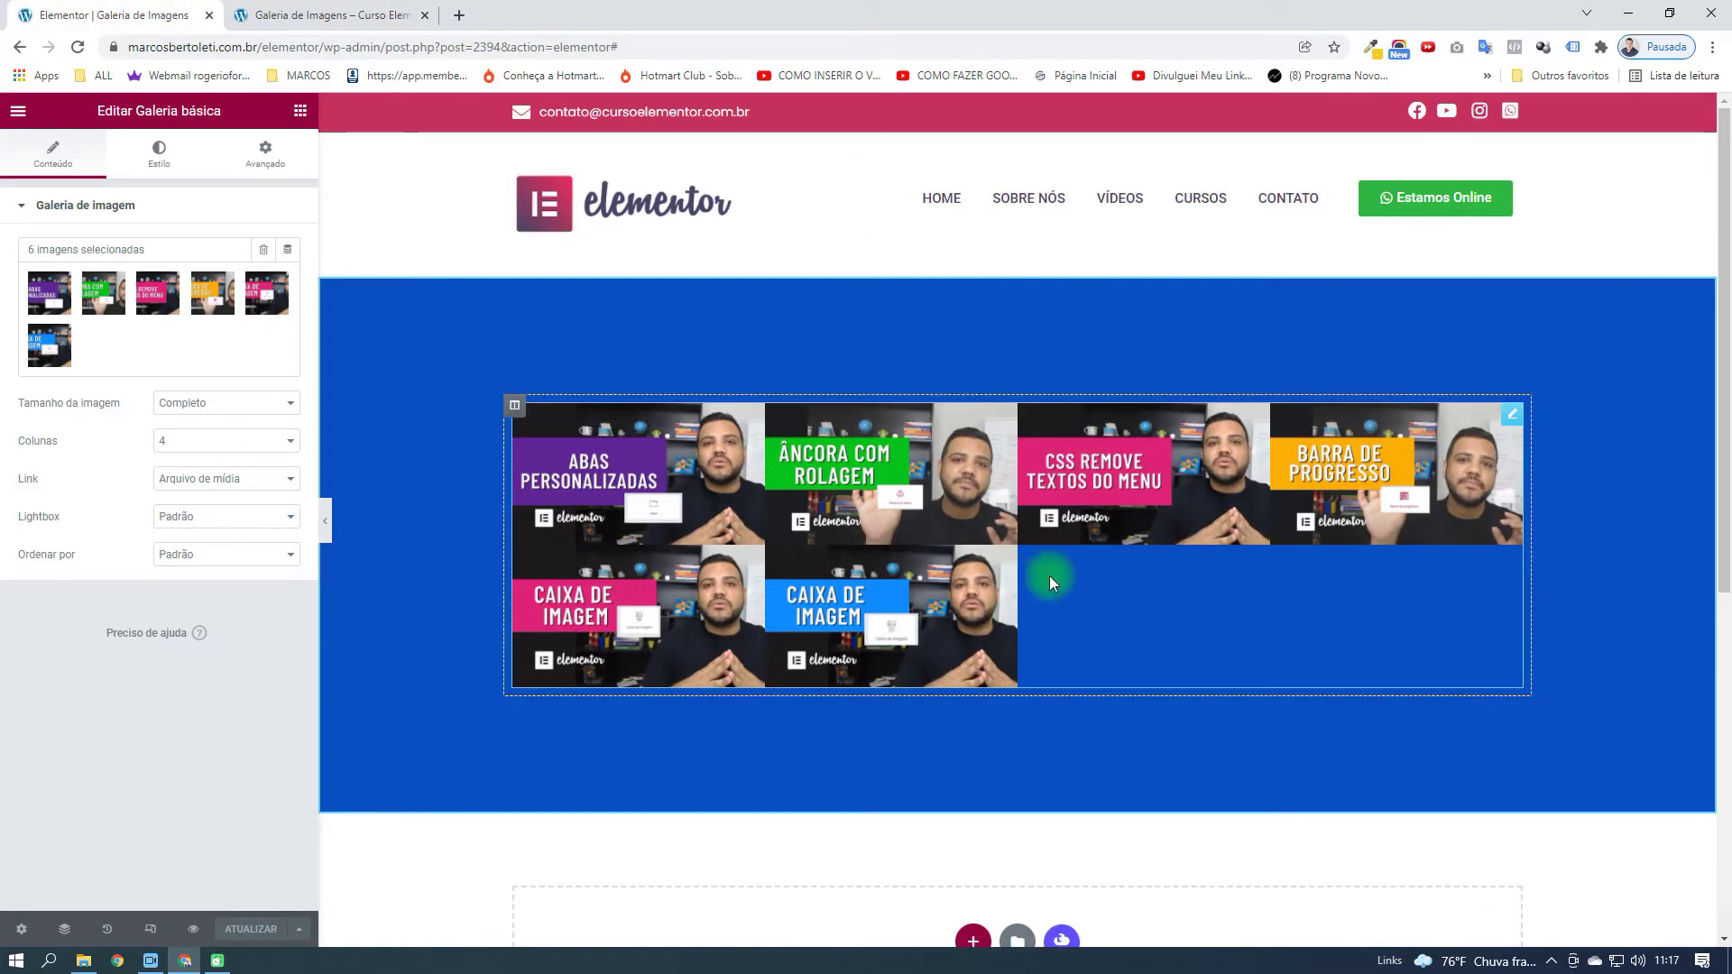
click(199, 442)
click(240, 491)
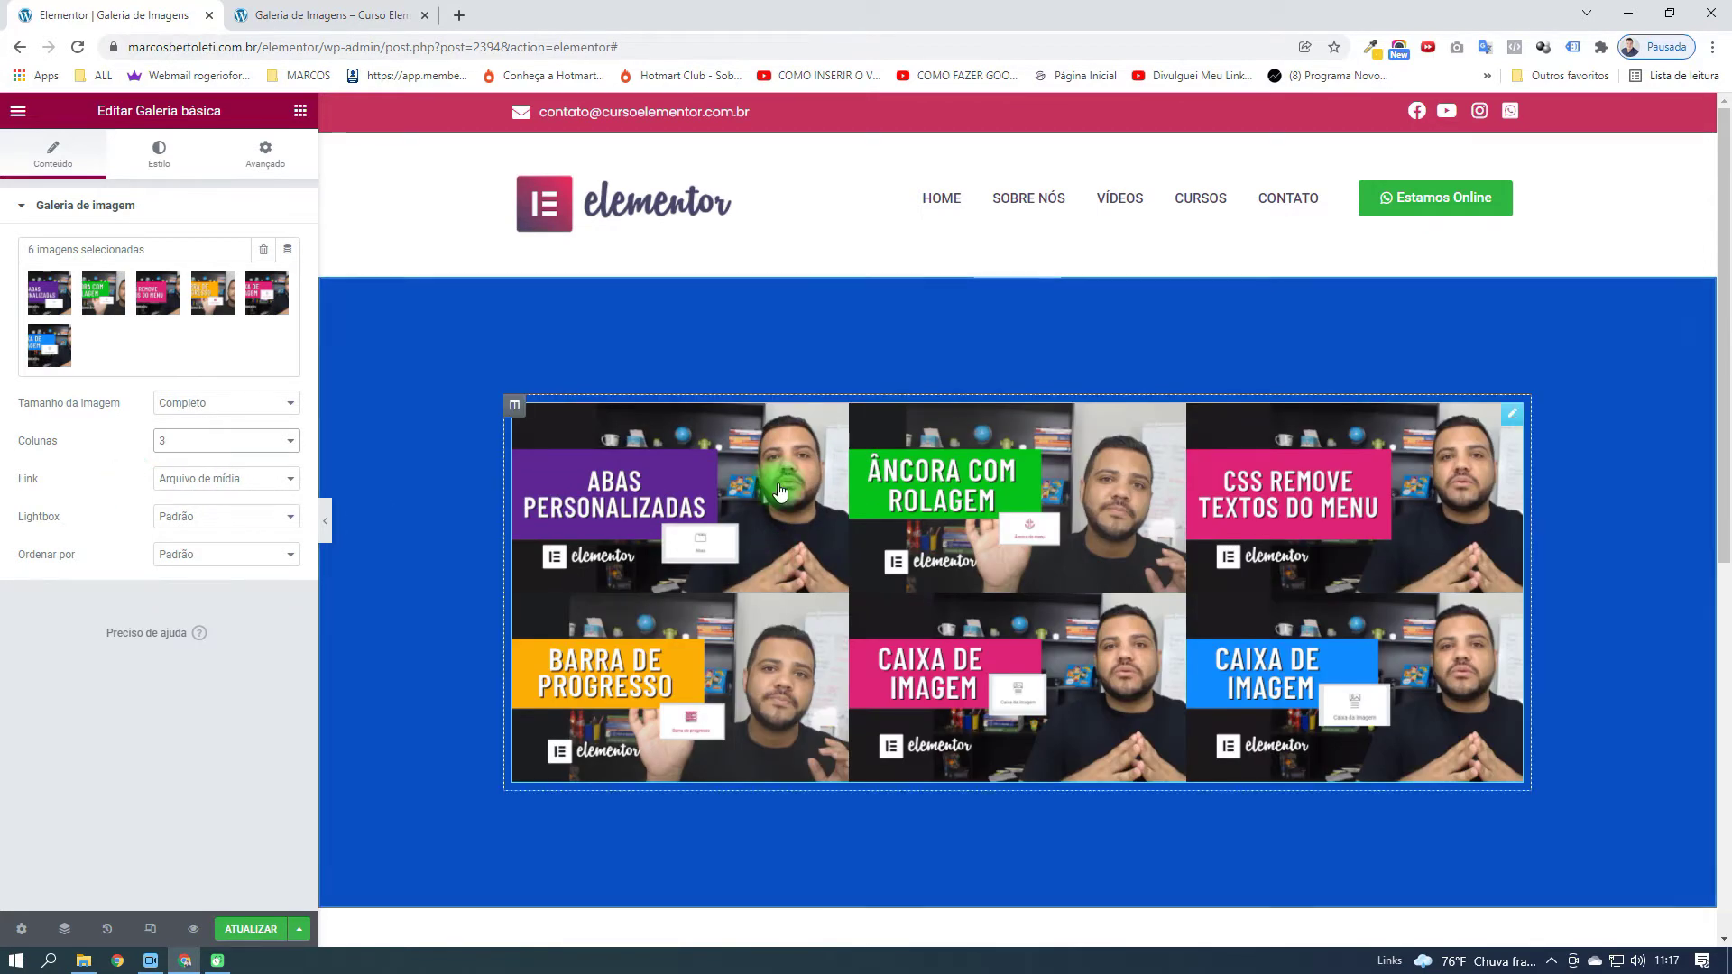
click(253, 929)
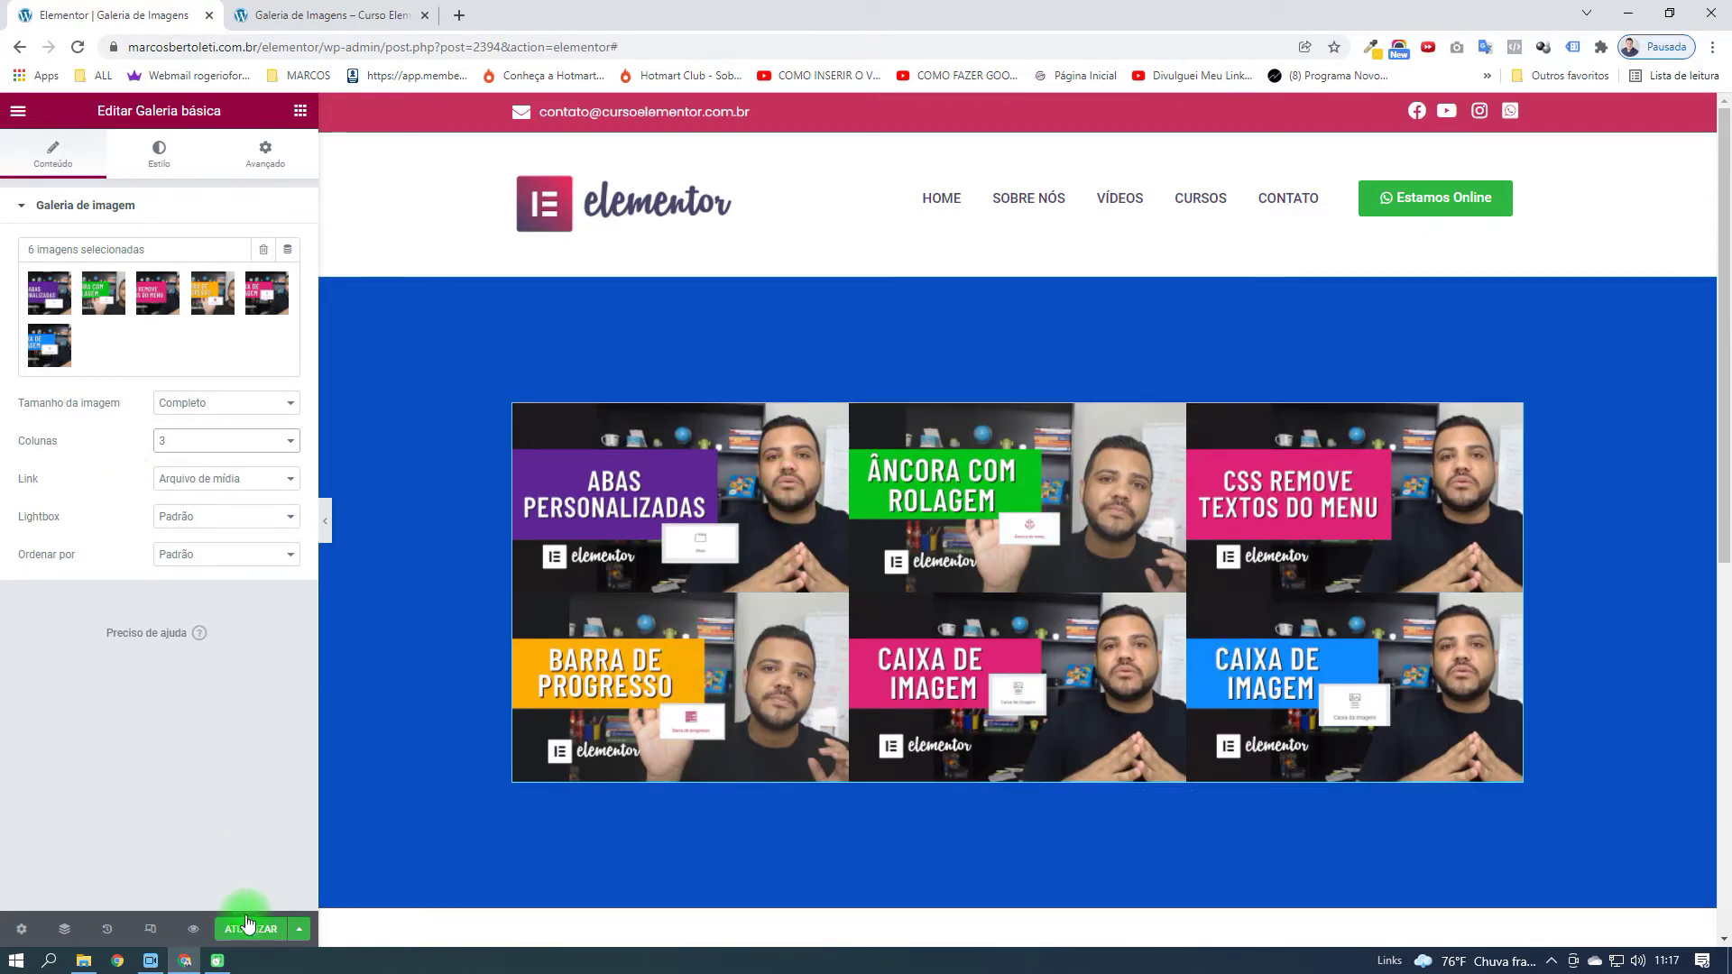
click(340, 13)
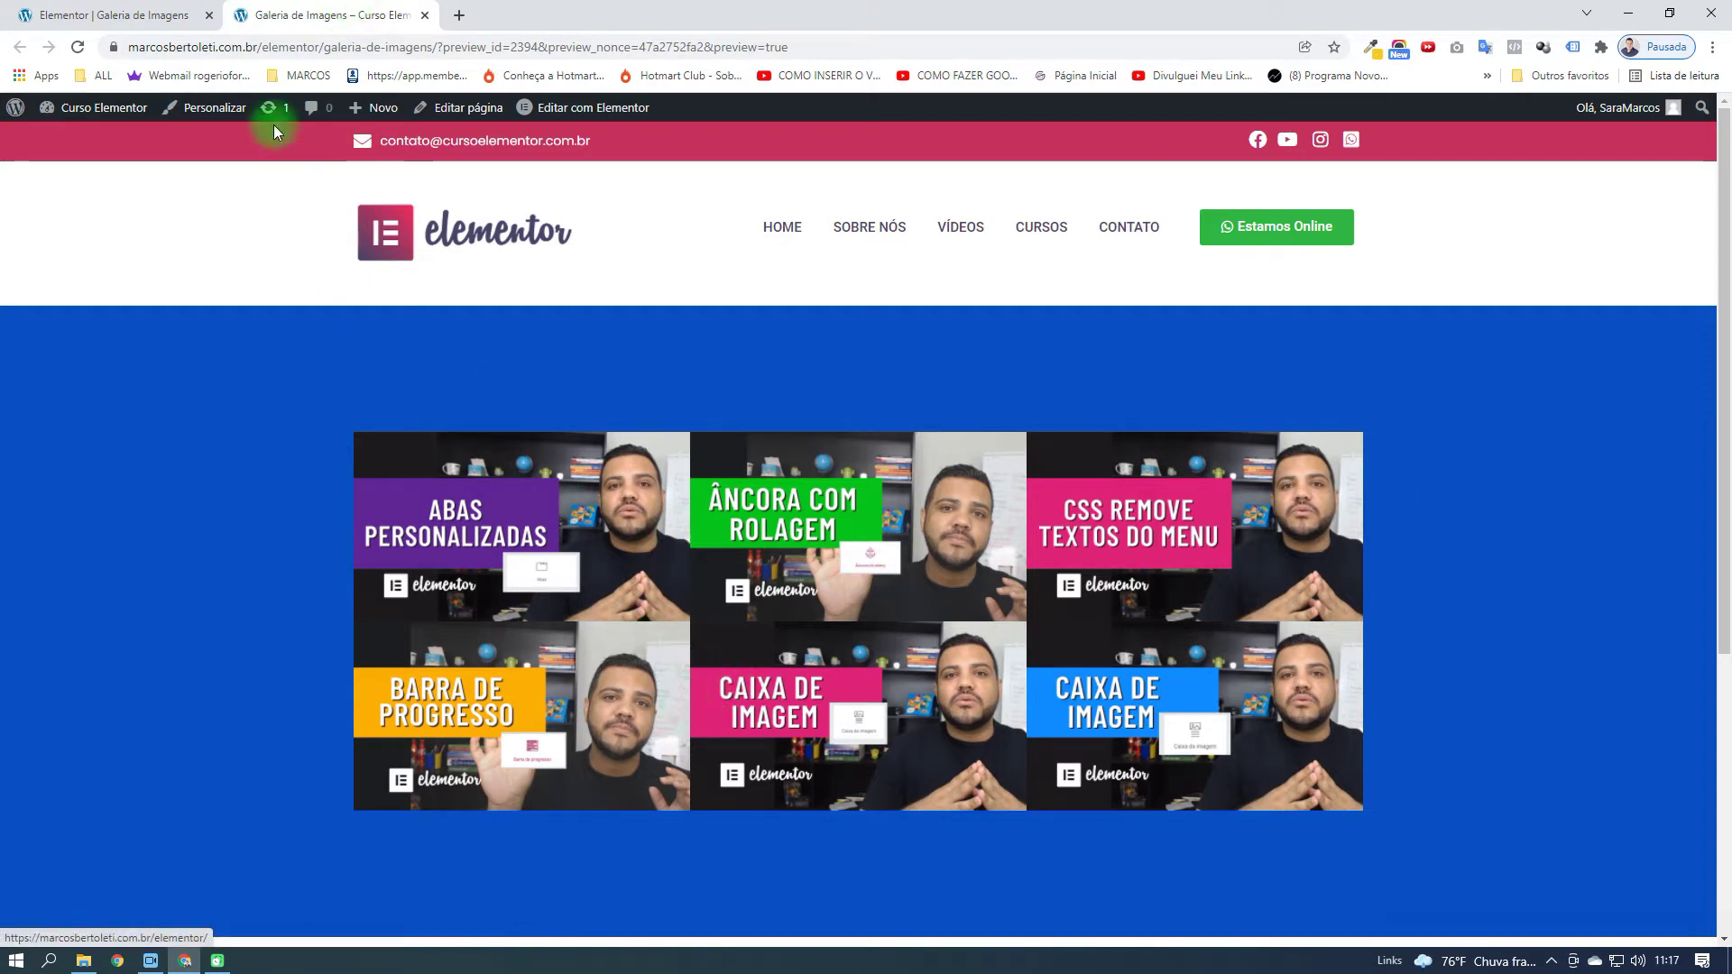
Set the gallery's link option to Página do anexo, update the page and return to the preview
click(184, 11)
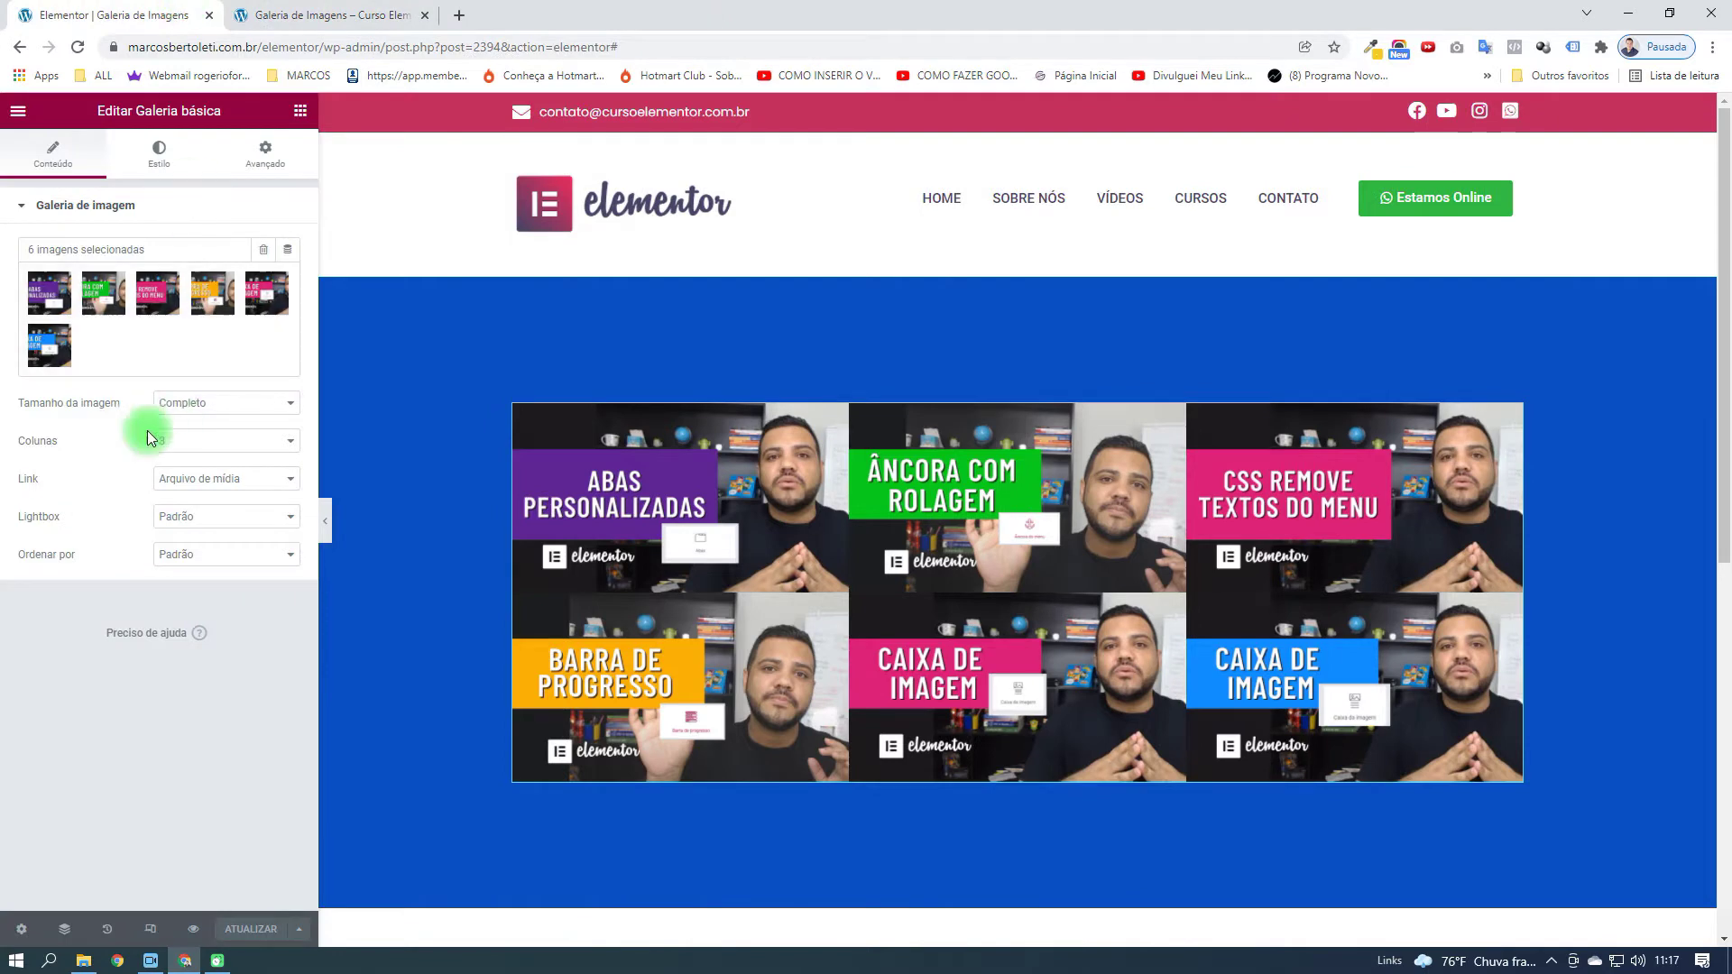
click(228, 480)
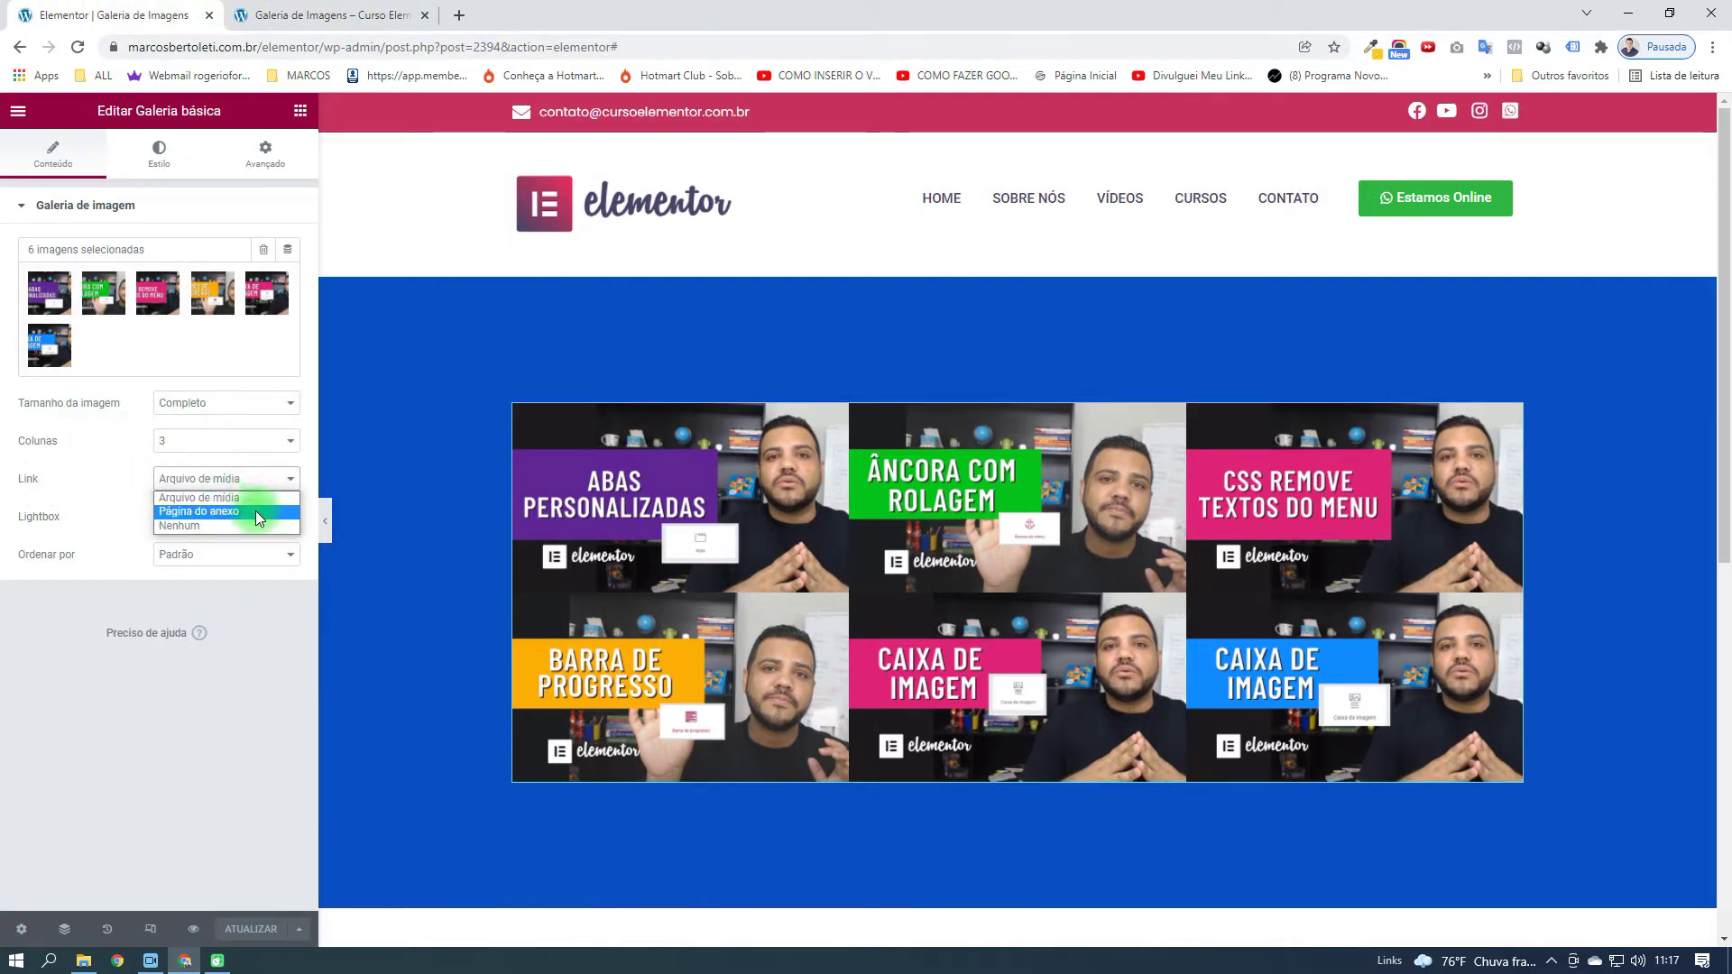
click(241, 512)
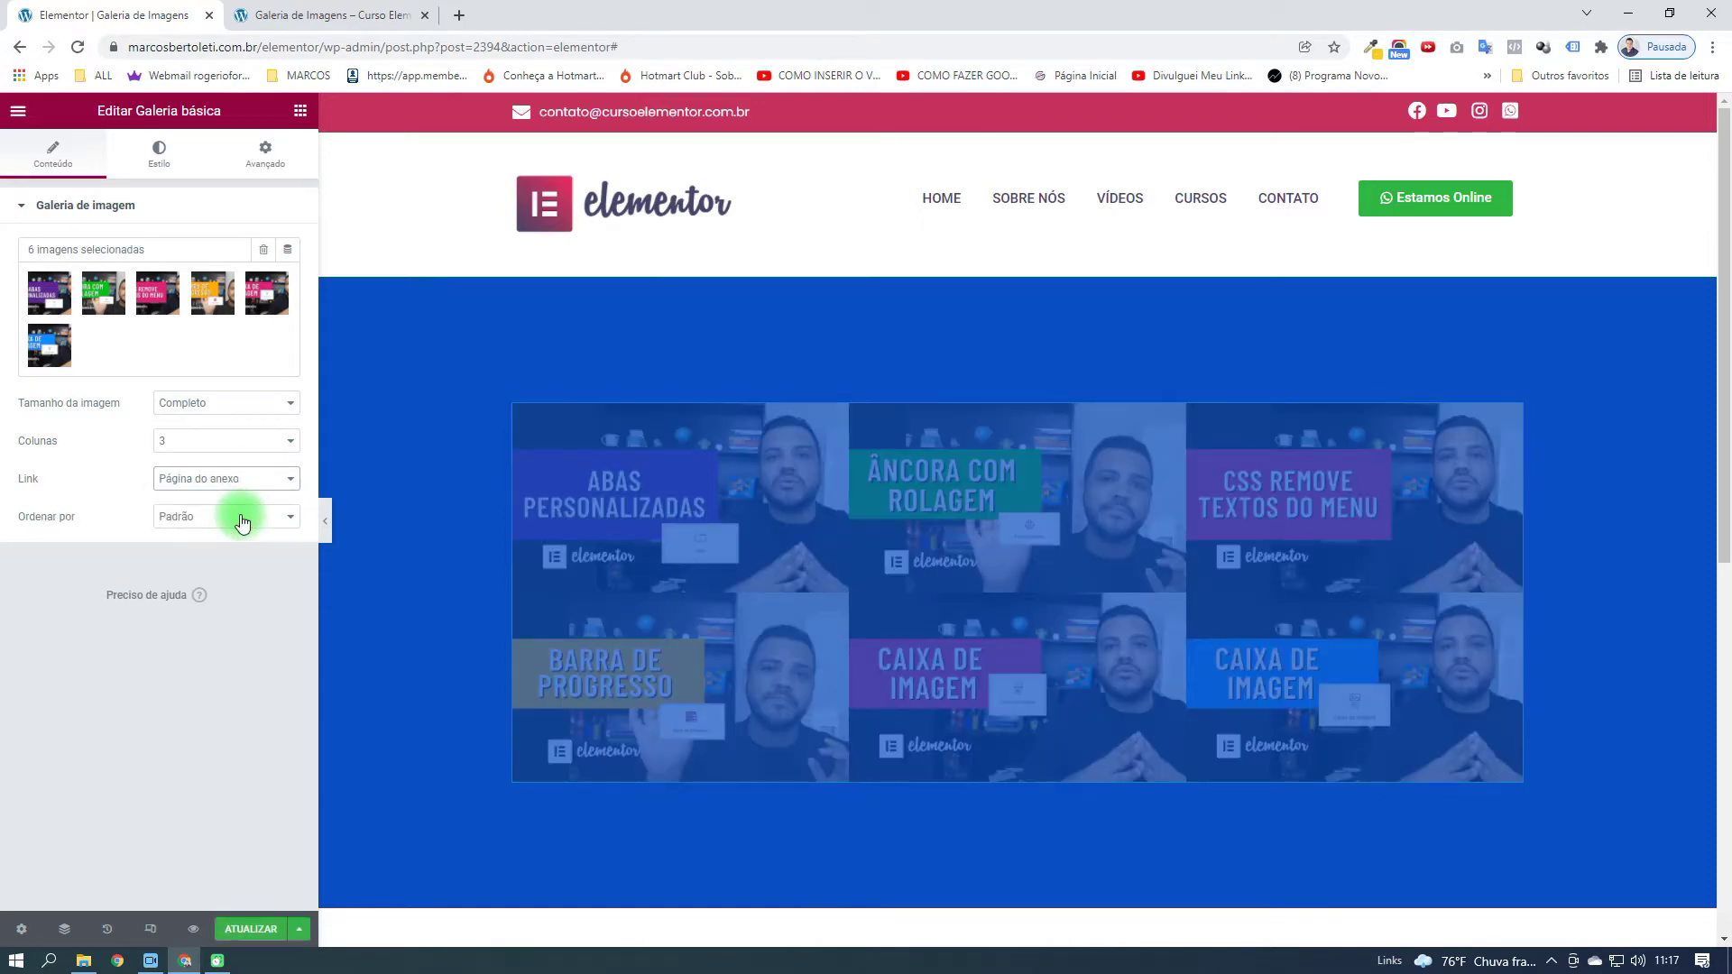
click(251, 929)
click(329, 15)
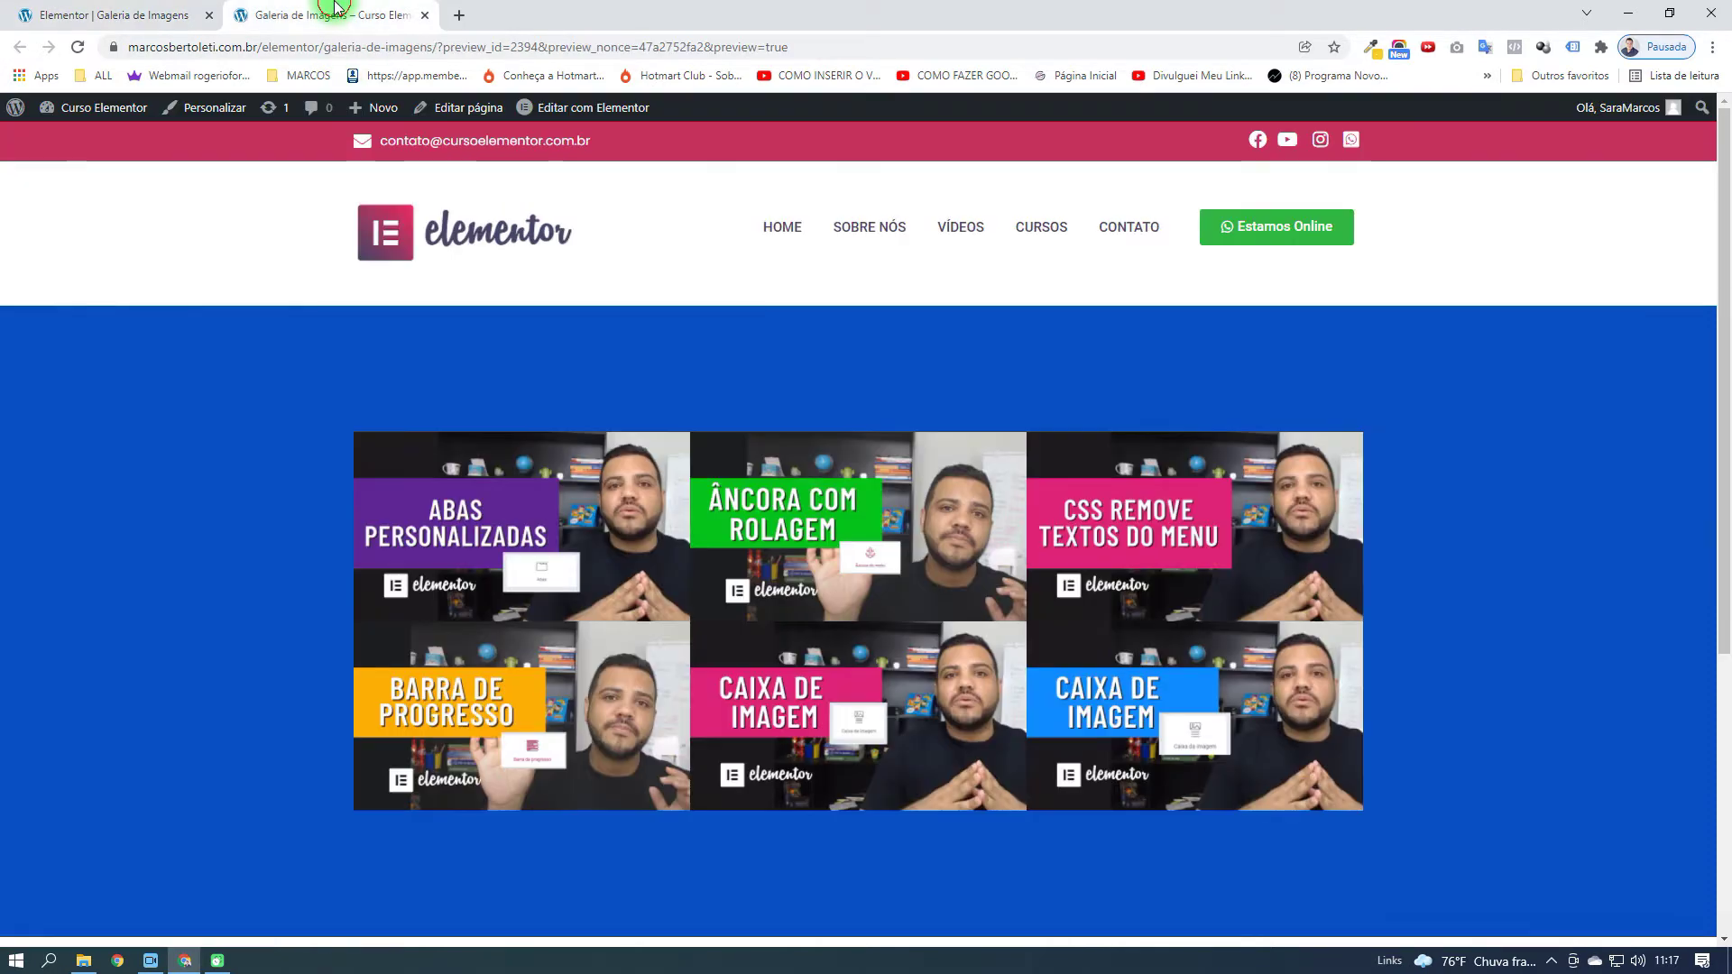
Open the attachment page of the Abas Personalizadas image and look through its content
click(638, 572)
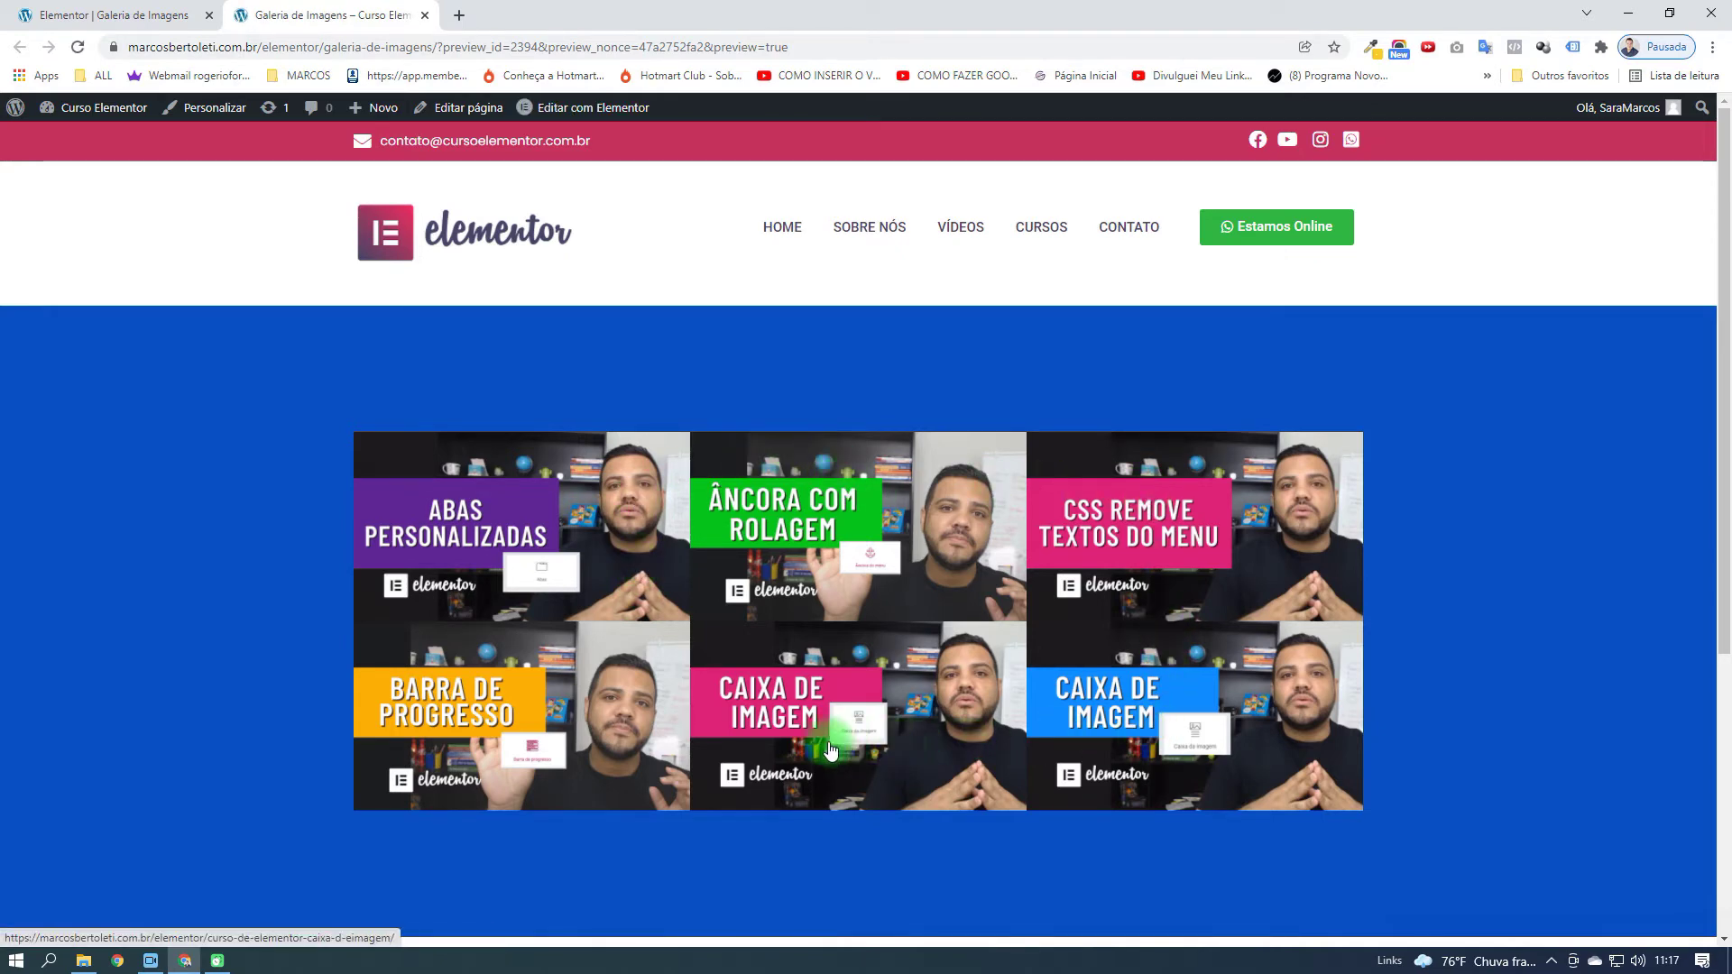
click(529, 526)
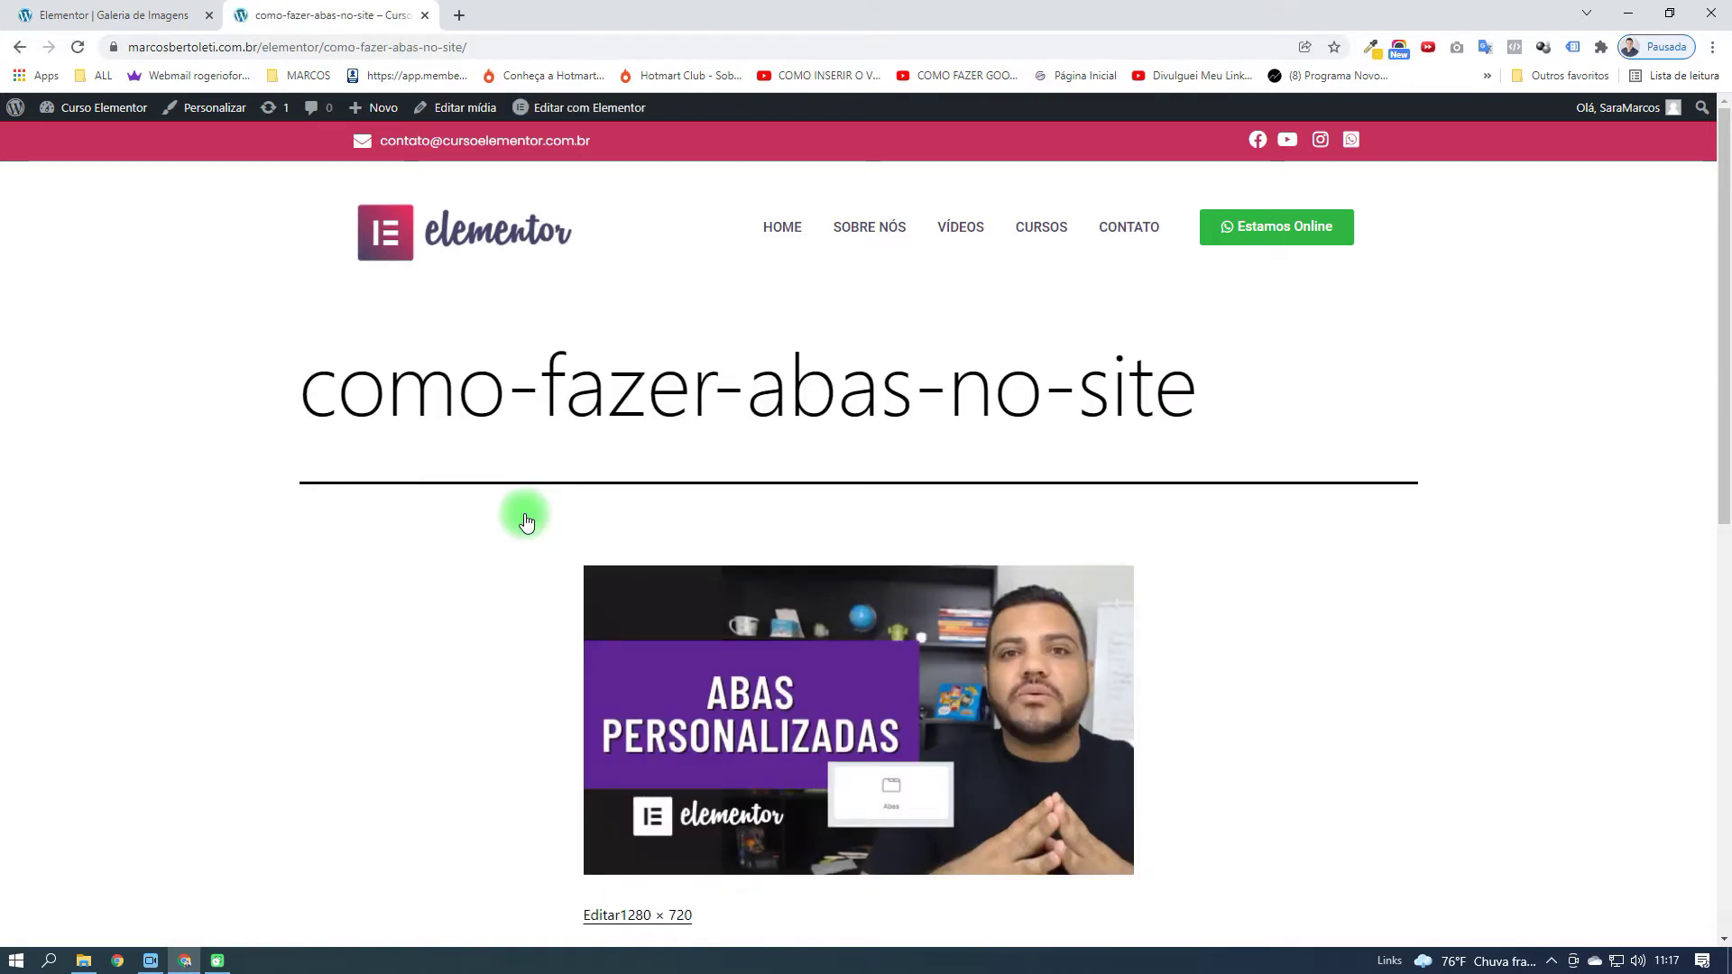
scroll(527, 521, down, 4)
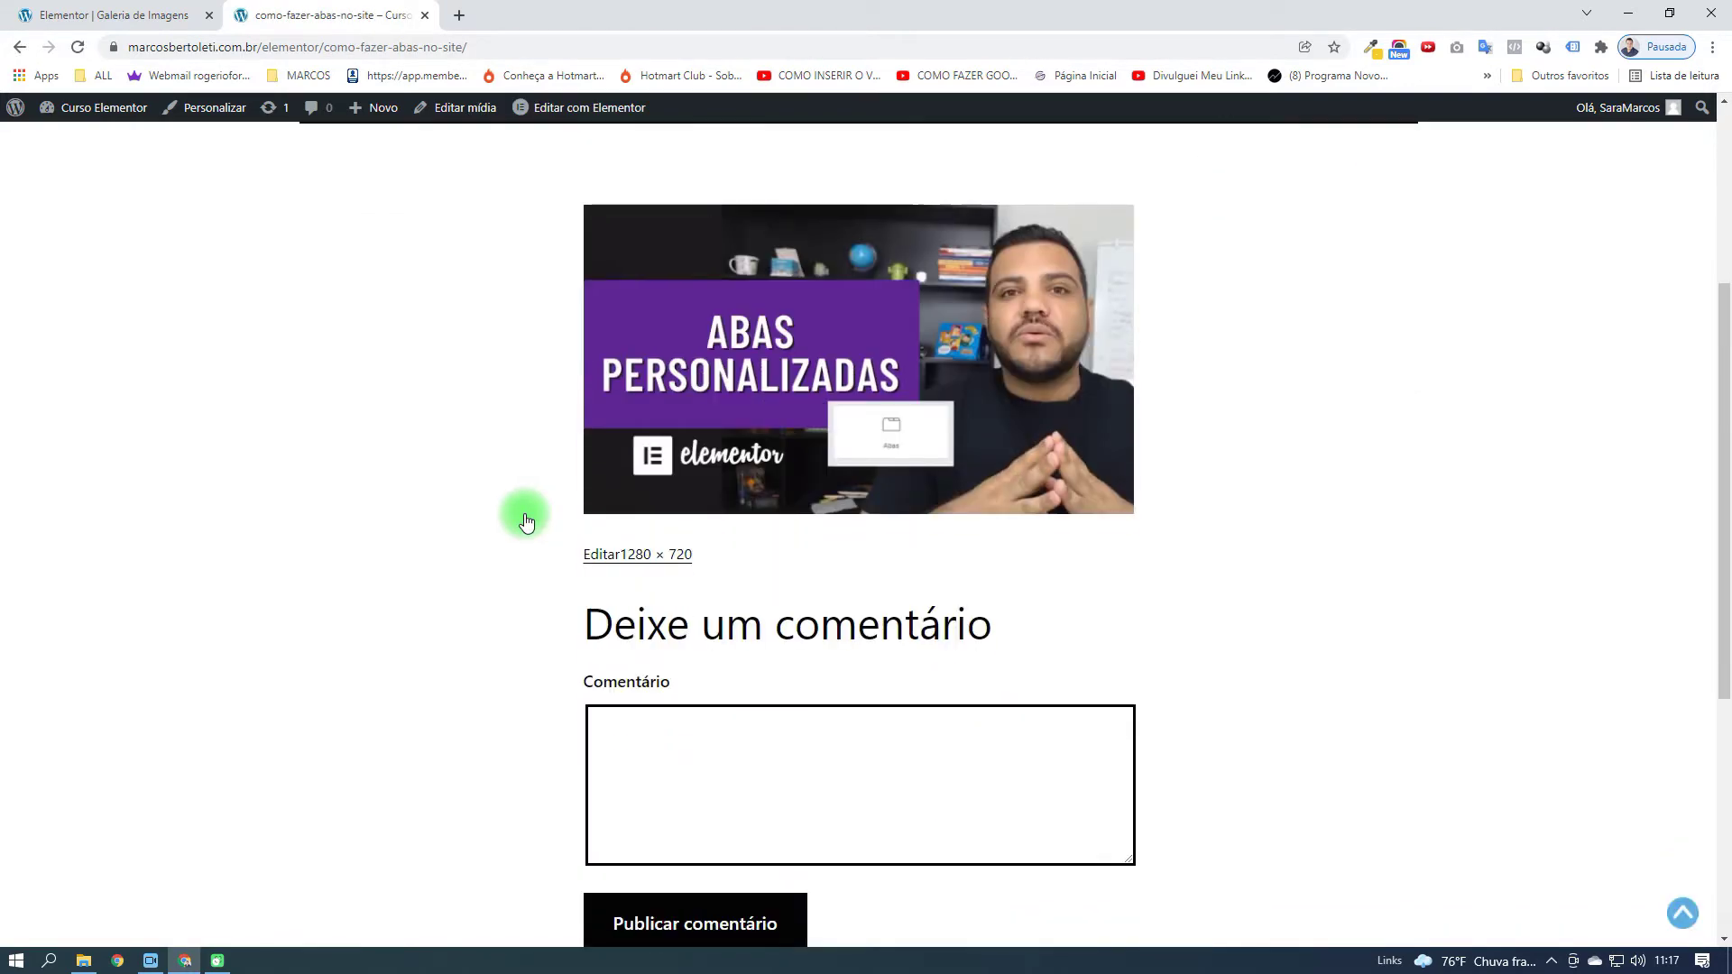
scroll(527, 521, up, 2)
scroll(527, 522, up, 2)
scroll(527, 521, down, 6)
scroll(527, 522, down, 2)
scroll(527, 522, up, 8)
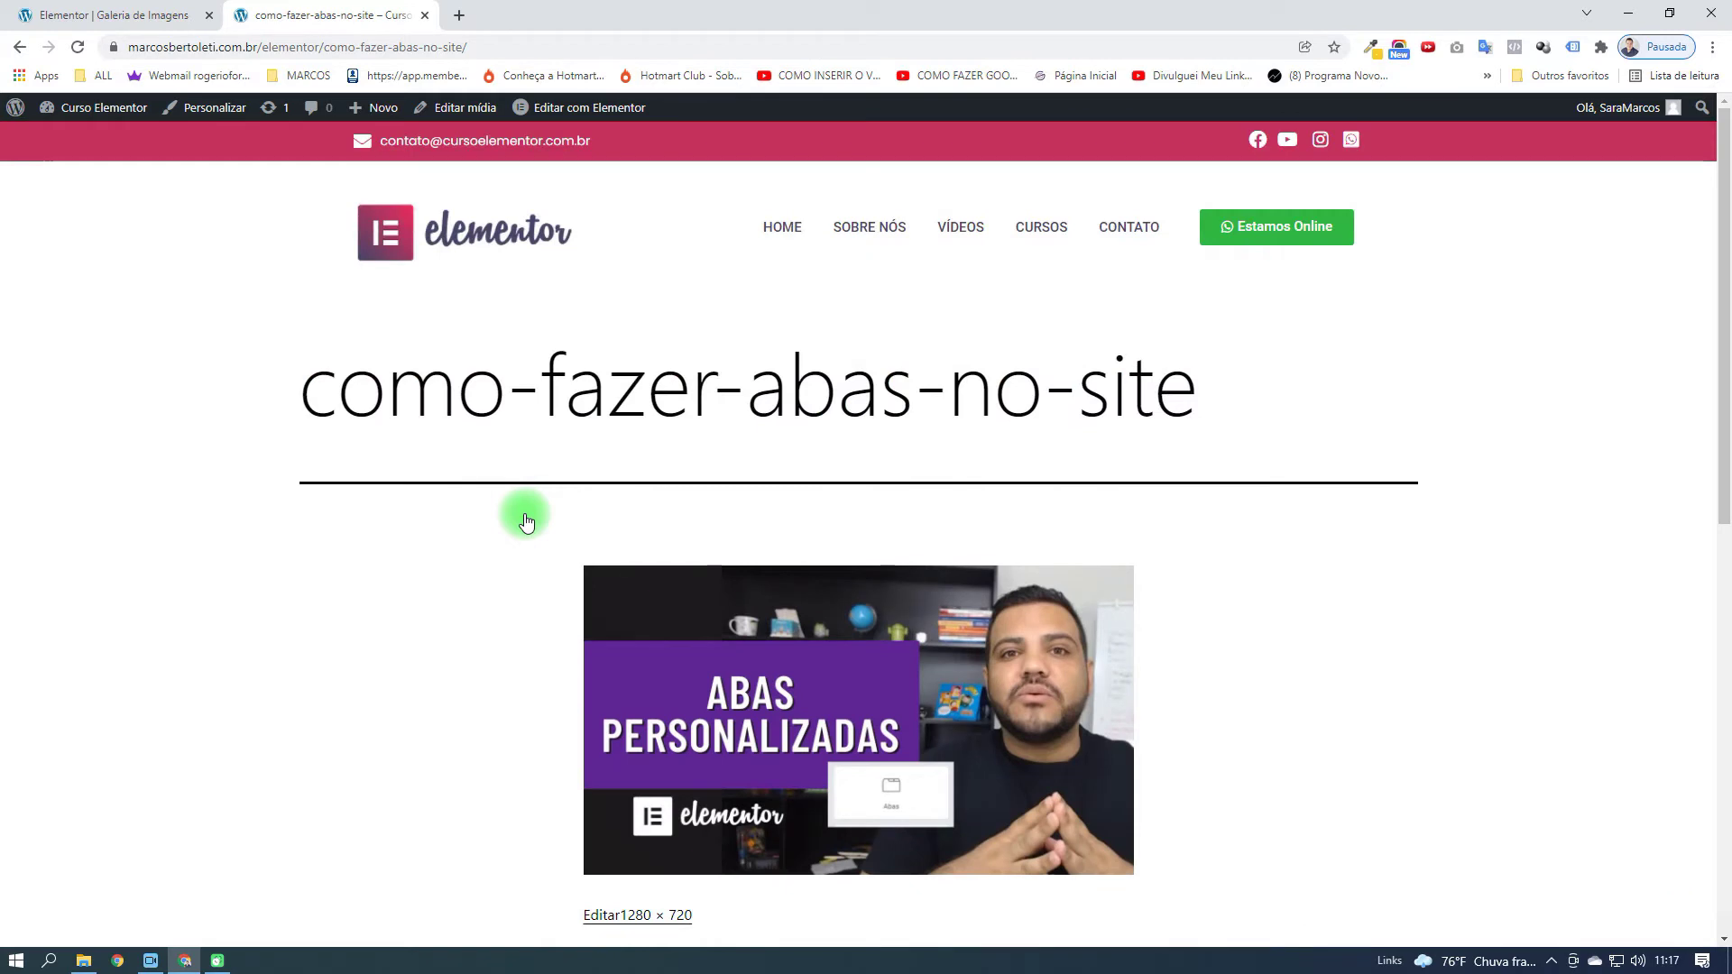
Set the gallery's link option to Arquivo de mídia, update the page and return to the gallery preview
click(194, 14)
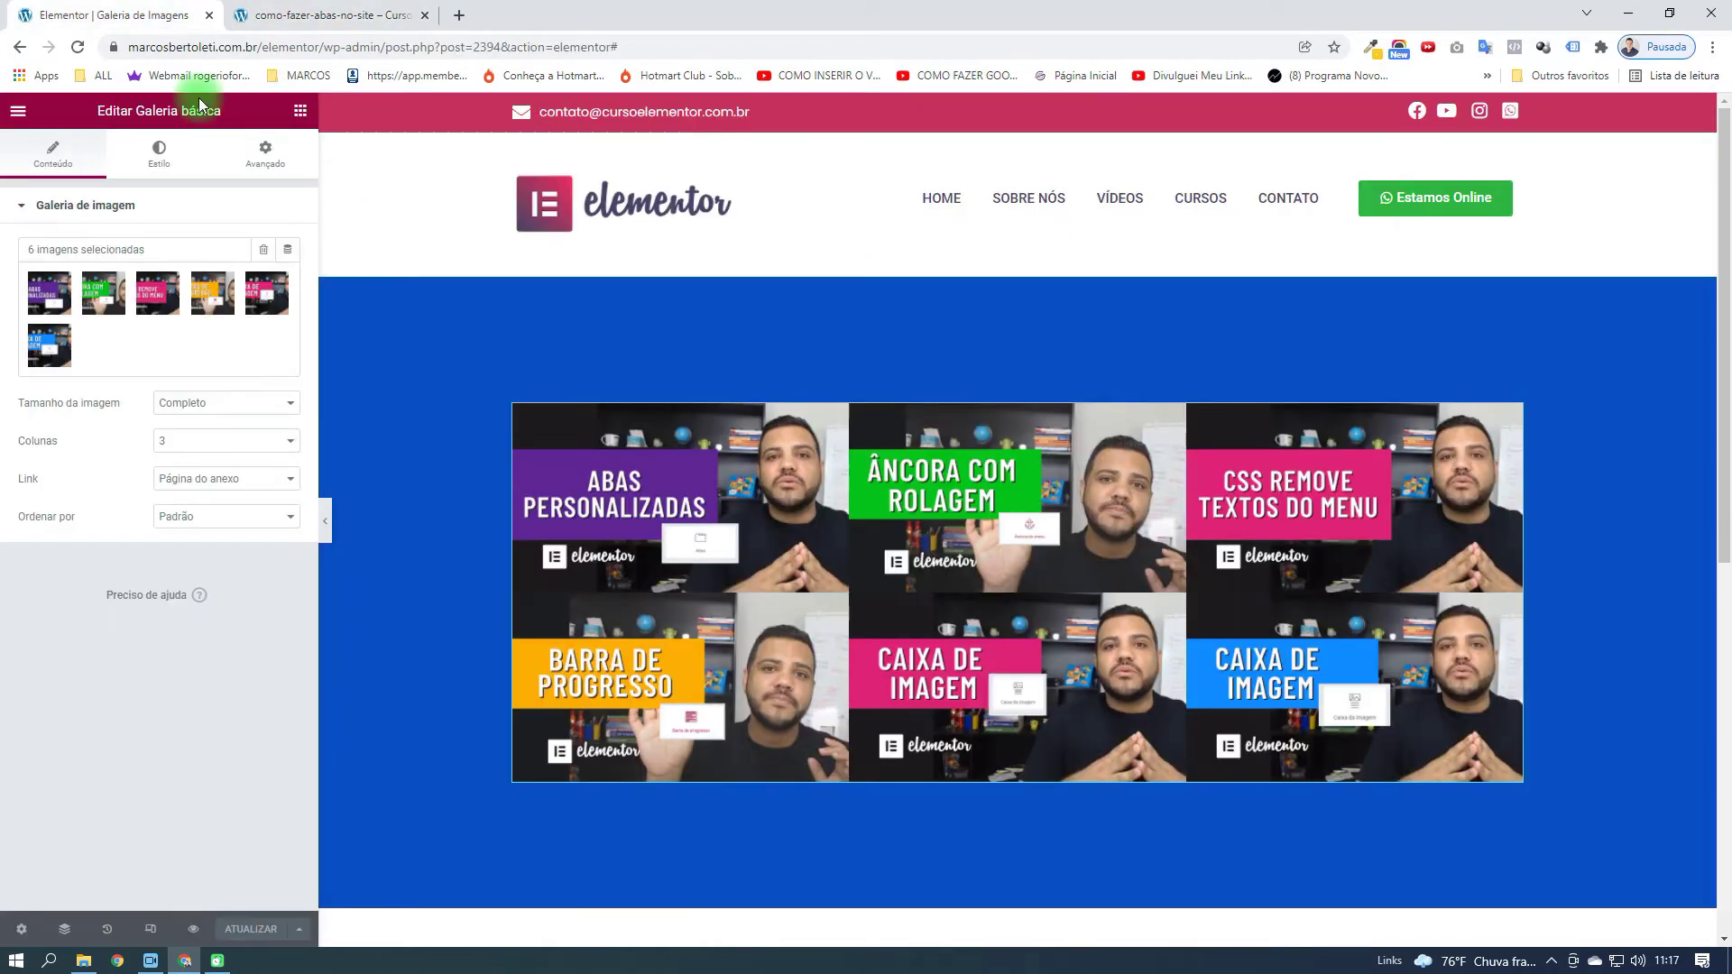
click(233, 492)
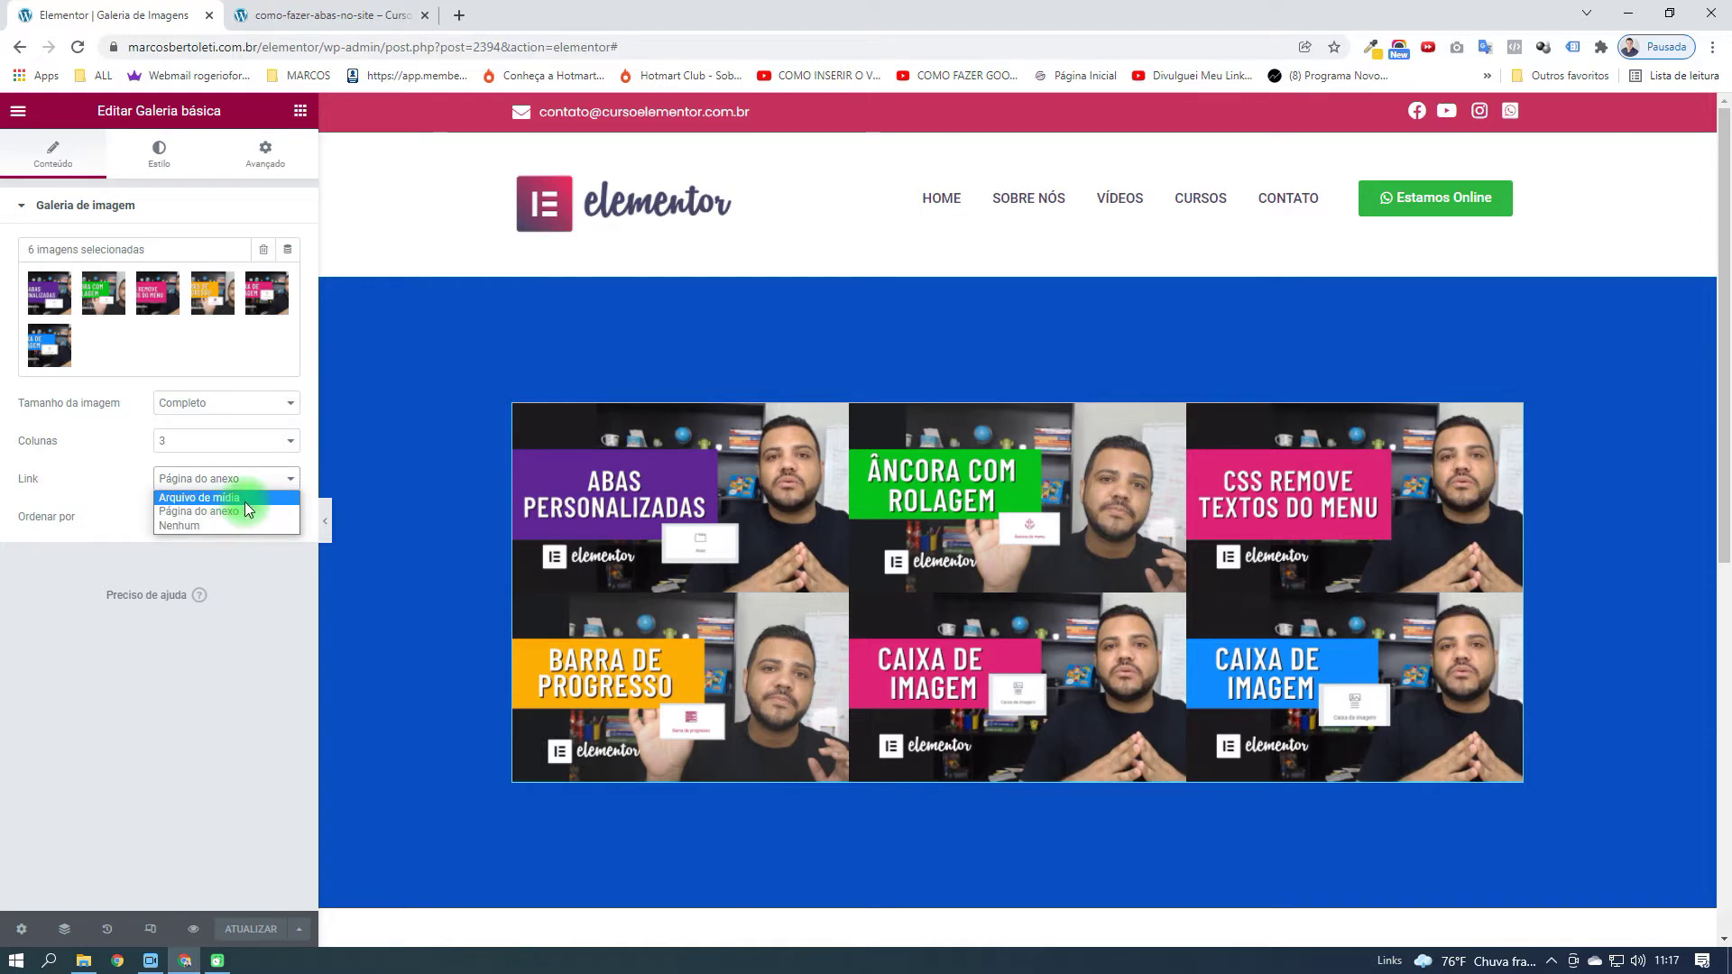
click(249, 499)
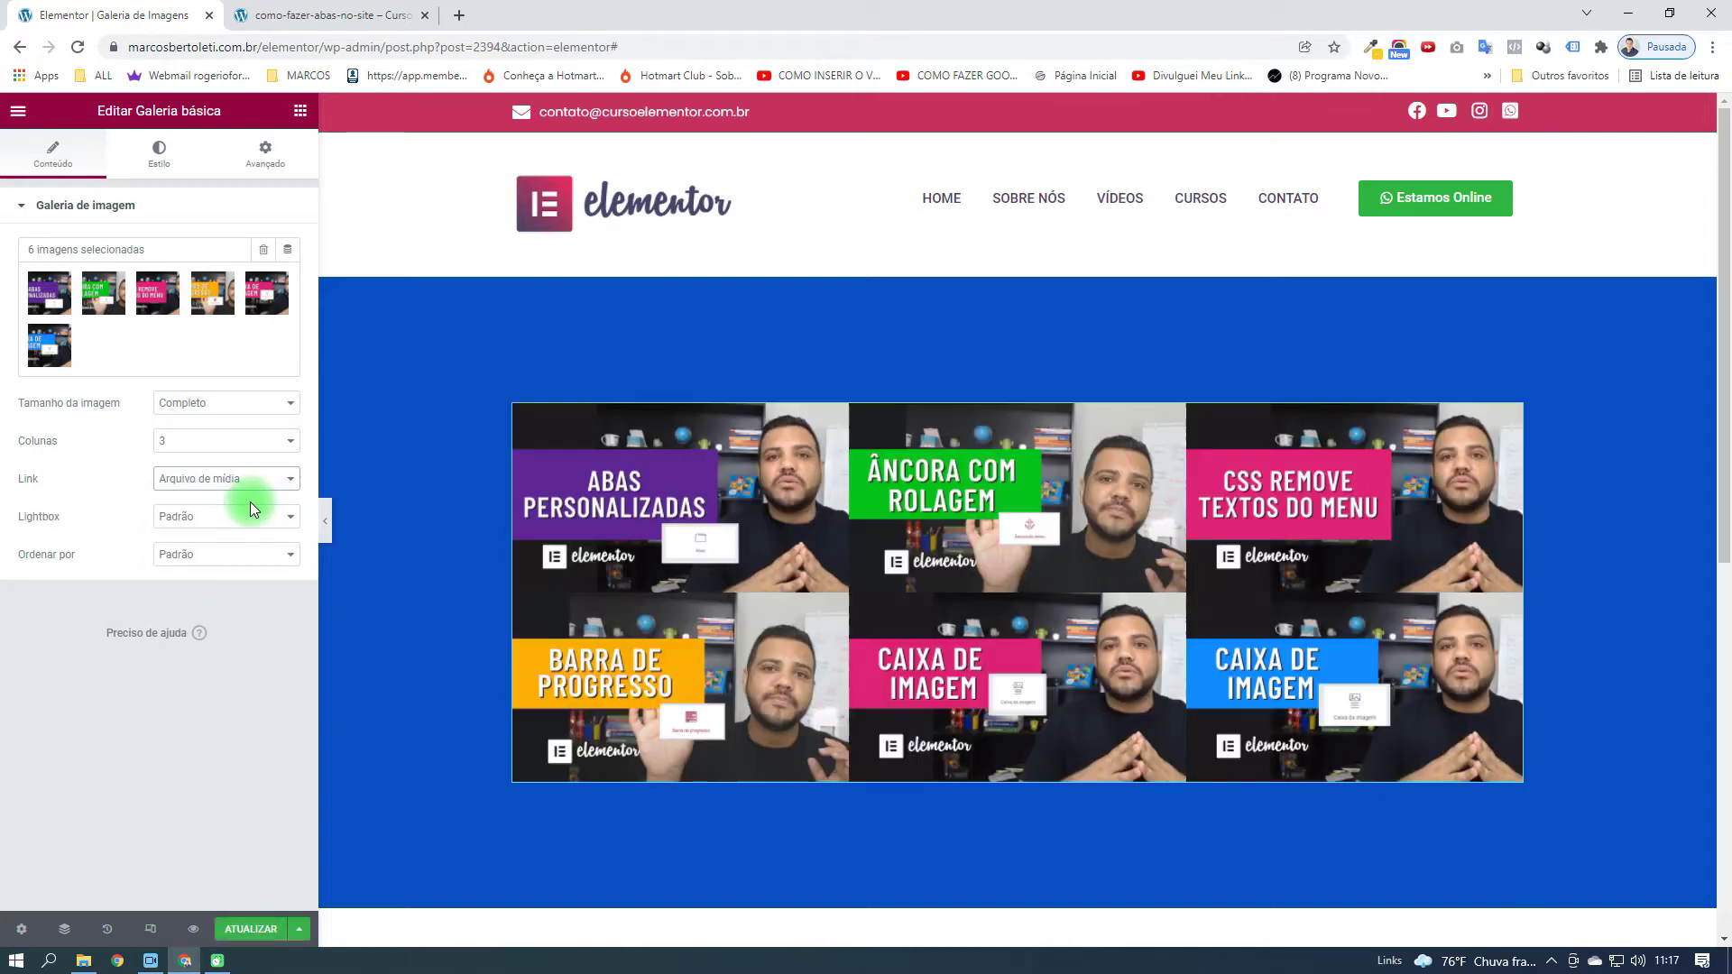
click(275, 929)
click(355, 8)
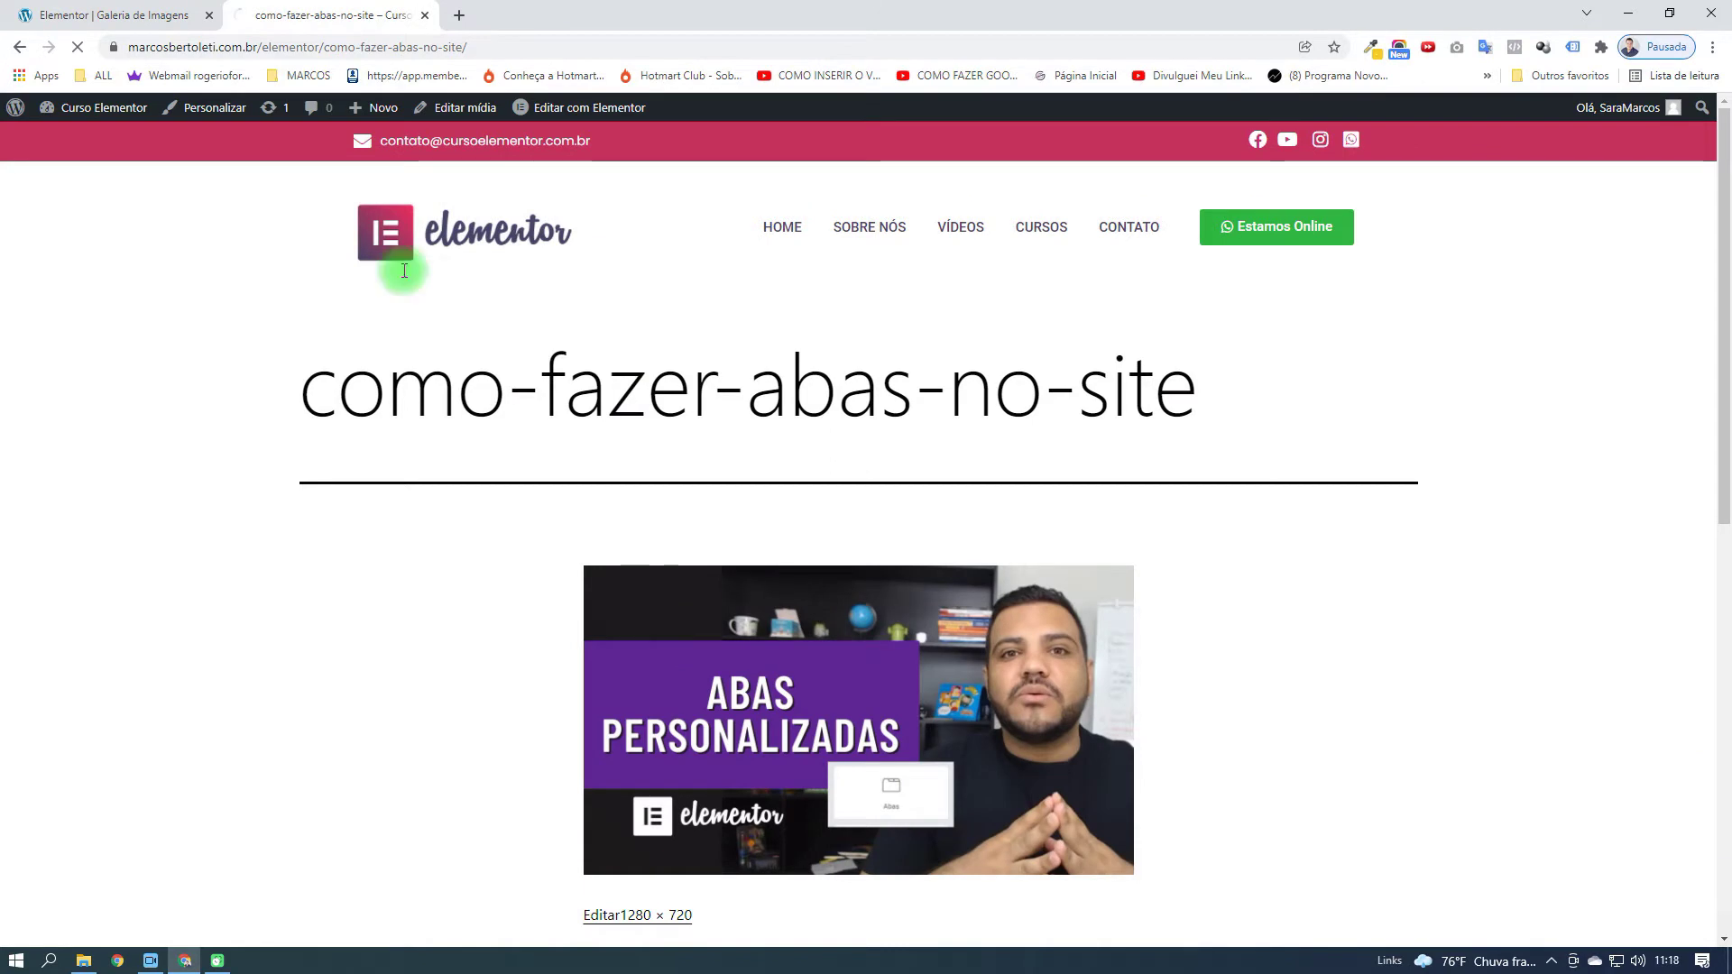
click(22, 48)
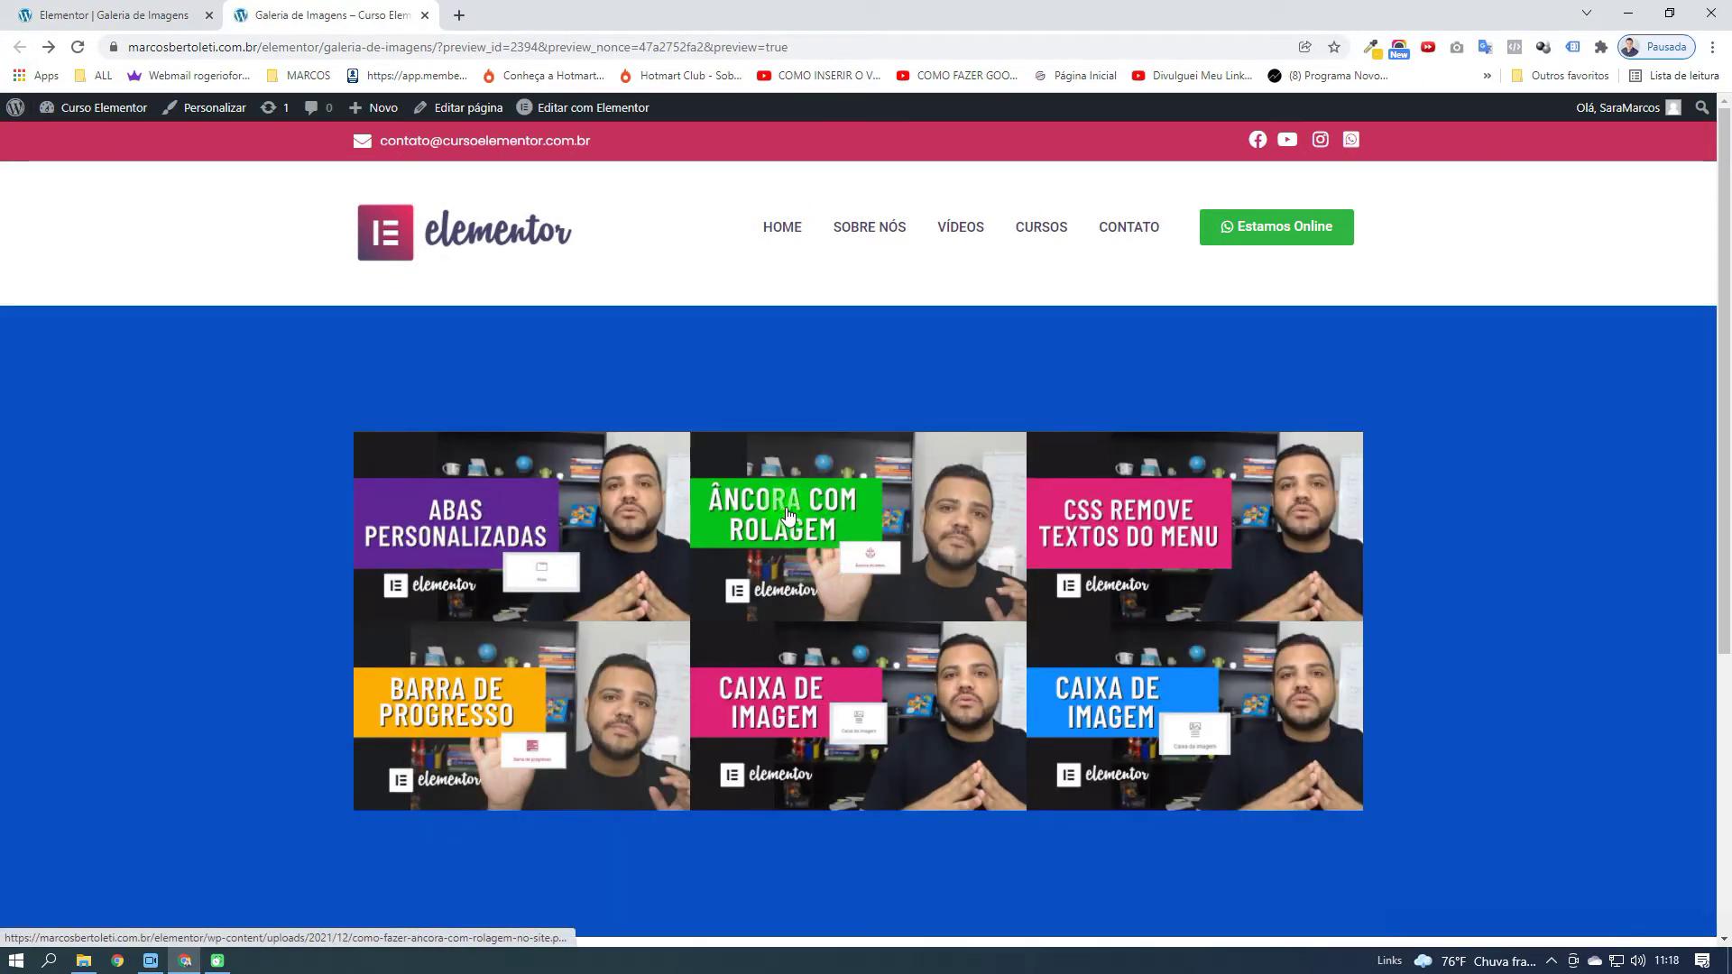
Open the Abas Personalizadas image in the lightbox and advance to the fifth image
click(558, 513)
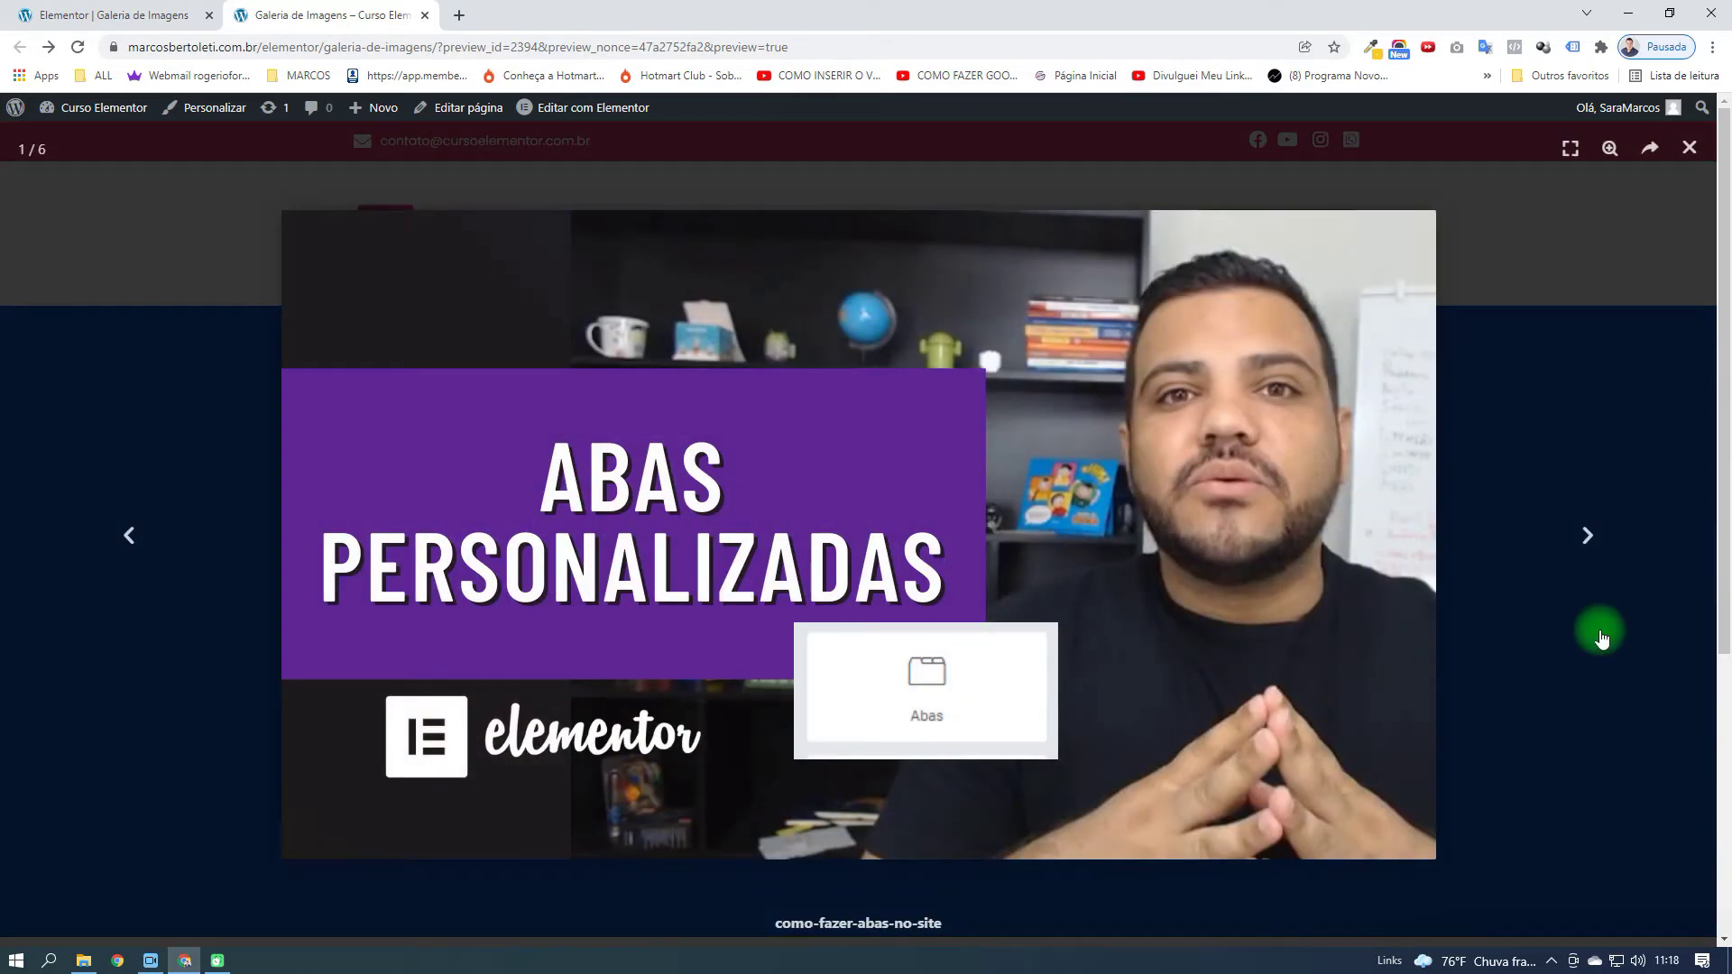
click(1588, 535)
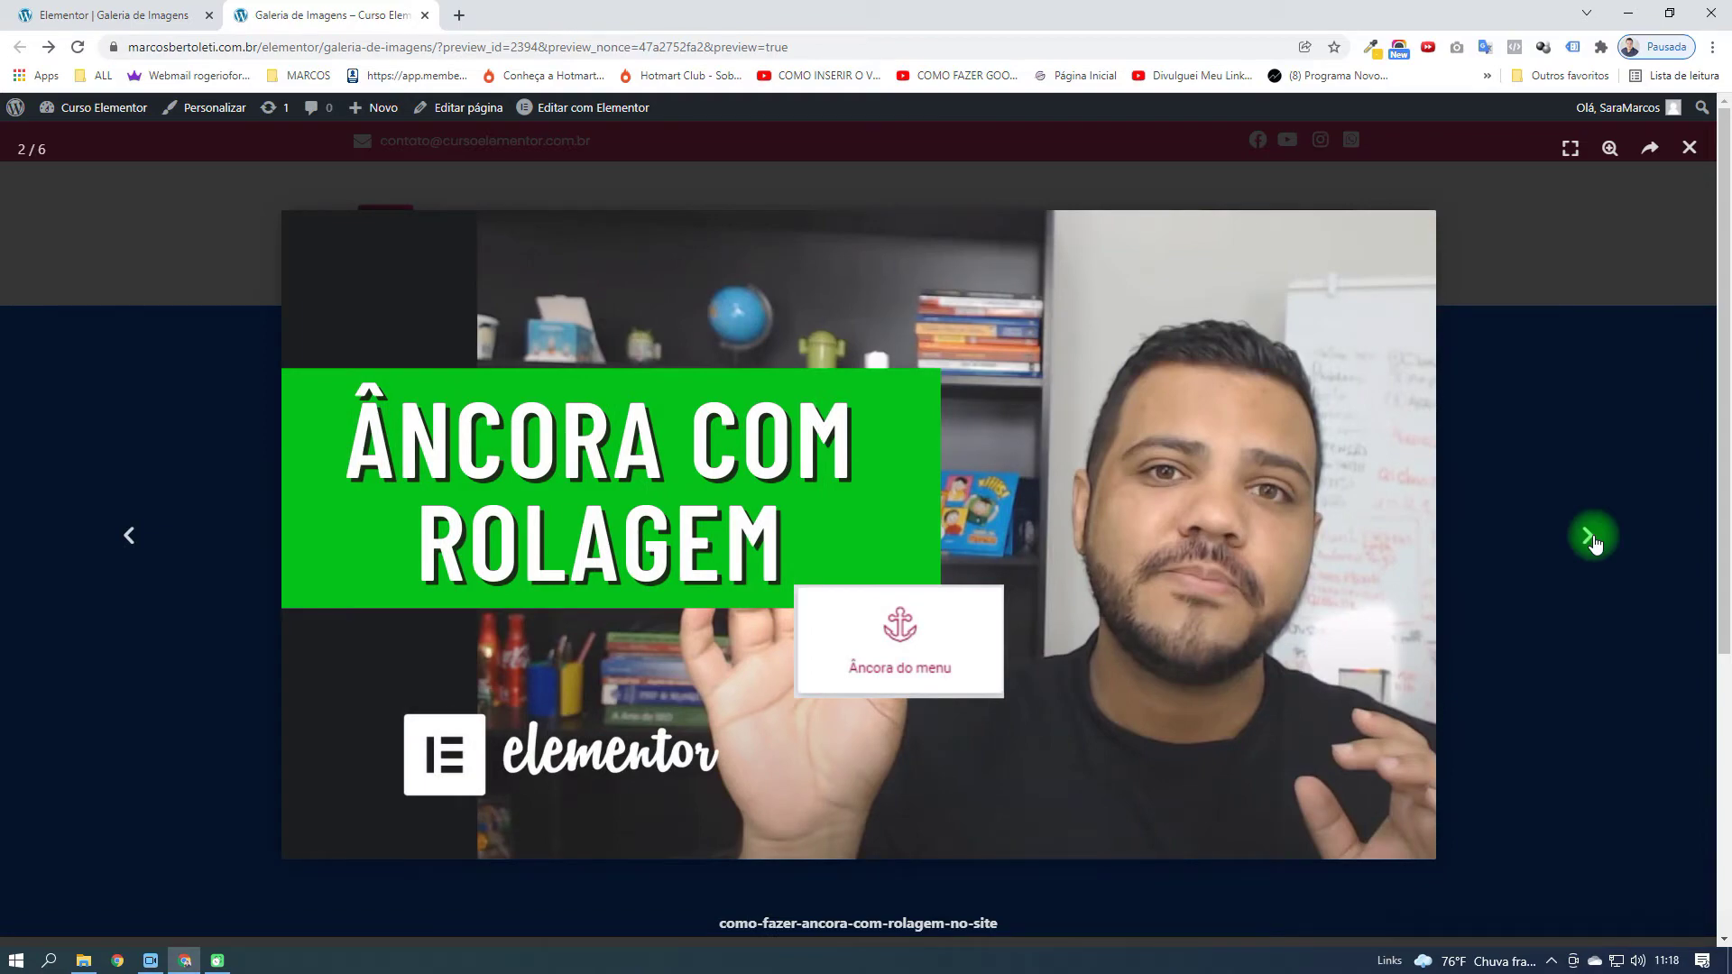
click(1590, 538)
click(1589, 537)
click(1589, 538)
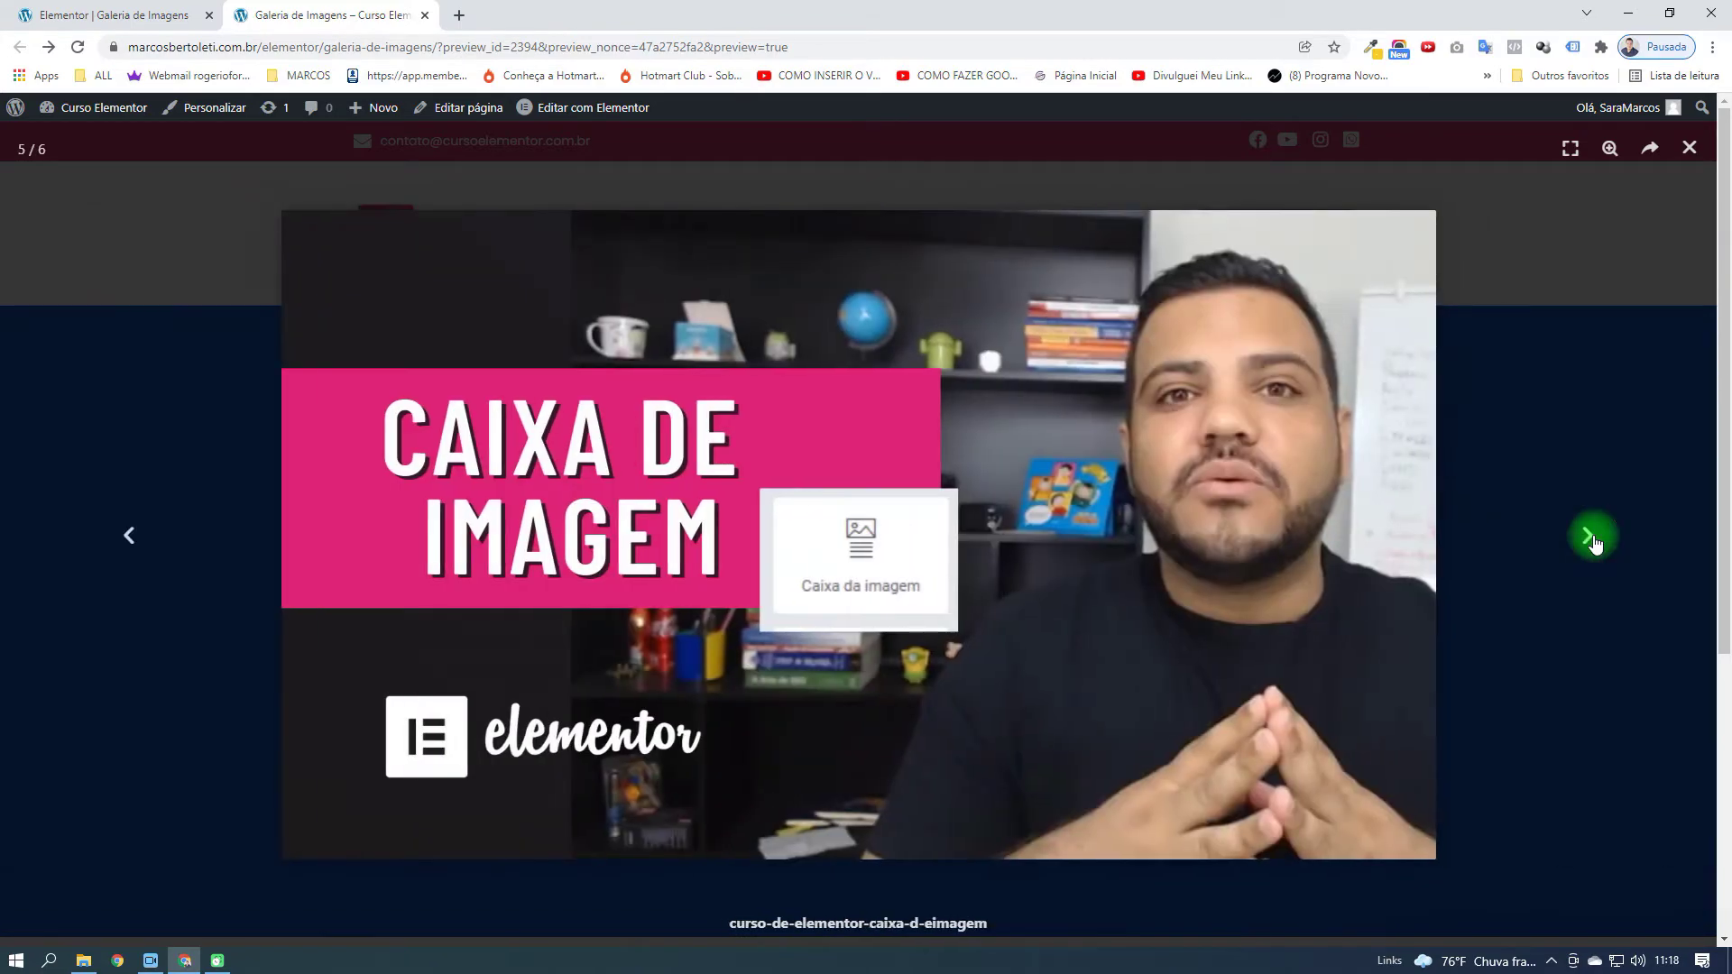
Test zooming and swiping between images in the lightbox and close it
click(1610, 148)
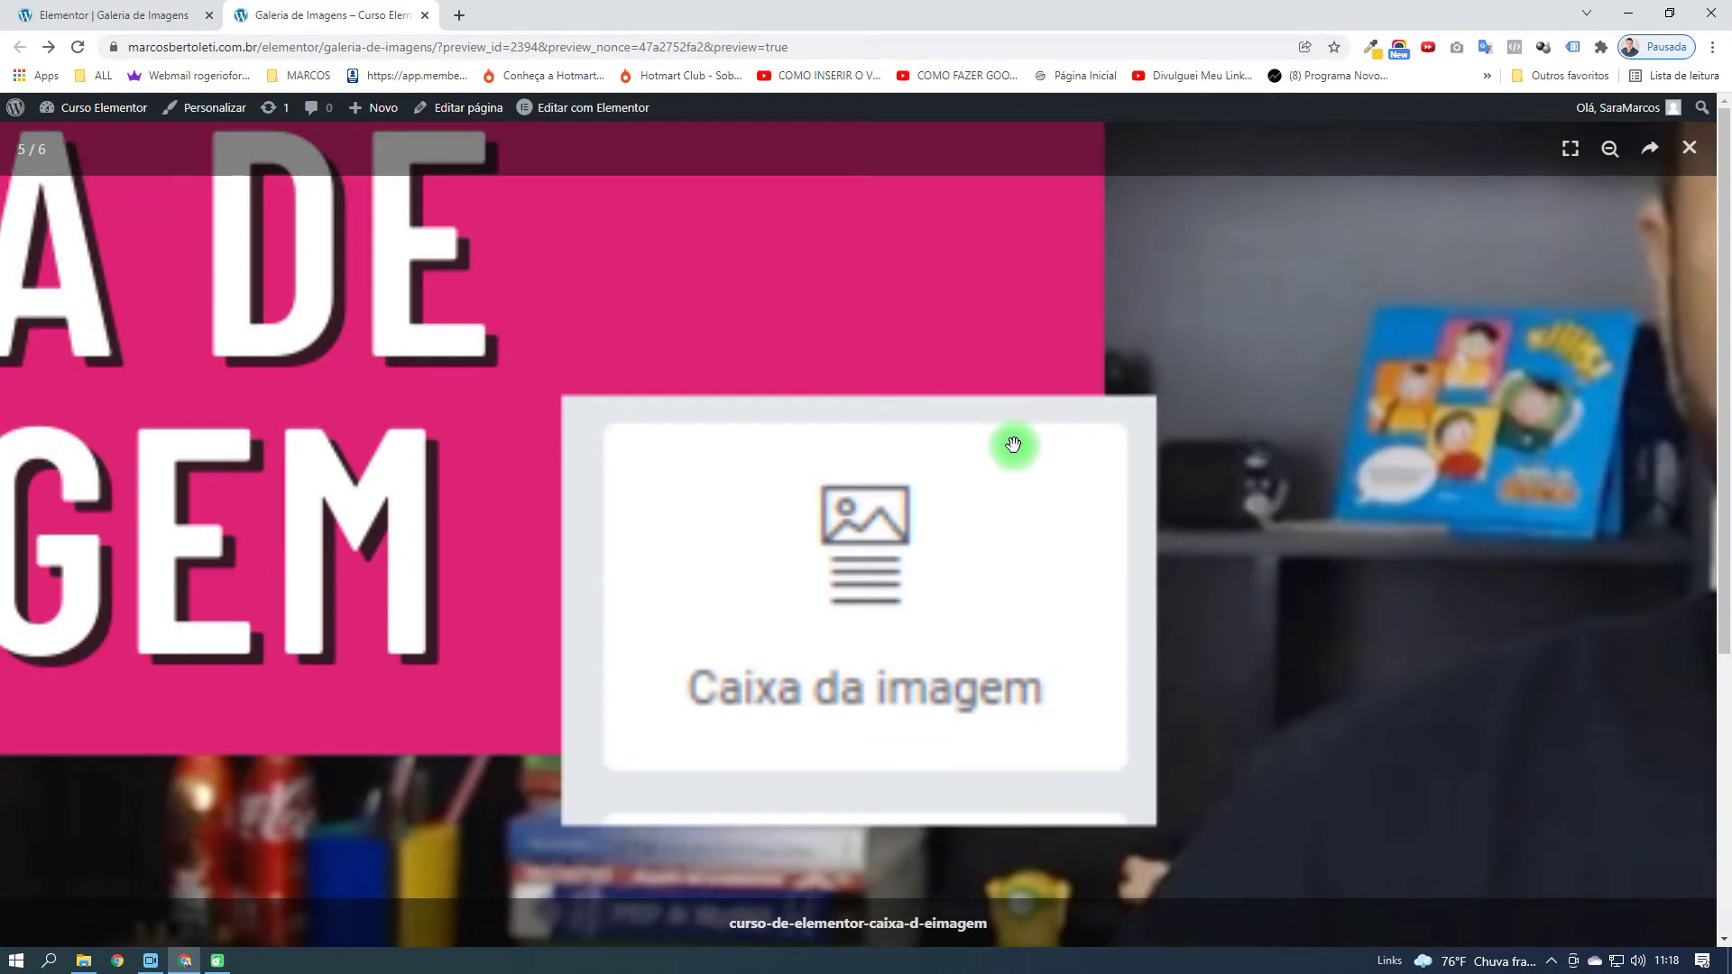
click(1609, 148)
drag(1209, 439, 1160, 495)
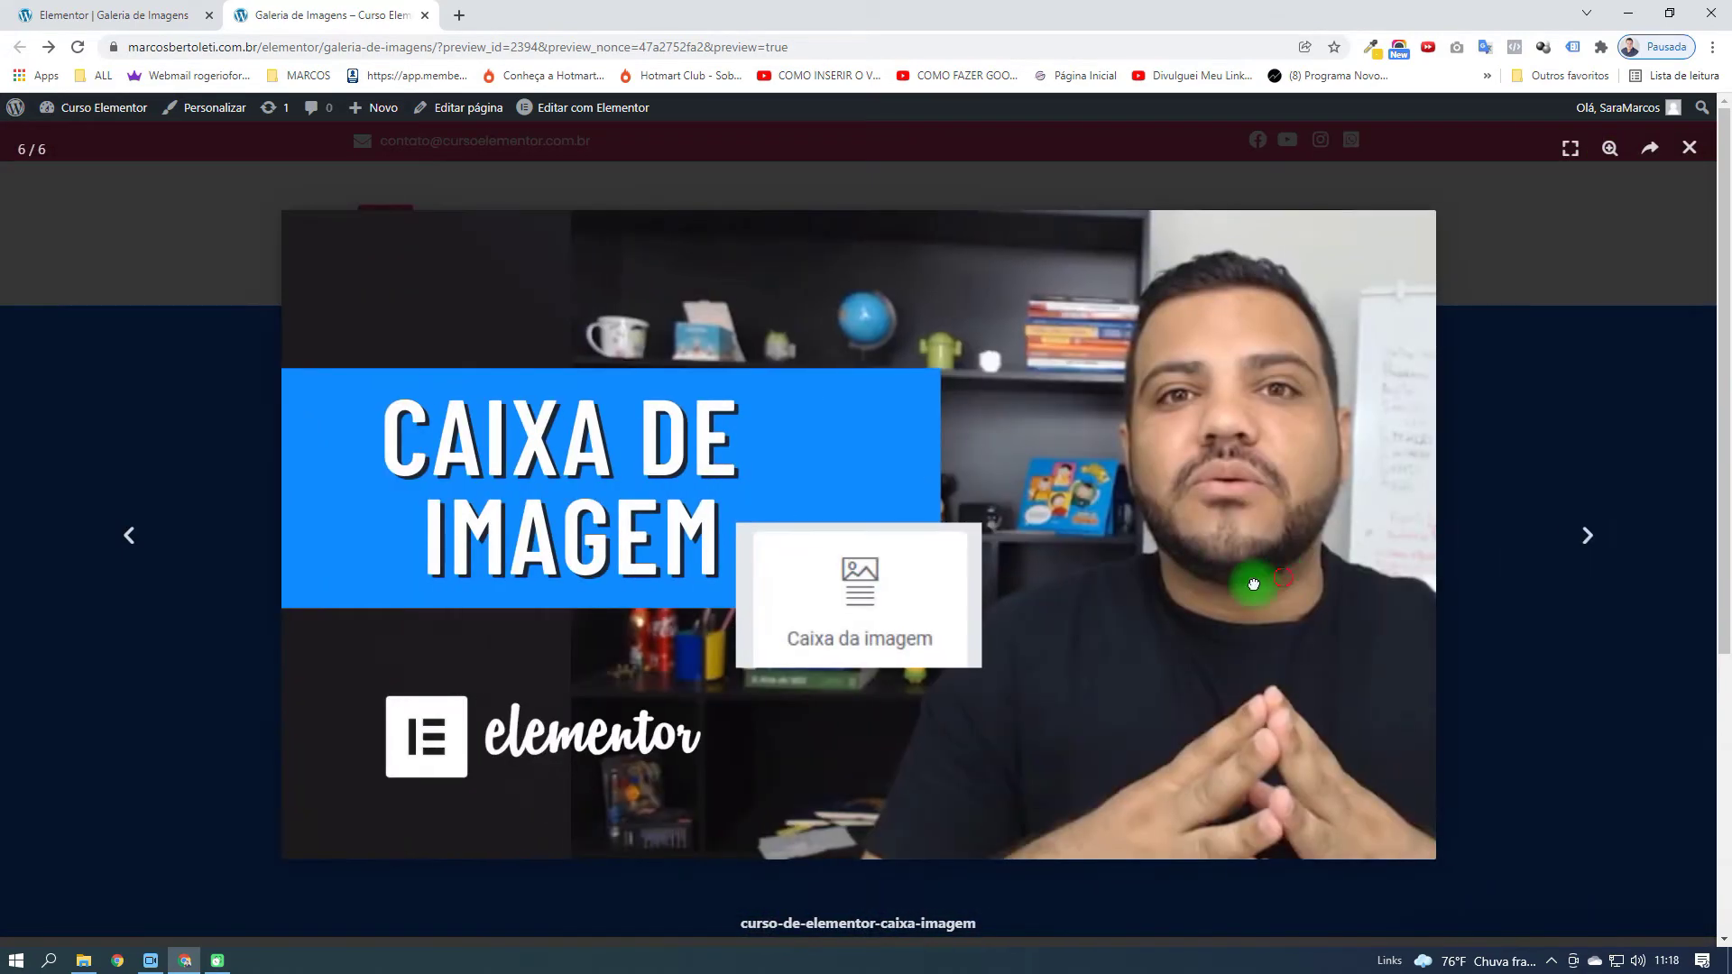
drag(1249, 580, 929, 599)
drag(1308, 604, 1145, 611)
drag(1578, 658, 1556, 663)
click(1687, 150)
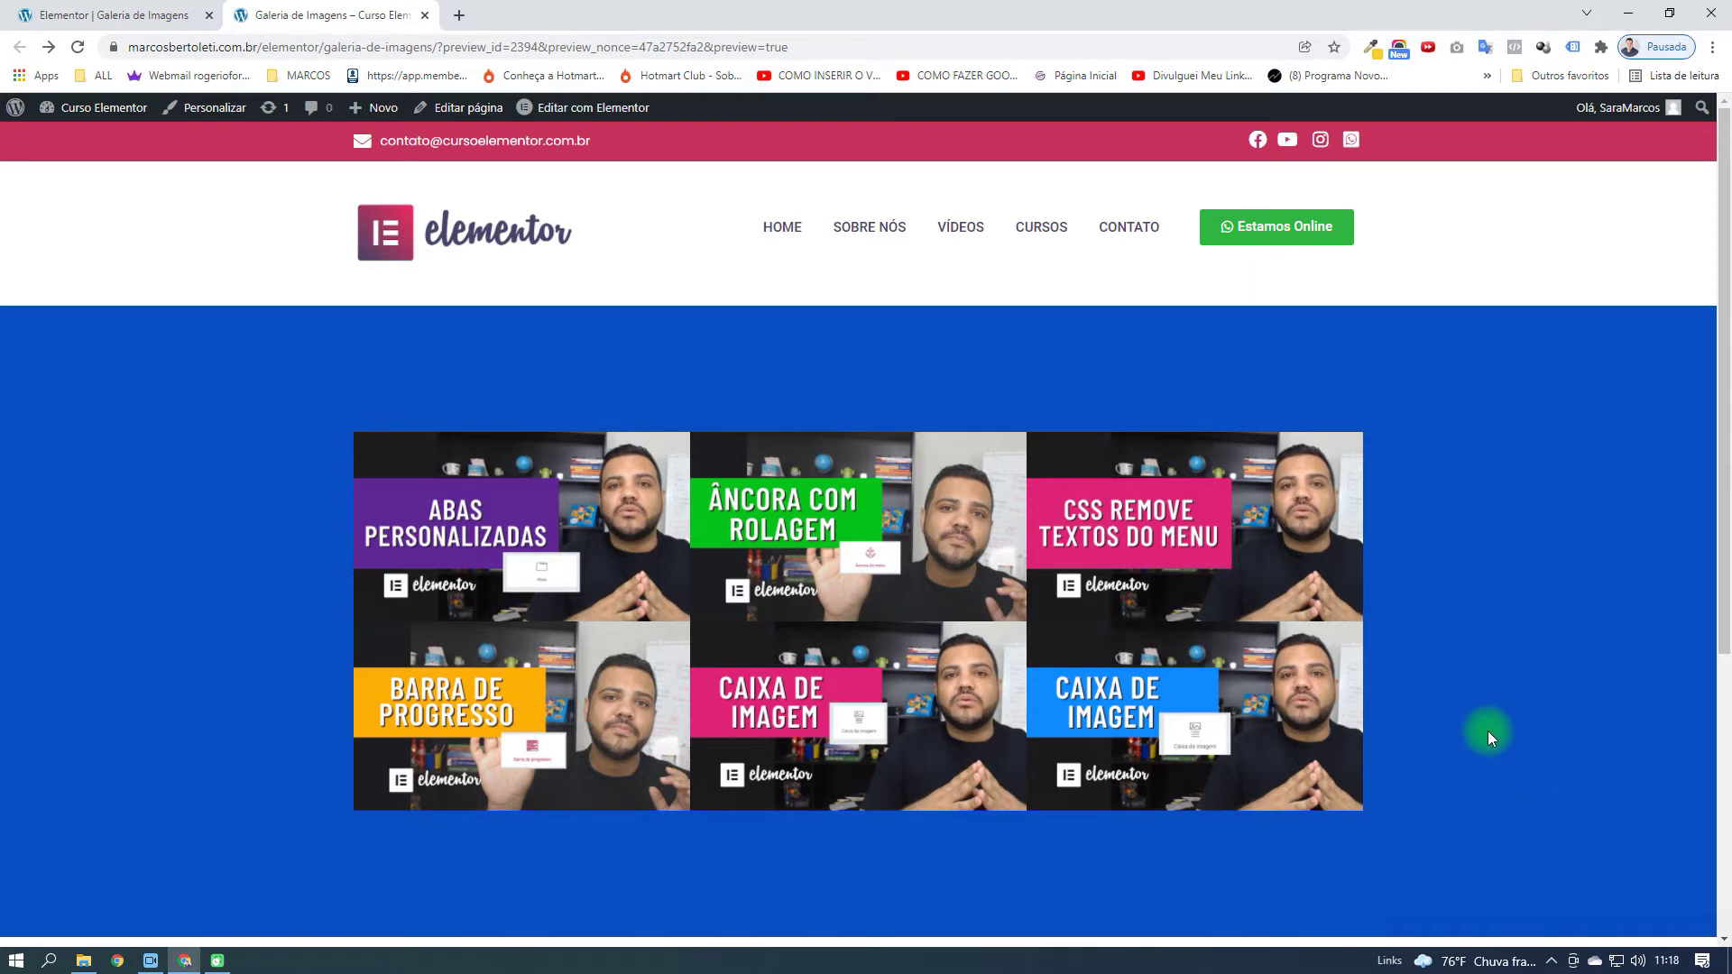
Try the Aleatório image order for the gallery and switch it back to Padrão
click(174, 13)
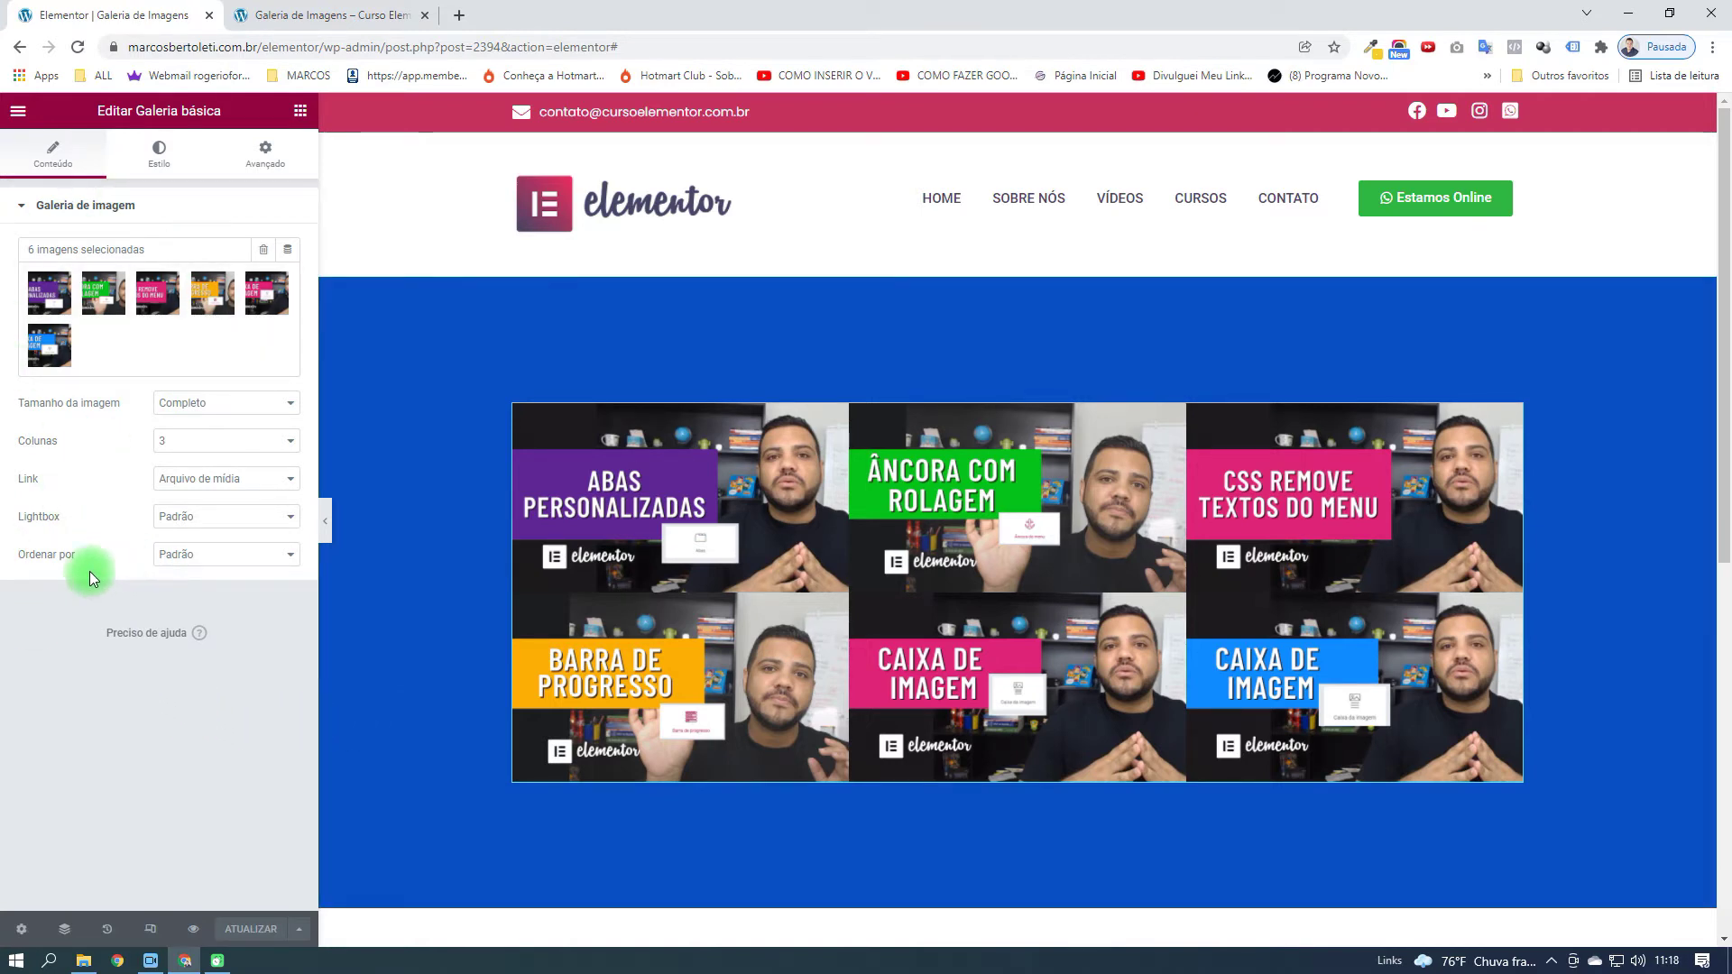
click(197, 554)
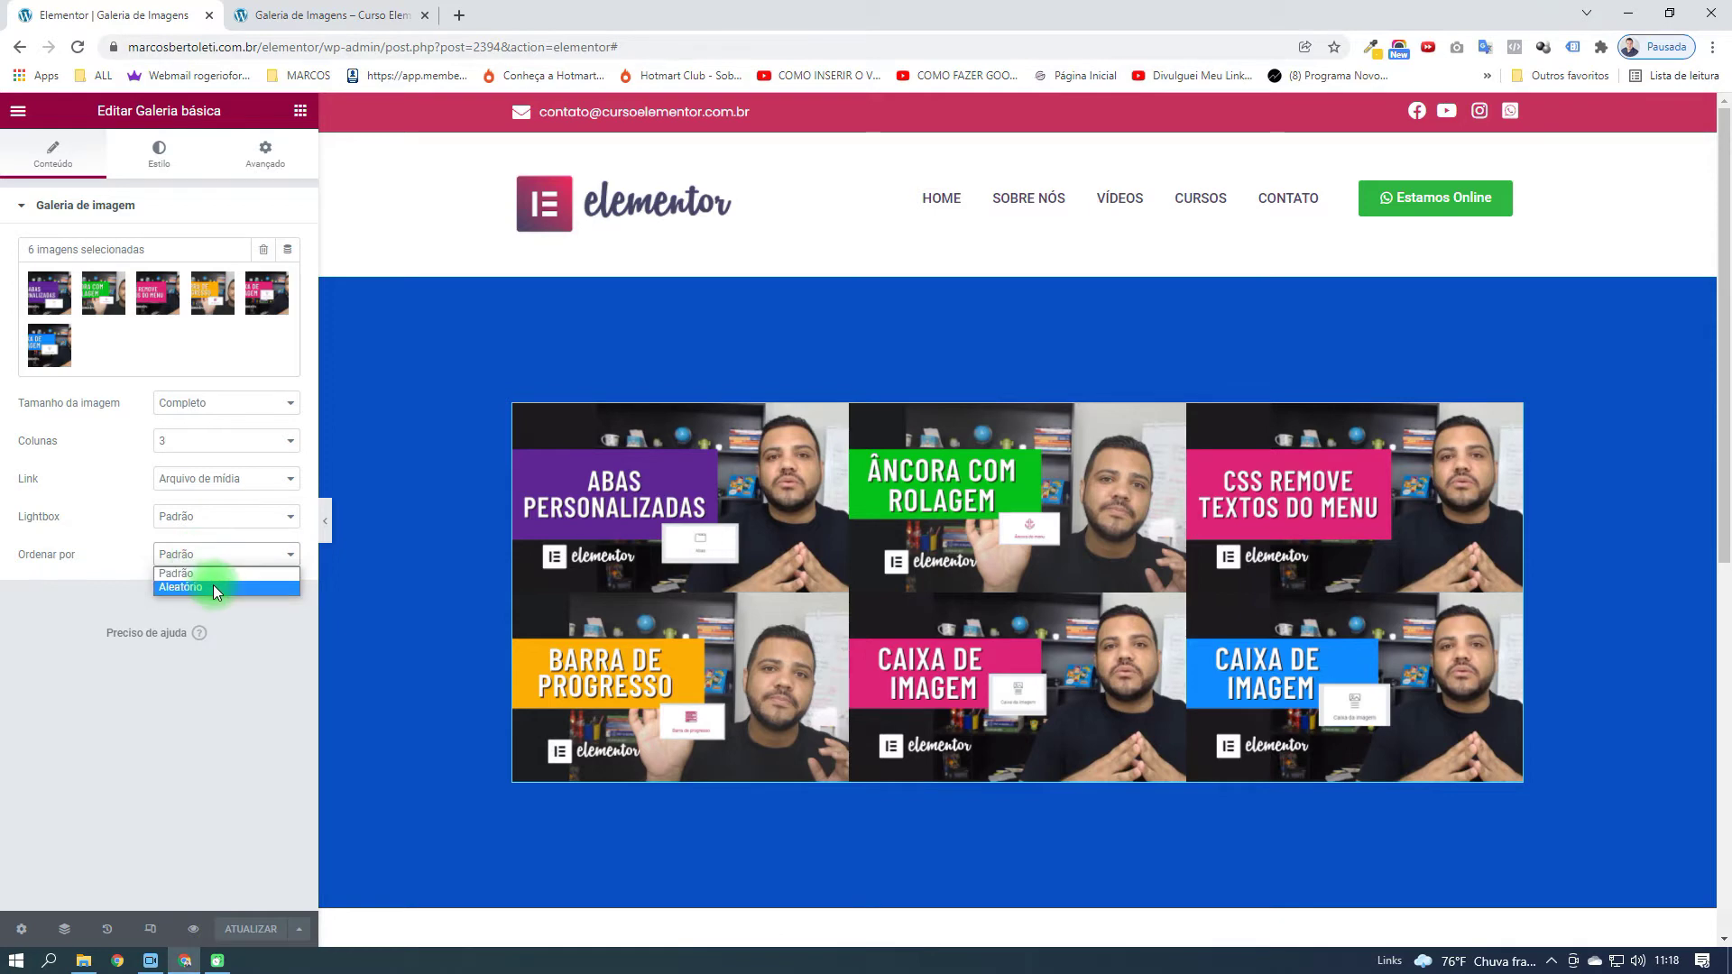
click(213, 586)
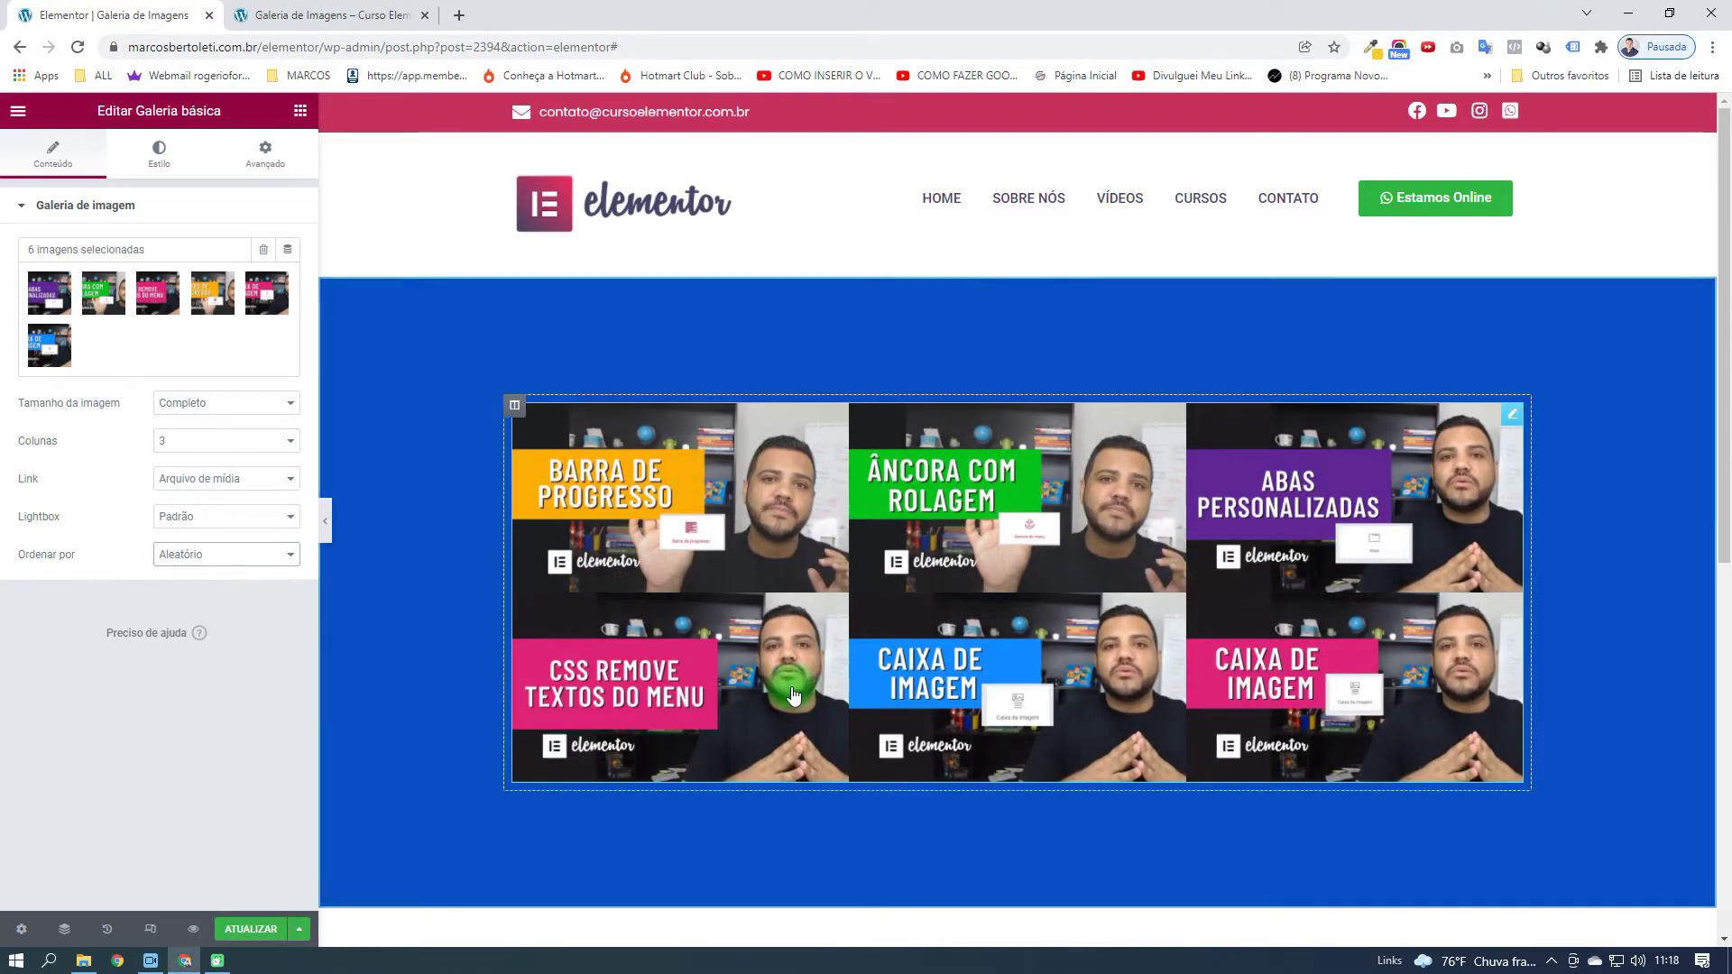
click(245, 563)
click(224, 576)
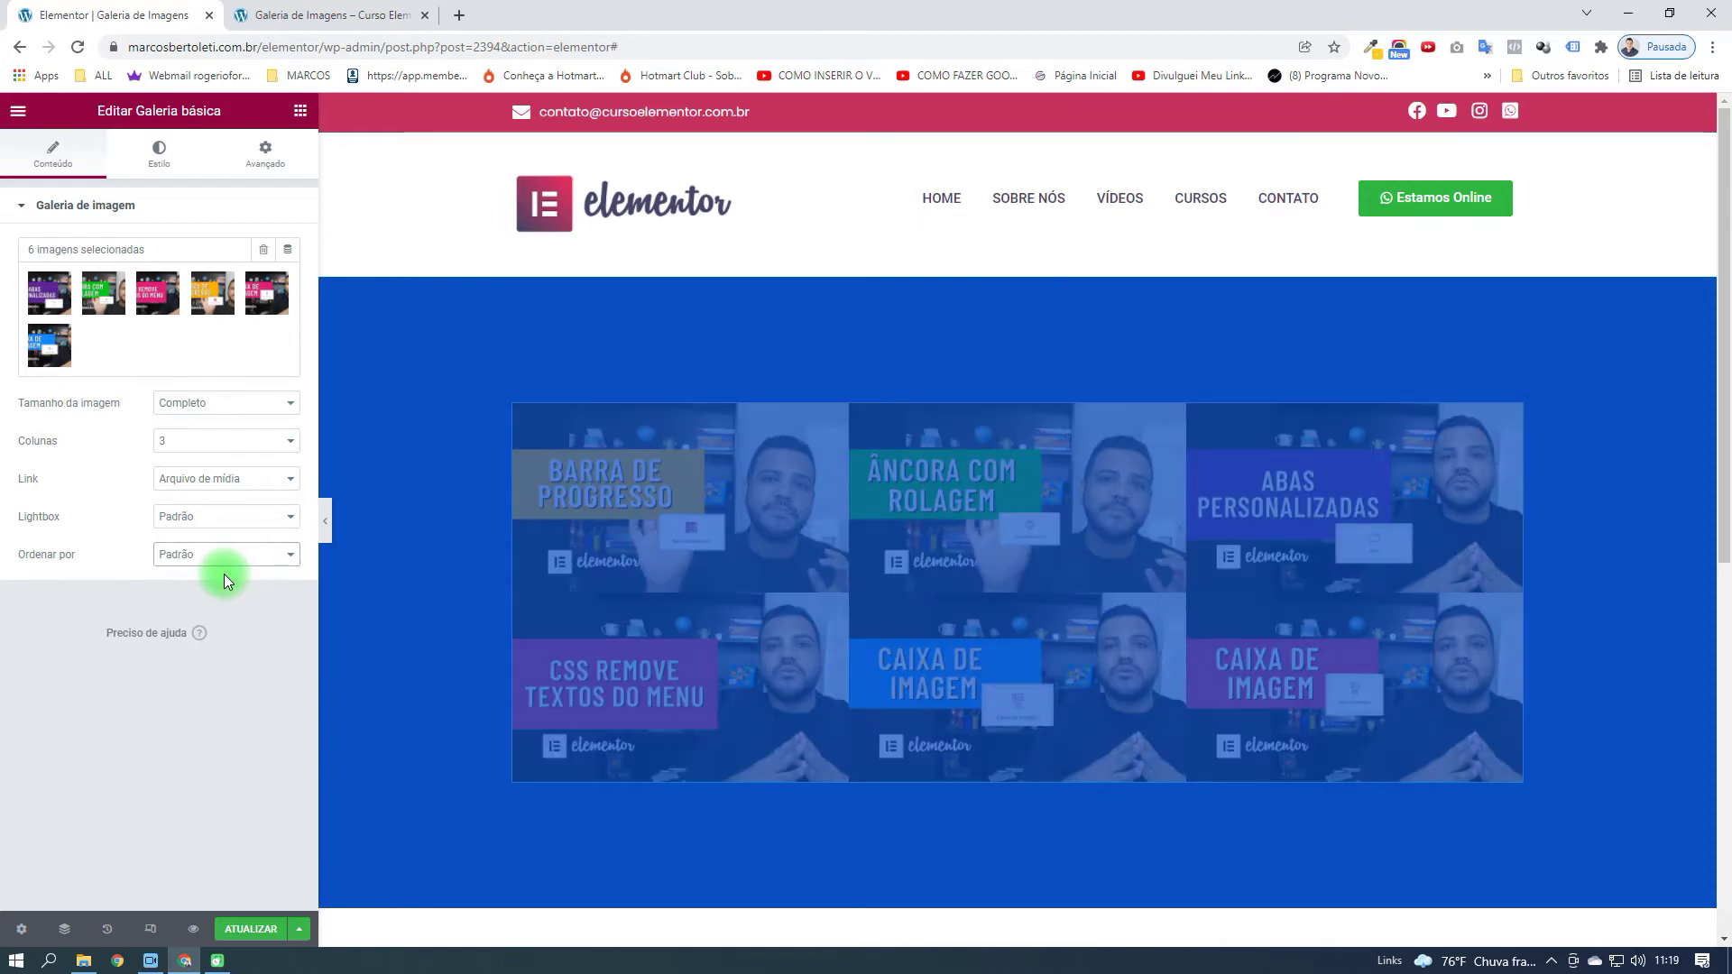
Reorder the gallery so the Barra de Progresso image comes first and insert the rearranged gallery
click(134, 322)
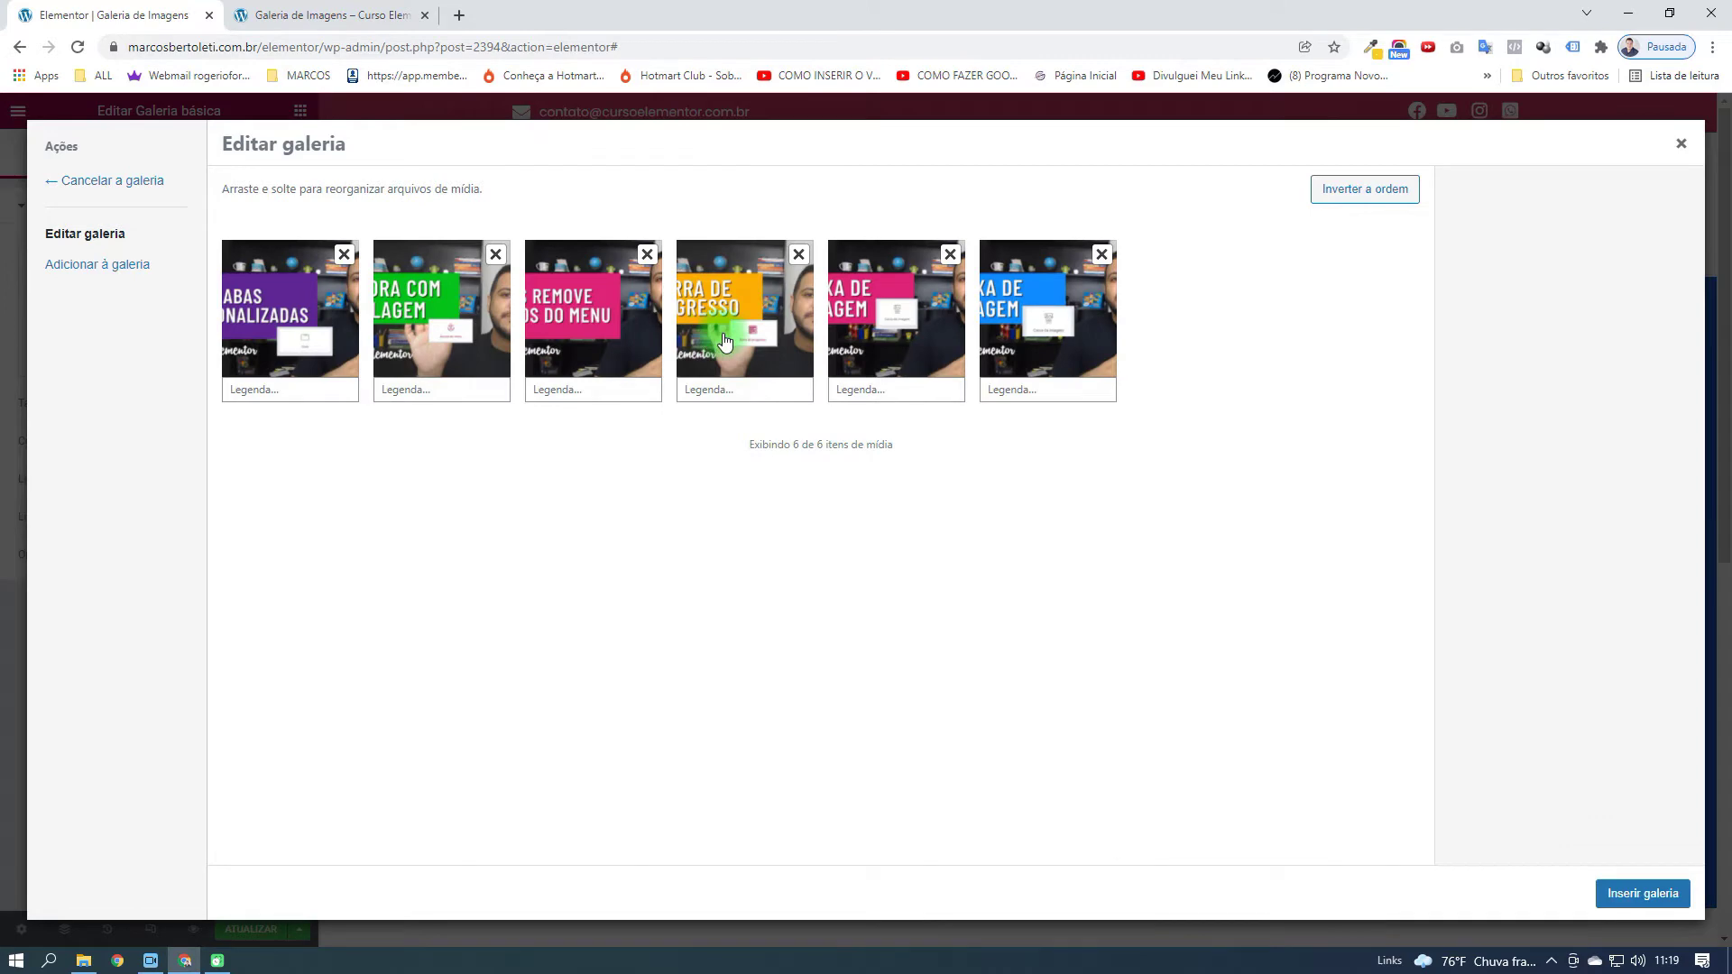
drag(743, 365, 254, 367)
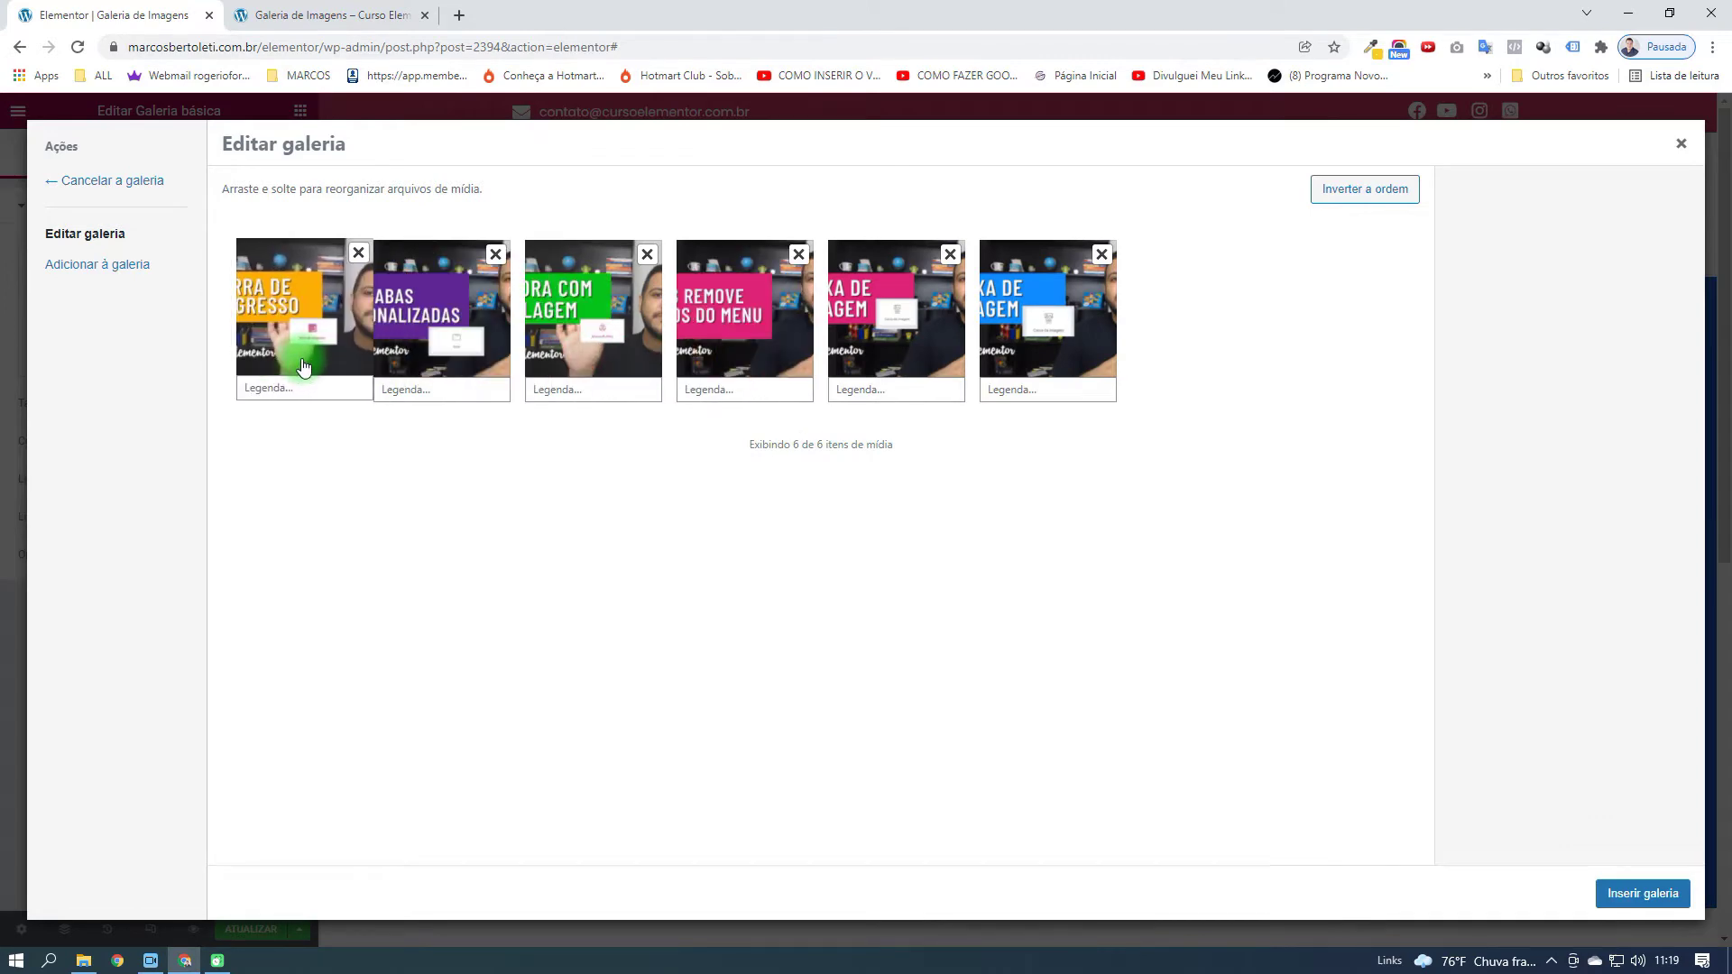
click(1591, 895)
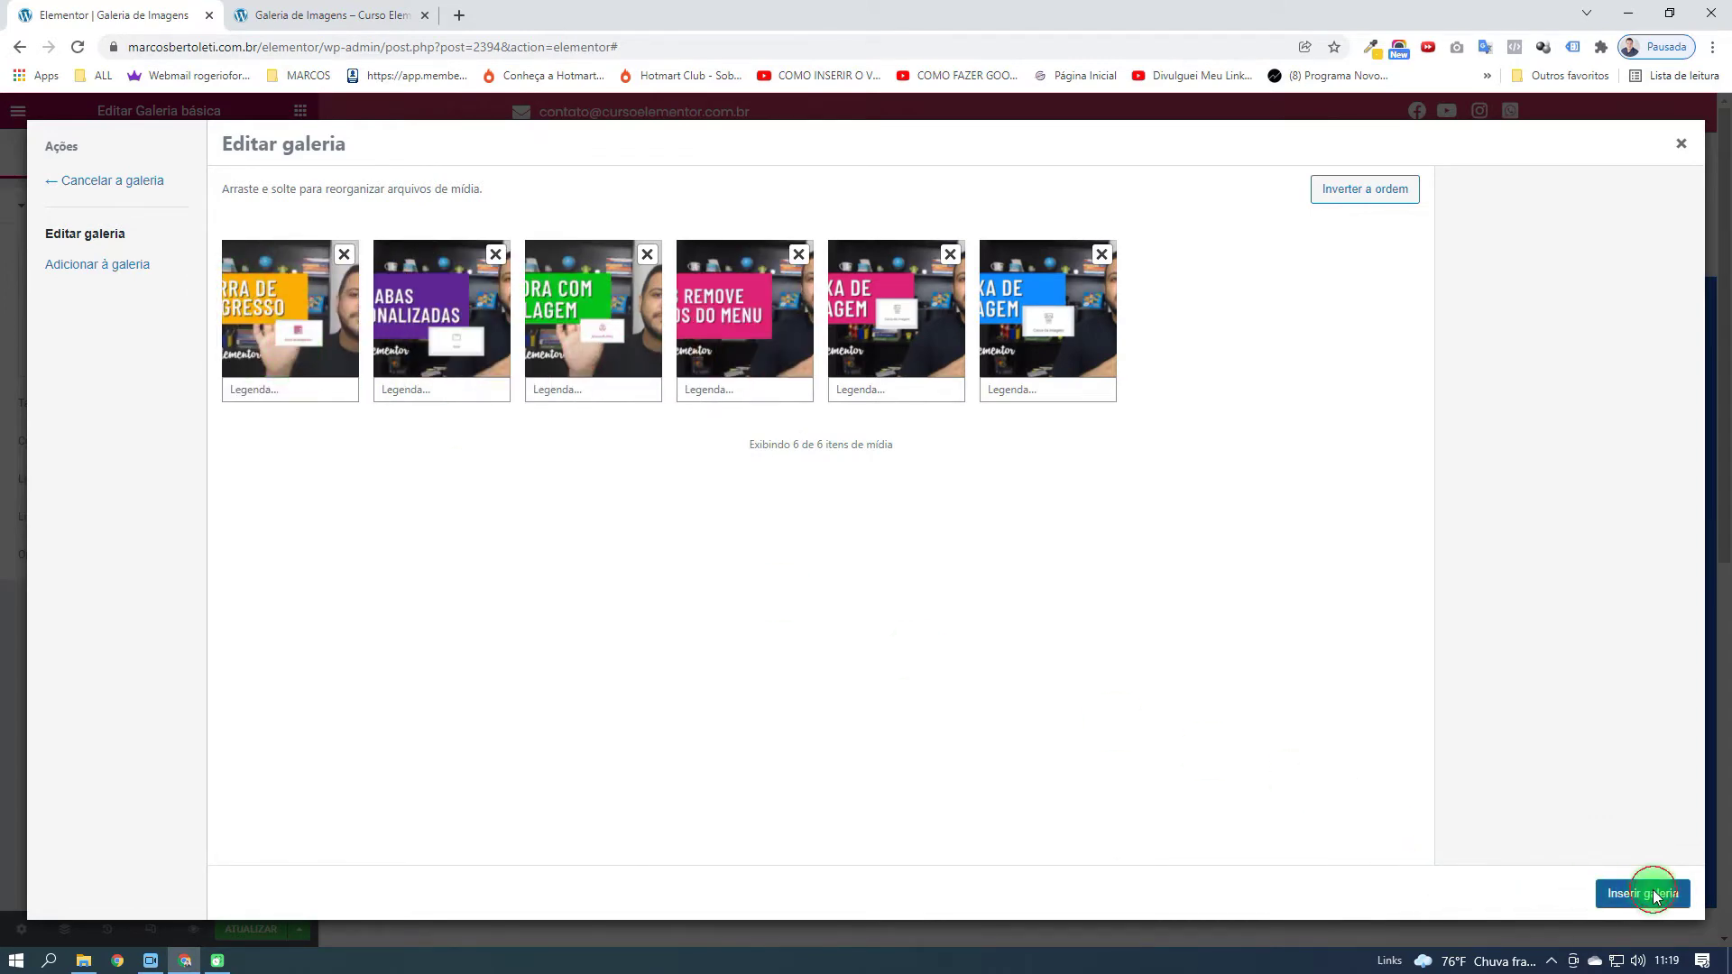
Update the page and reload the preview to check the new image order
click(315, 10)
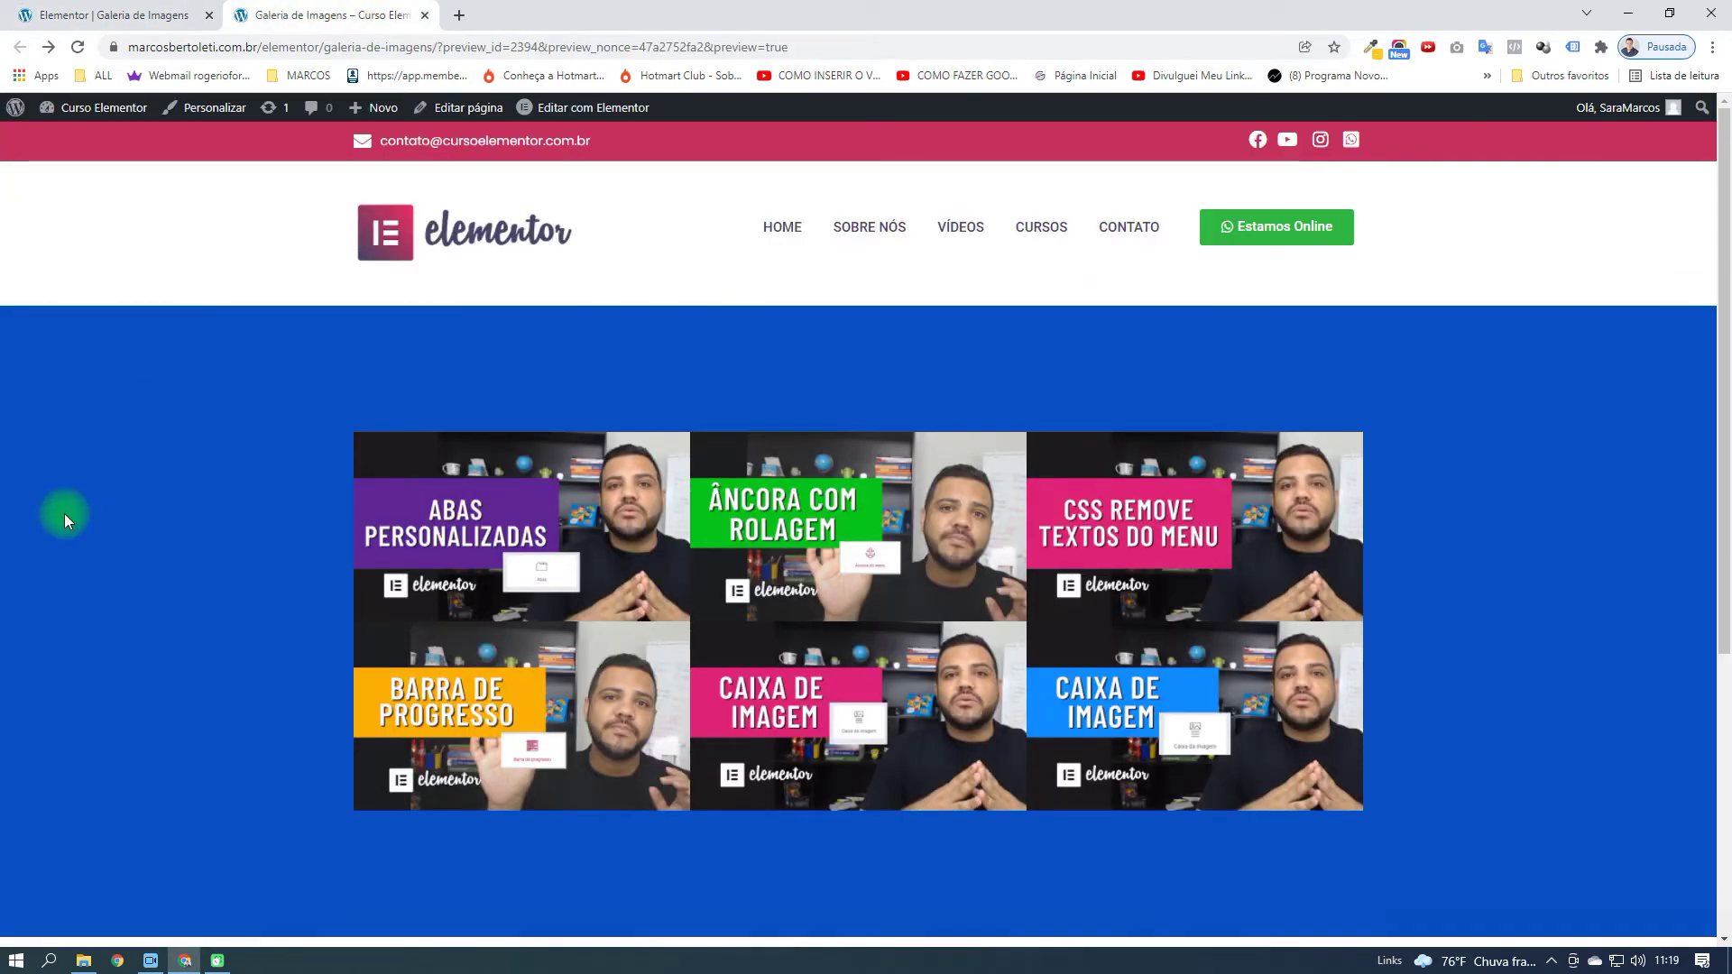
click(112, 15)
click(257, 928)
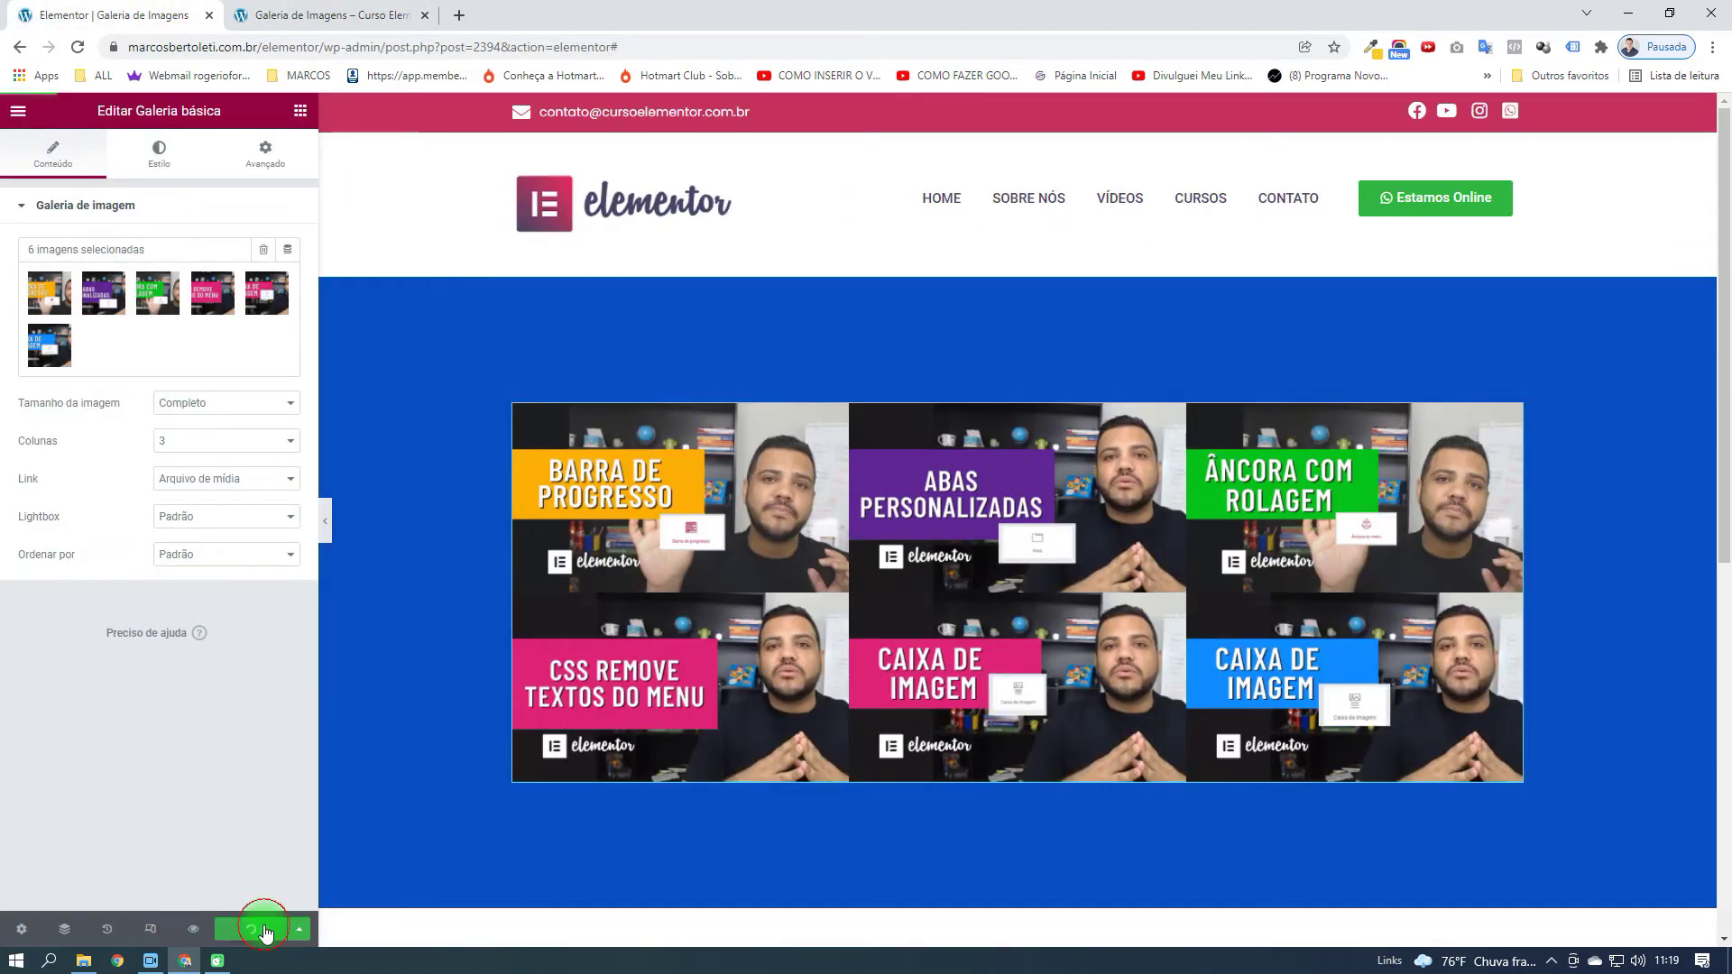
click(332, 14)
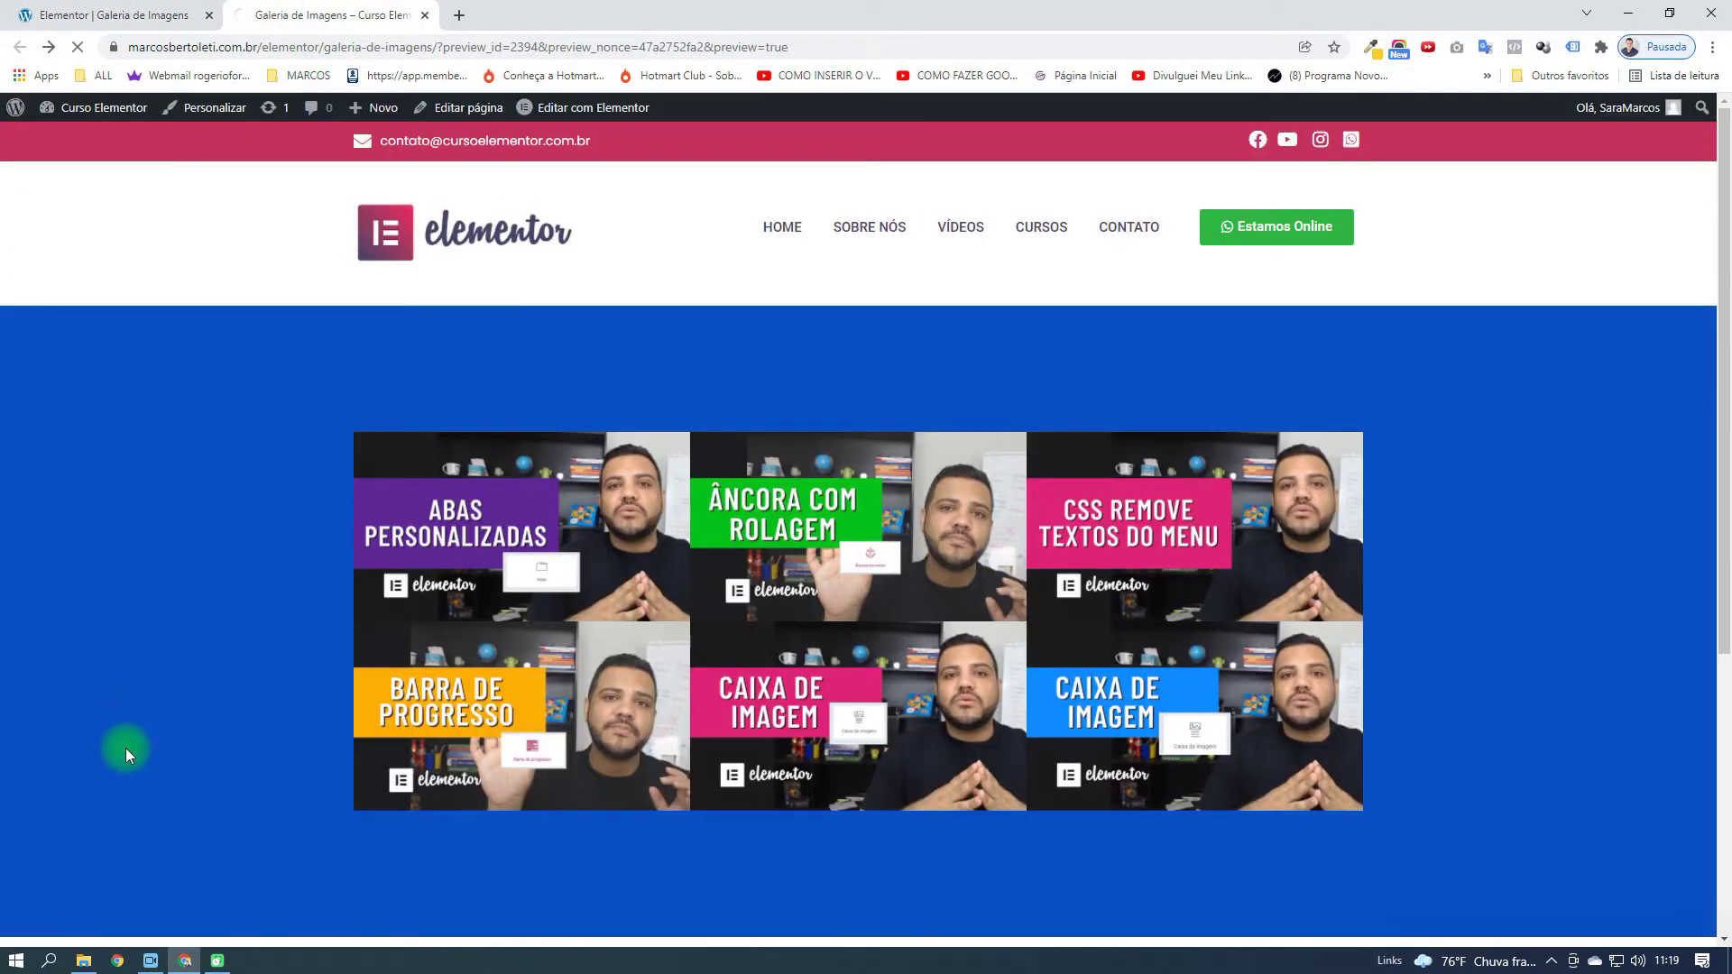
key(F5)
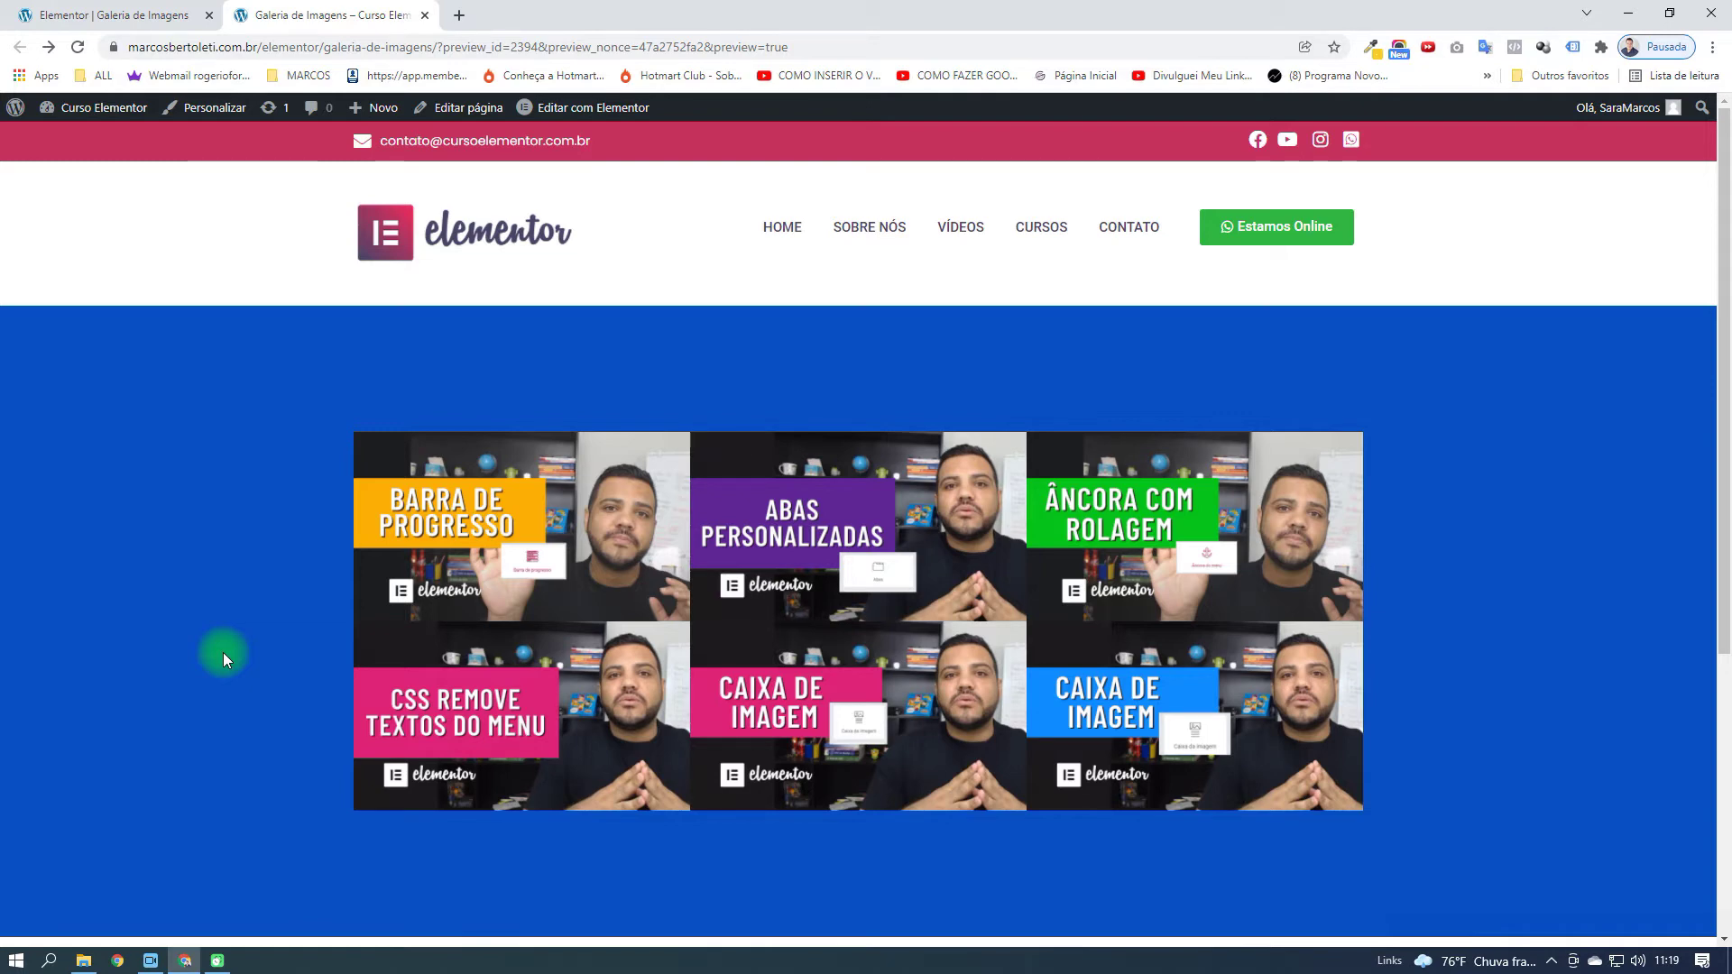
Reopen the gallery's images for editing, look through the media library and start adding files from the computer
click(99, 15)
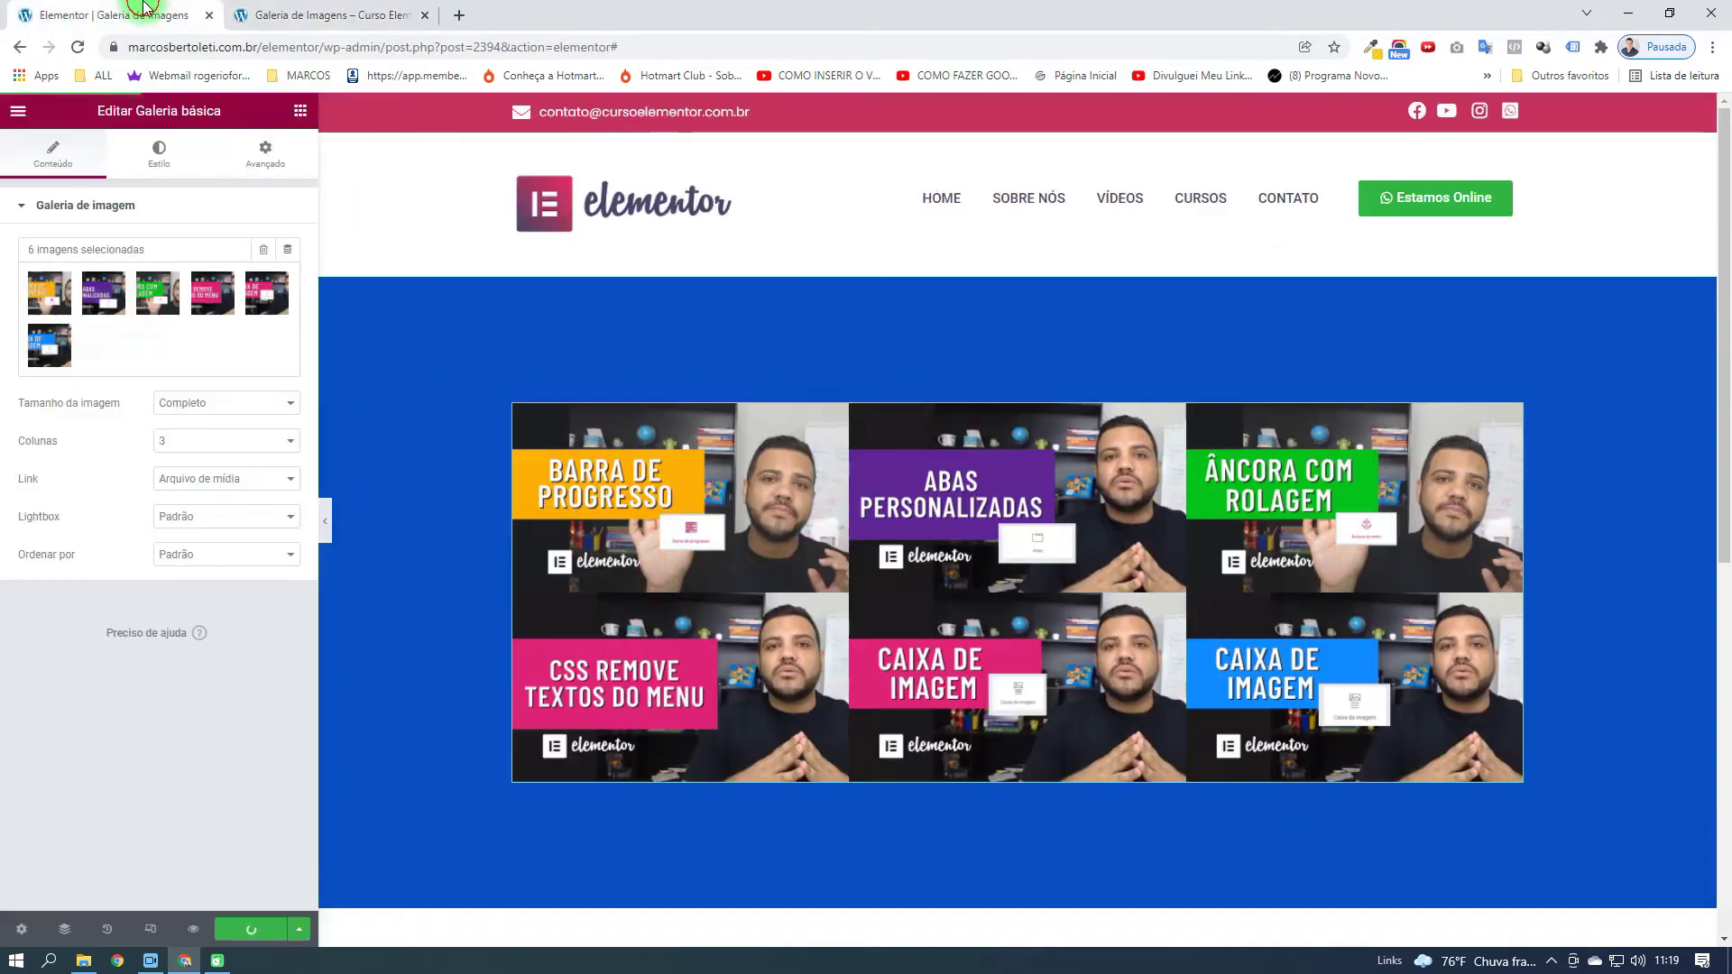
click(112, 328)
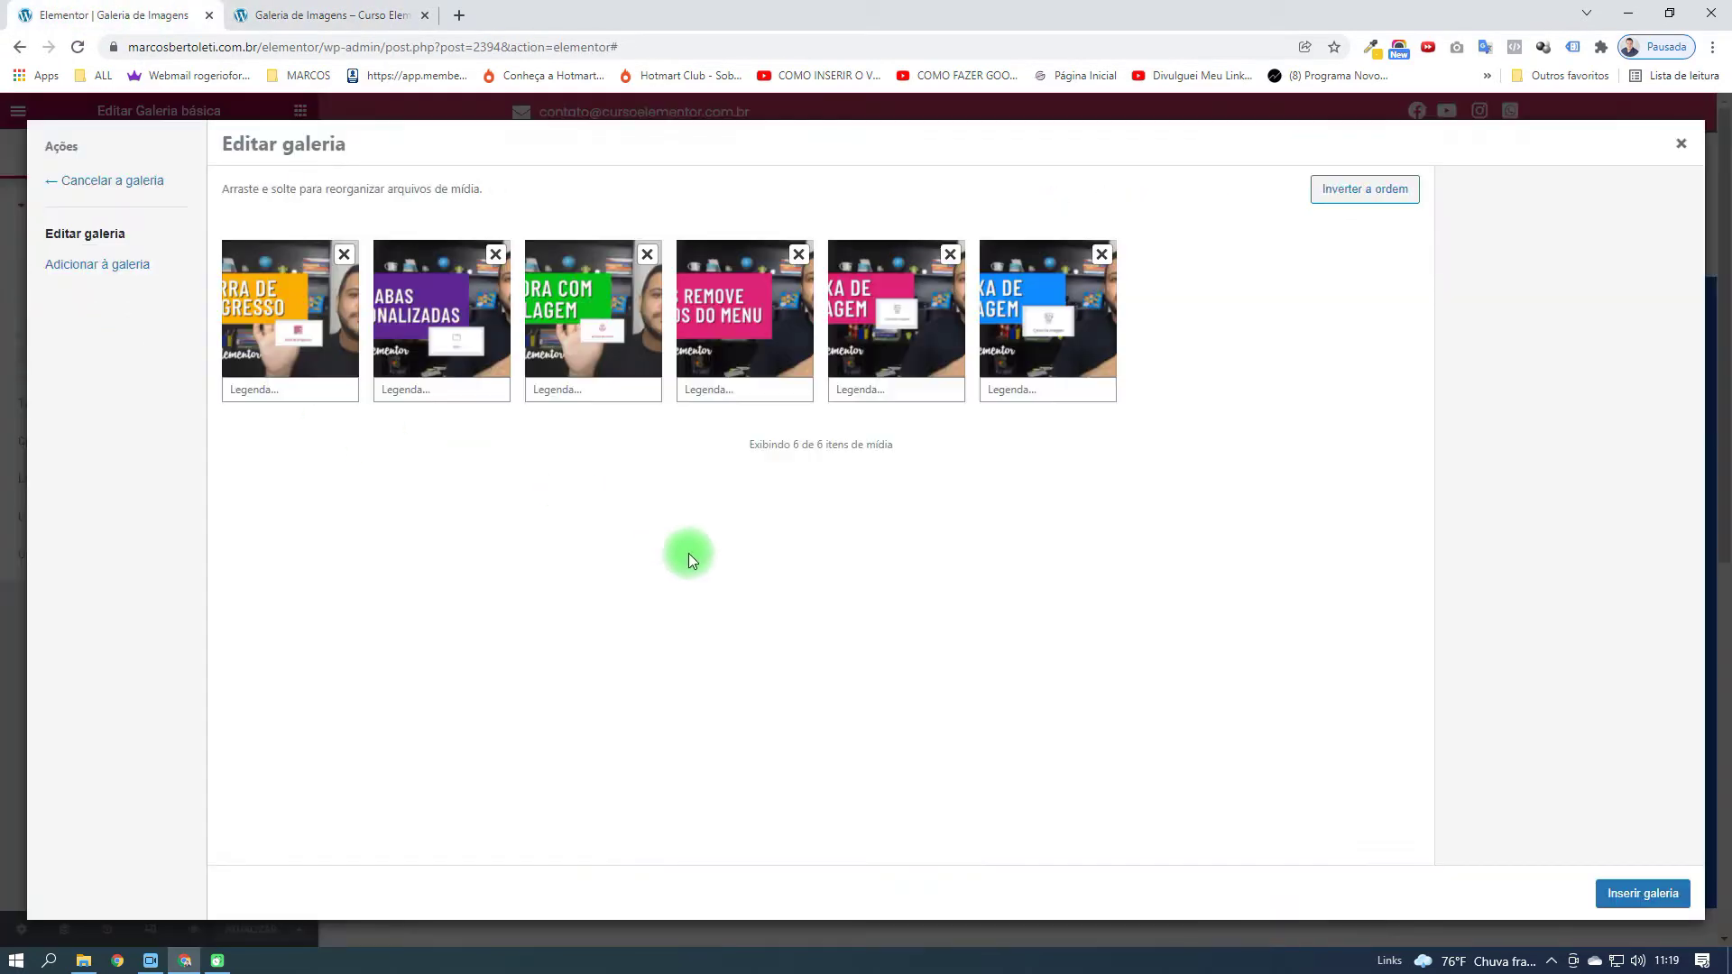
click(105, 274)
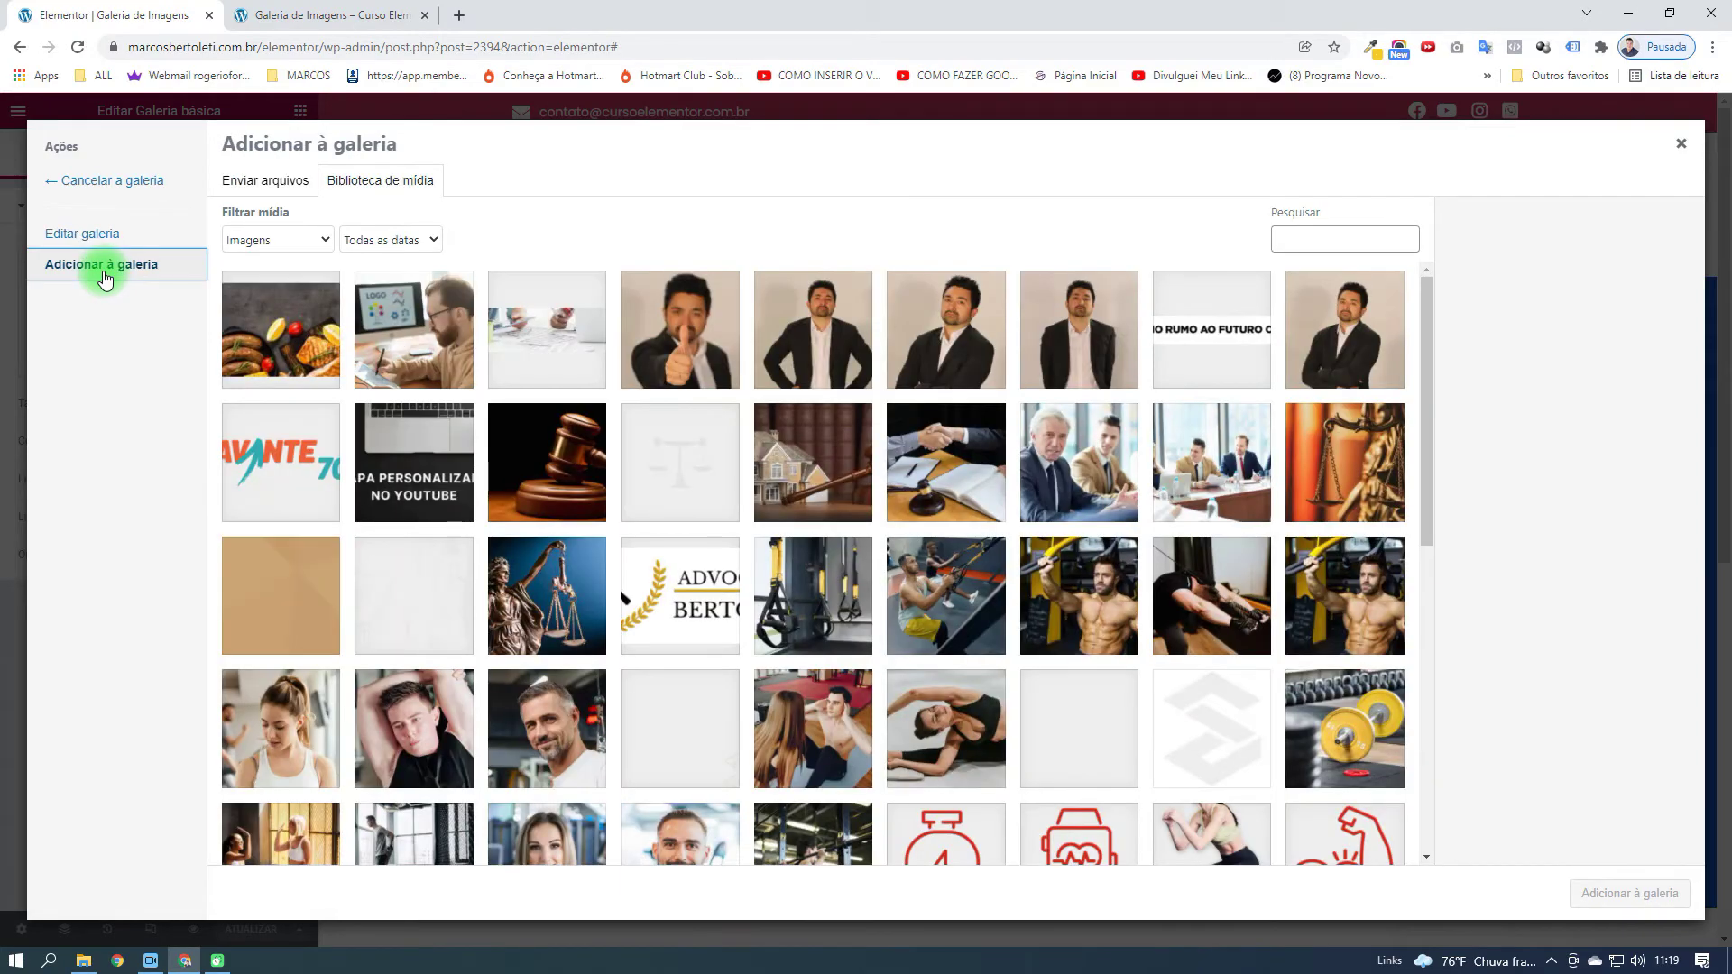
scroll(649, 611, down, 7)
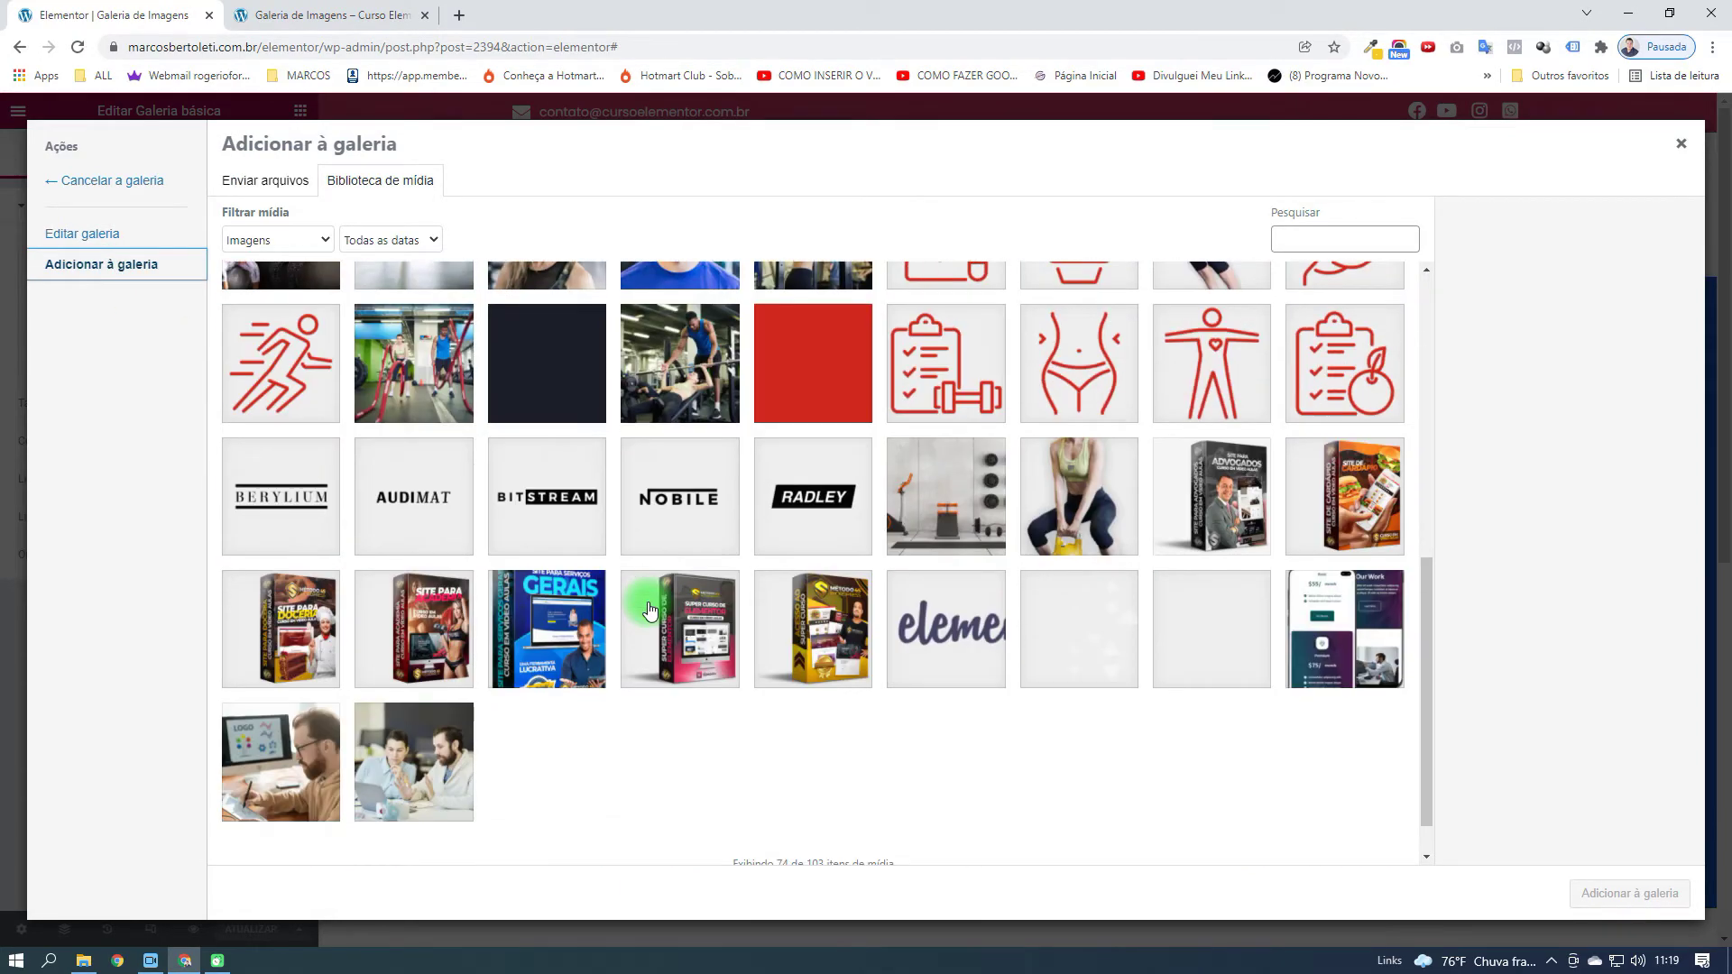
scroll(649, 611, up, 10)
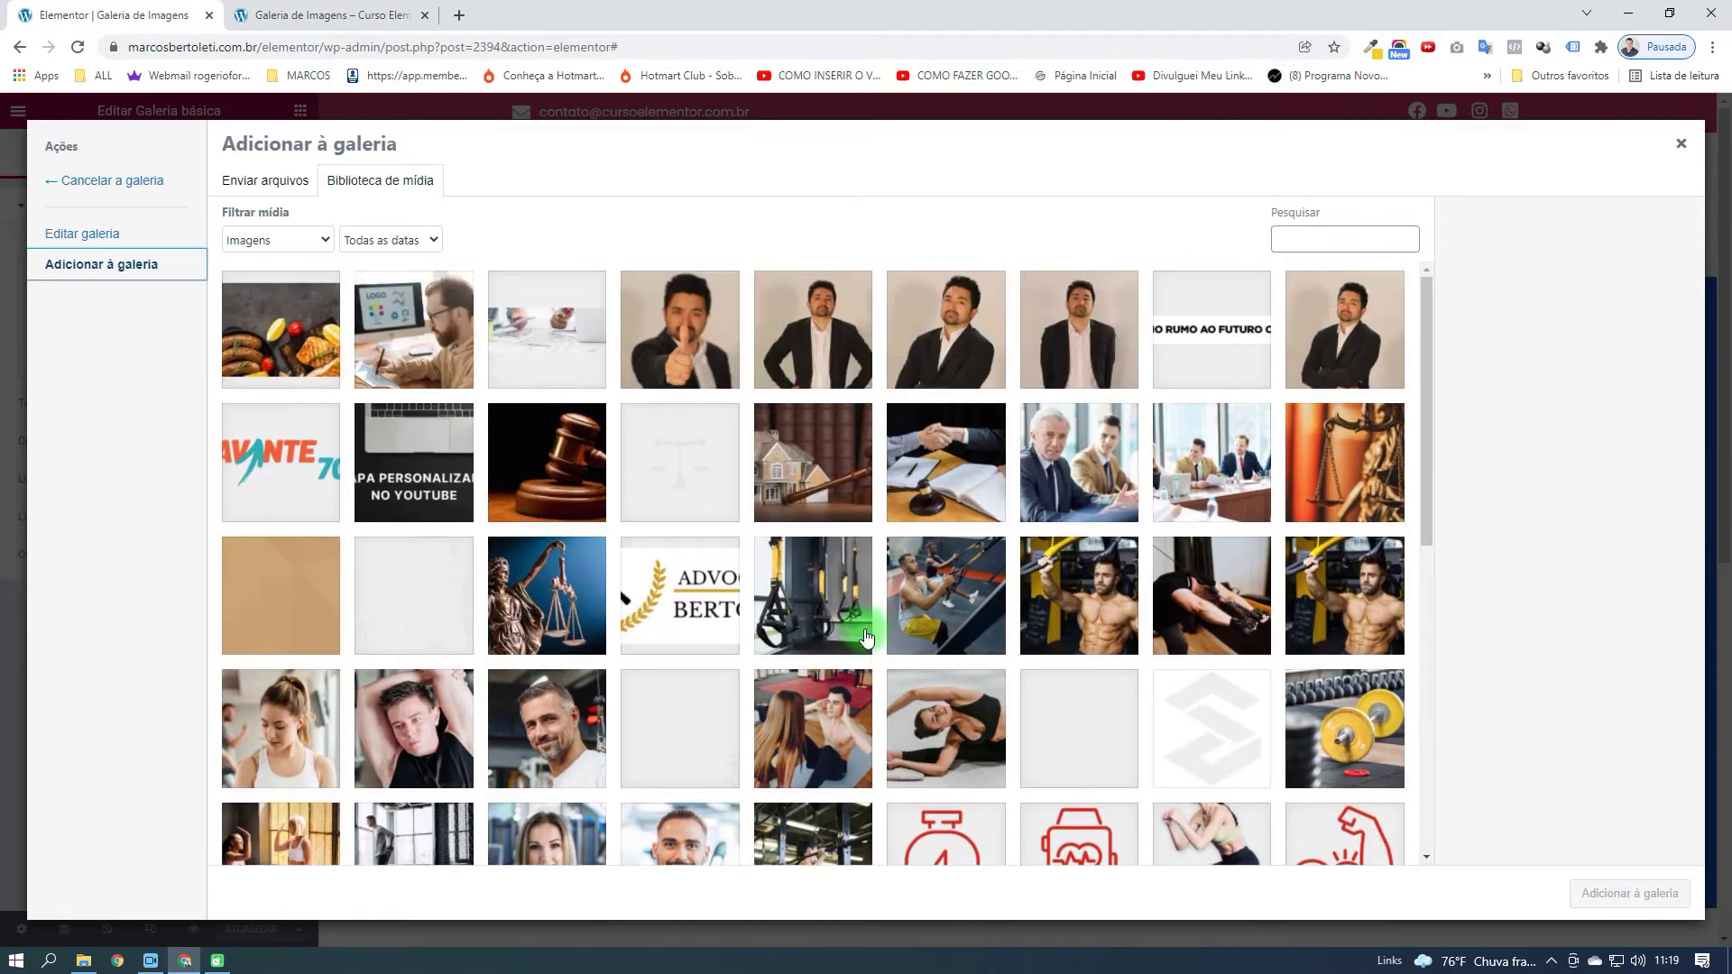
click(301, 191)
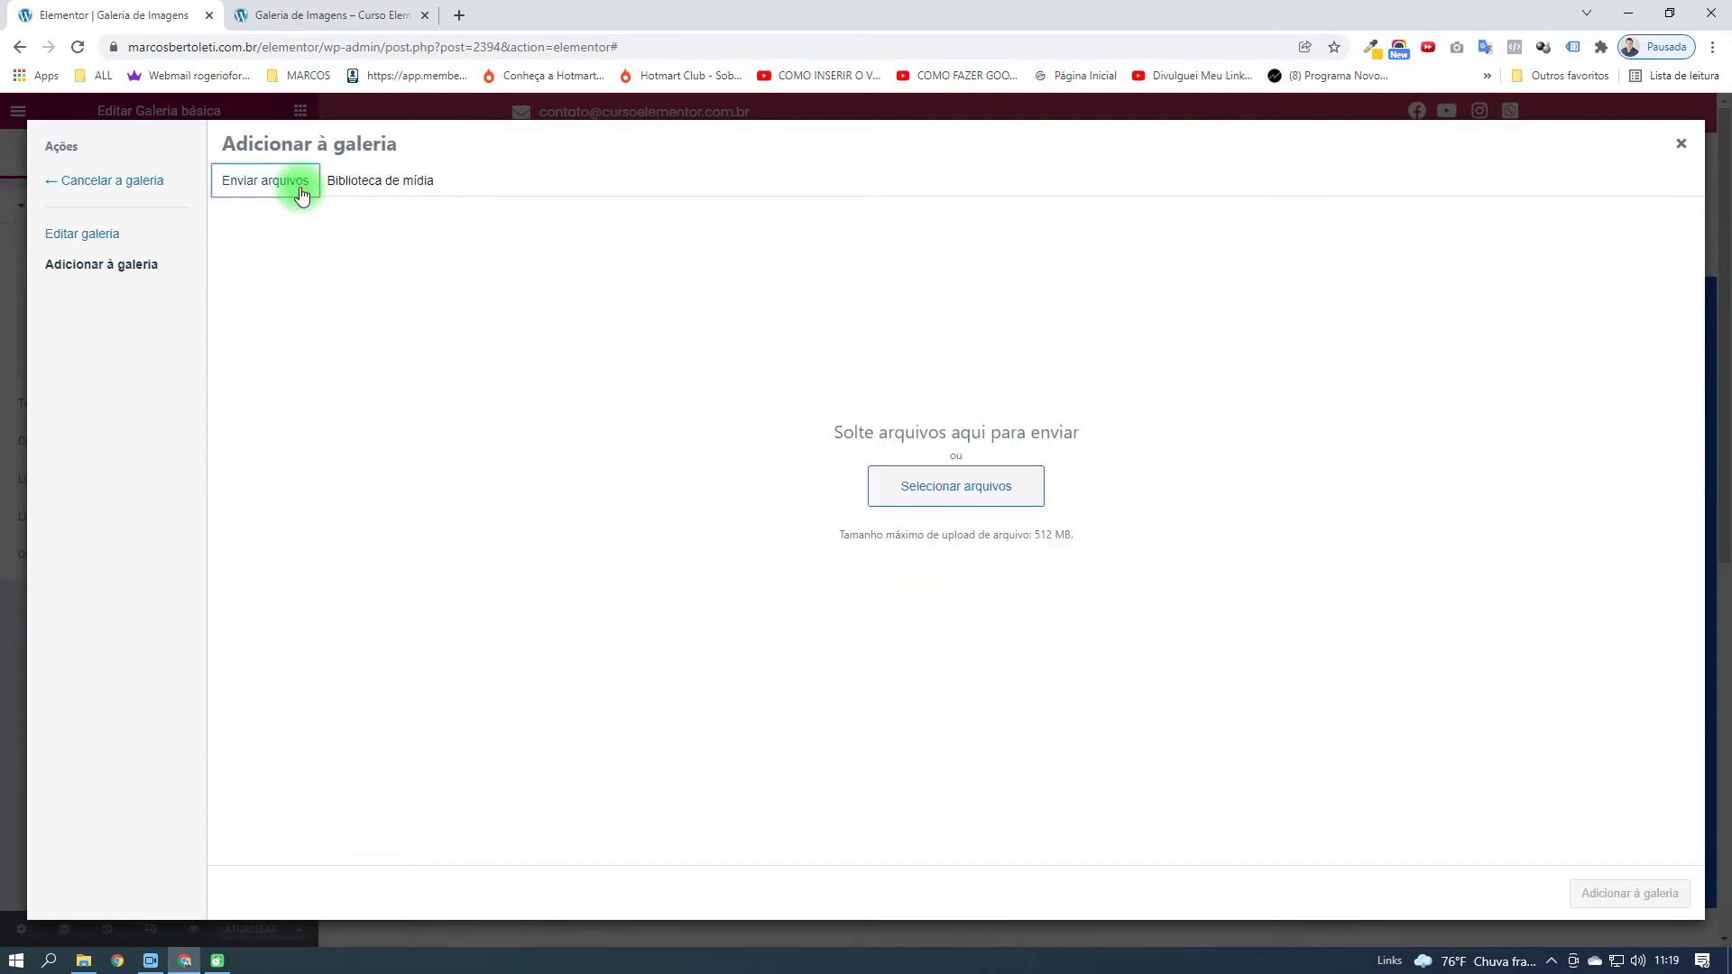
click(978, 488)
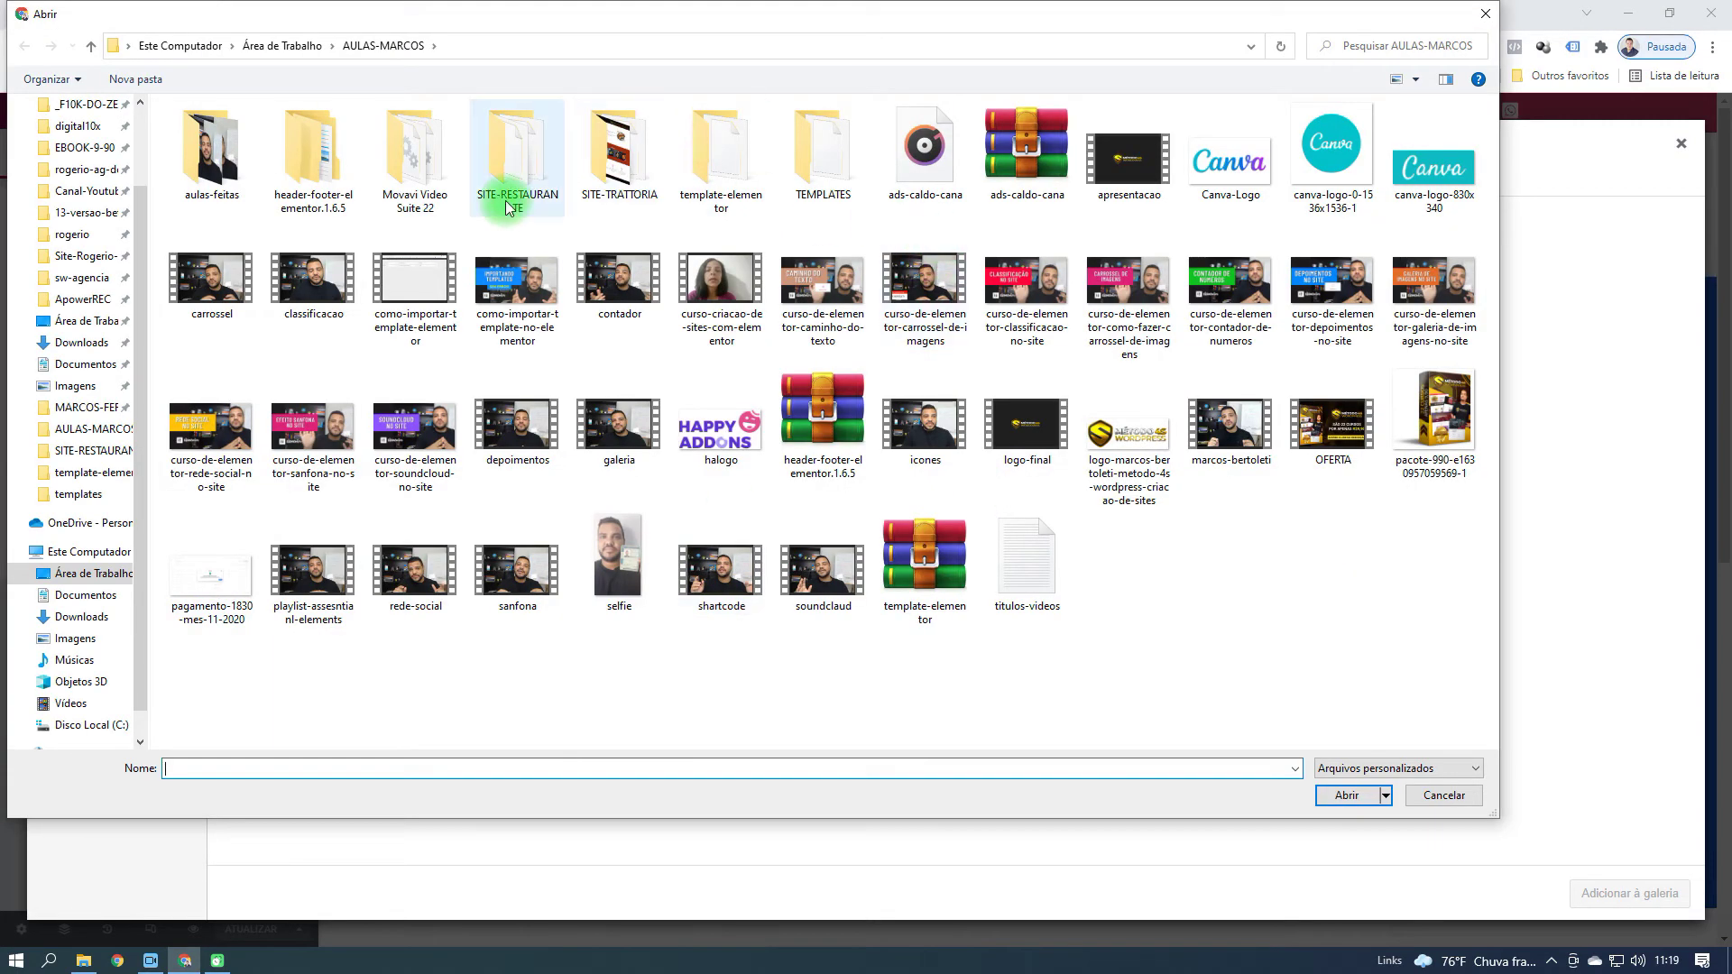
Upload como-importar-template-no-elementor and curso-de-elementor-classificacao-no-site and add both images to the gallery
click(316, 442)
ctrl+click(413, 431)
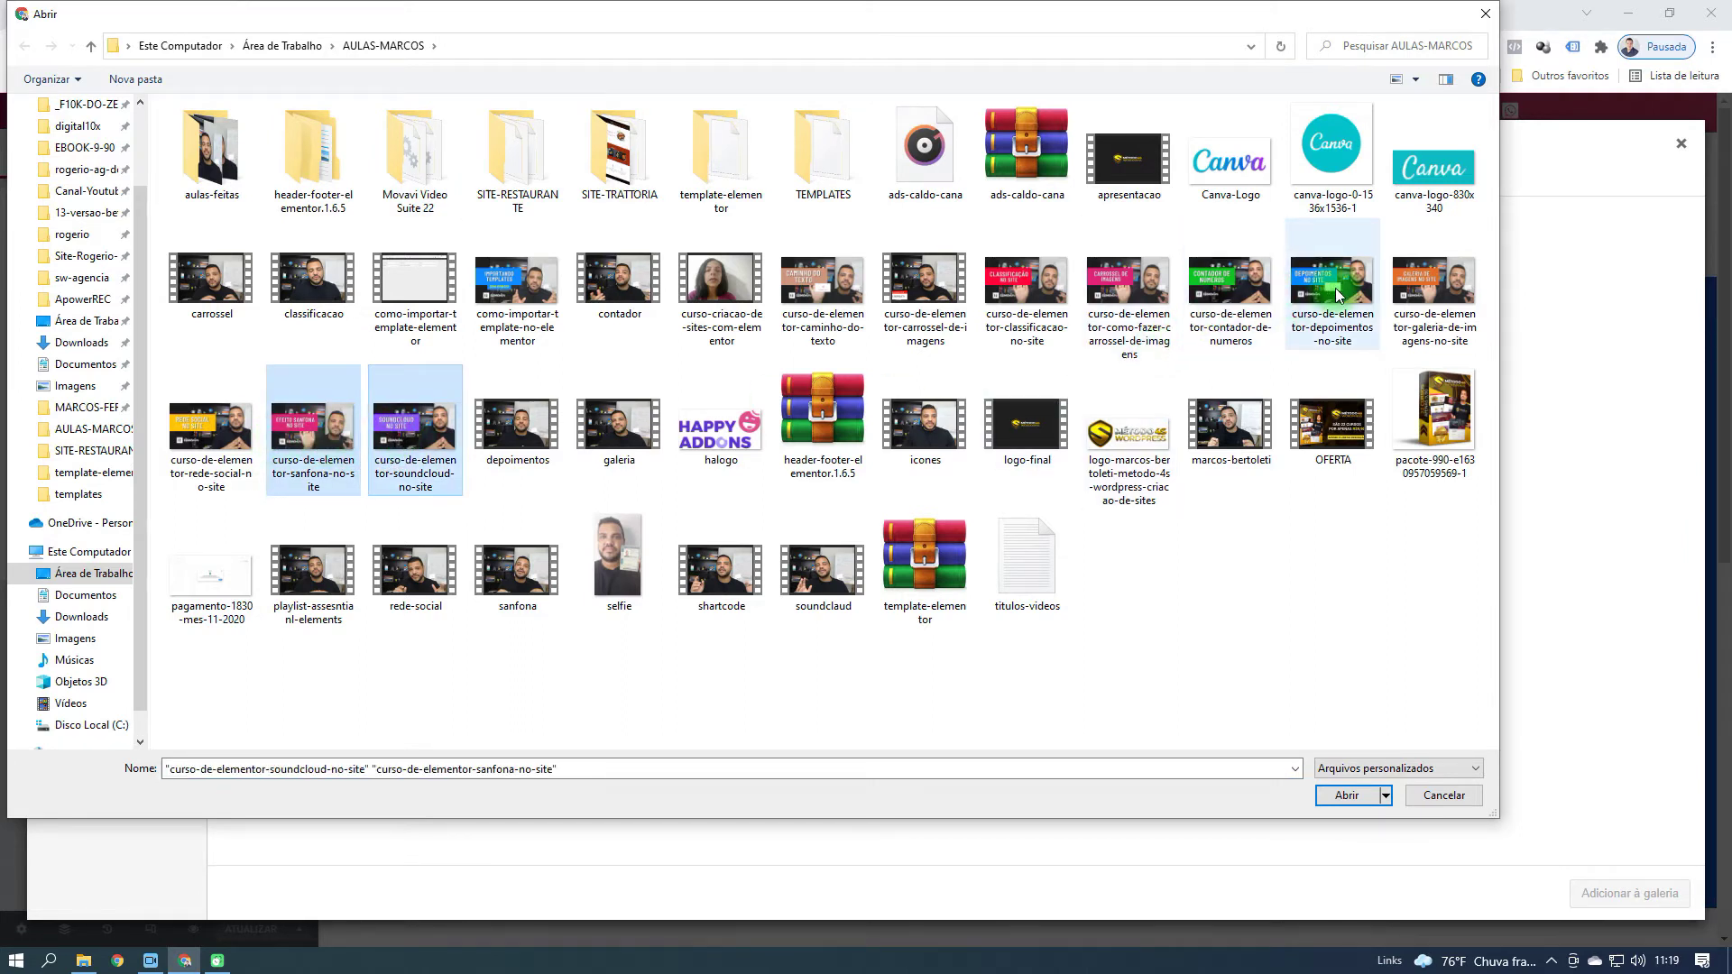
click(517, 287)
ctrl+click(810, 309)
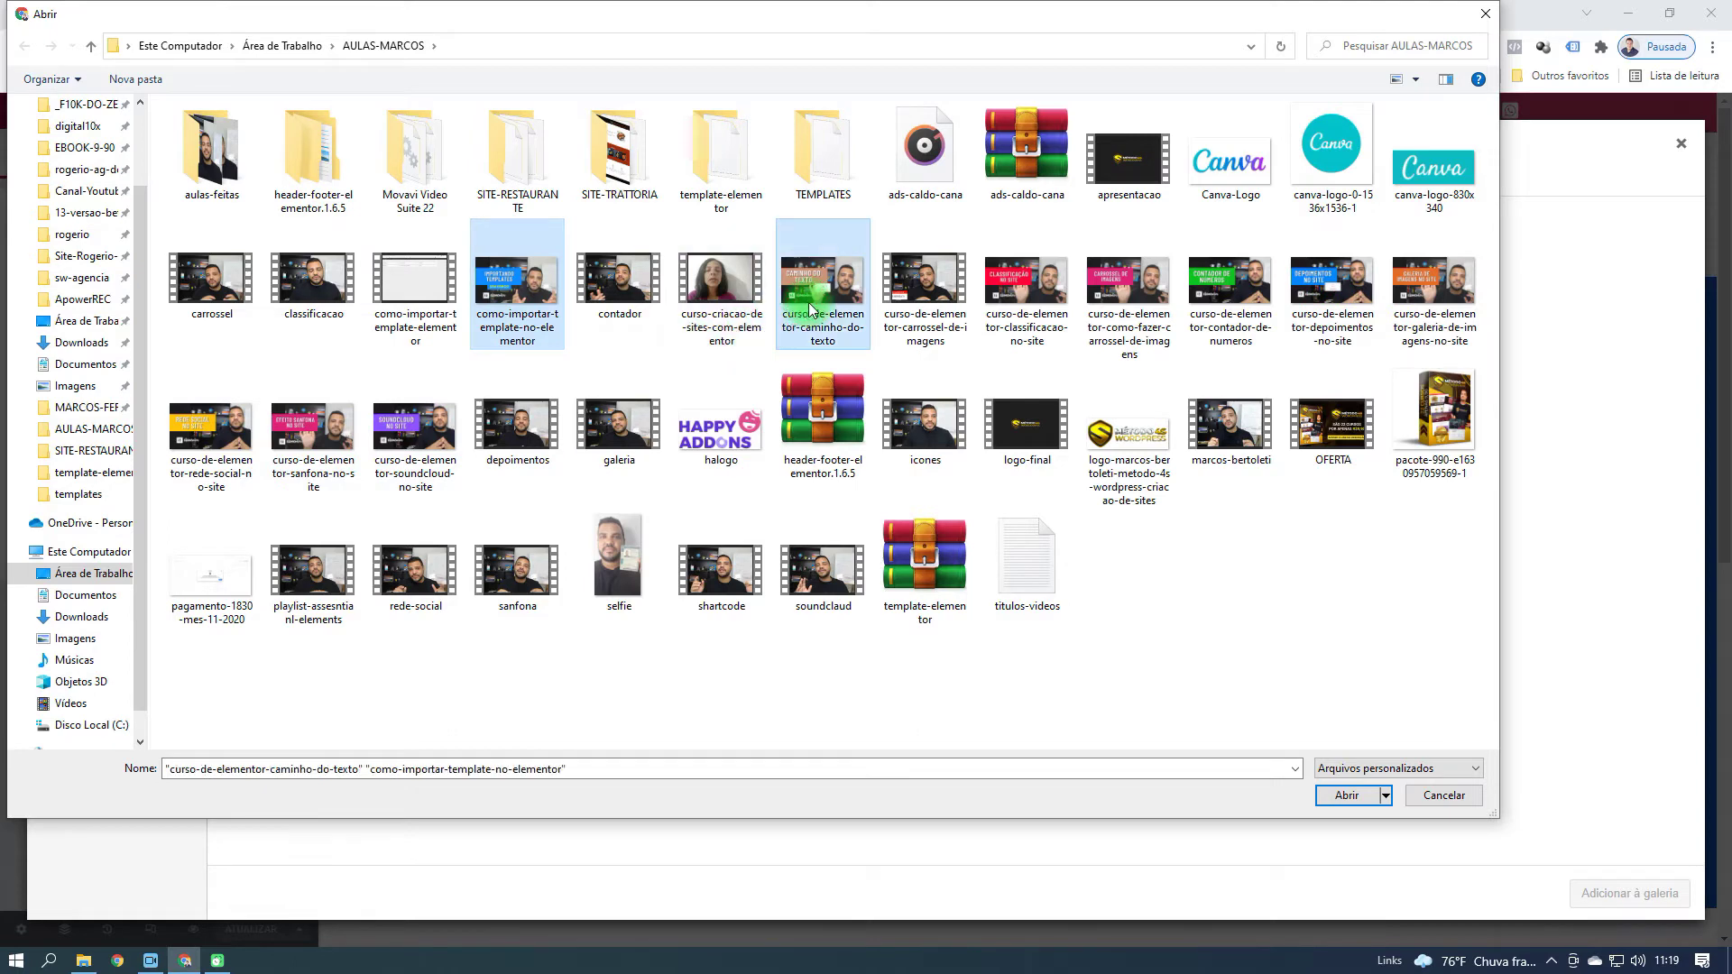
ctrl+click(1027, 289)
ctrl+click(823, 293)
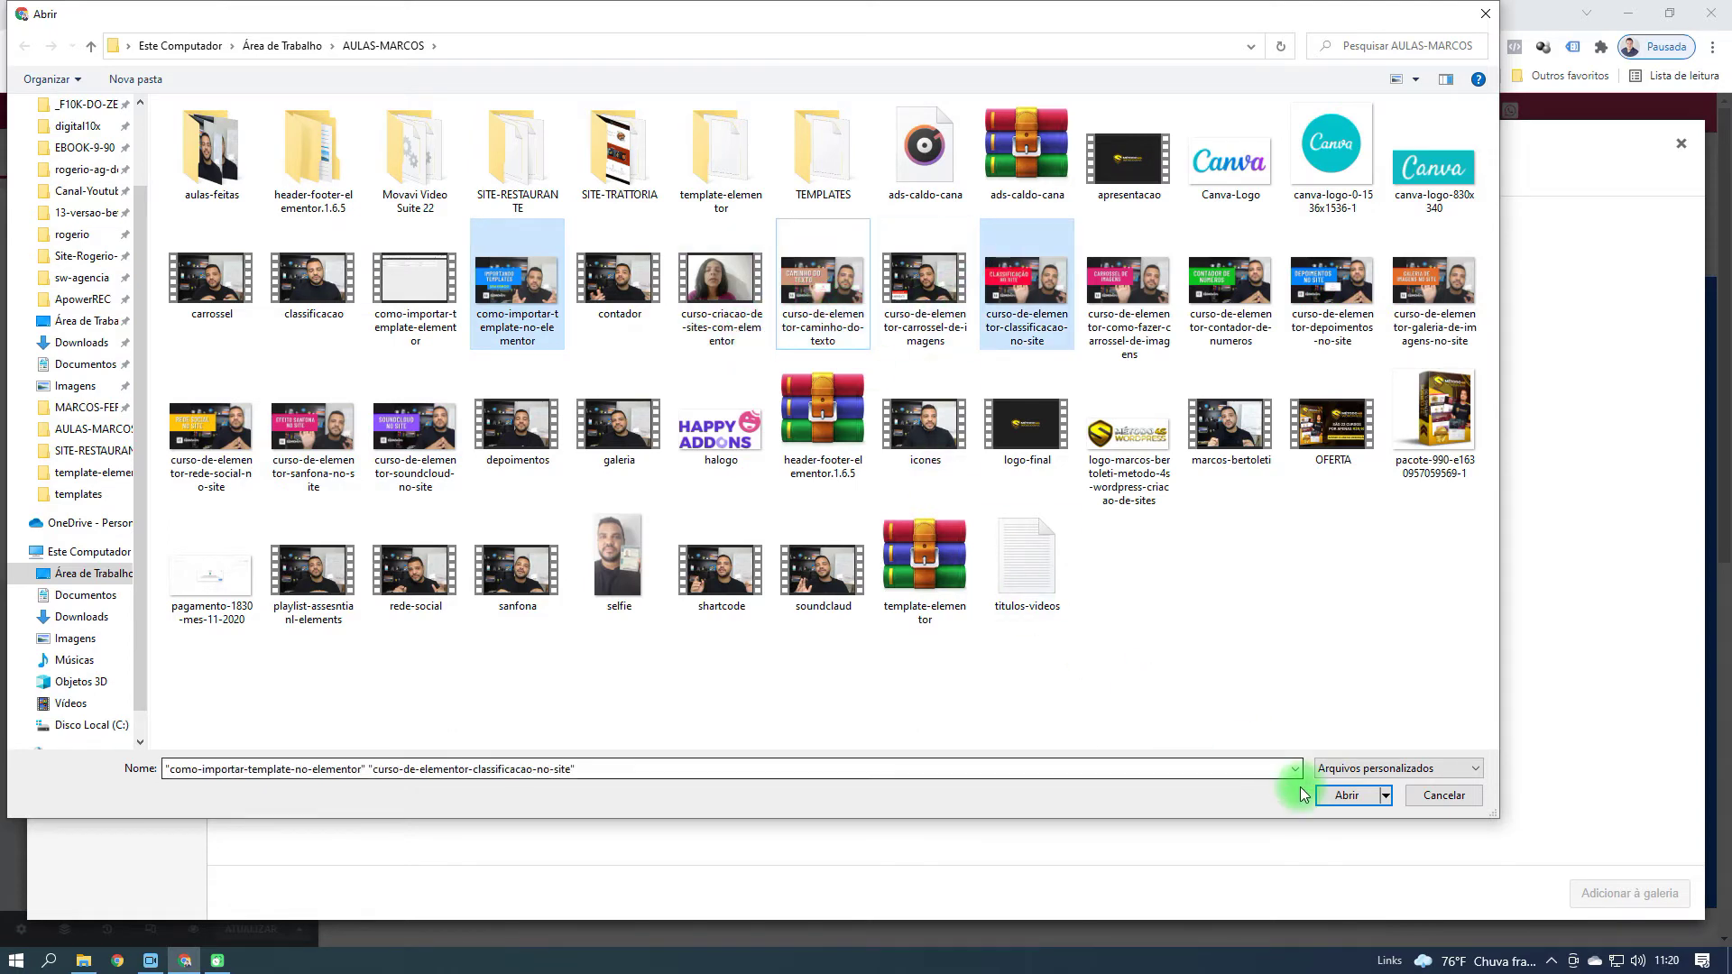
click(1330, 790)
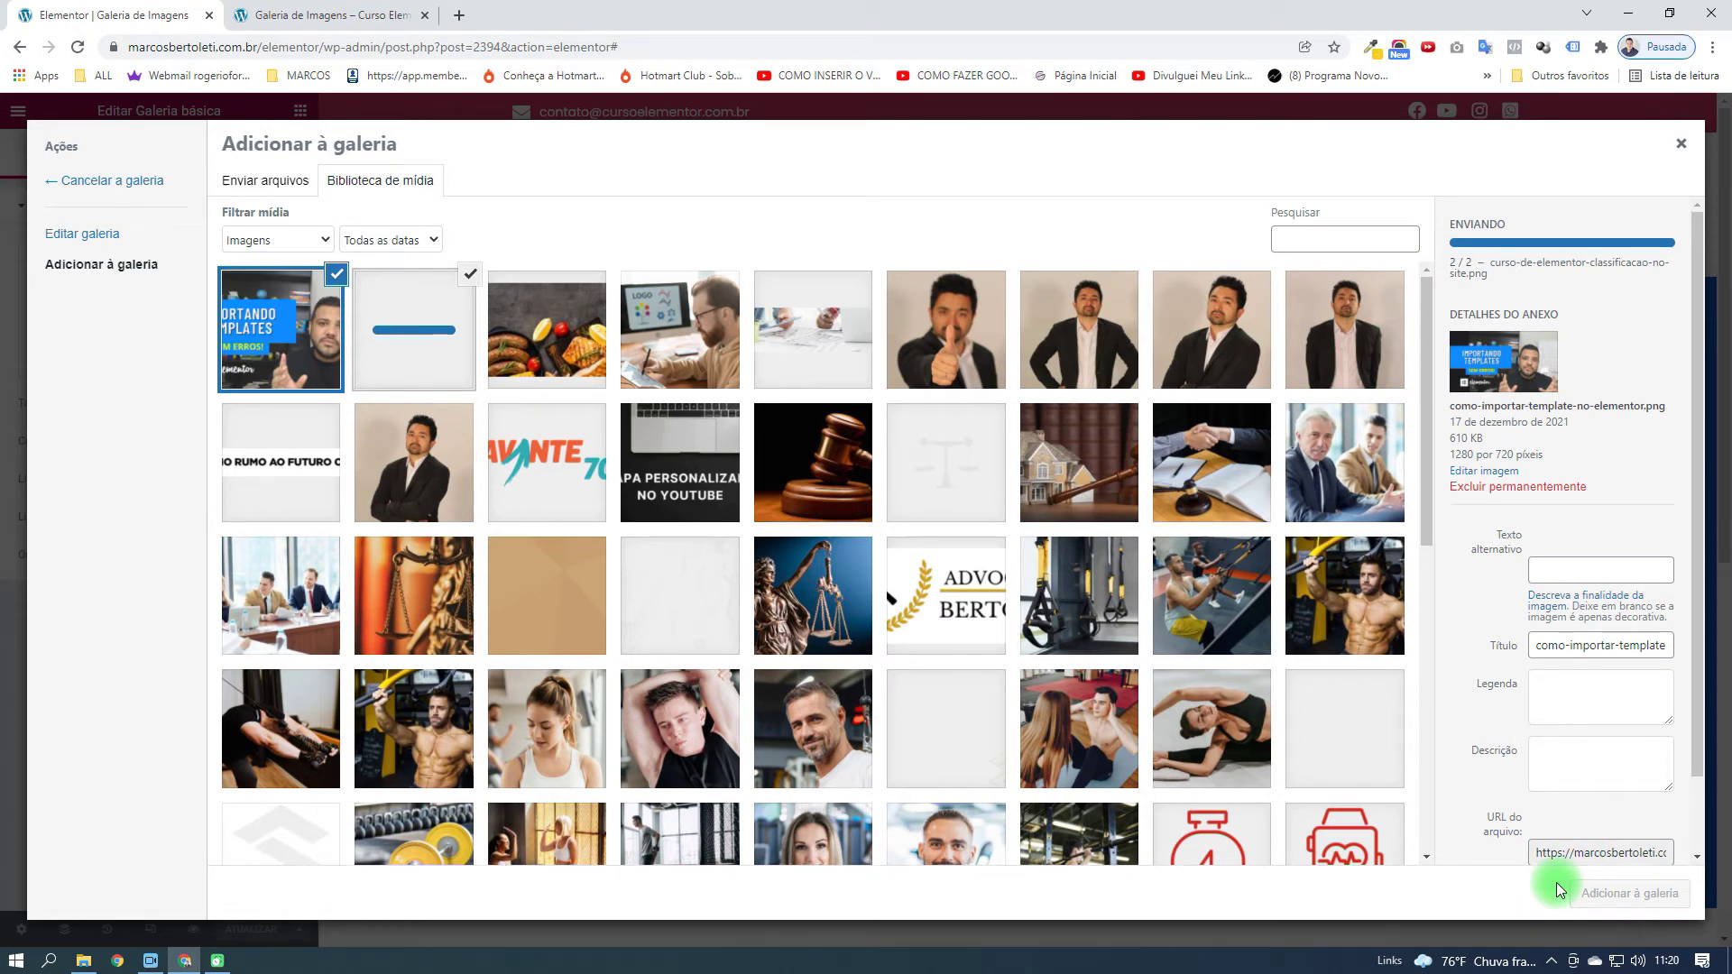
click(1610, 893)
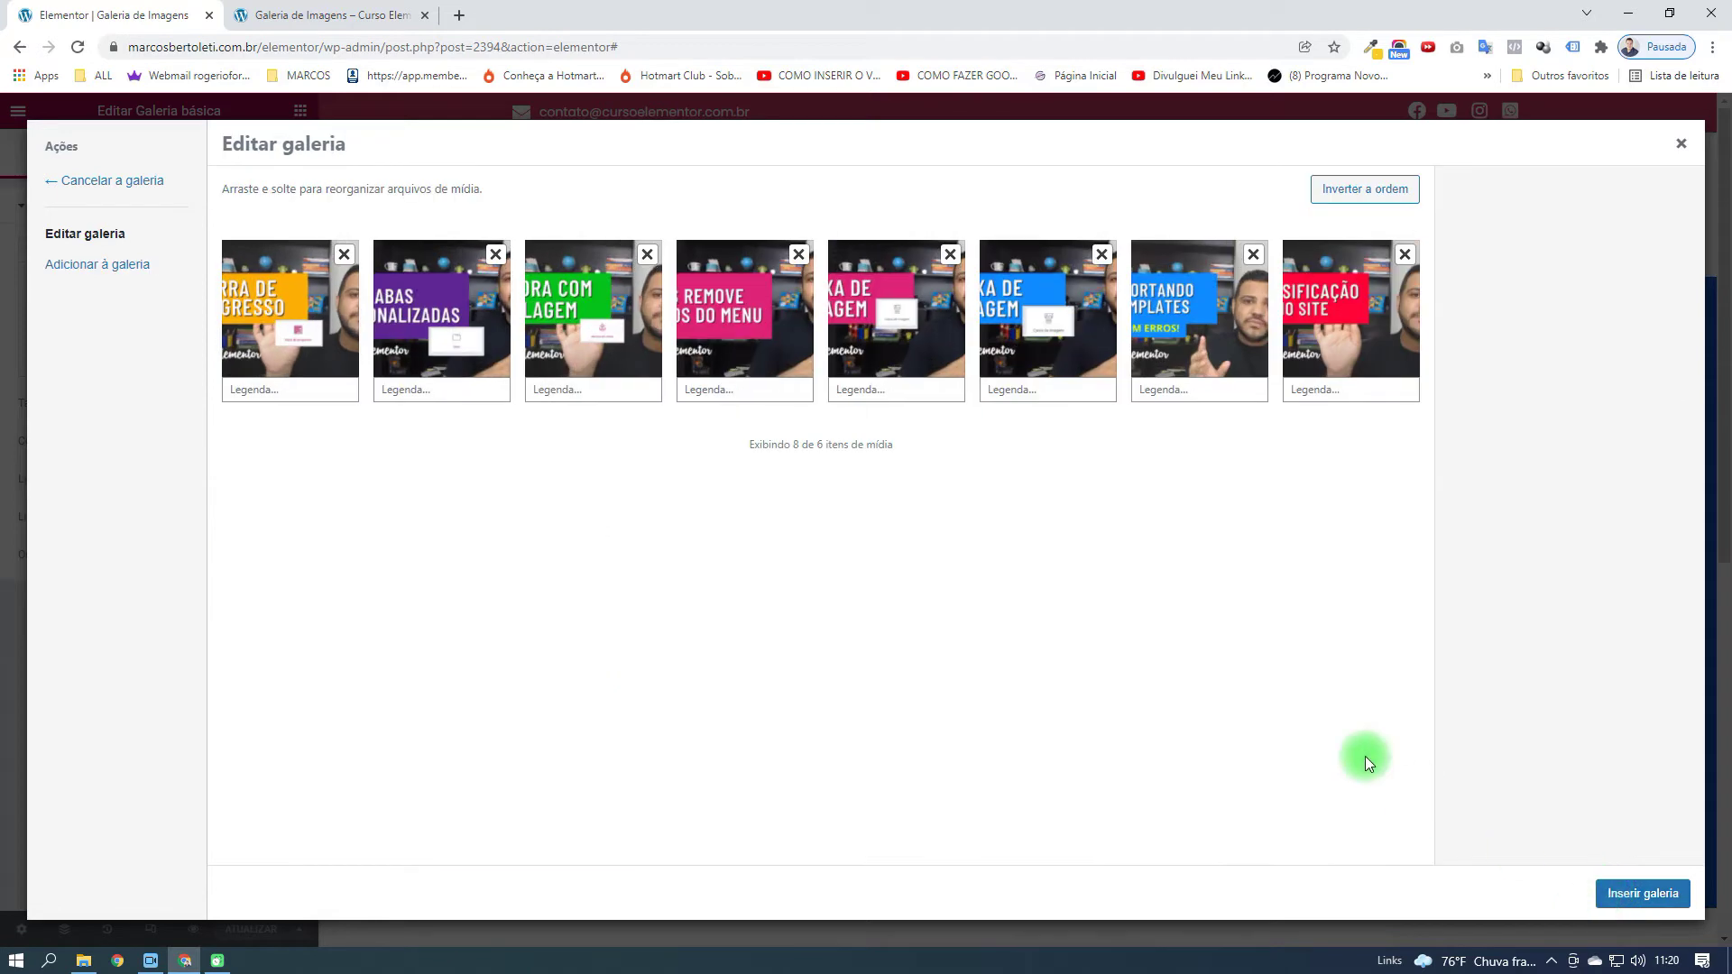
Rearrange the gallery with Classificação no Site first and CSS Remove Textos do Menu seventh, and insert it
drag(1331, 374, 594, 340)
drag(900, 335, 1209, 343)
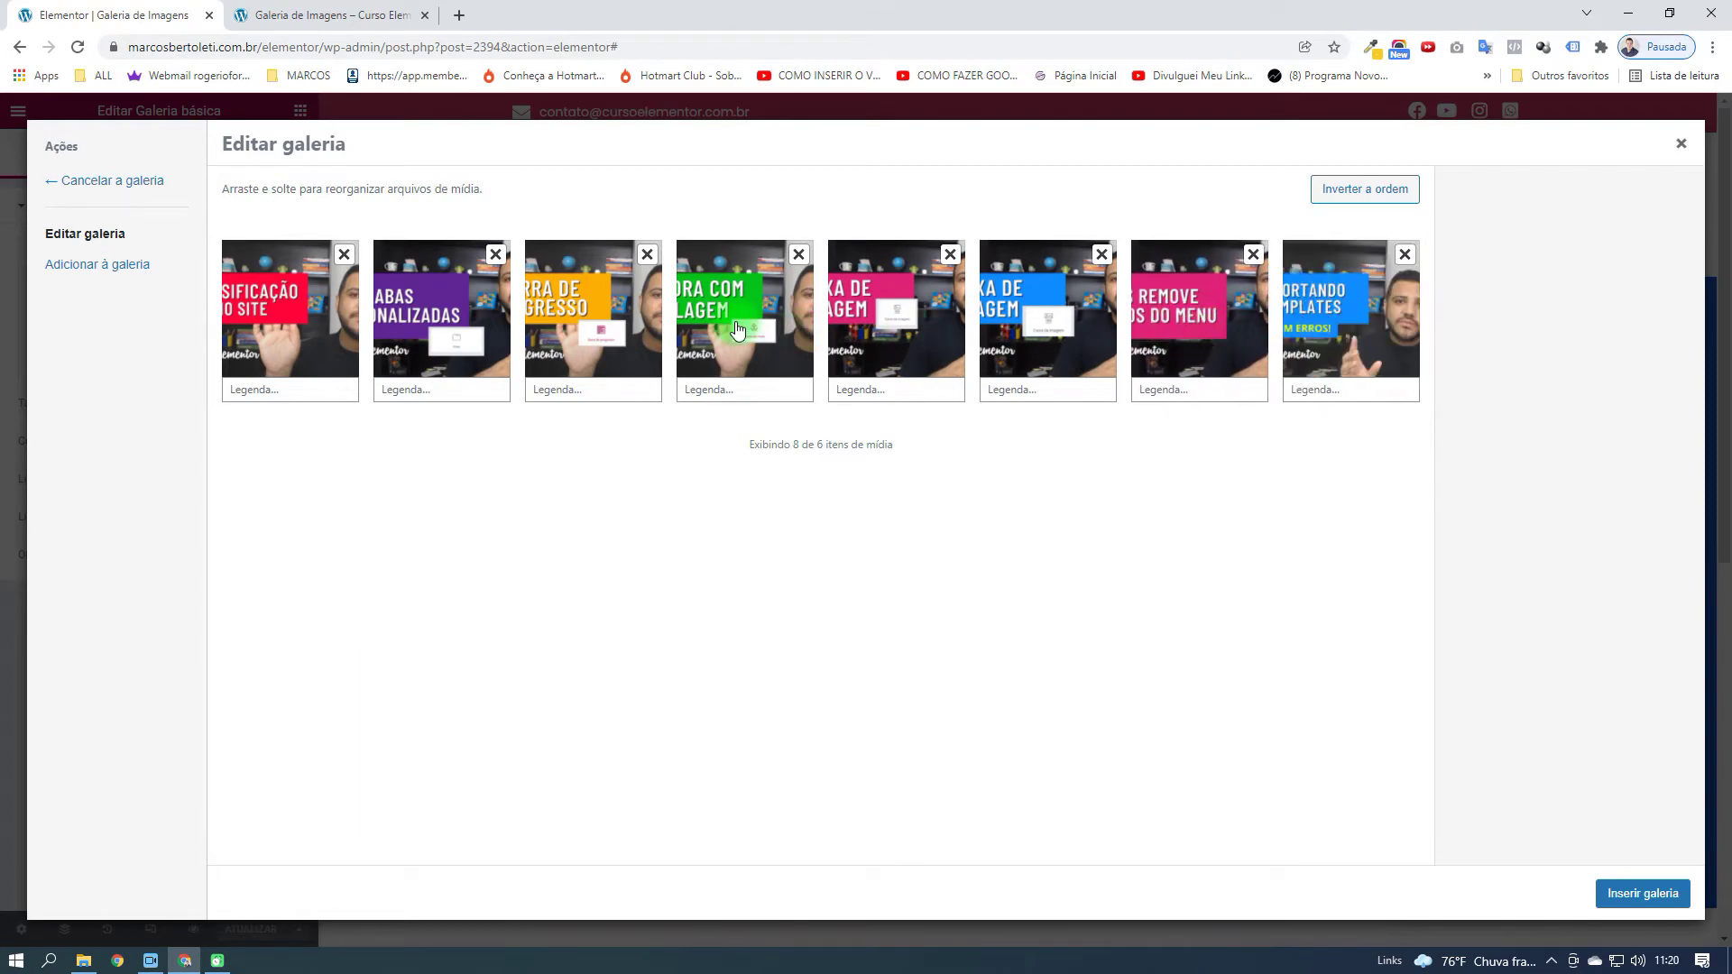
click(1628, 891)
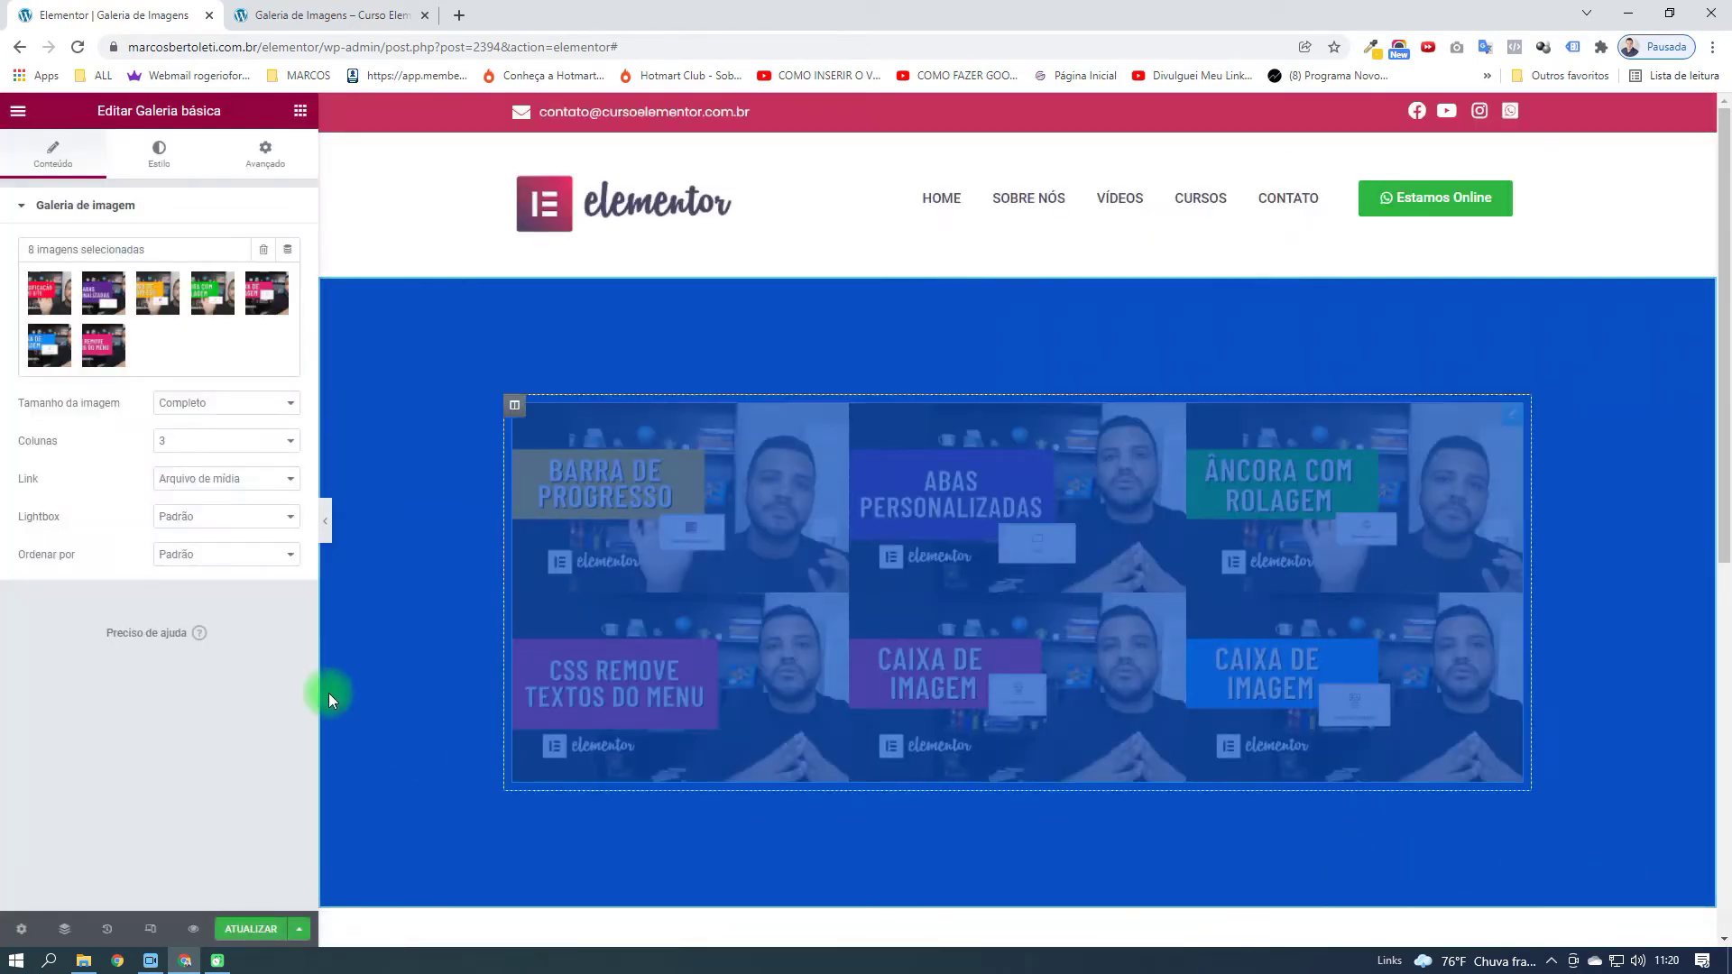
Set the gallery to 4 columns, update the page and return to the preview
scroll(379, 659, down, 2)
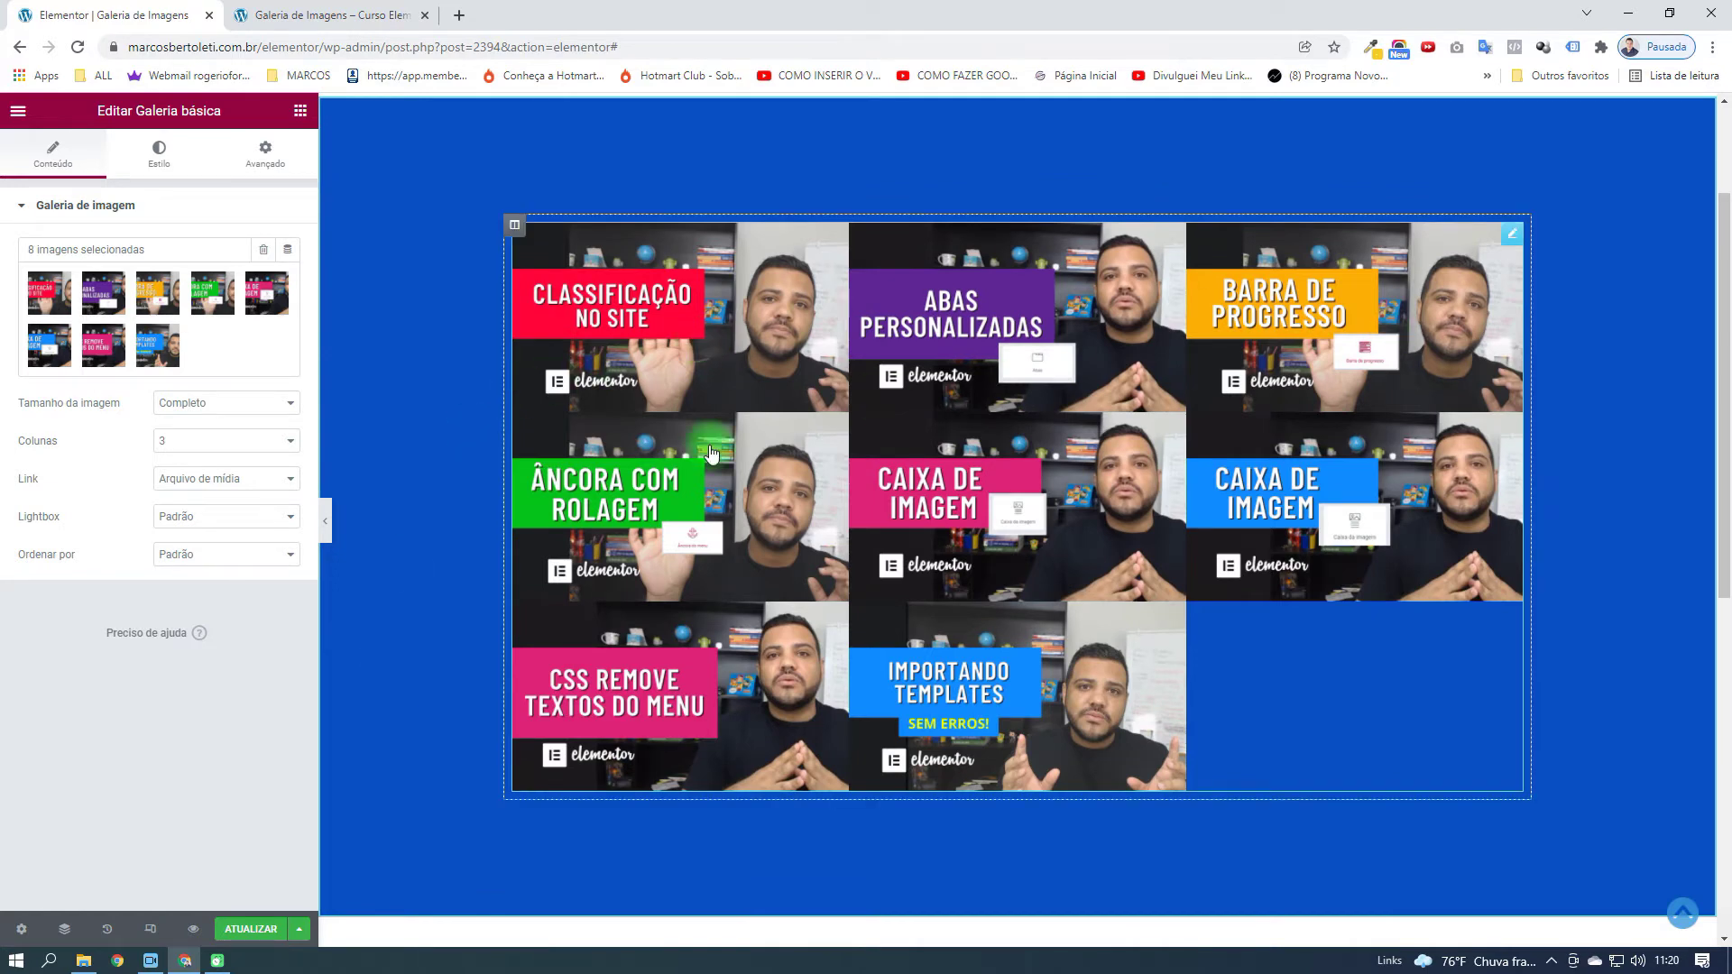
click(222, 440)
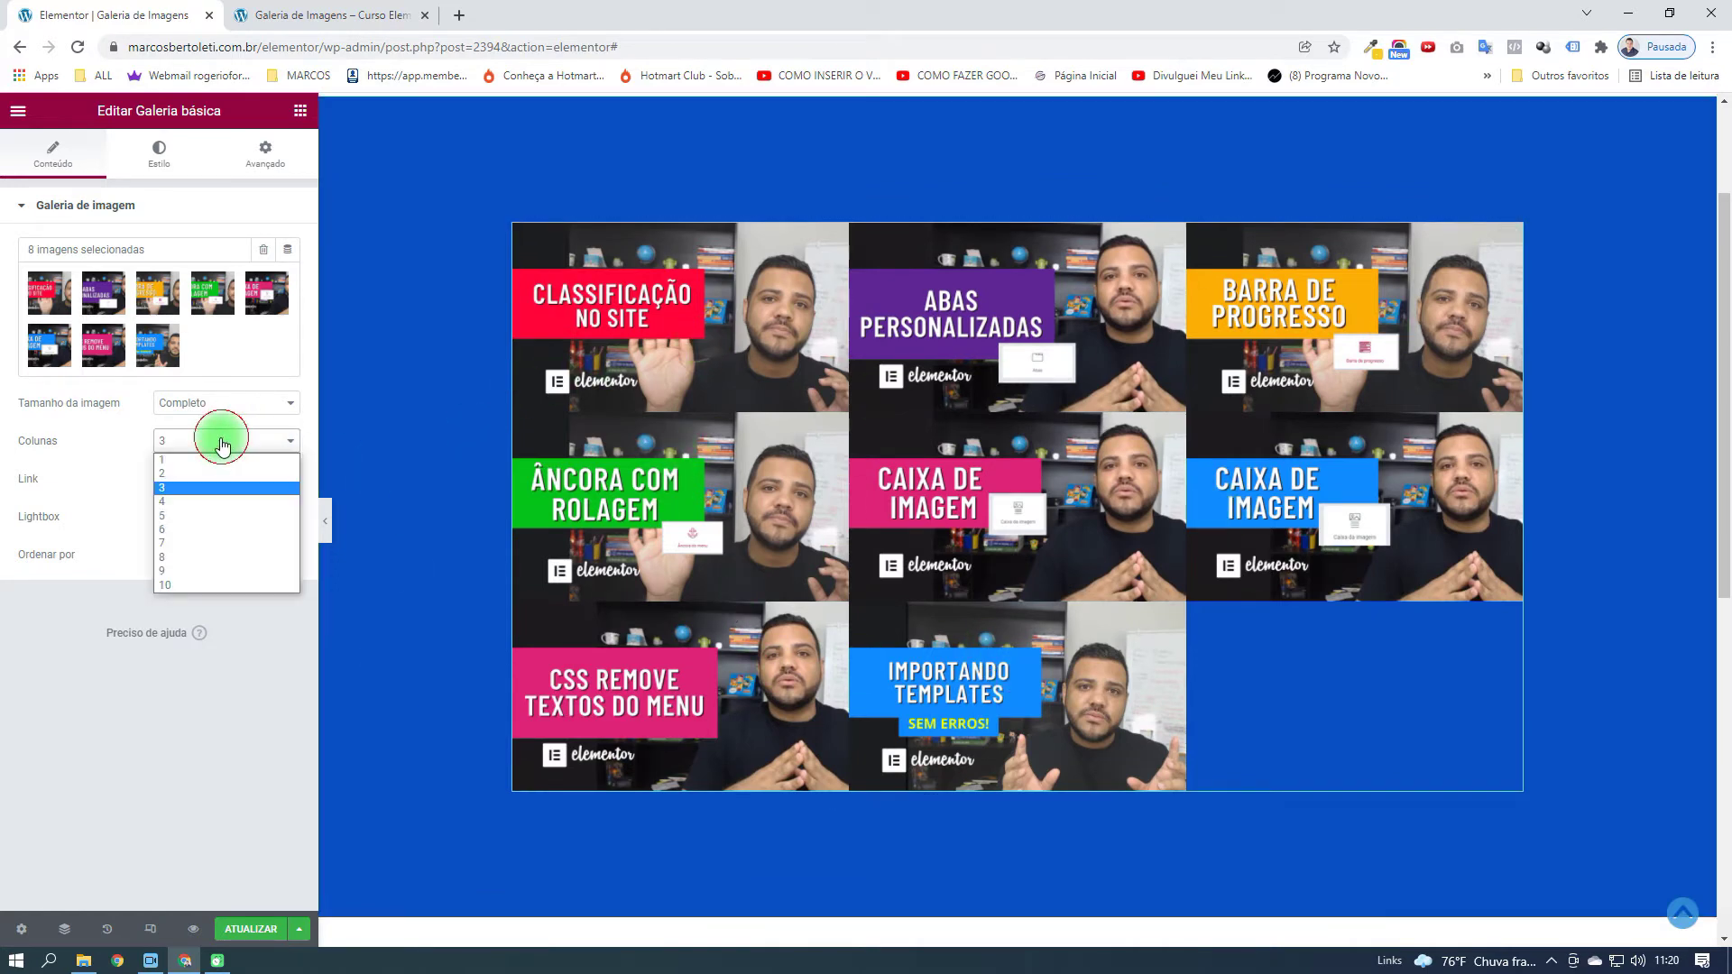
click(204, 502)
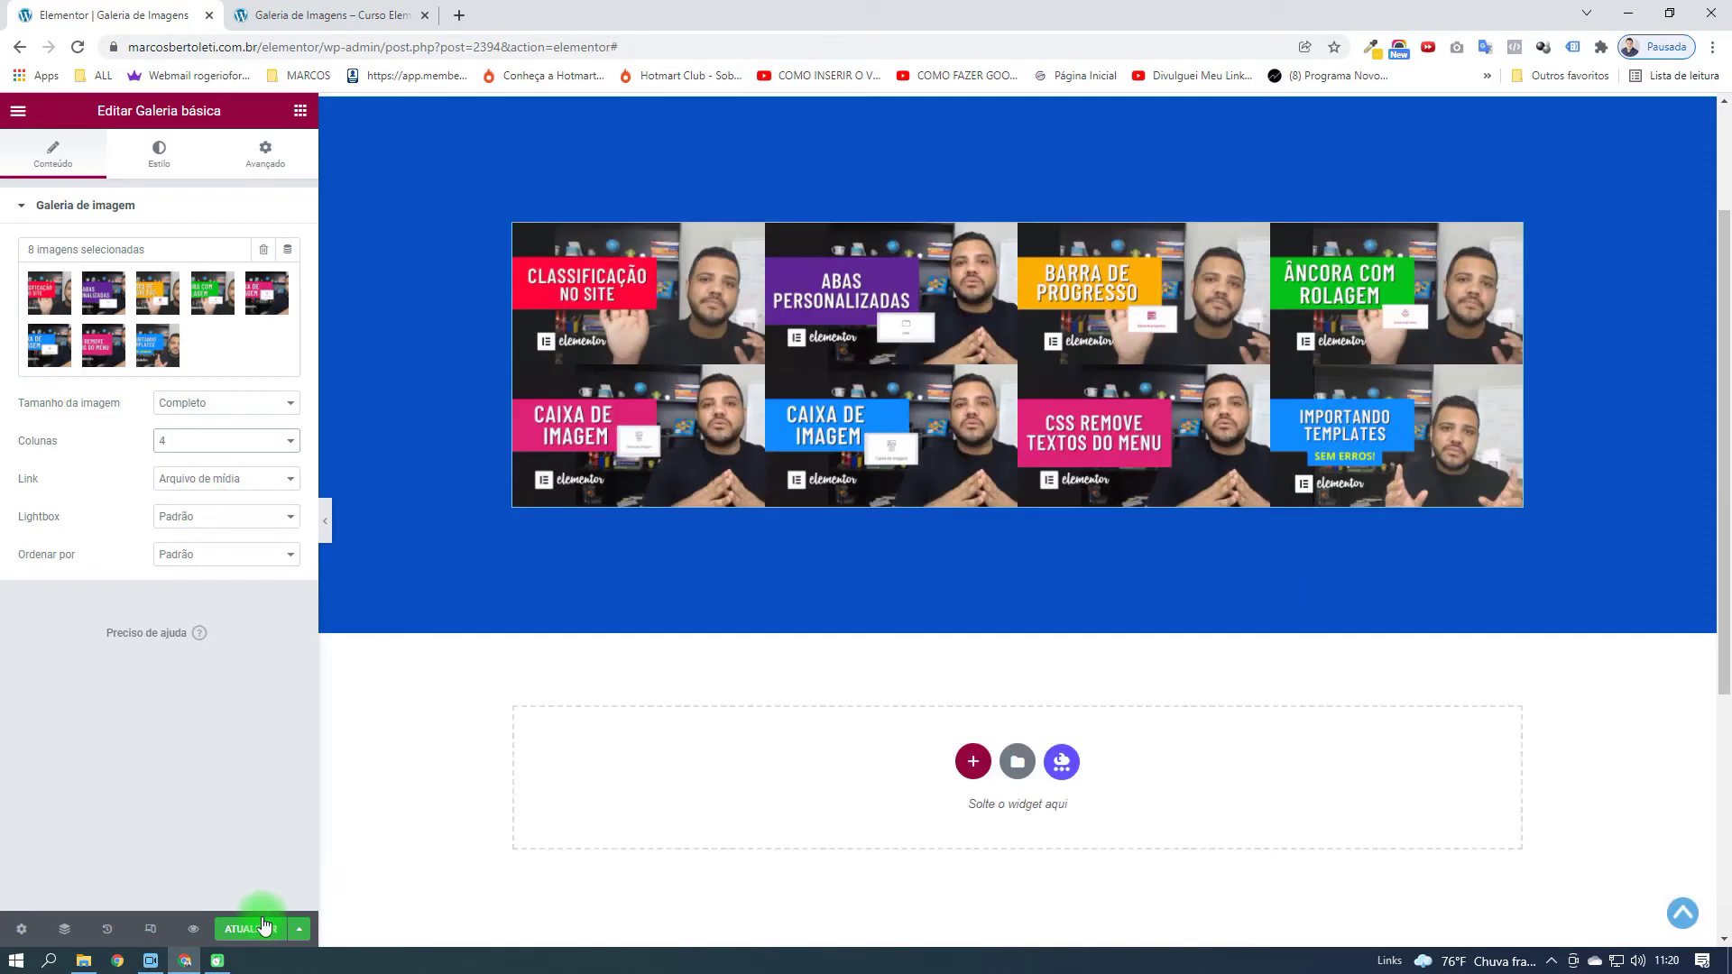
click(251, 930)
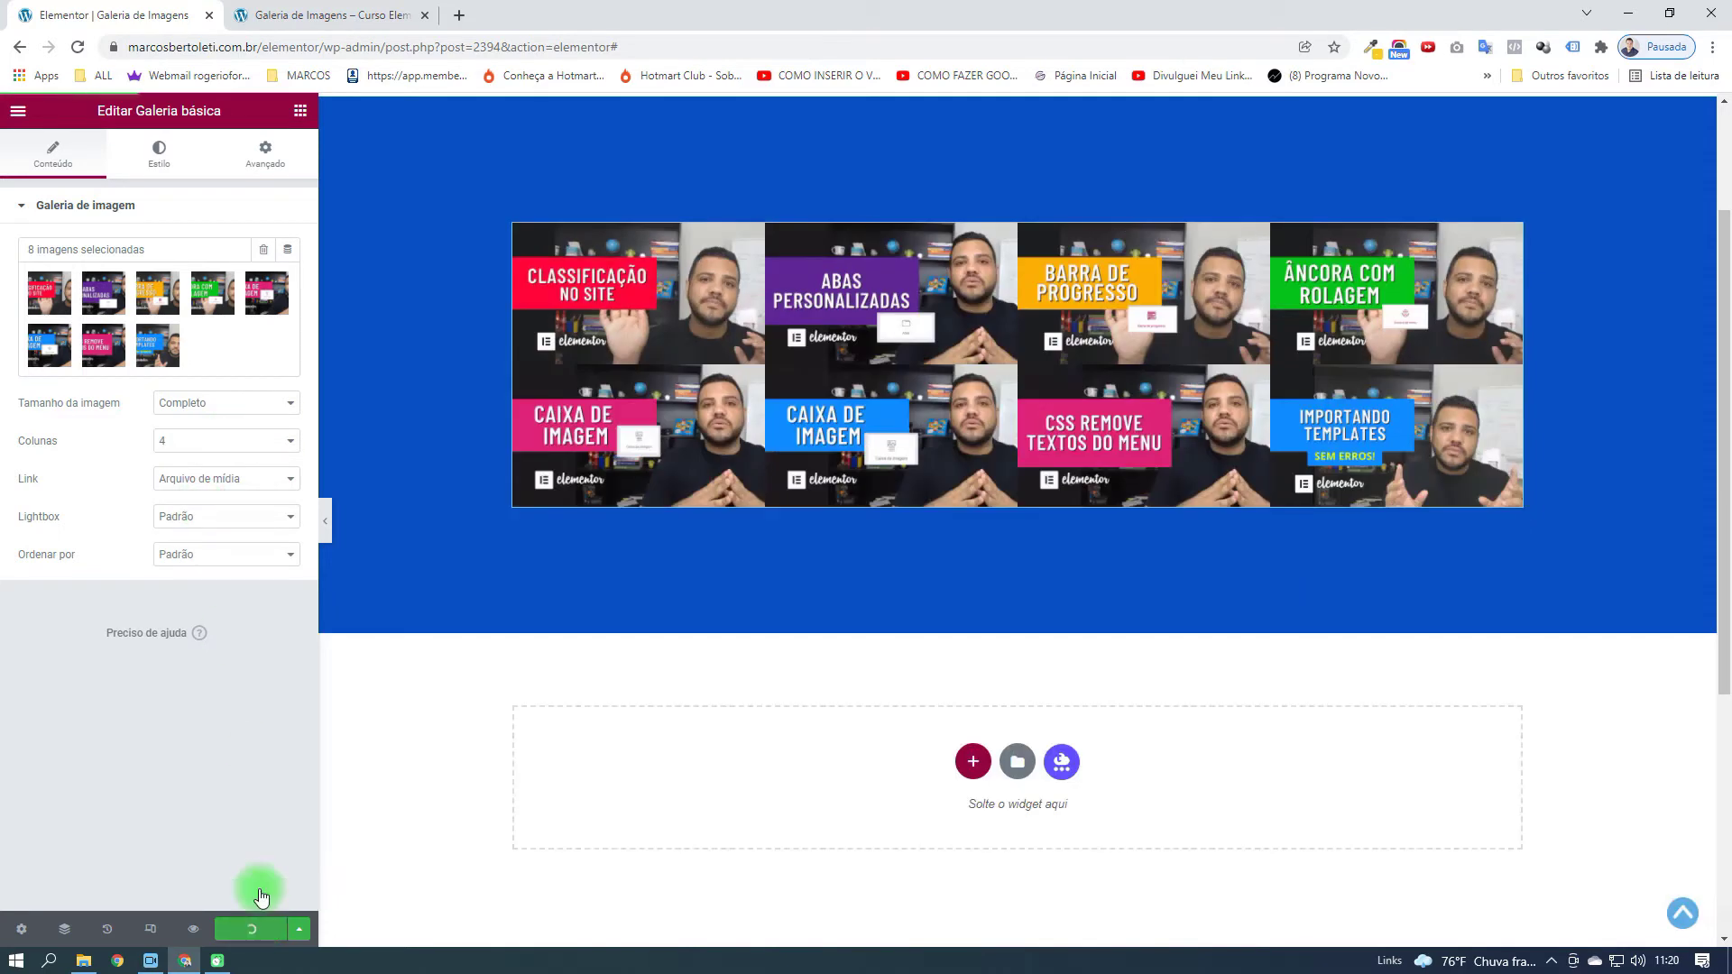
click(327, 12)
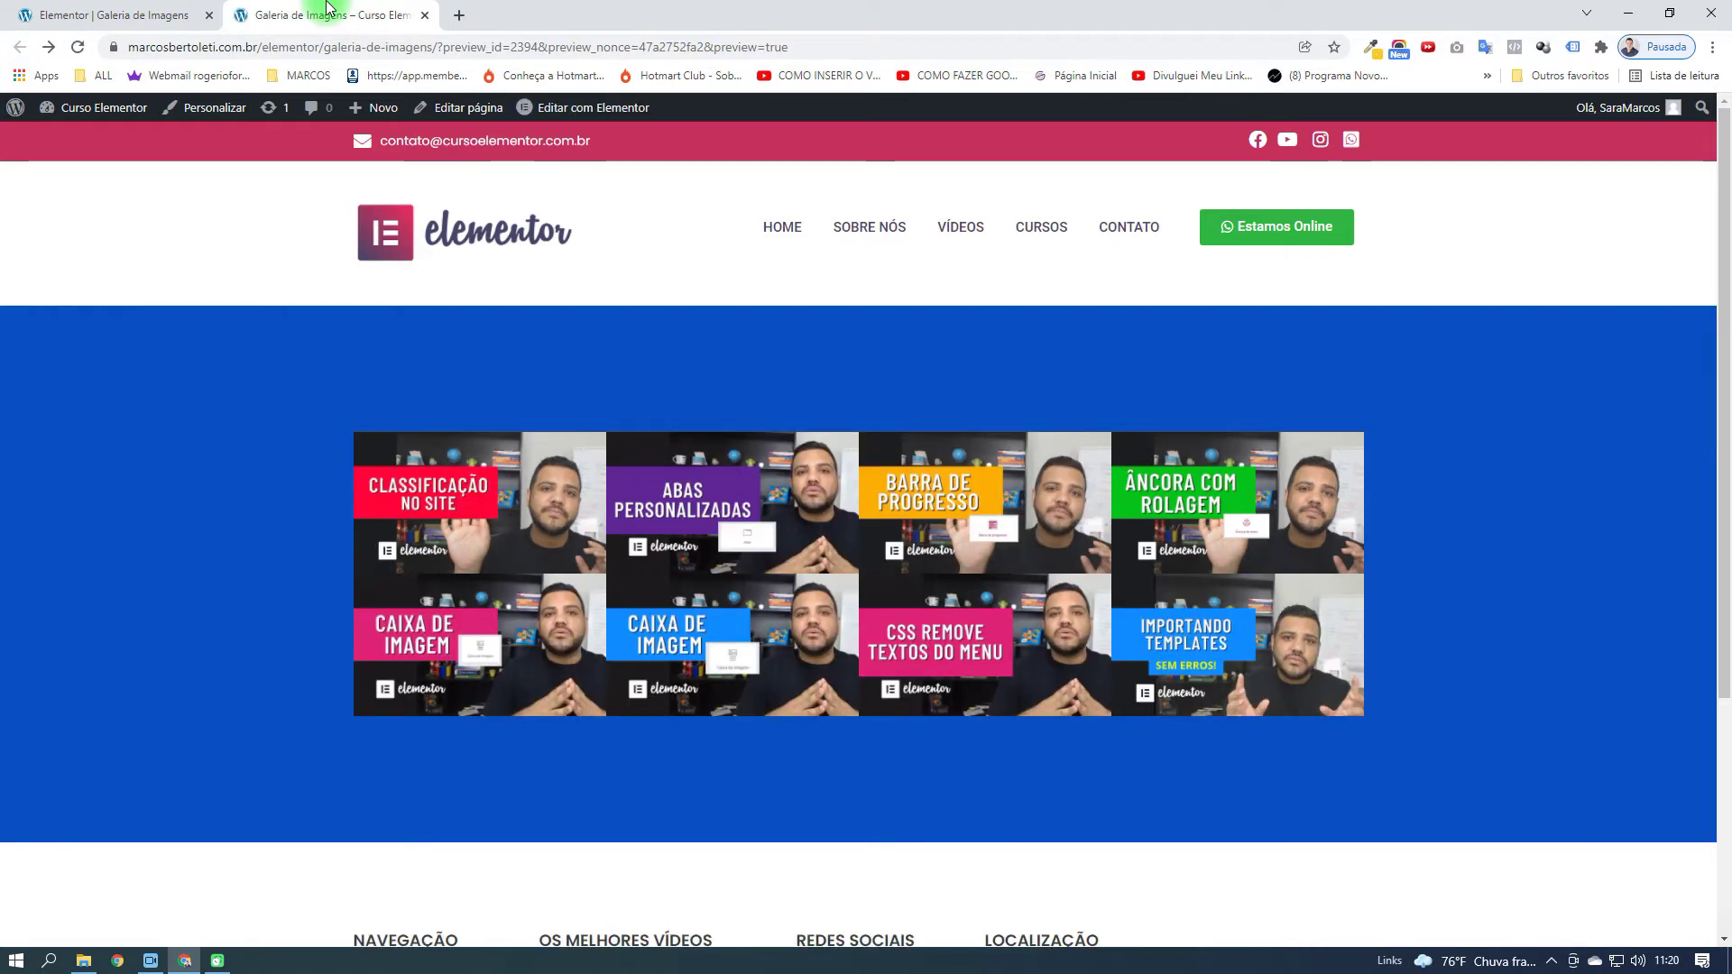
Open the Classificação no Site image in the lightbox, browse backward and forward through the images and close it
click(461, 483)
click(45, 433)
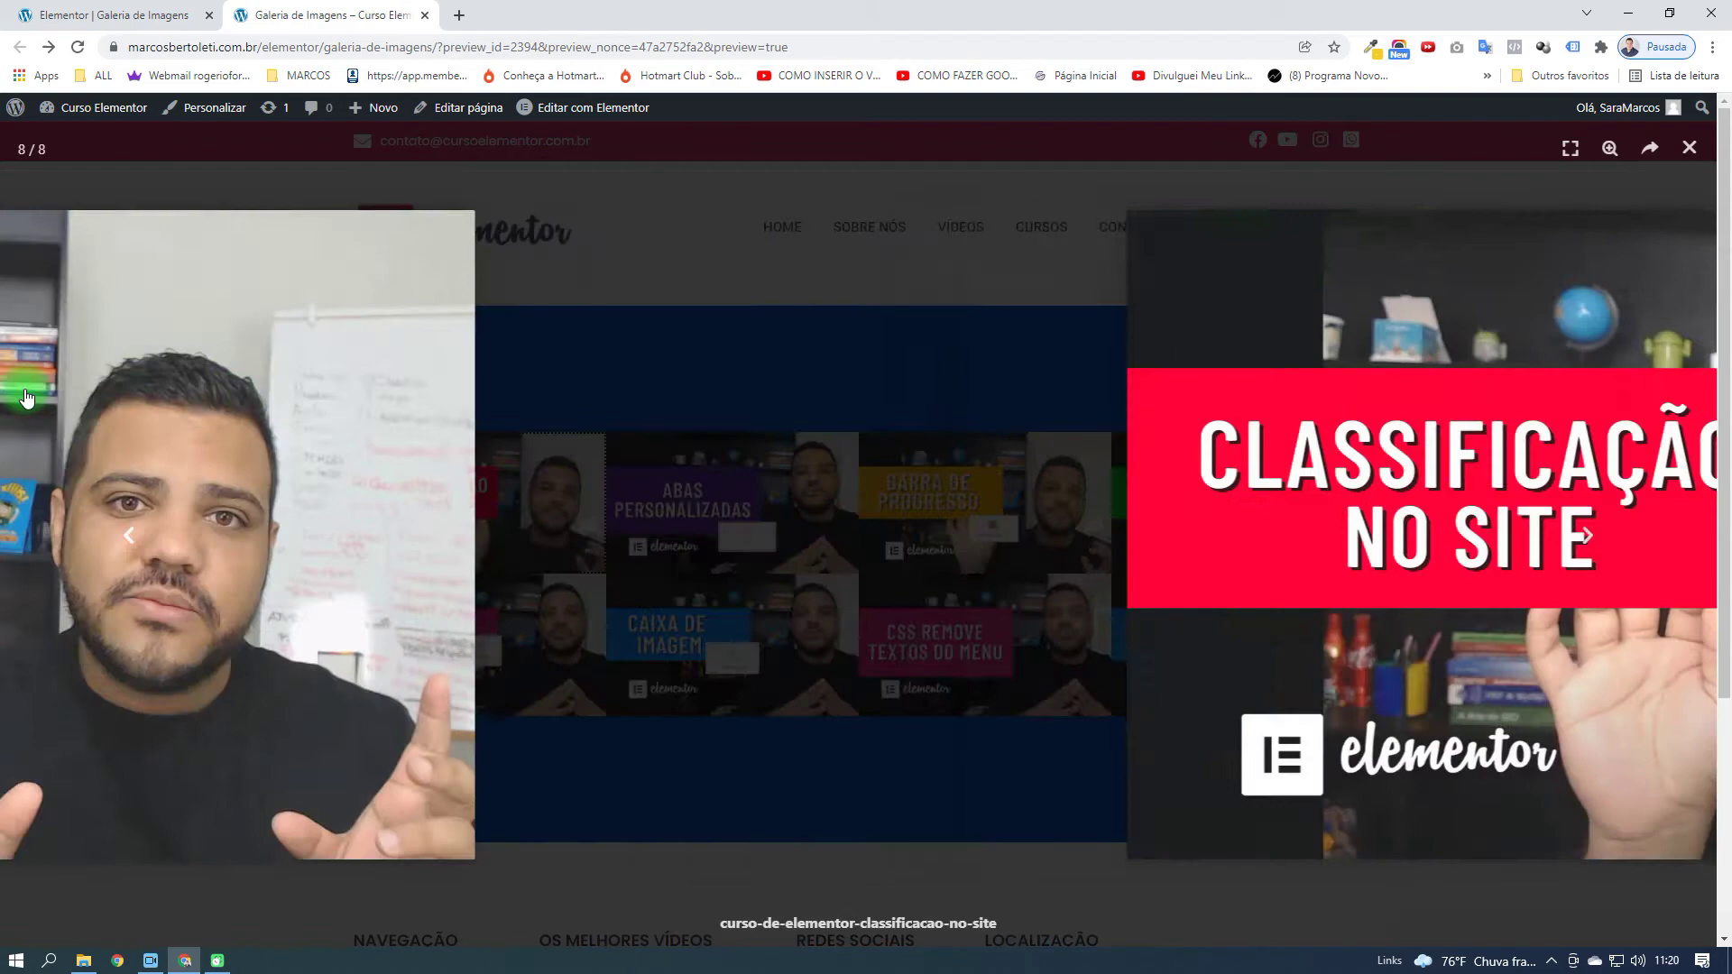
click(60, 448)
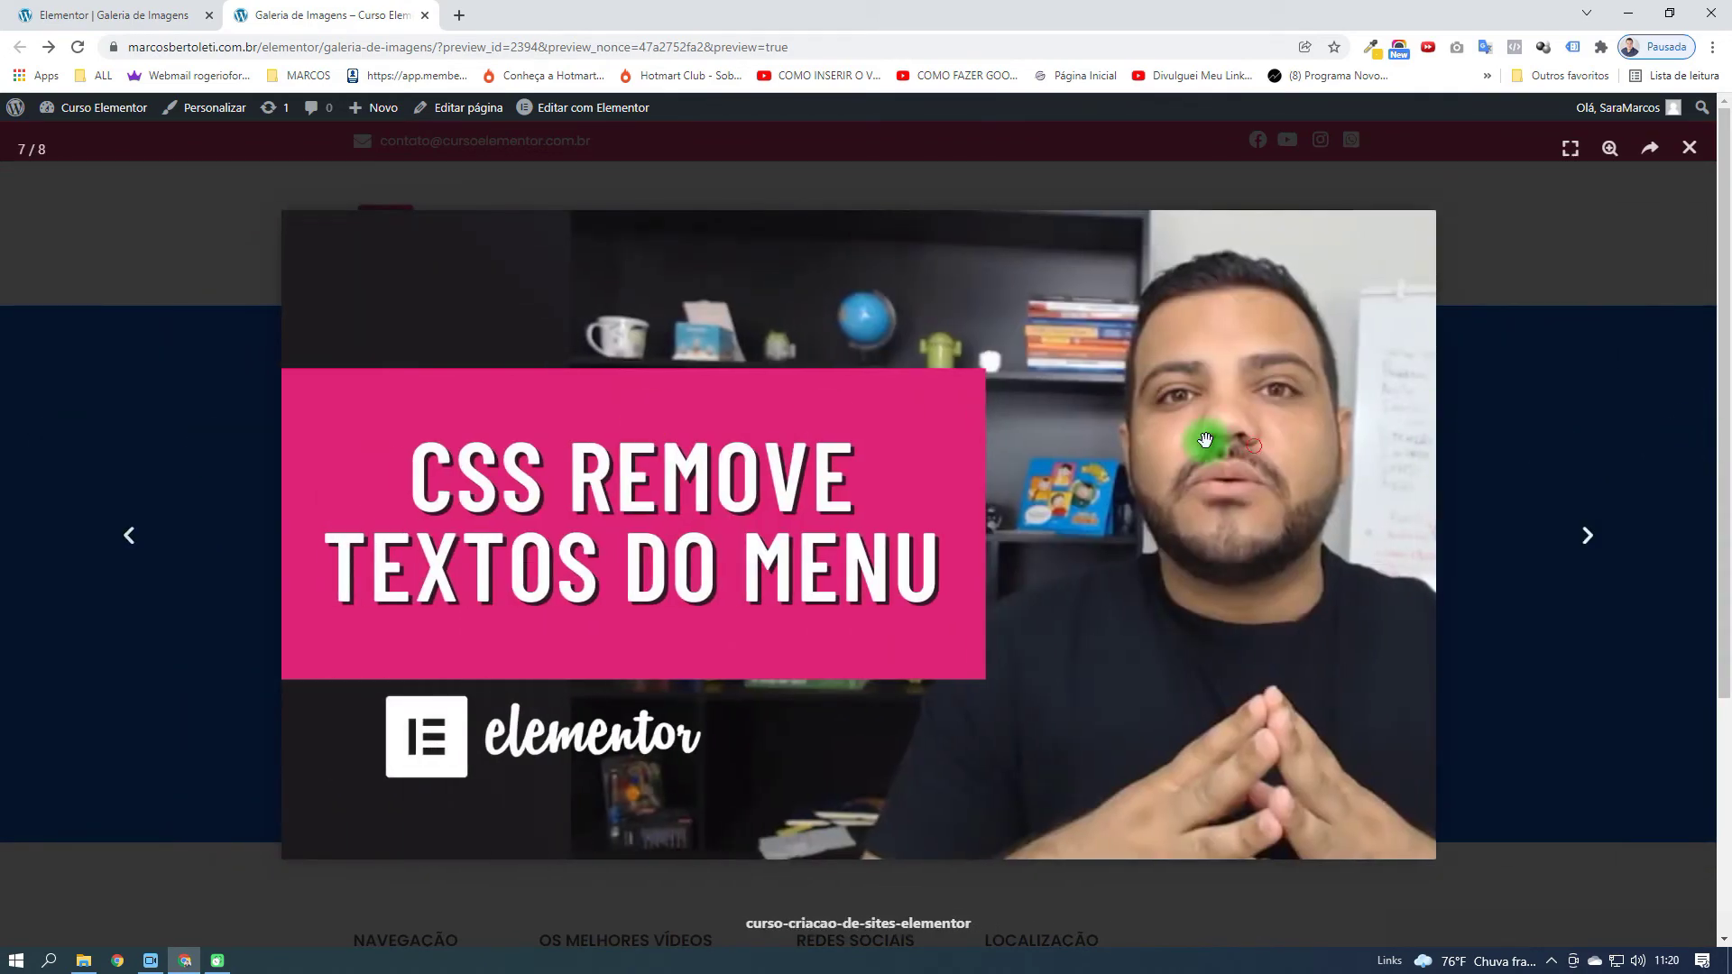
key(Right)
key(Right)
click(1689, 148)
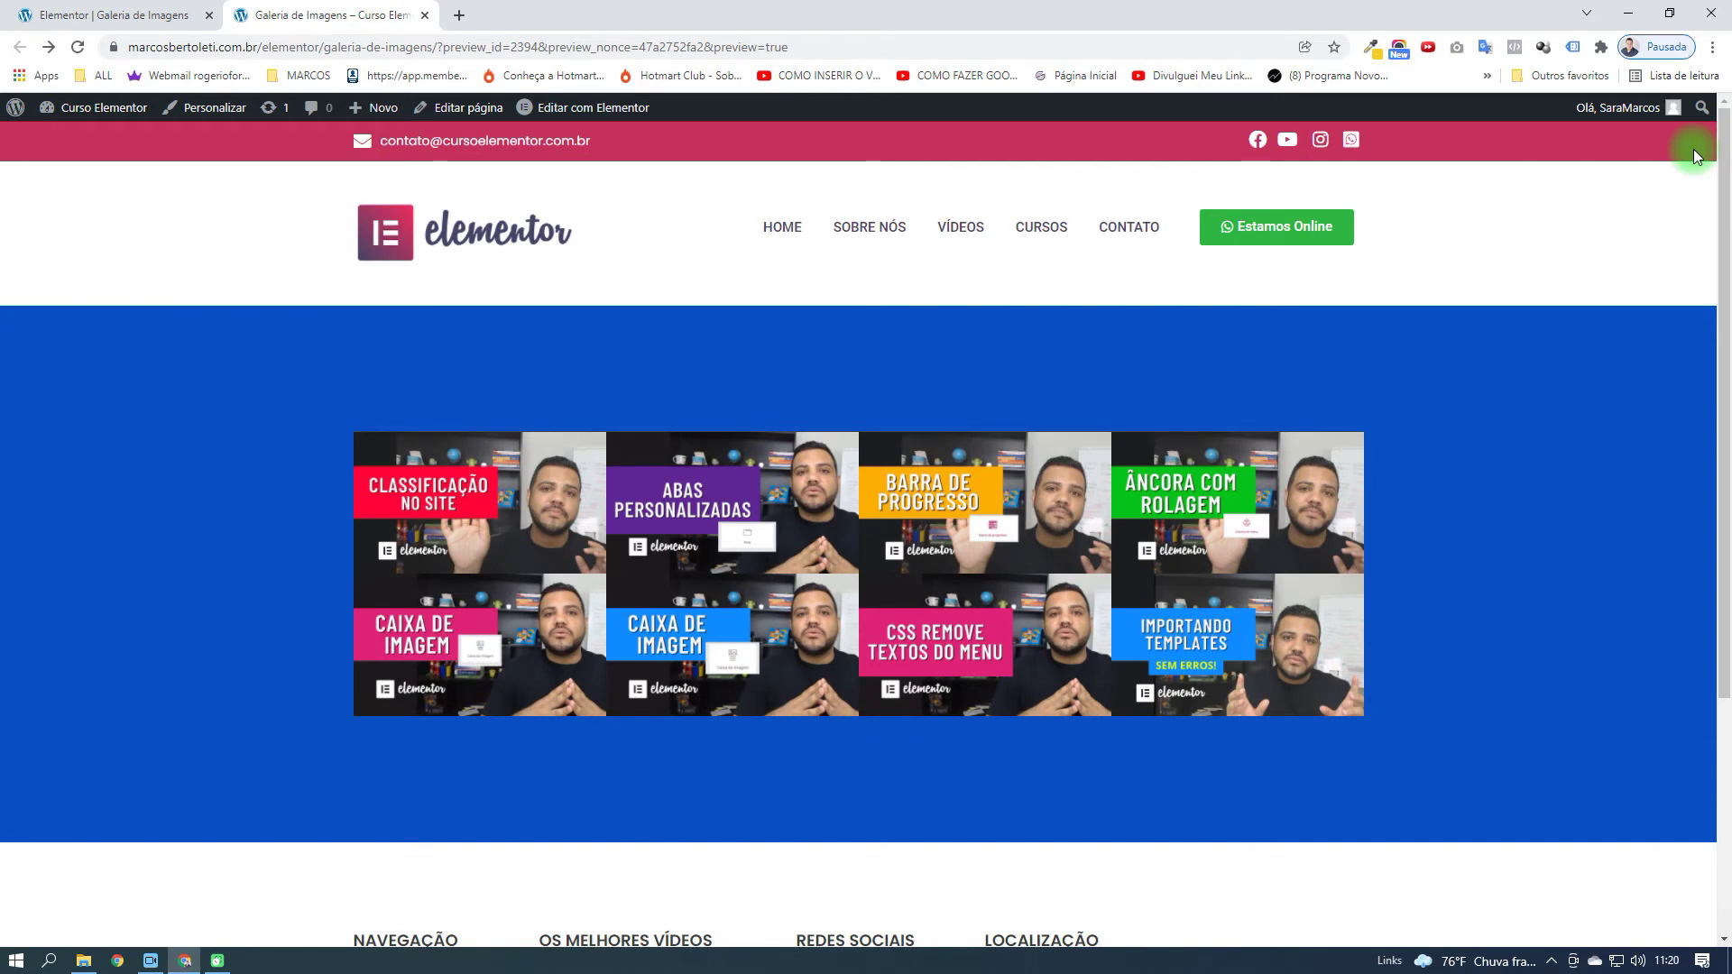
Return to the editor and examine the gallery in responsive mode at mobile and tablet sizes
click(181, 15)
click(149, 929)
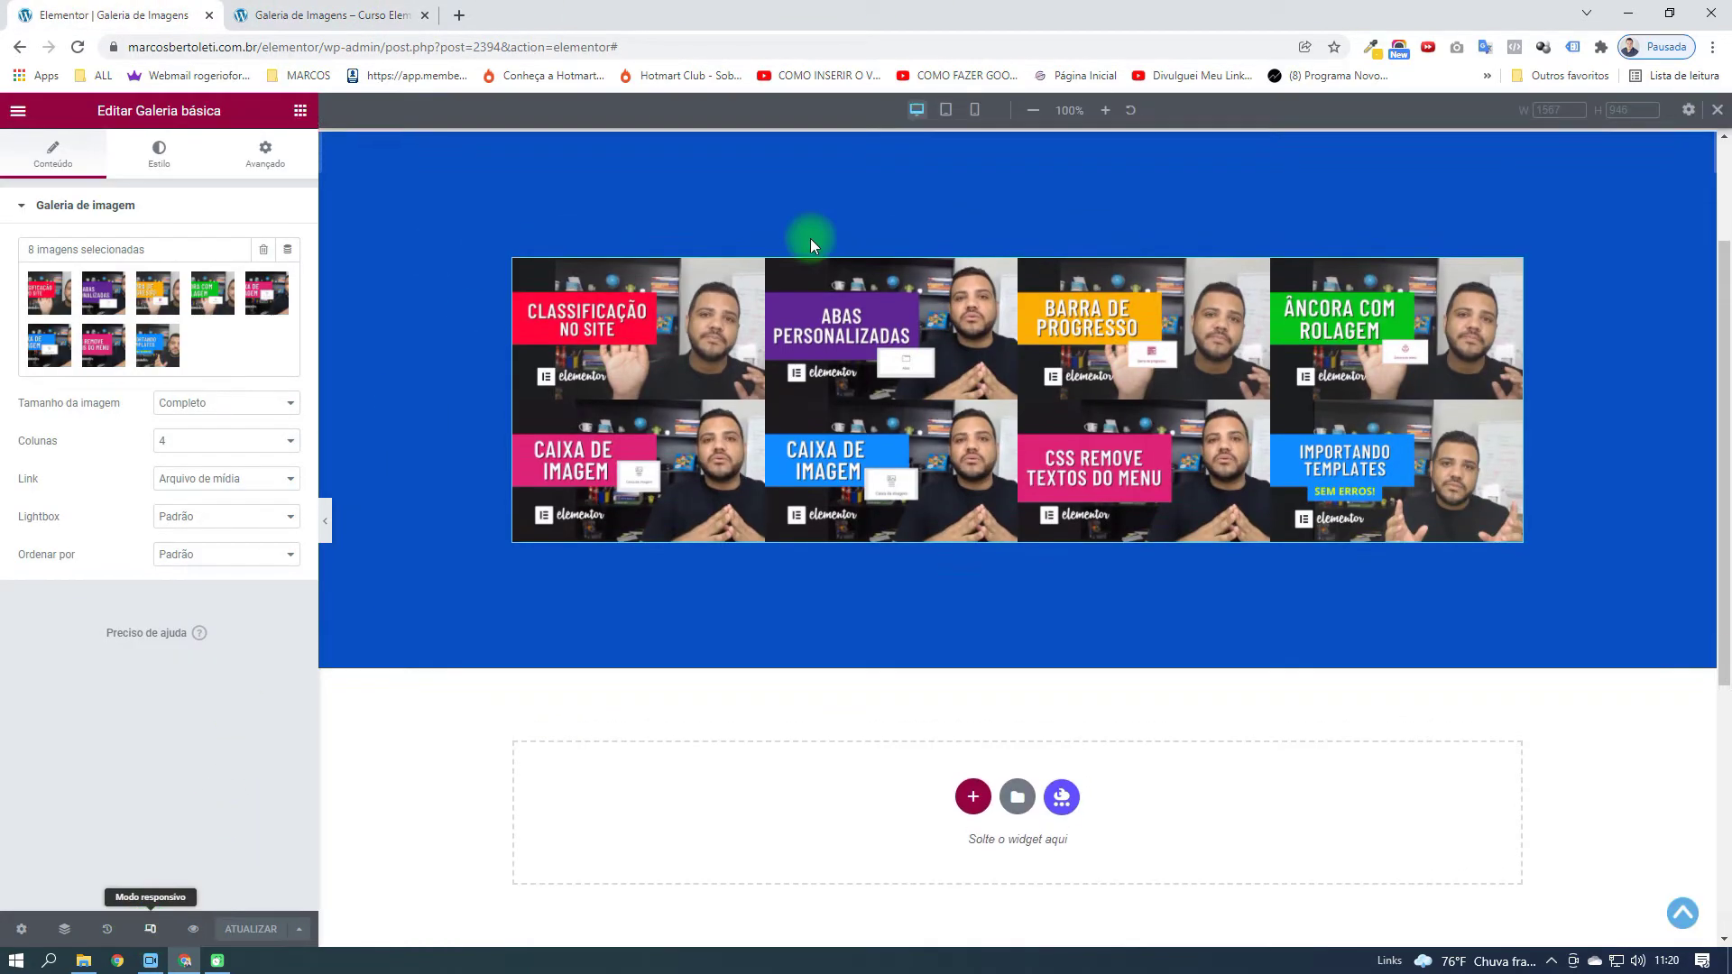
click(974, 111)
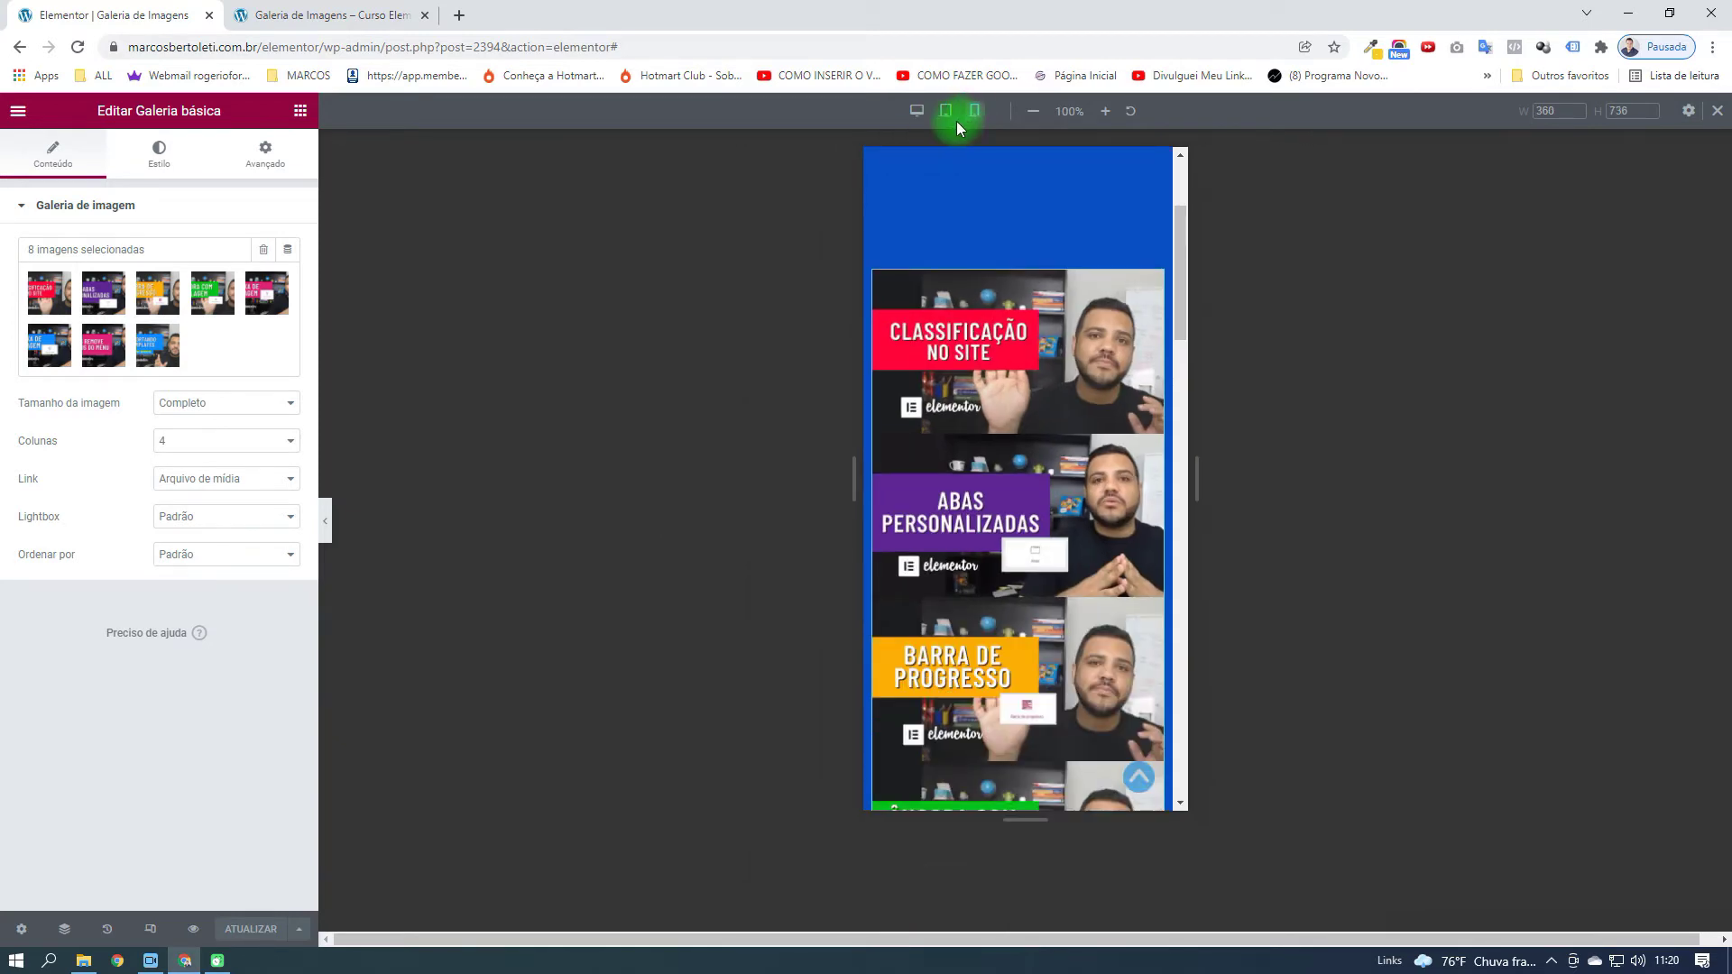
click(945, 111)
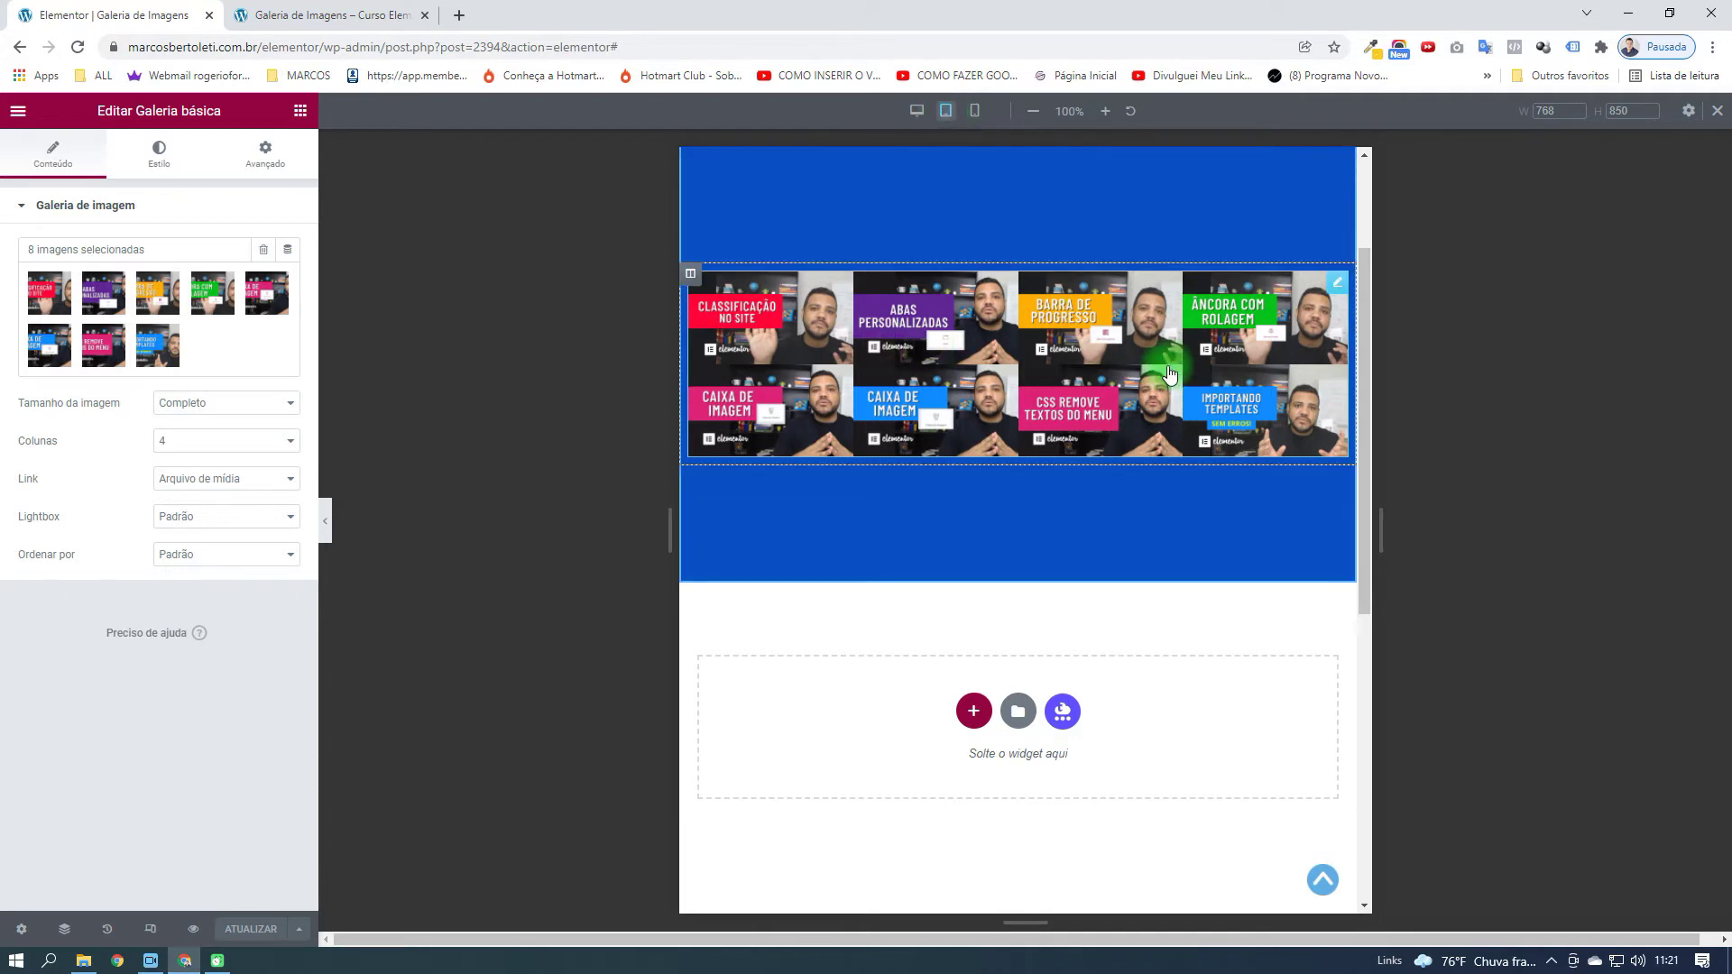
Try the gallery with 3 columns and with 2 columns in the tablet view
click(242, 442)
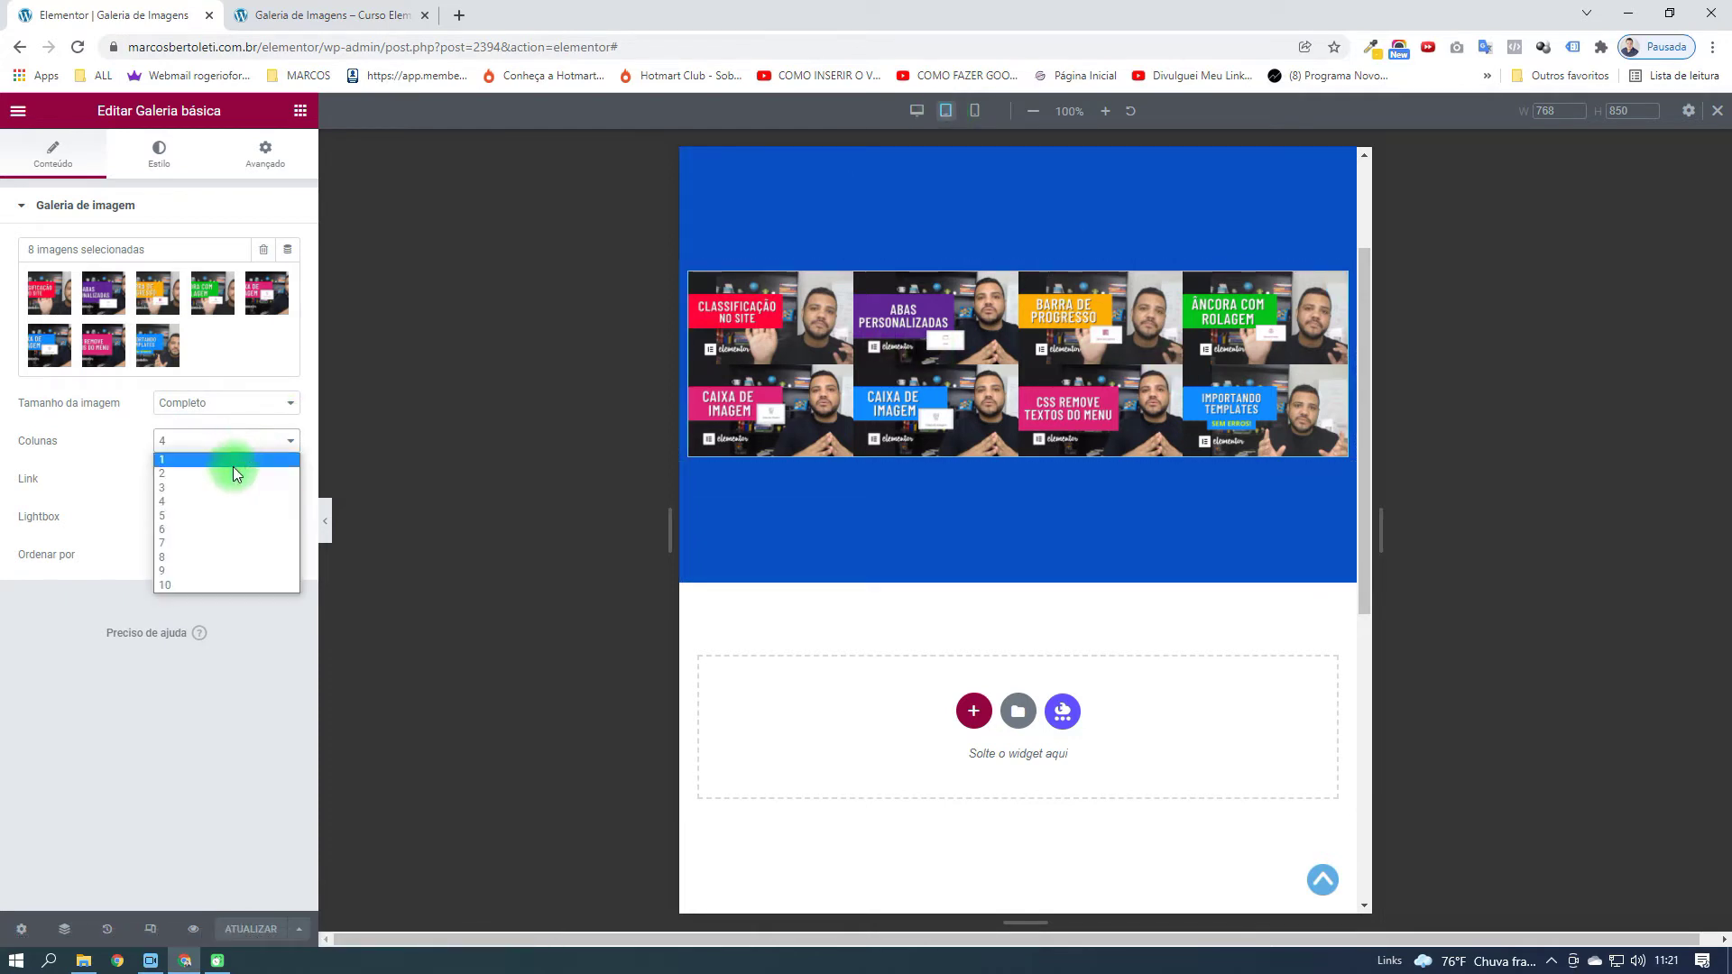
click(224, 487)
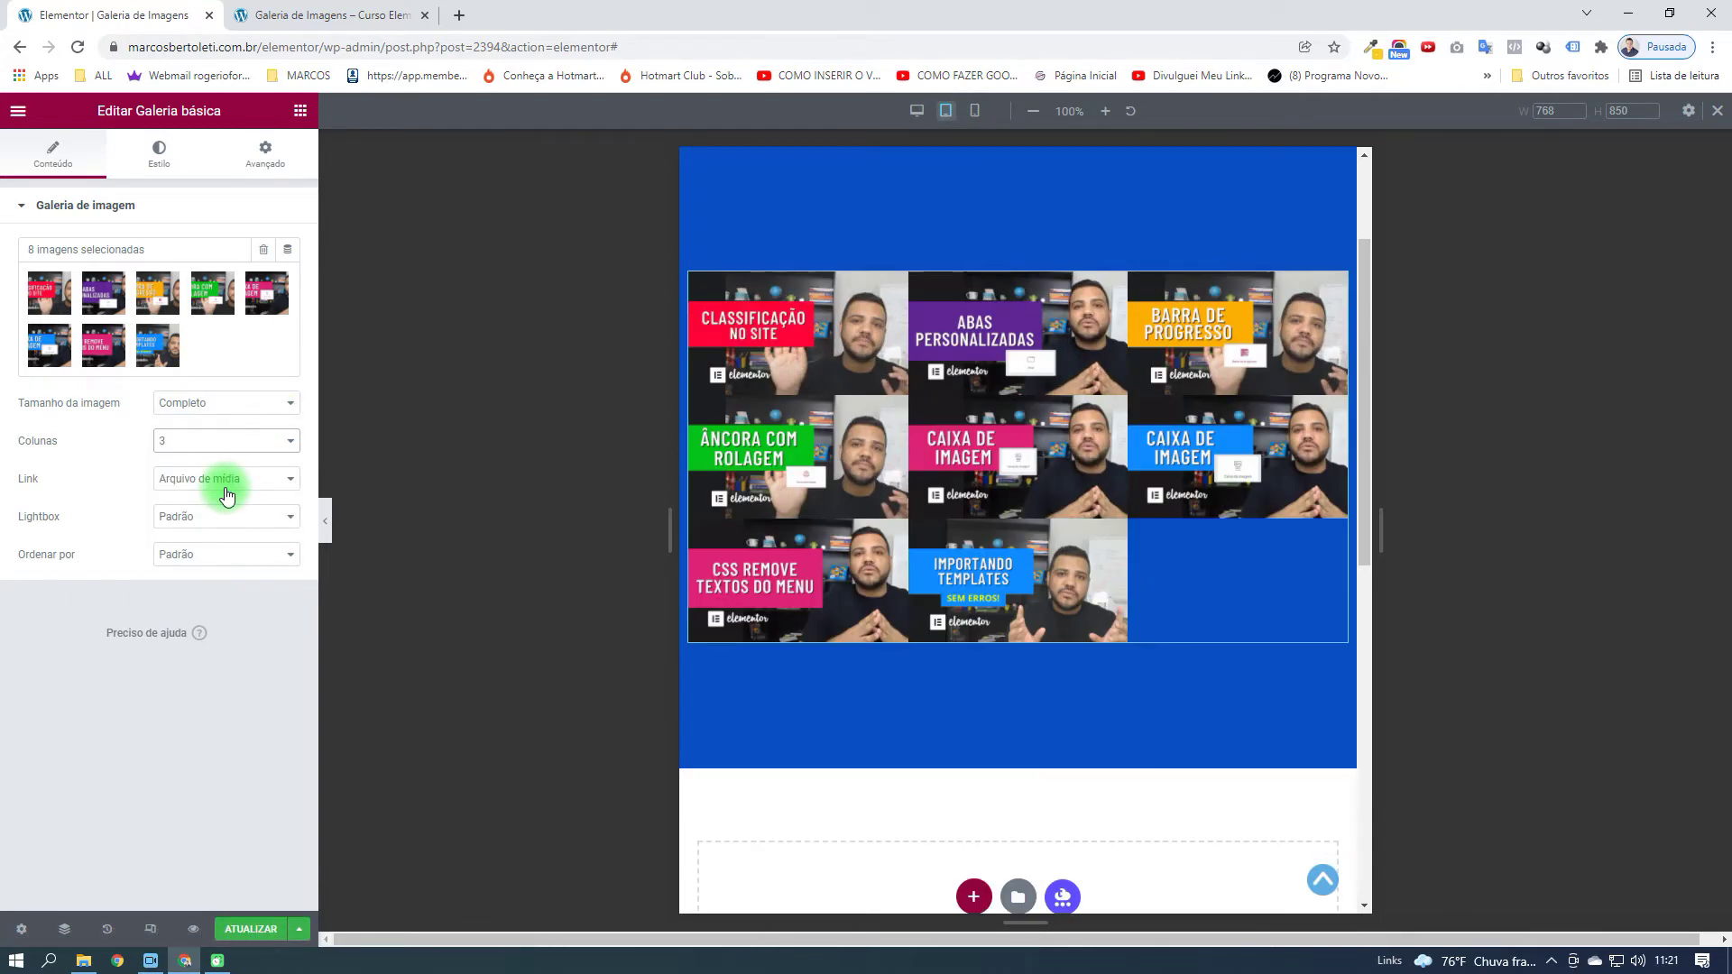
click(224, 442)
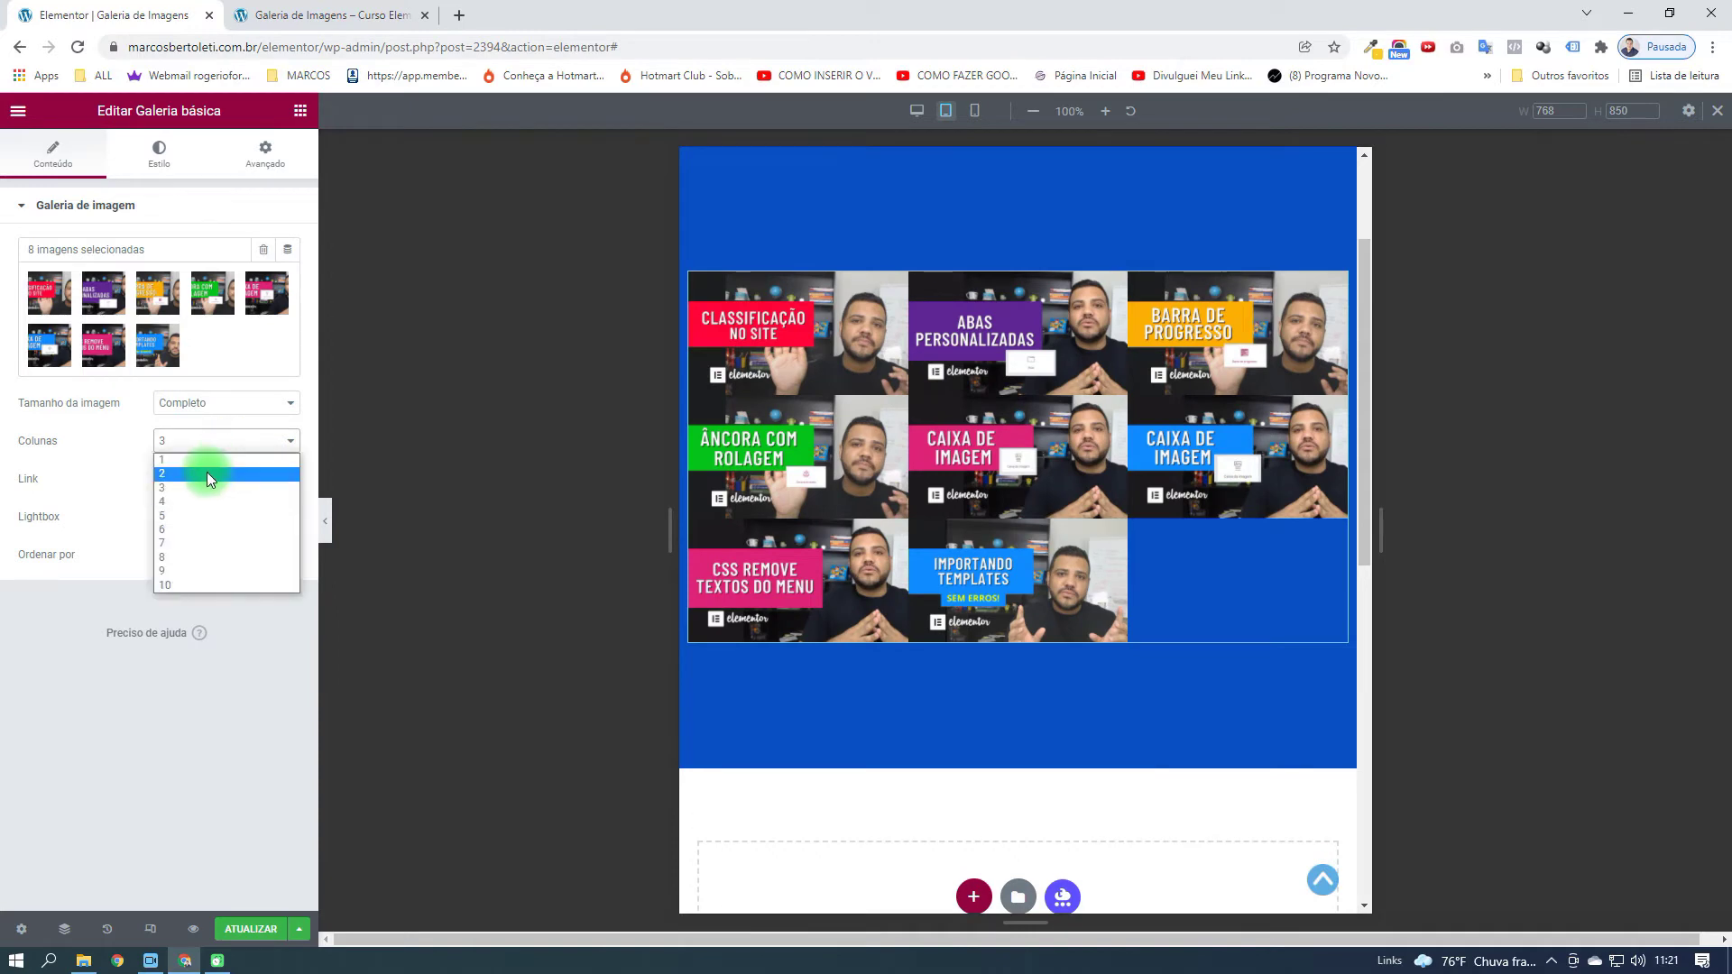
click(207, 473)
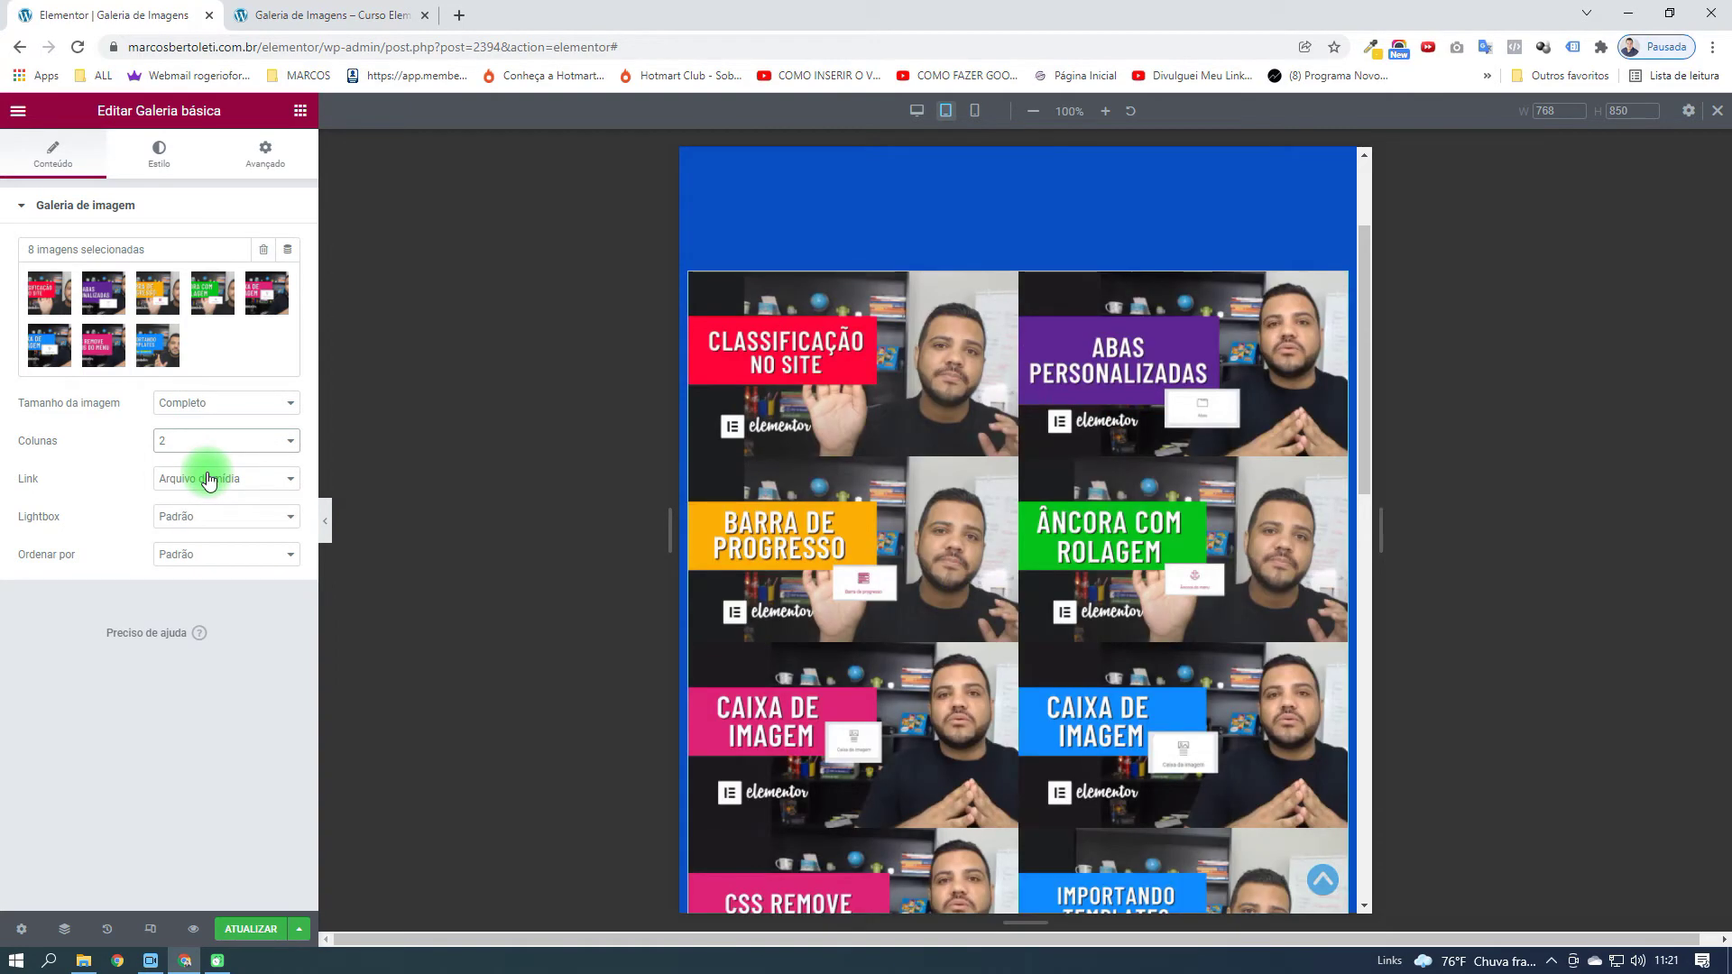
Switch to the desktop view, check the gallery layout and set it to 4 columns
click(917, 109)
scroll(695, 659, up, 3)
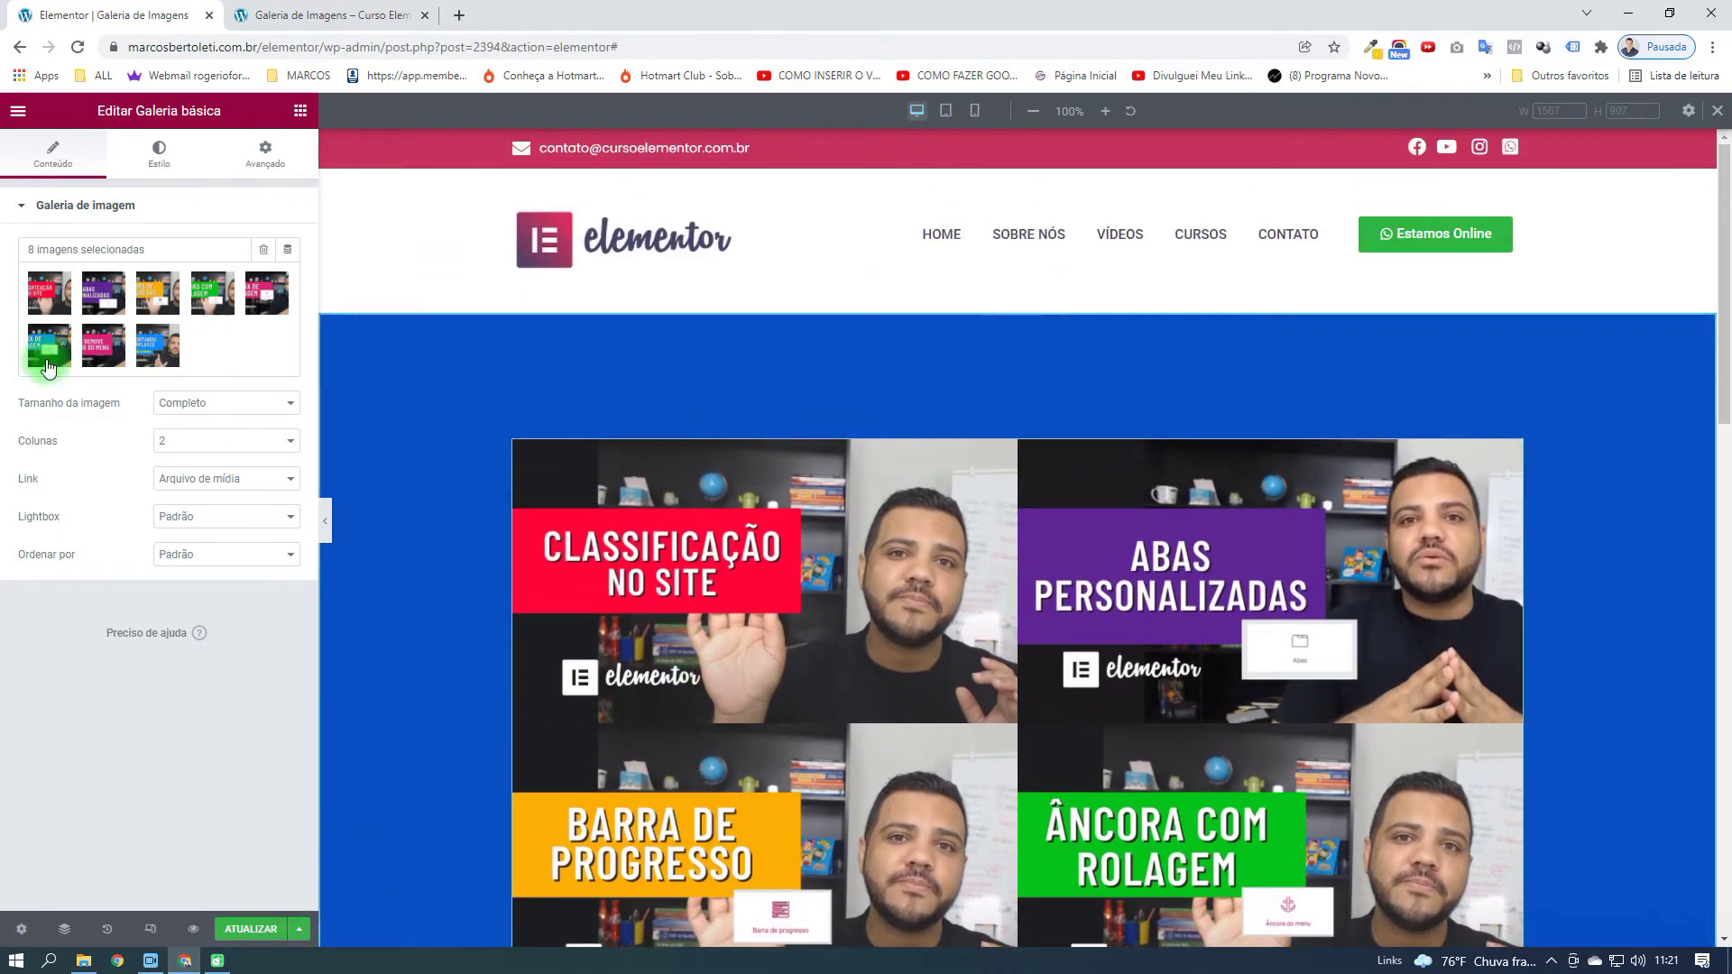
scroll(1110, 580, down, 3)
scroll(1091, 600, up, 3)
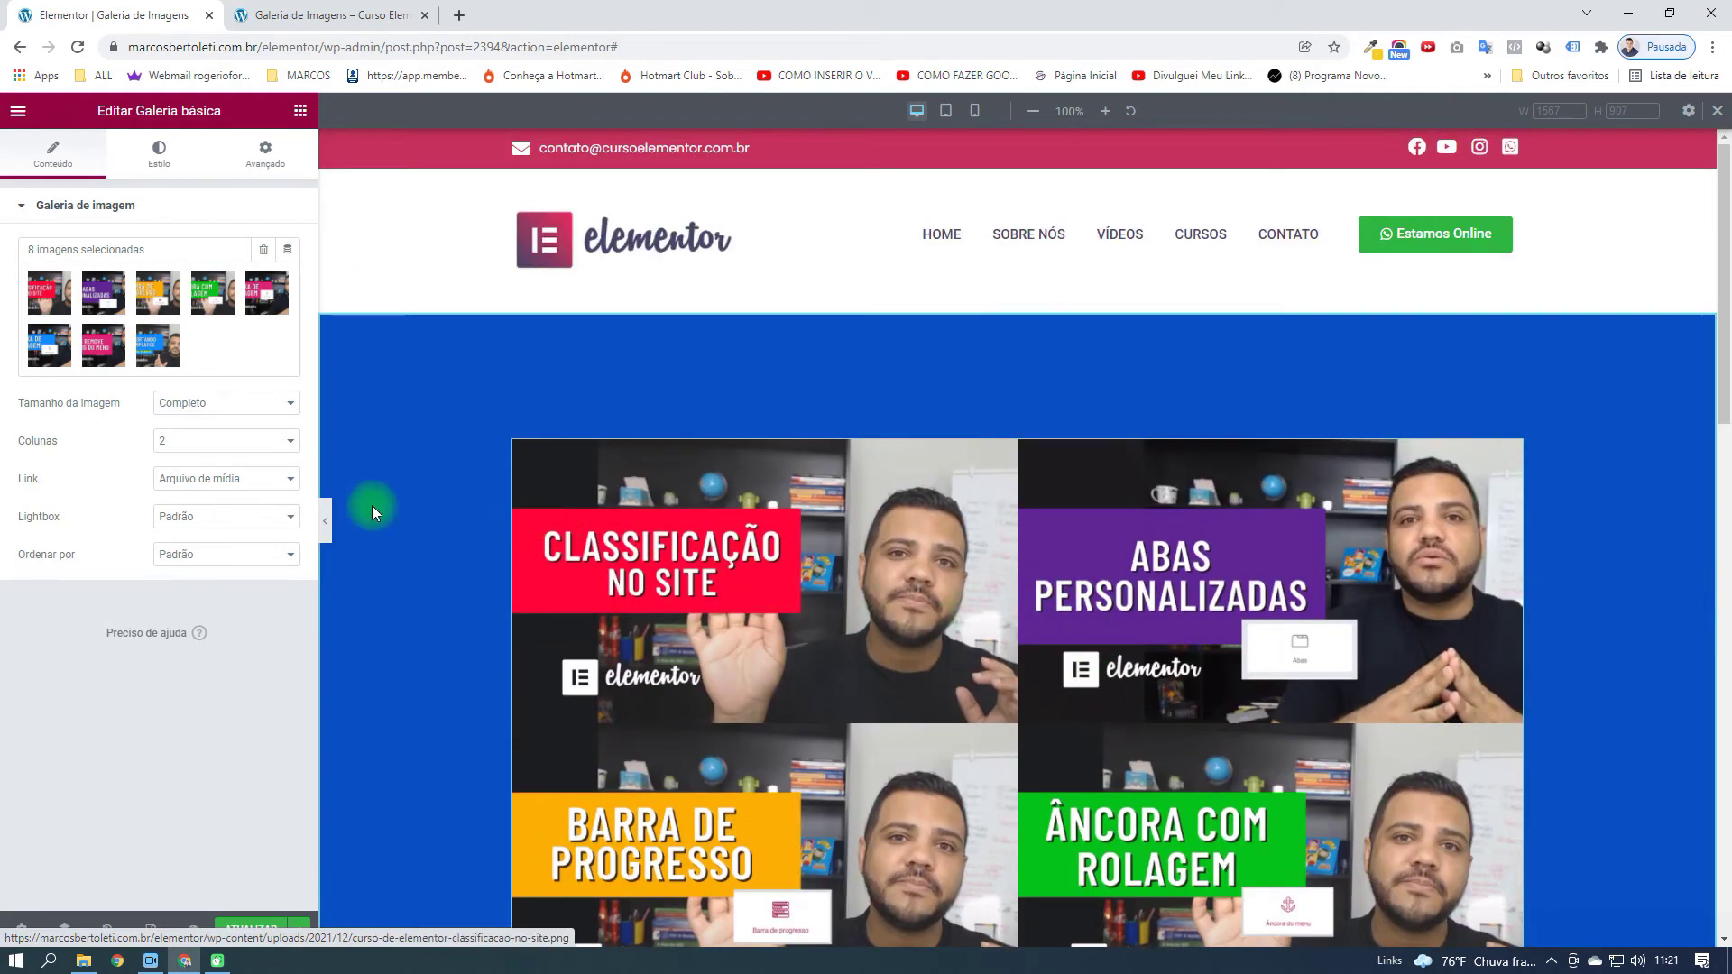
click(245, 442)
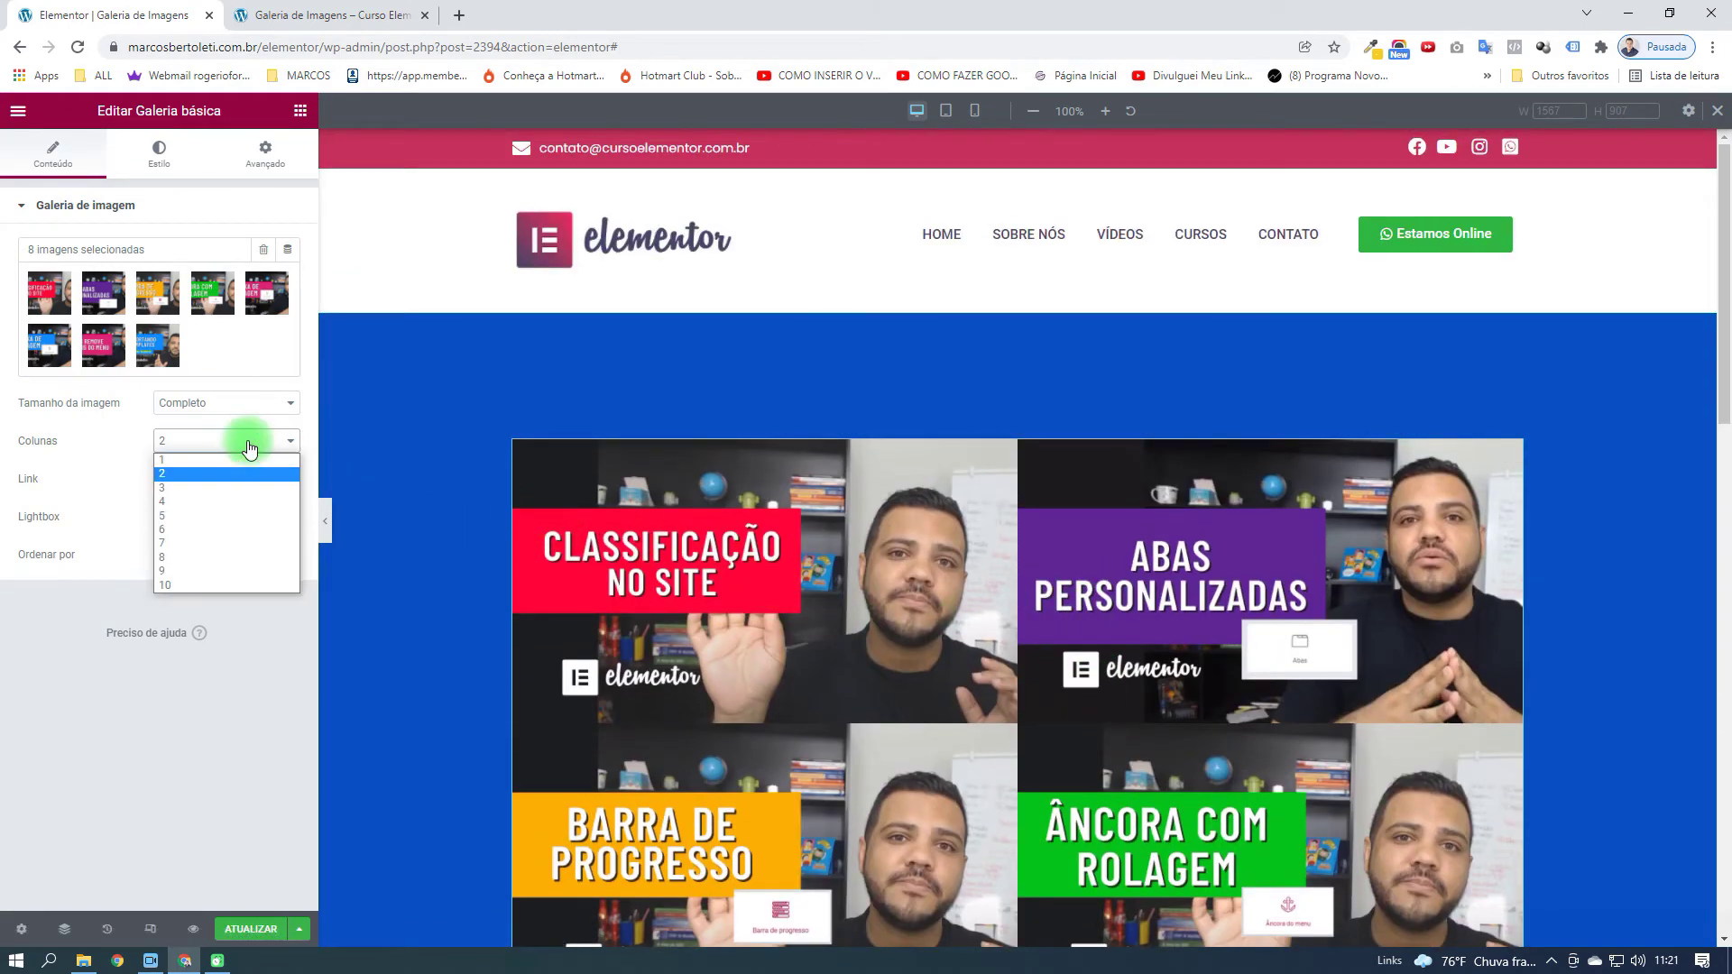
click(224, 501)
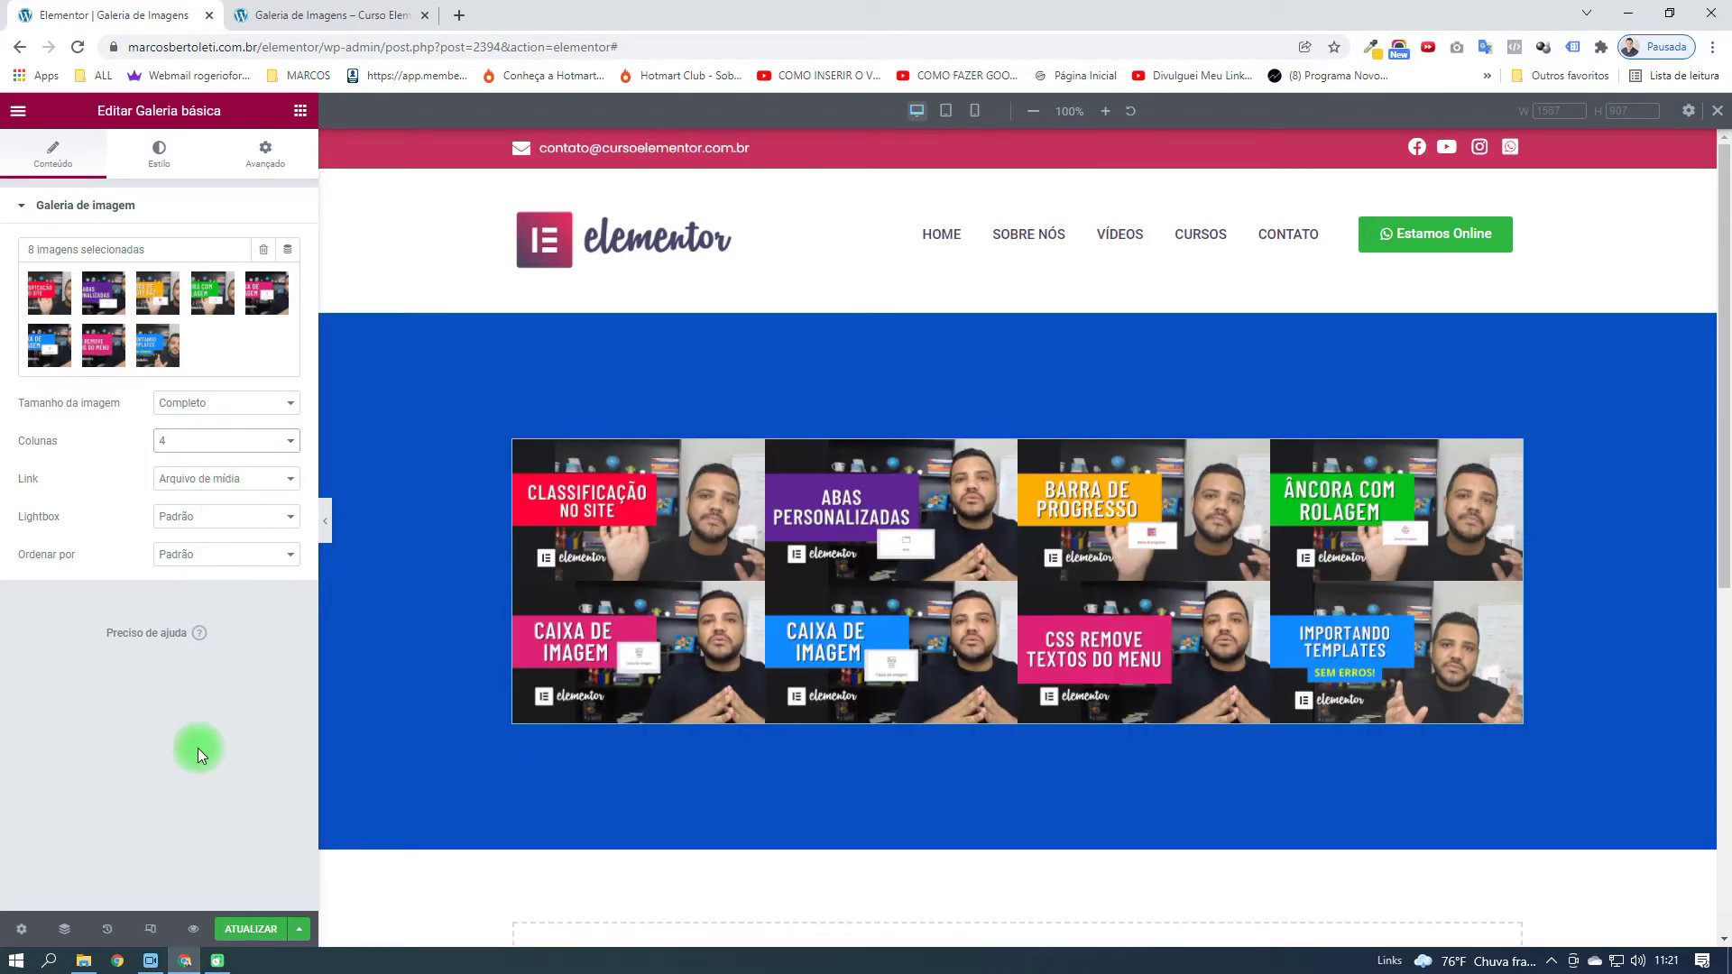
Examine the gallery layout at tablet and mobile sizes
click(946, 110)
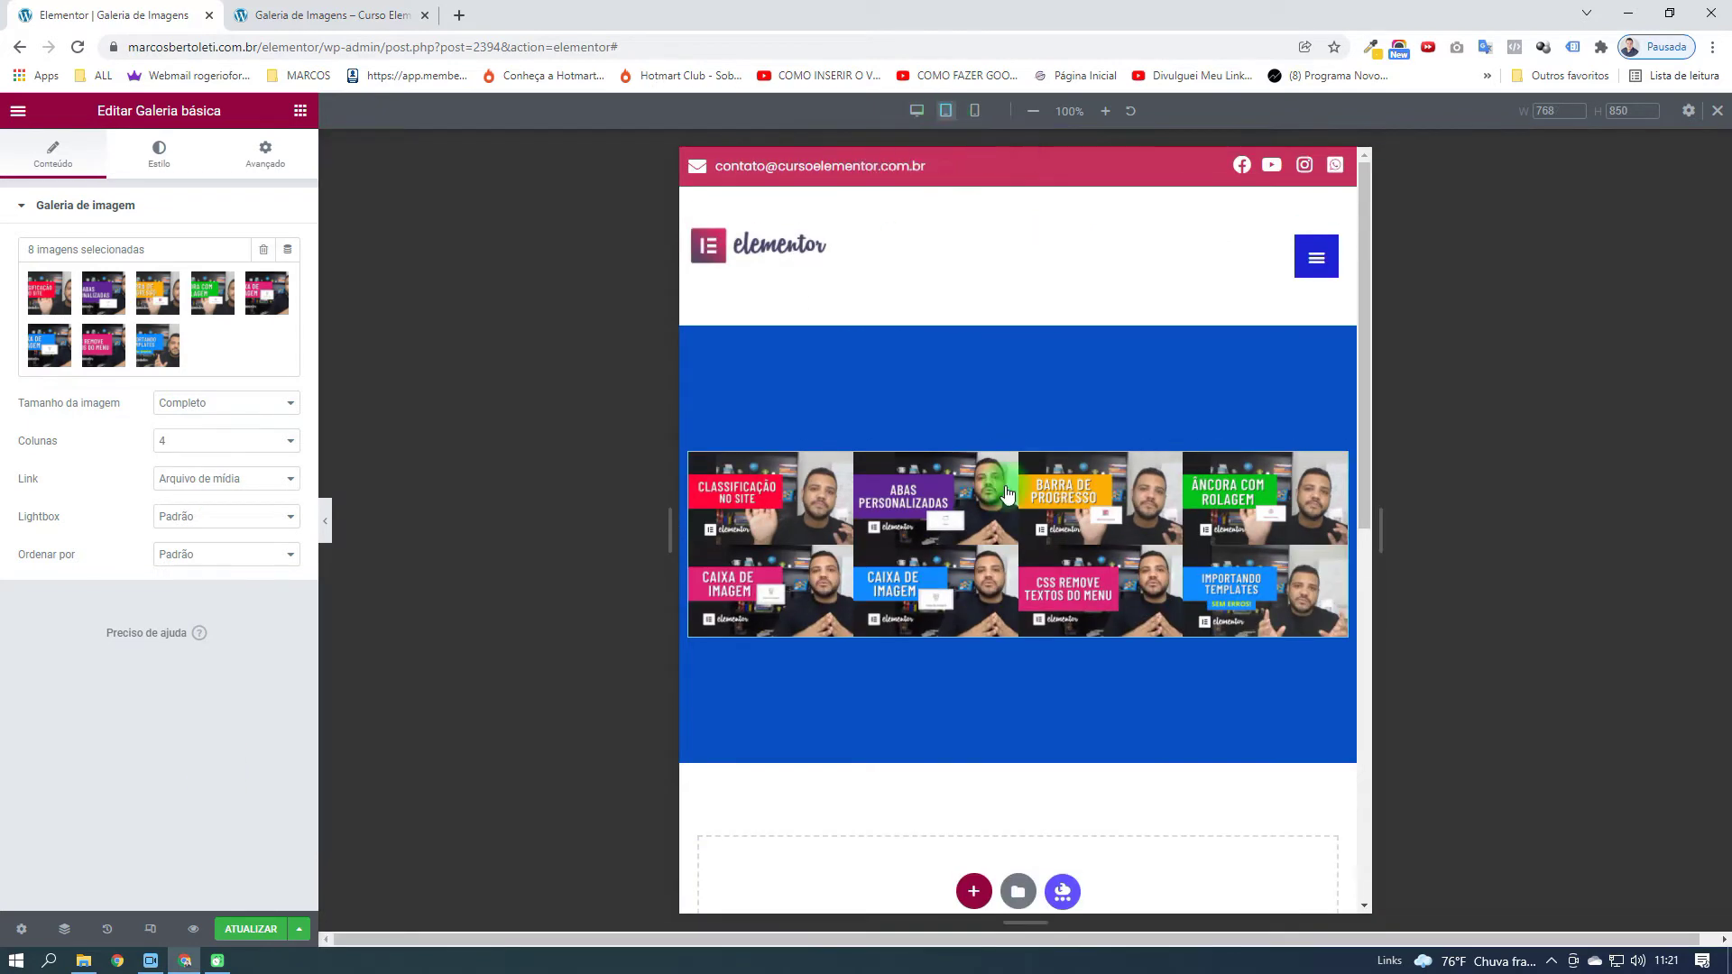
click(974, 110)
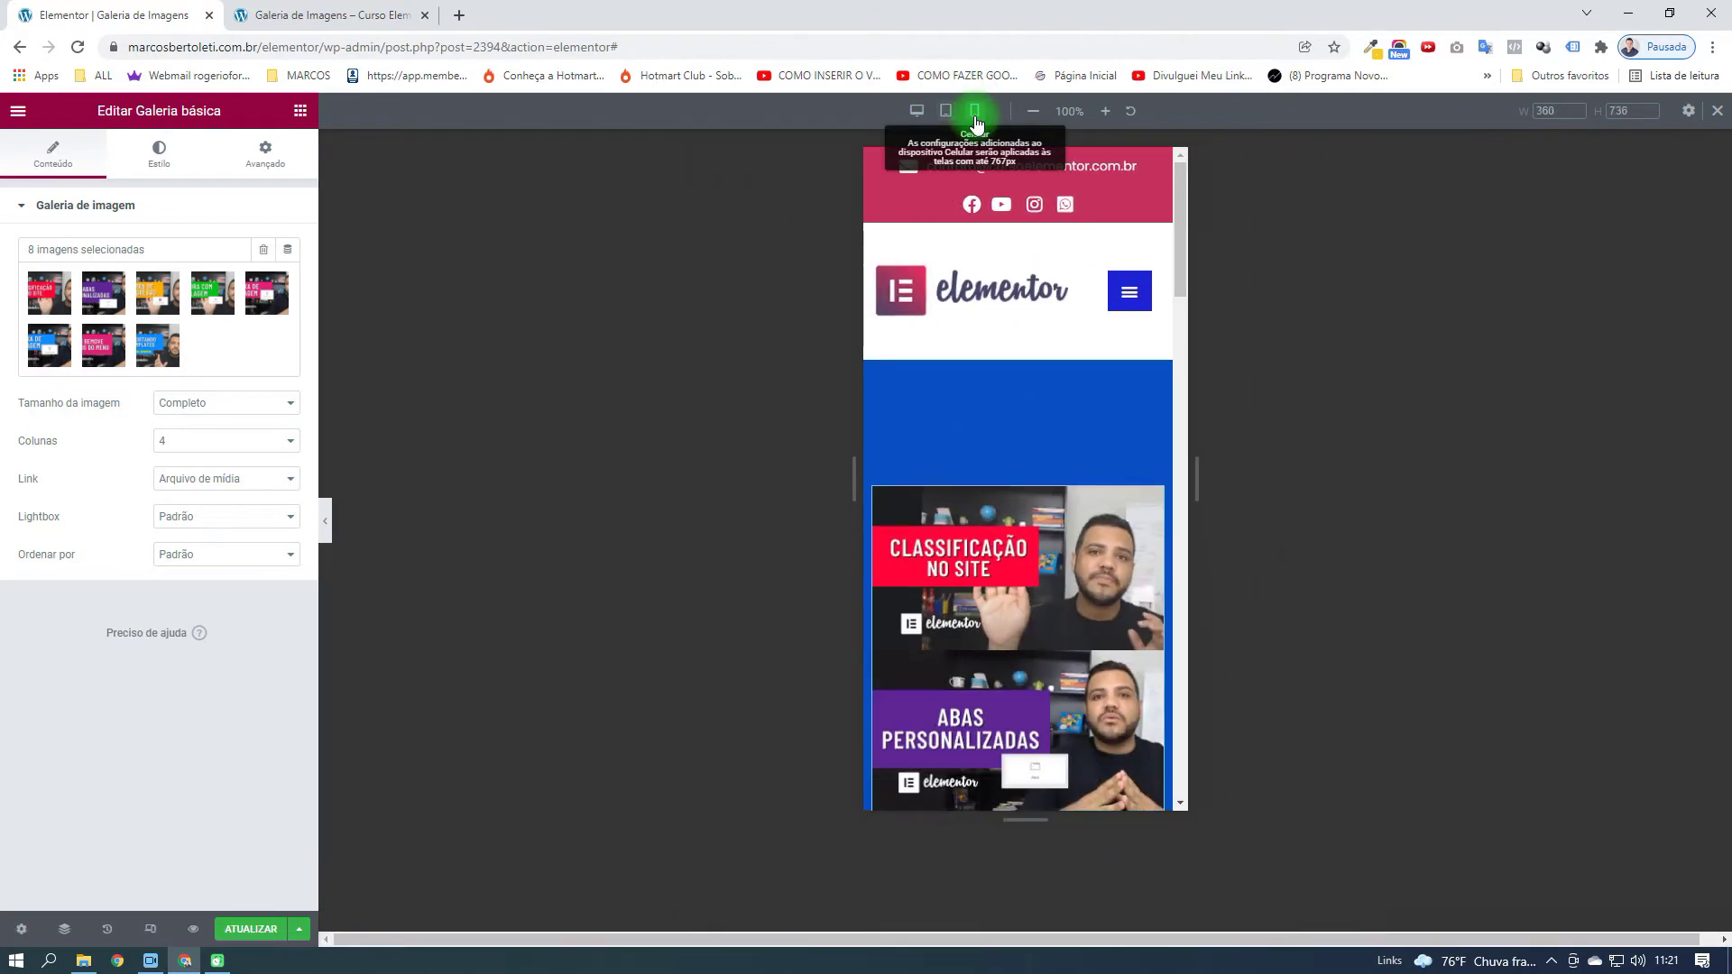
scroll(1020, 541, down, 2)
scroll(1020, 541, up, 2)
click(1035, 425)
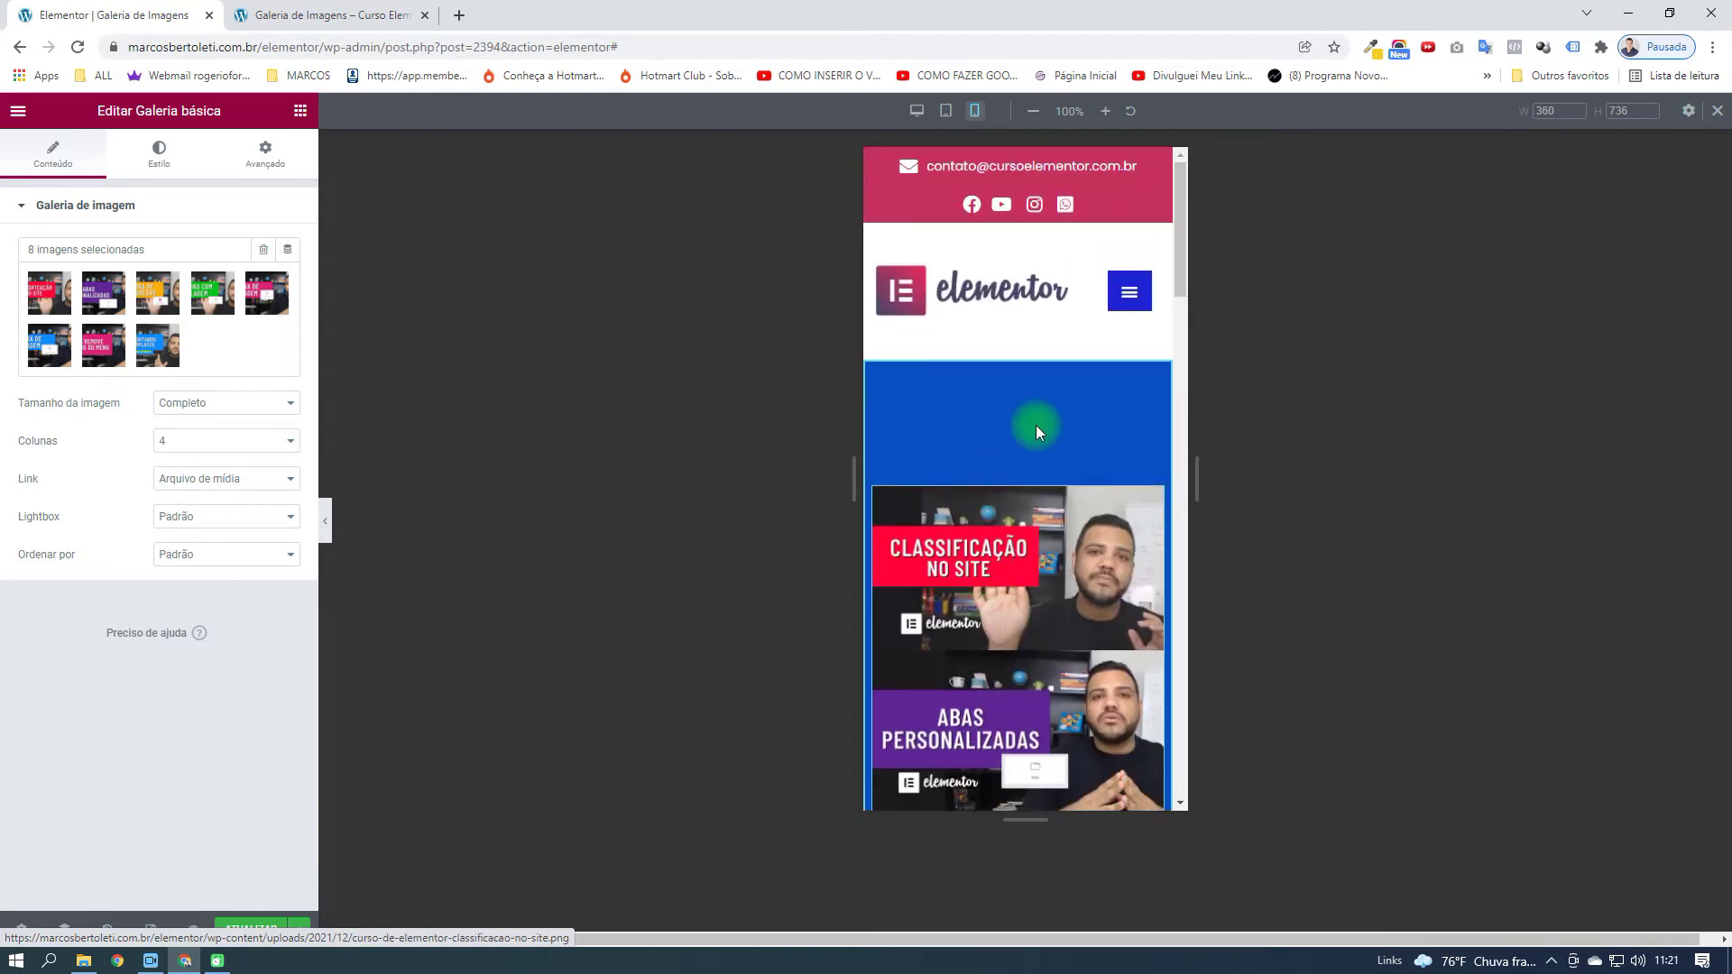
Try the gallery with 1 column in the tablet view
click(946, 112)
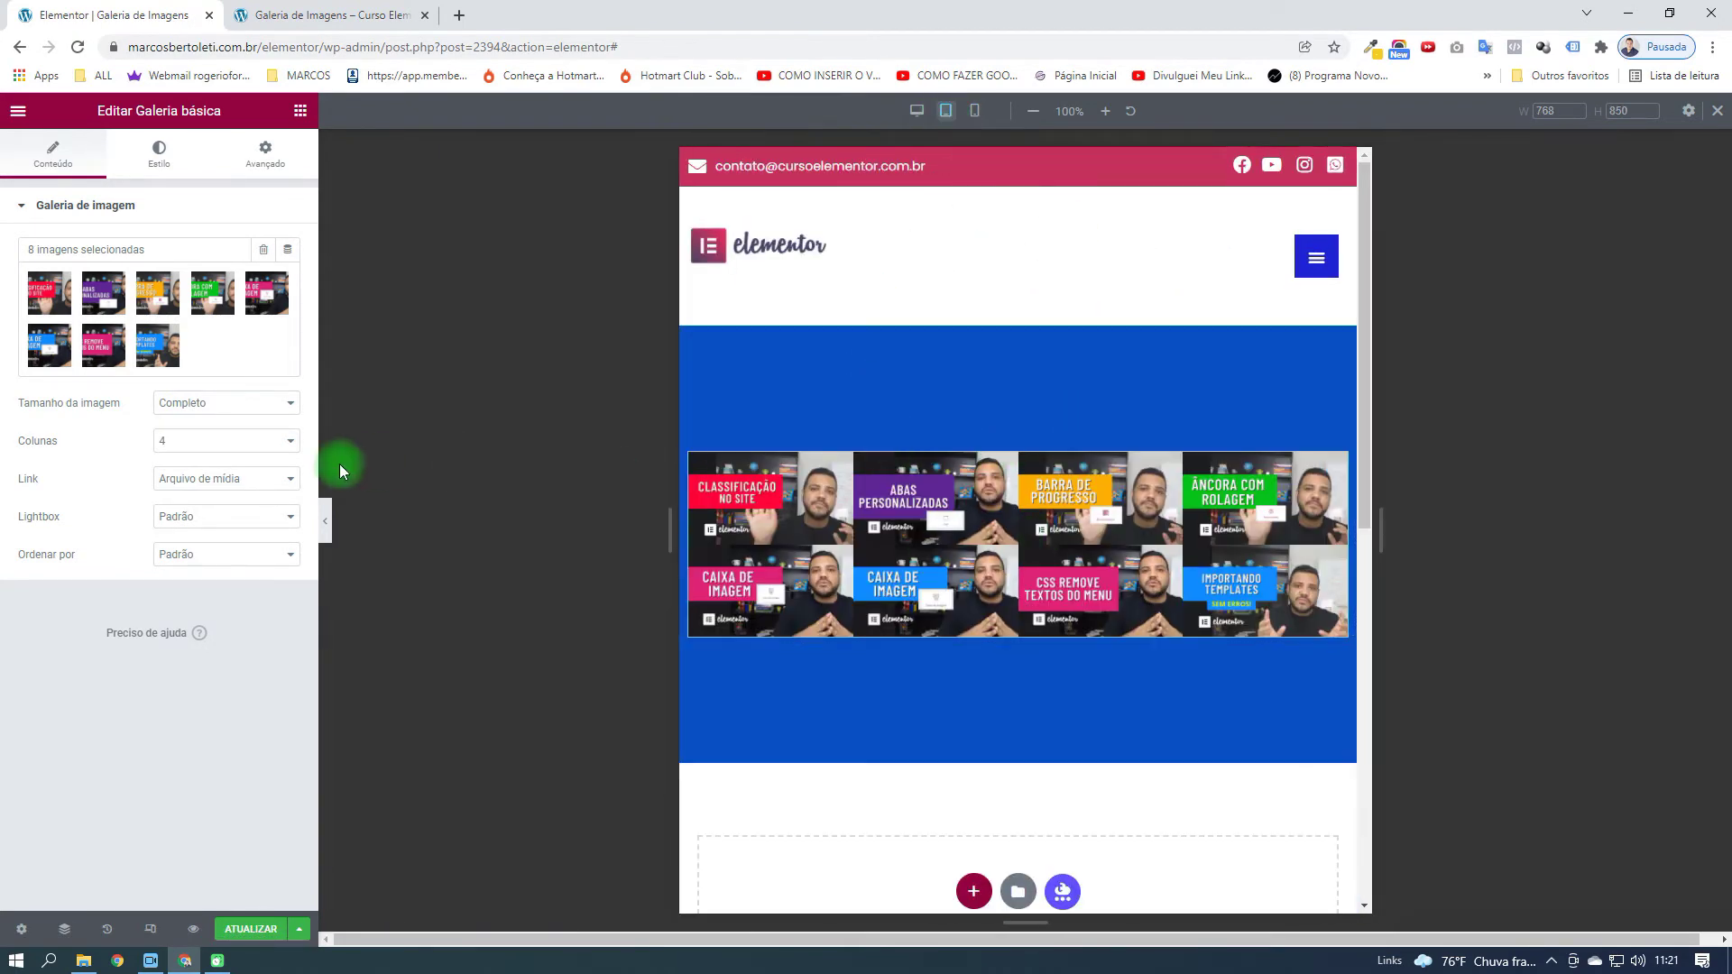
click(214, 442)
click(213, 458)
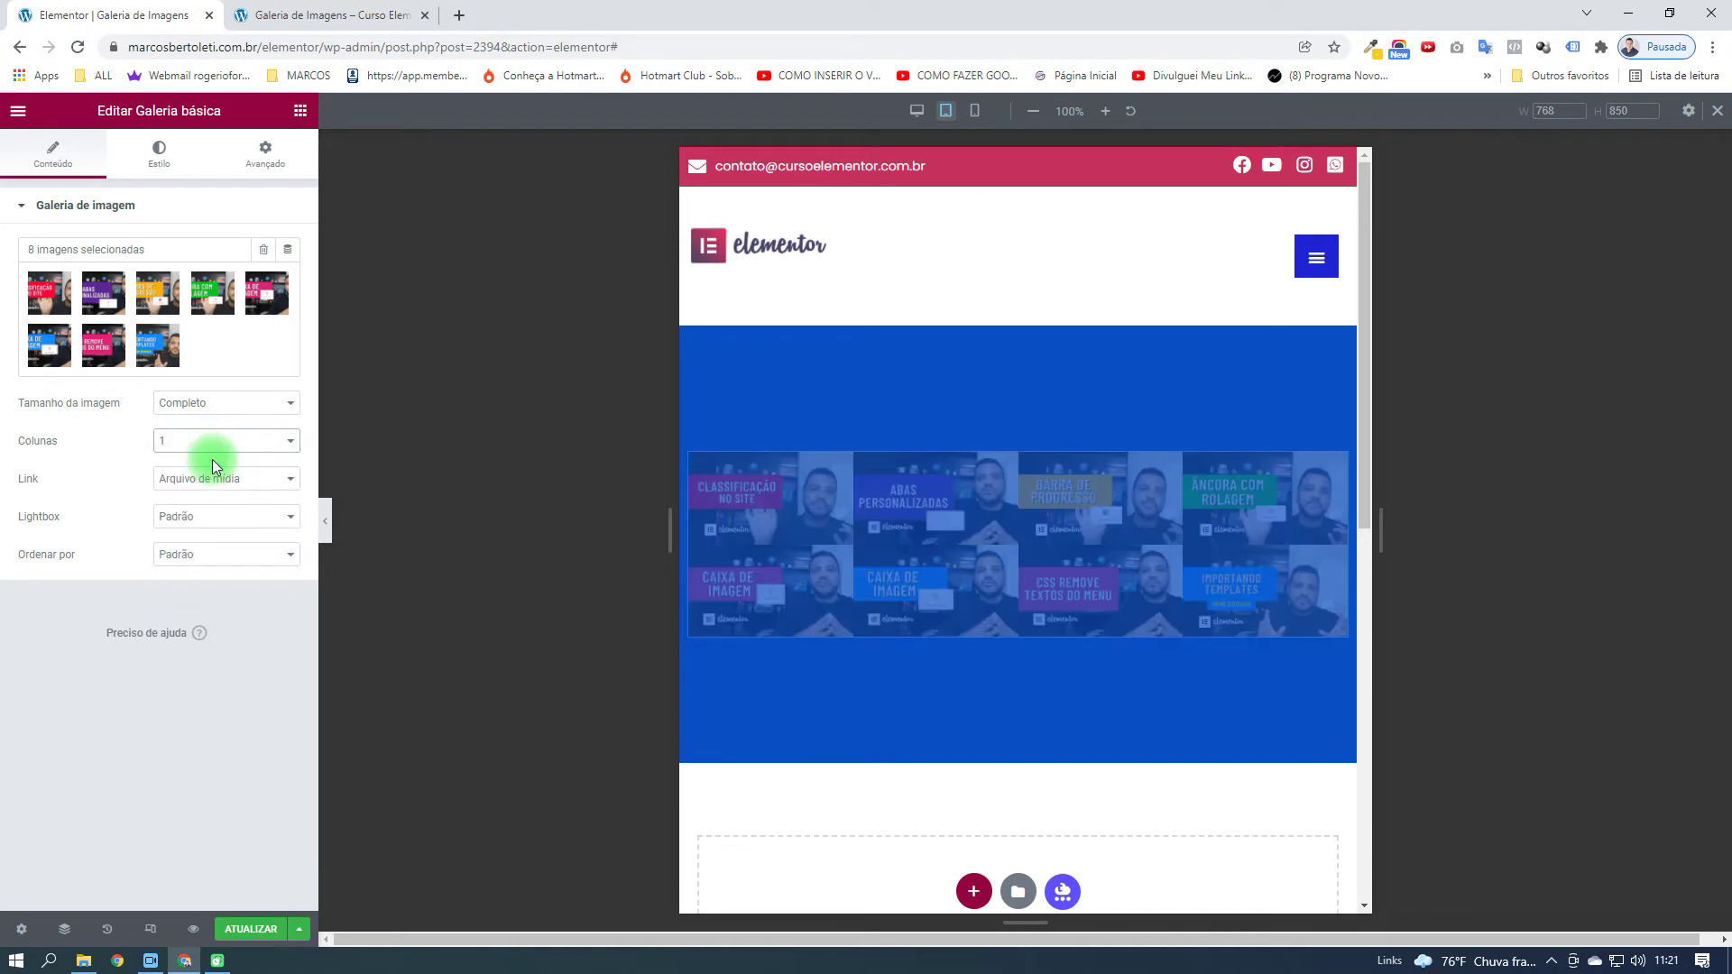
Set the gallery to 4 columns in the desktop view, update the page and reload the preview
click(917, 111)
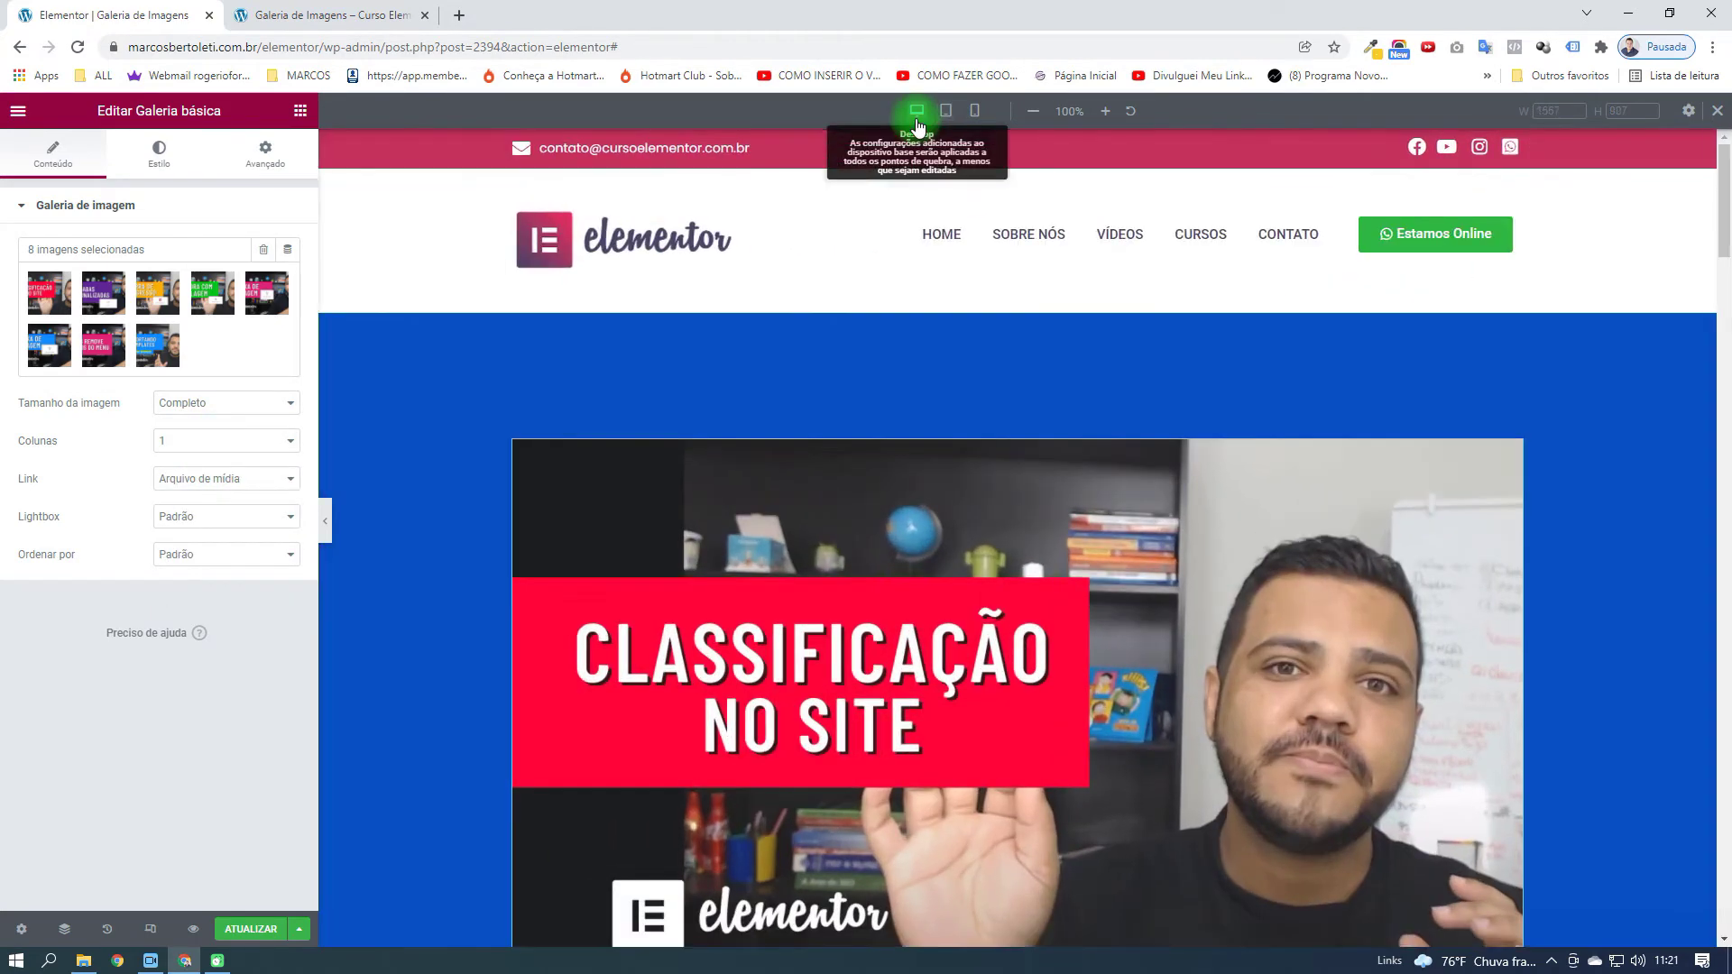
click(239, 454)
click(214, 501)
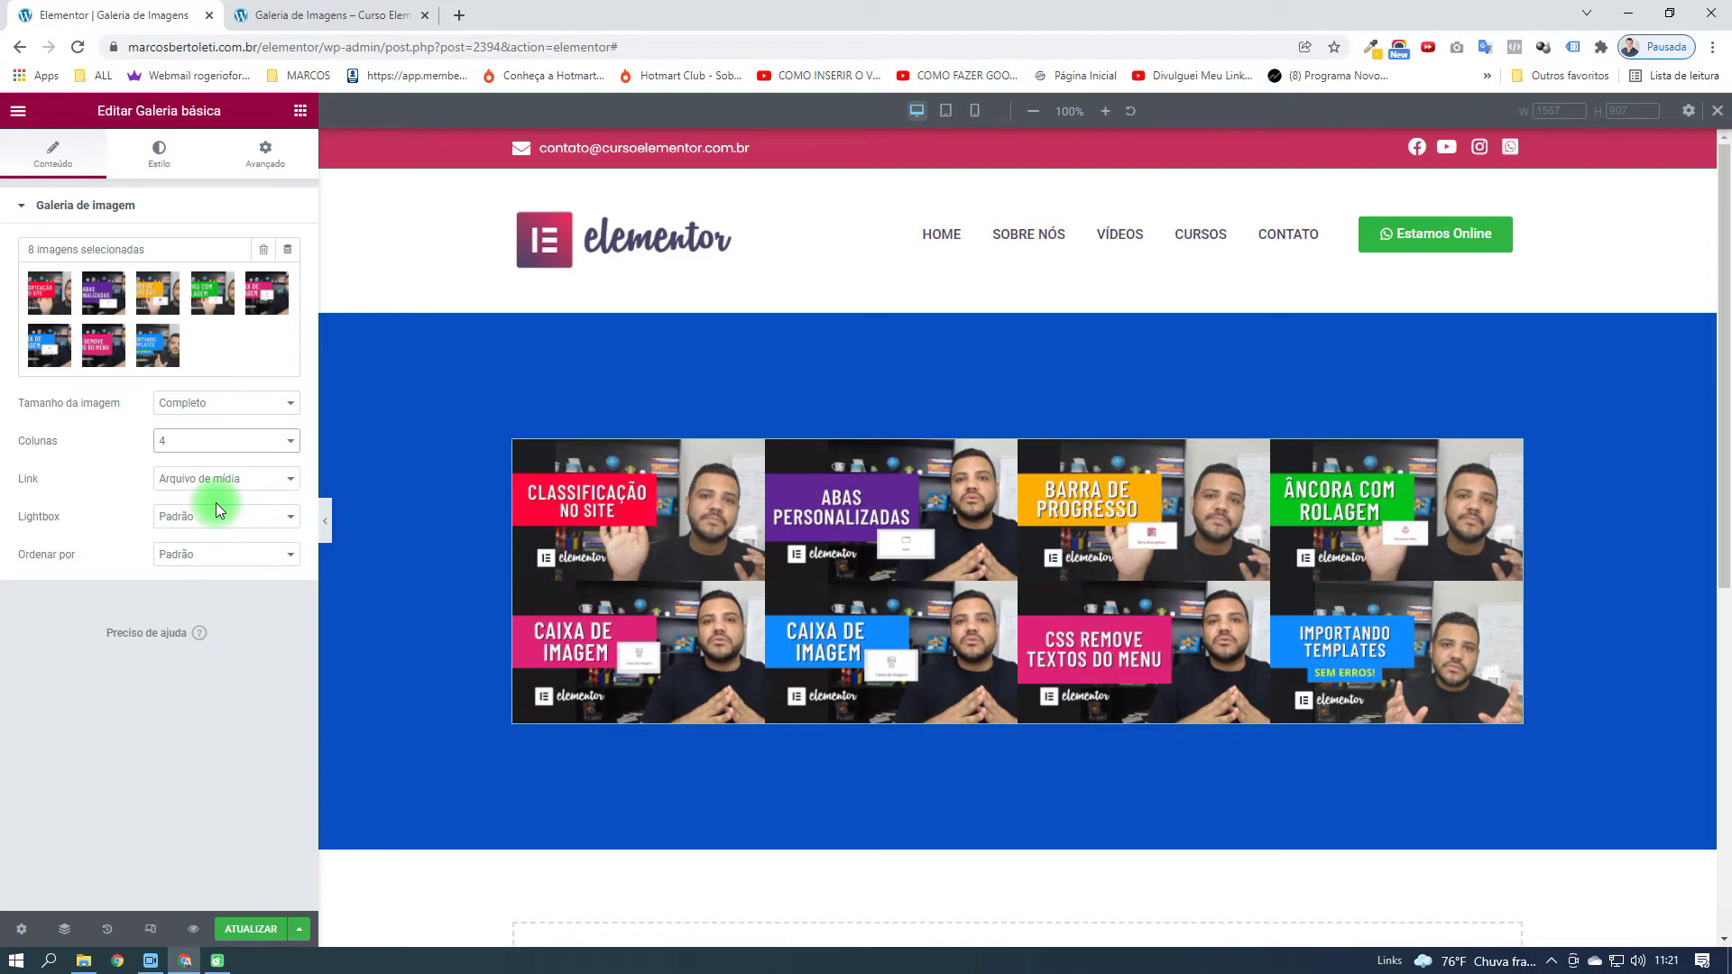
click(242, 929)
click(380, 14)
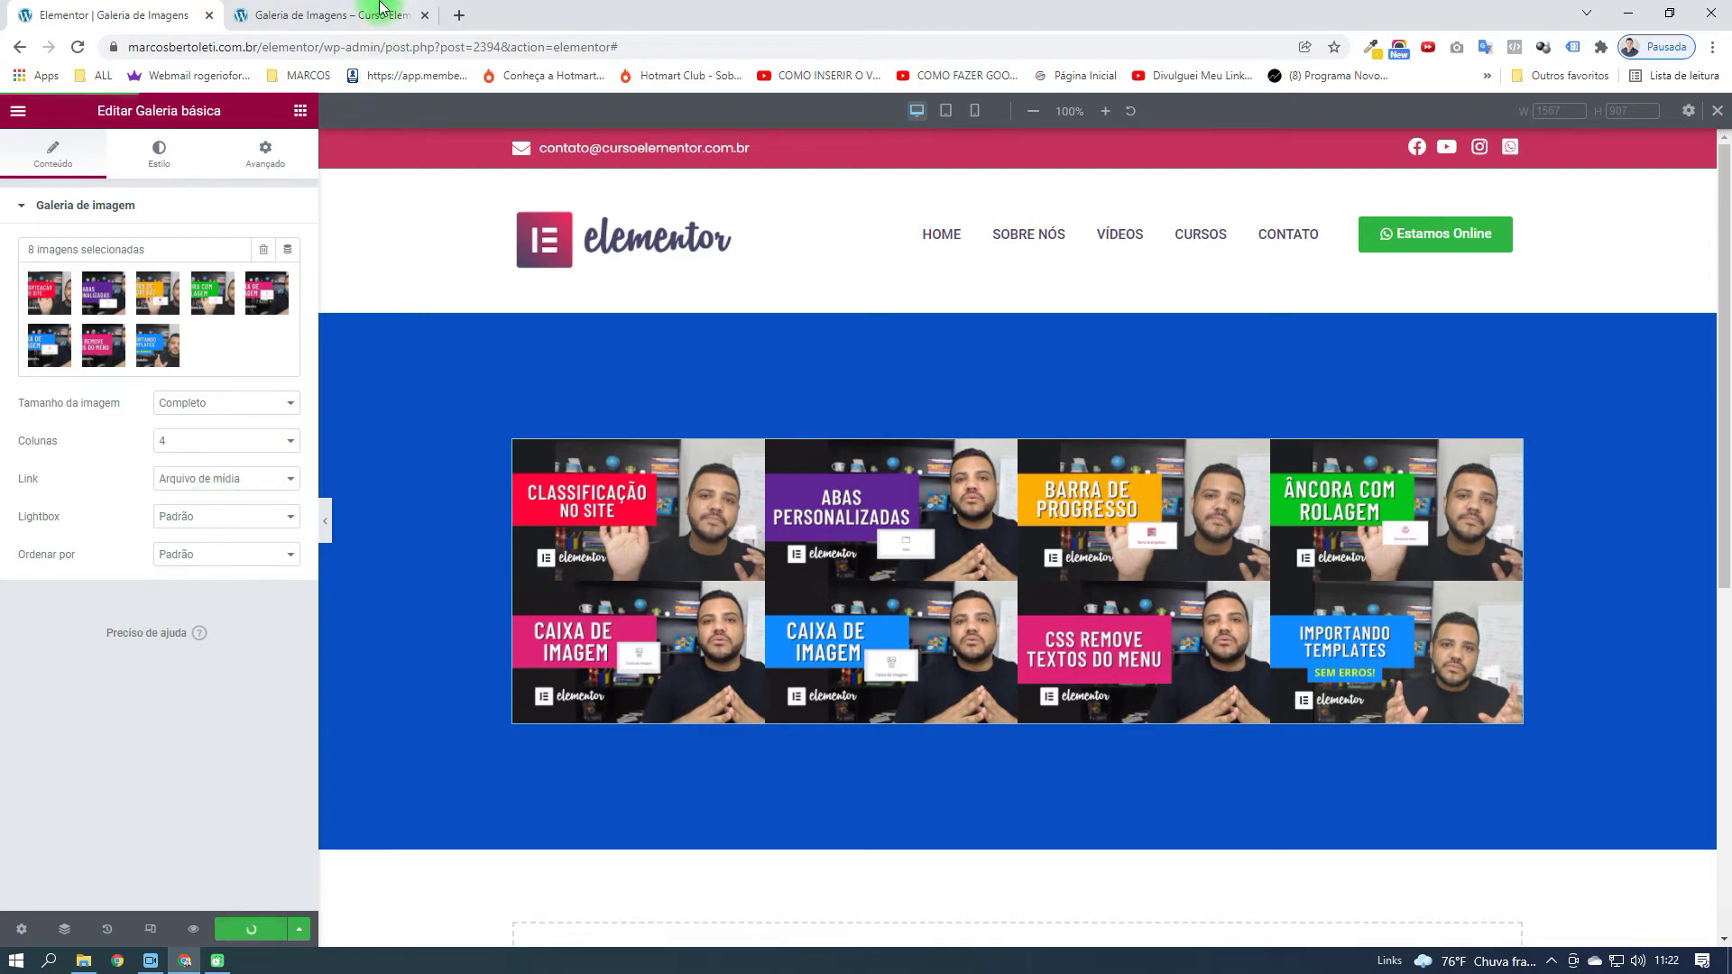
key(F5)
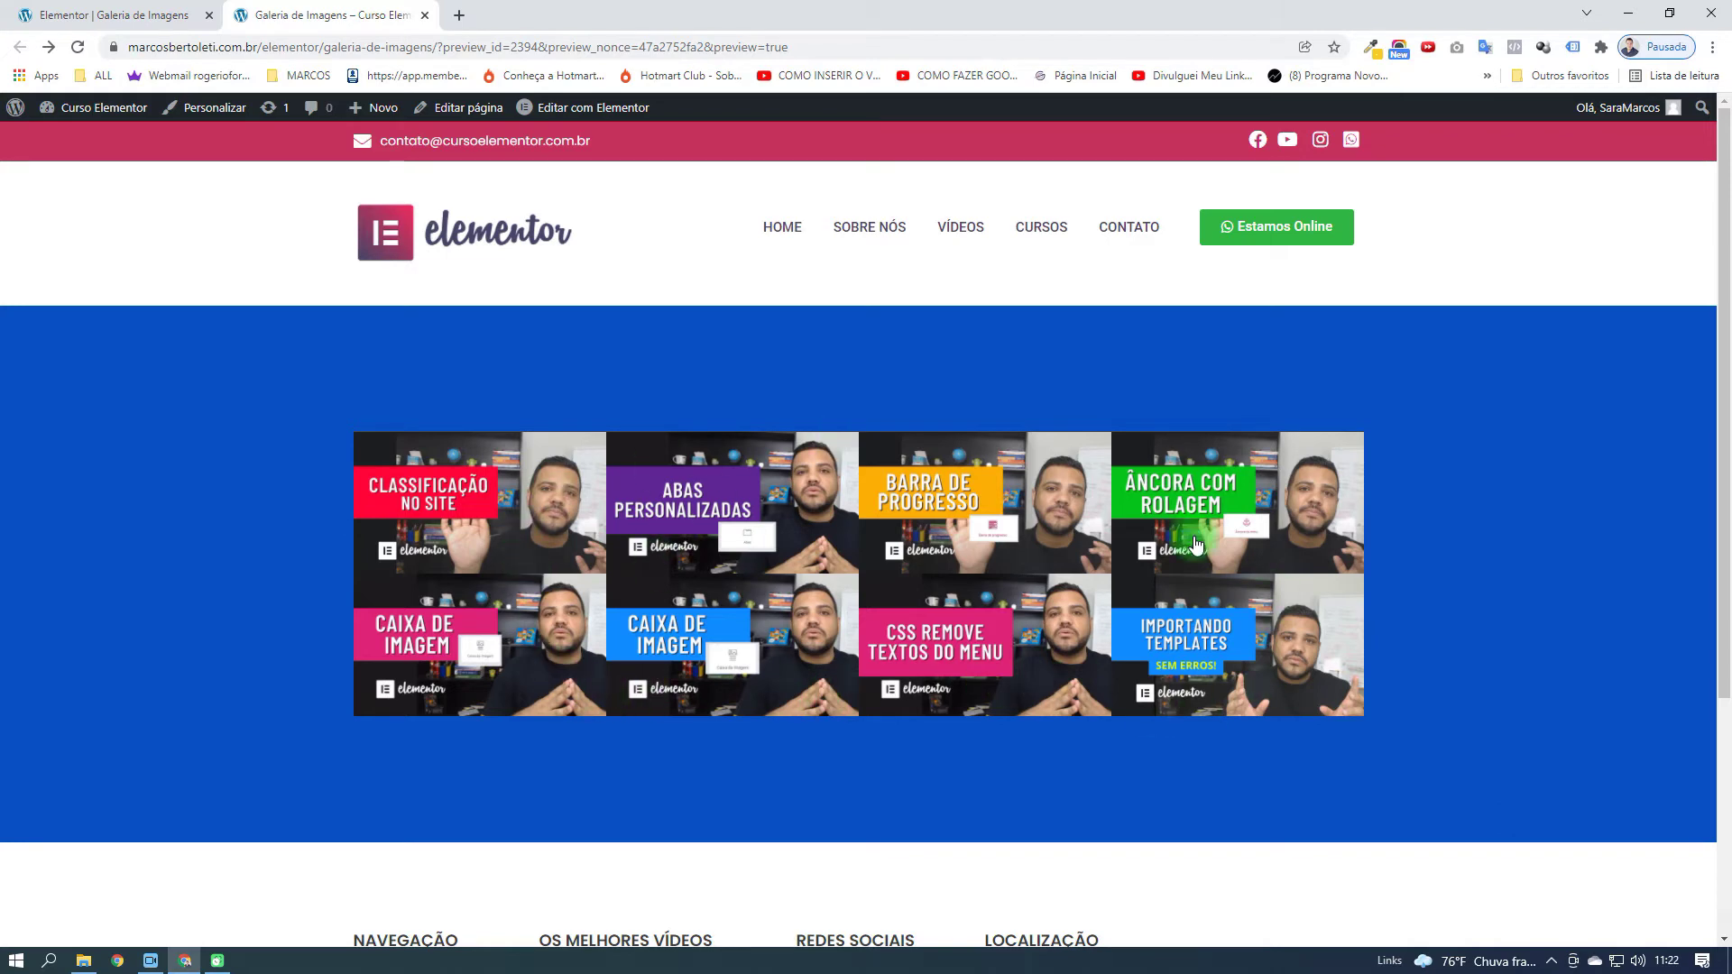
Return to the editor and set the gallery's image spacing to Personalizar with a value of 14
click(193, 15)
click(159, 151)
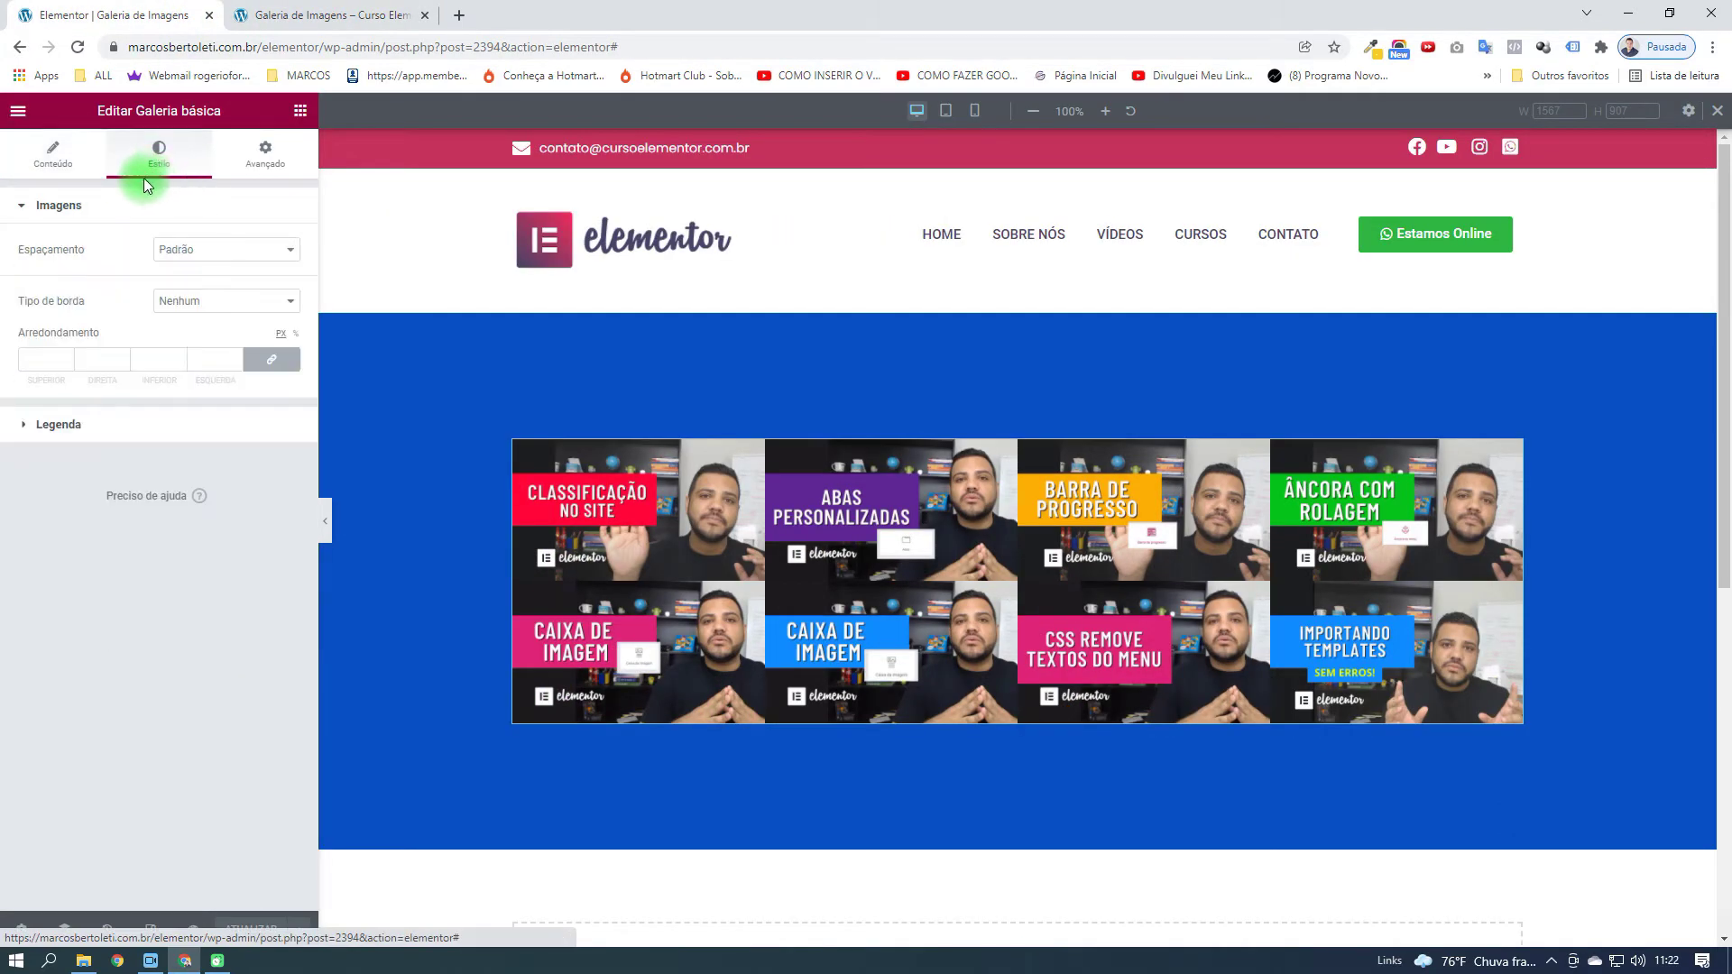
click(213, 250)
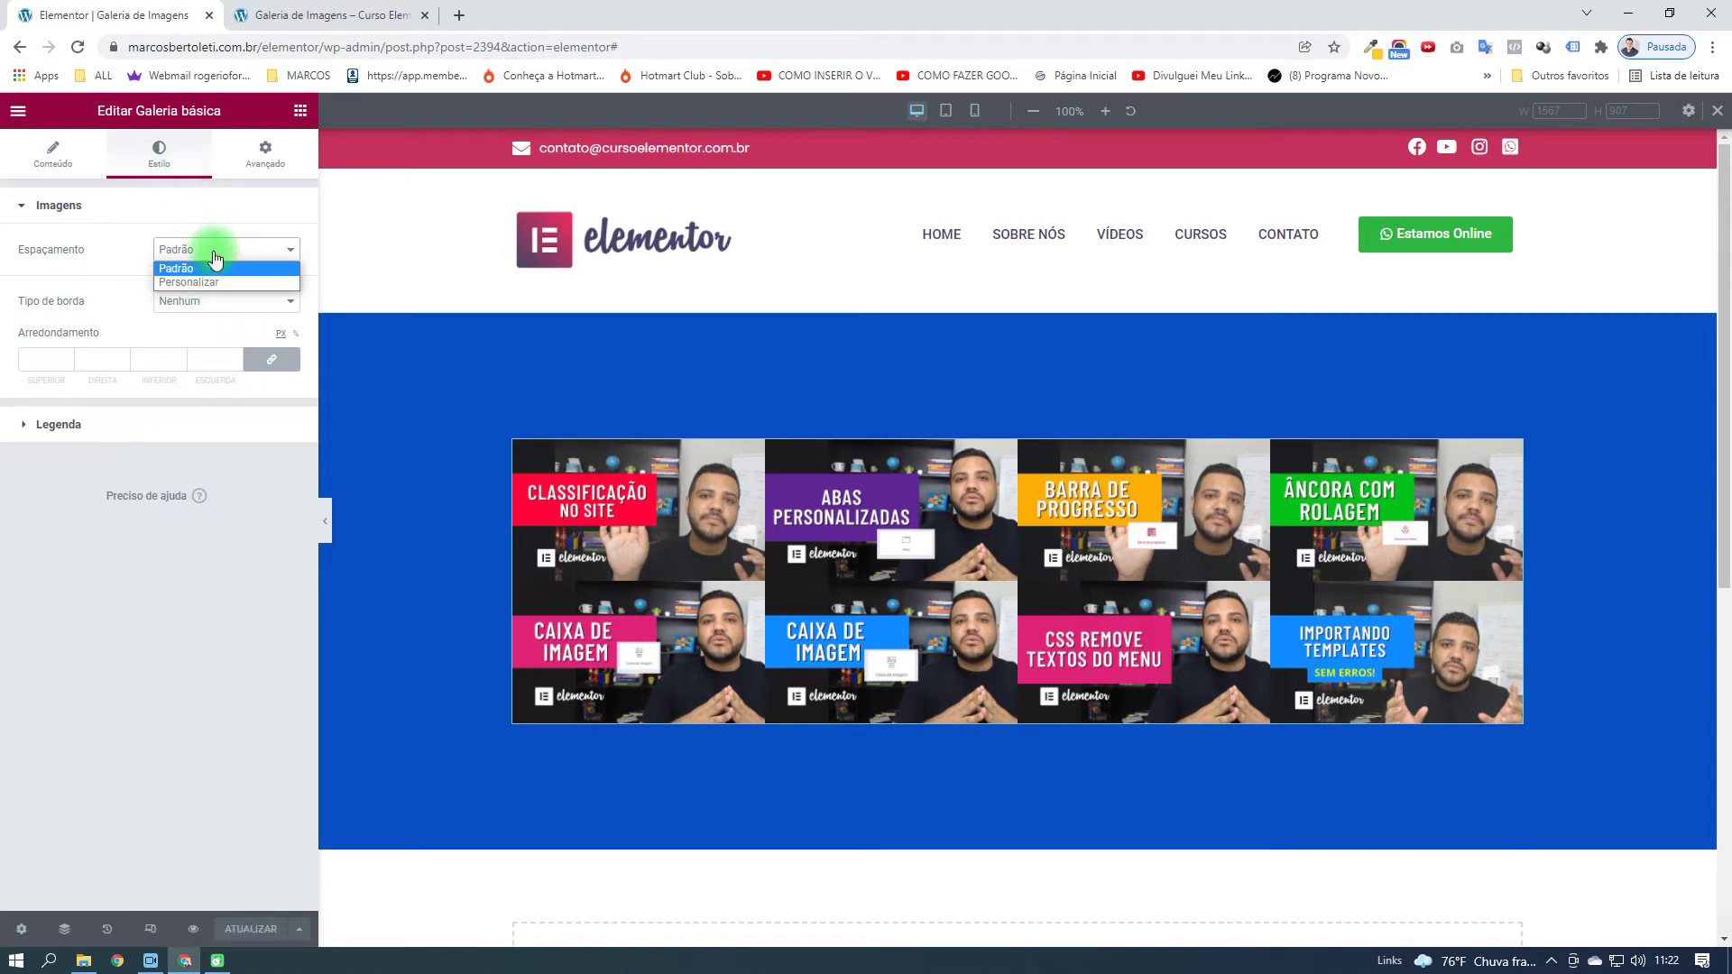
click(212, 282)
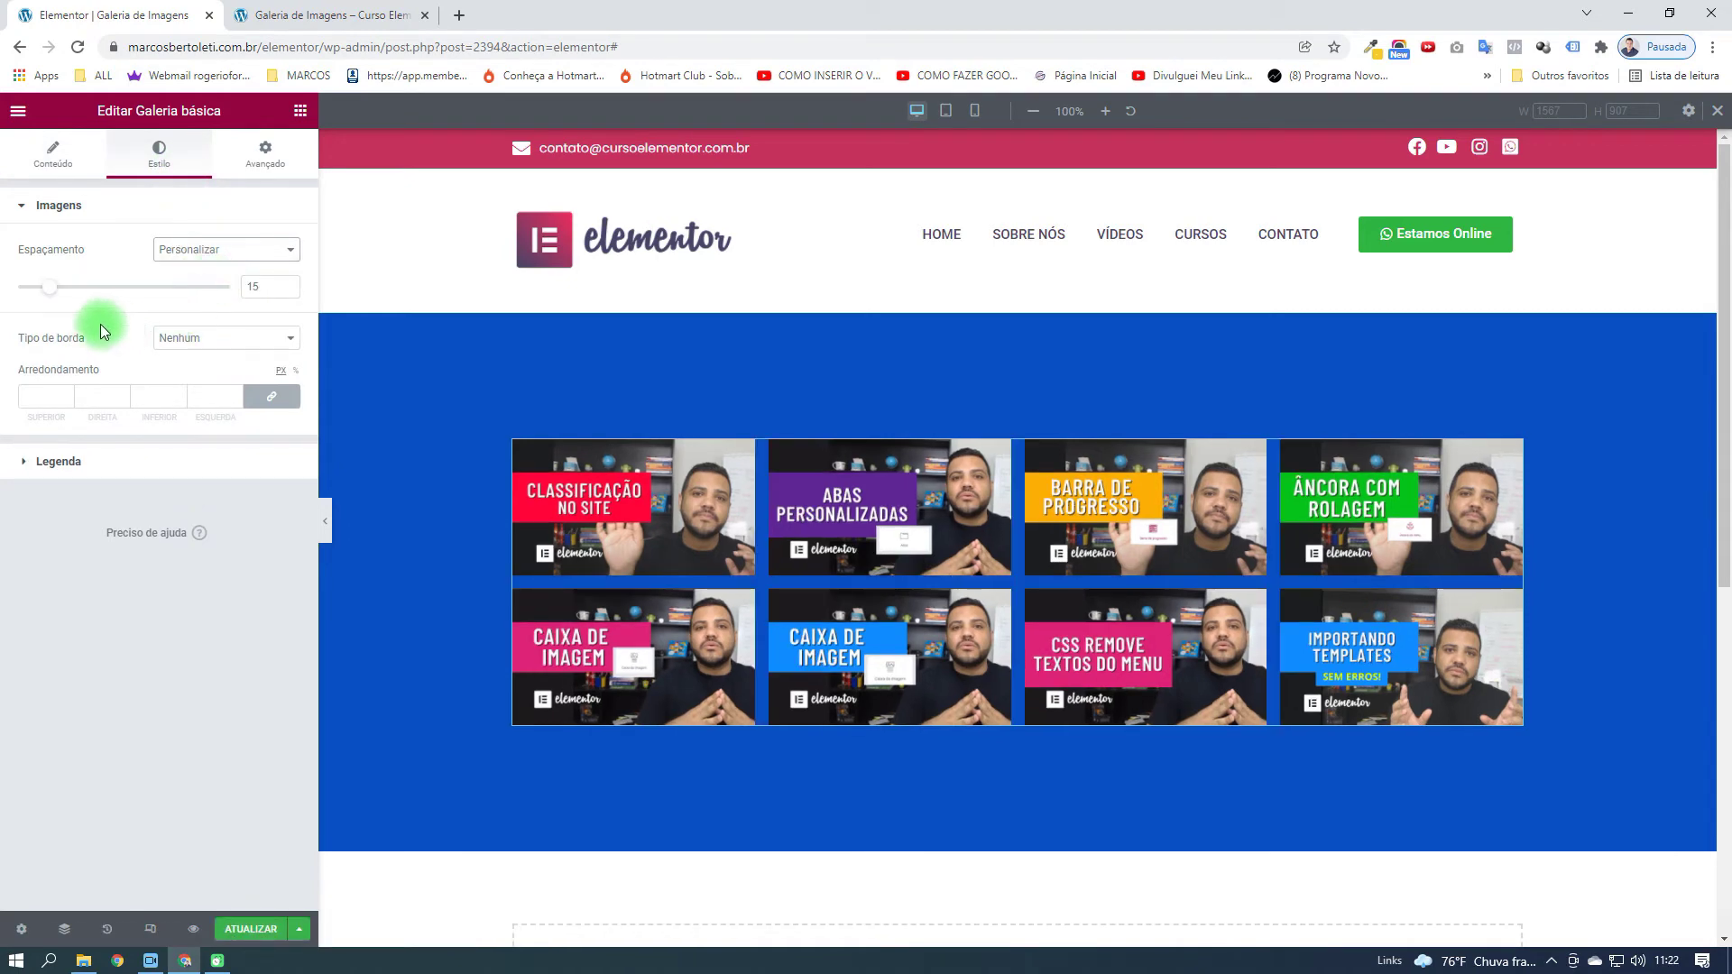
drag(53, 297, 225, 315)
drag(251, 312, 49, 316)
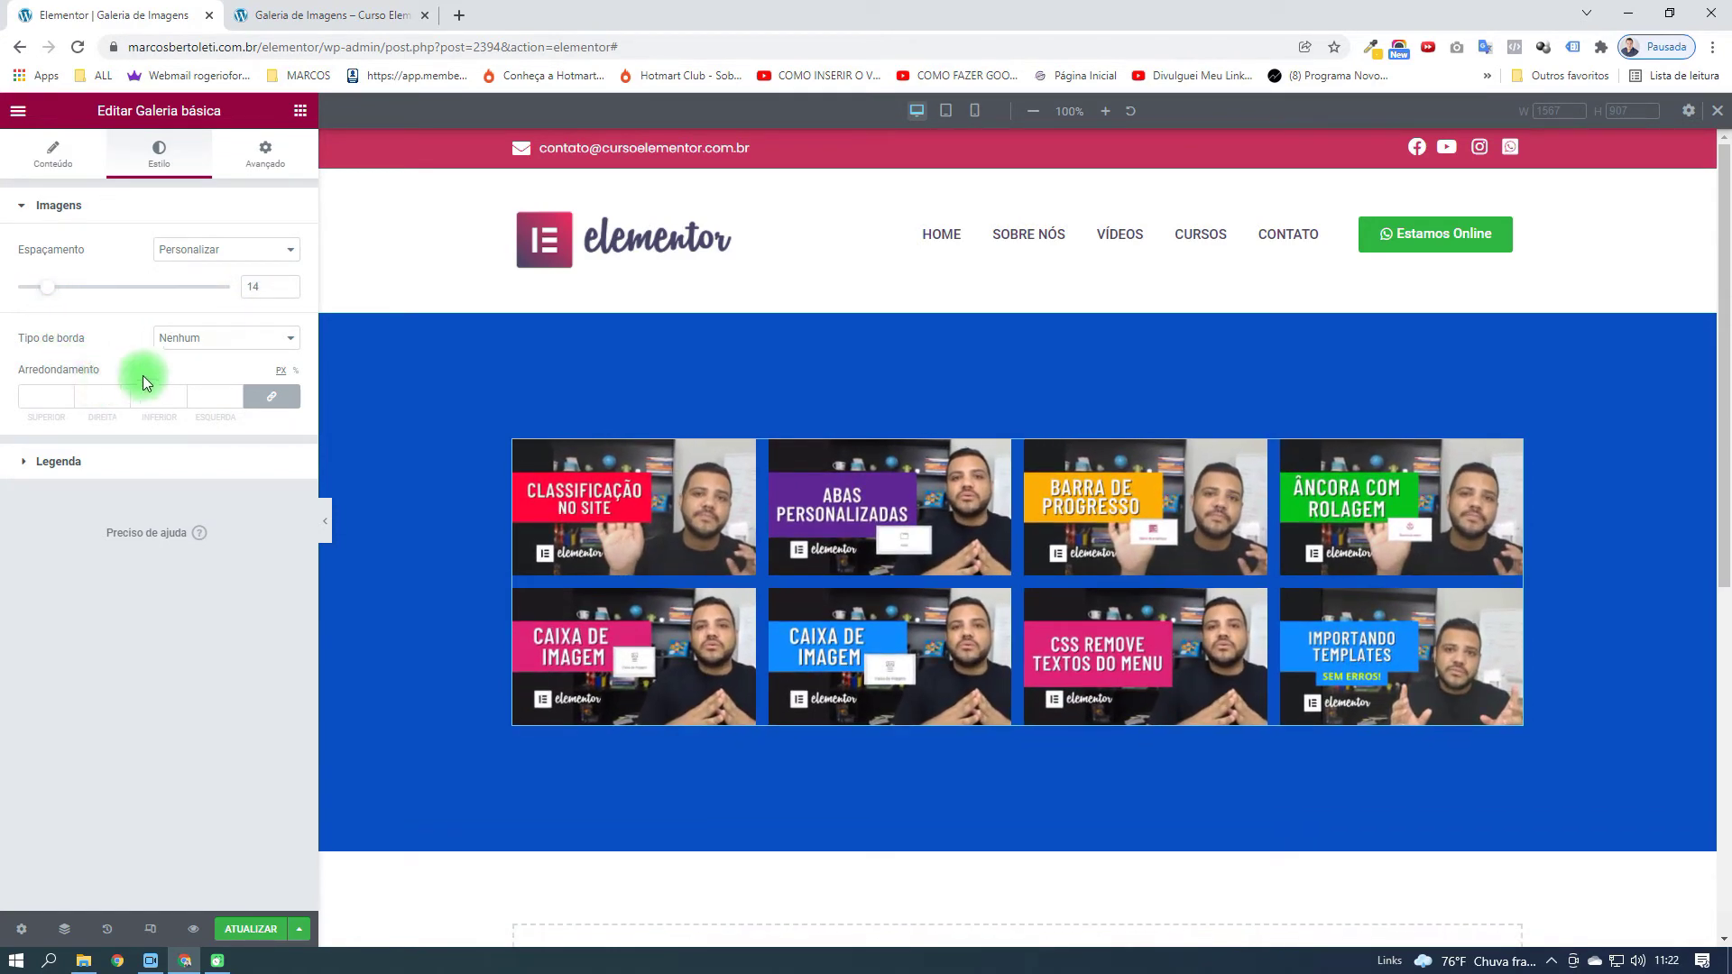
Give the gallery images a solid (Sólido) border 5 px wide on all sides
click(260, 338)
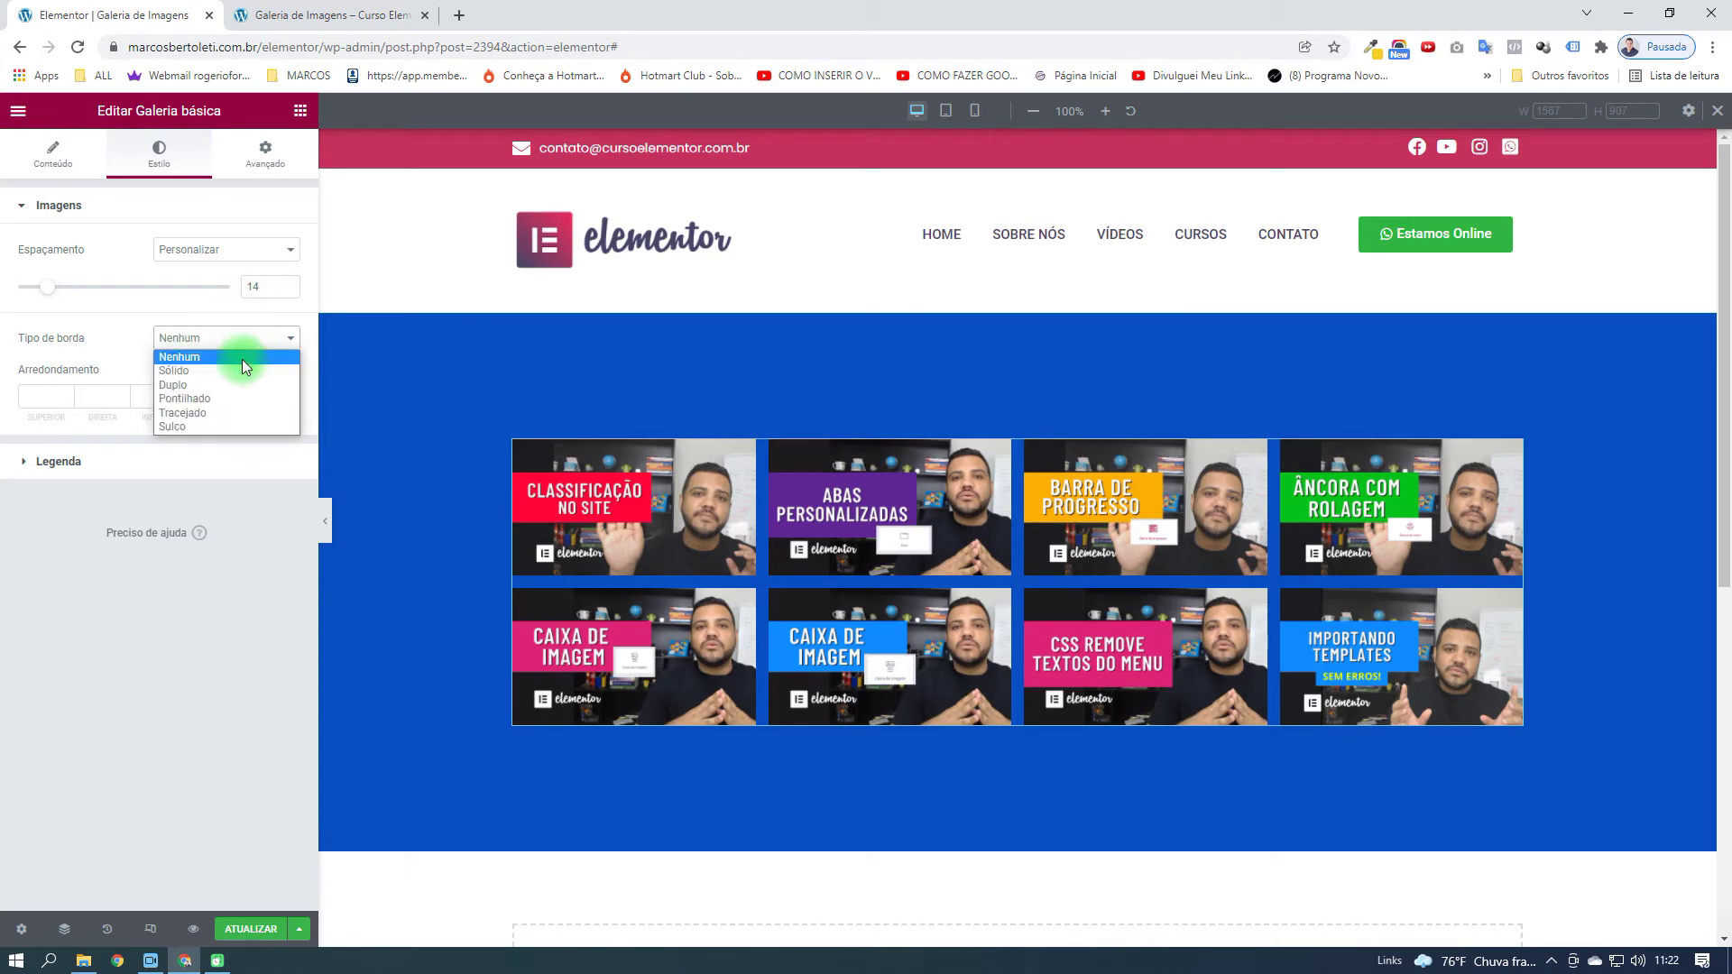
click(224, 371)
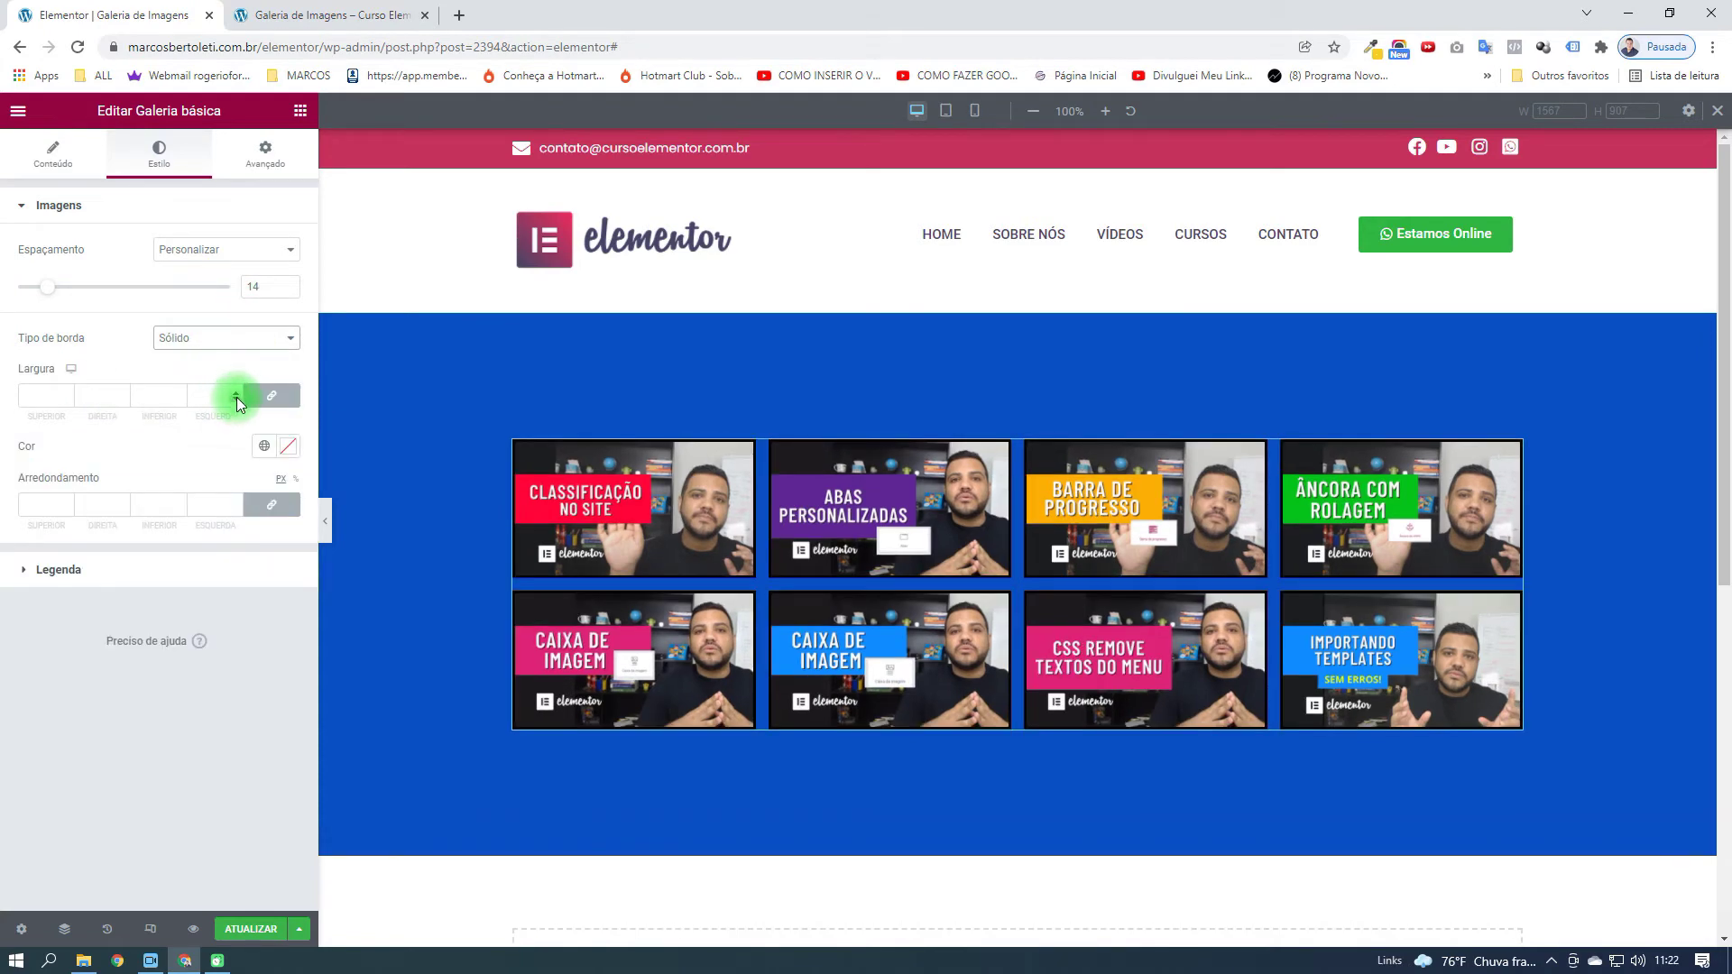
click(237, 396)
click(236, 395)
click(236, 395)
click(237, 395)
click(236, 395)
Color the image borders bright red, update the page and check the gallery in the preview
click(288, 446)
click(287, 516)
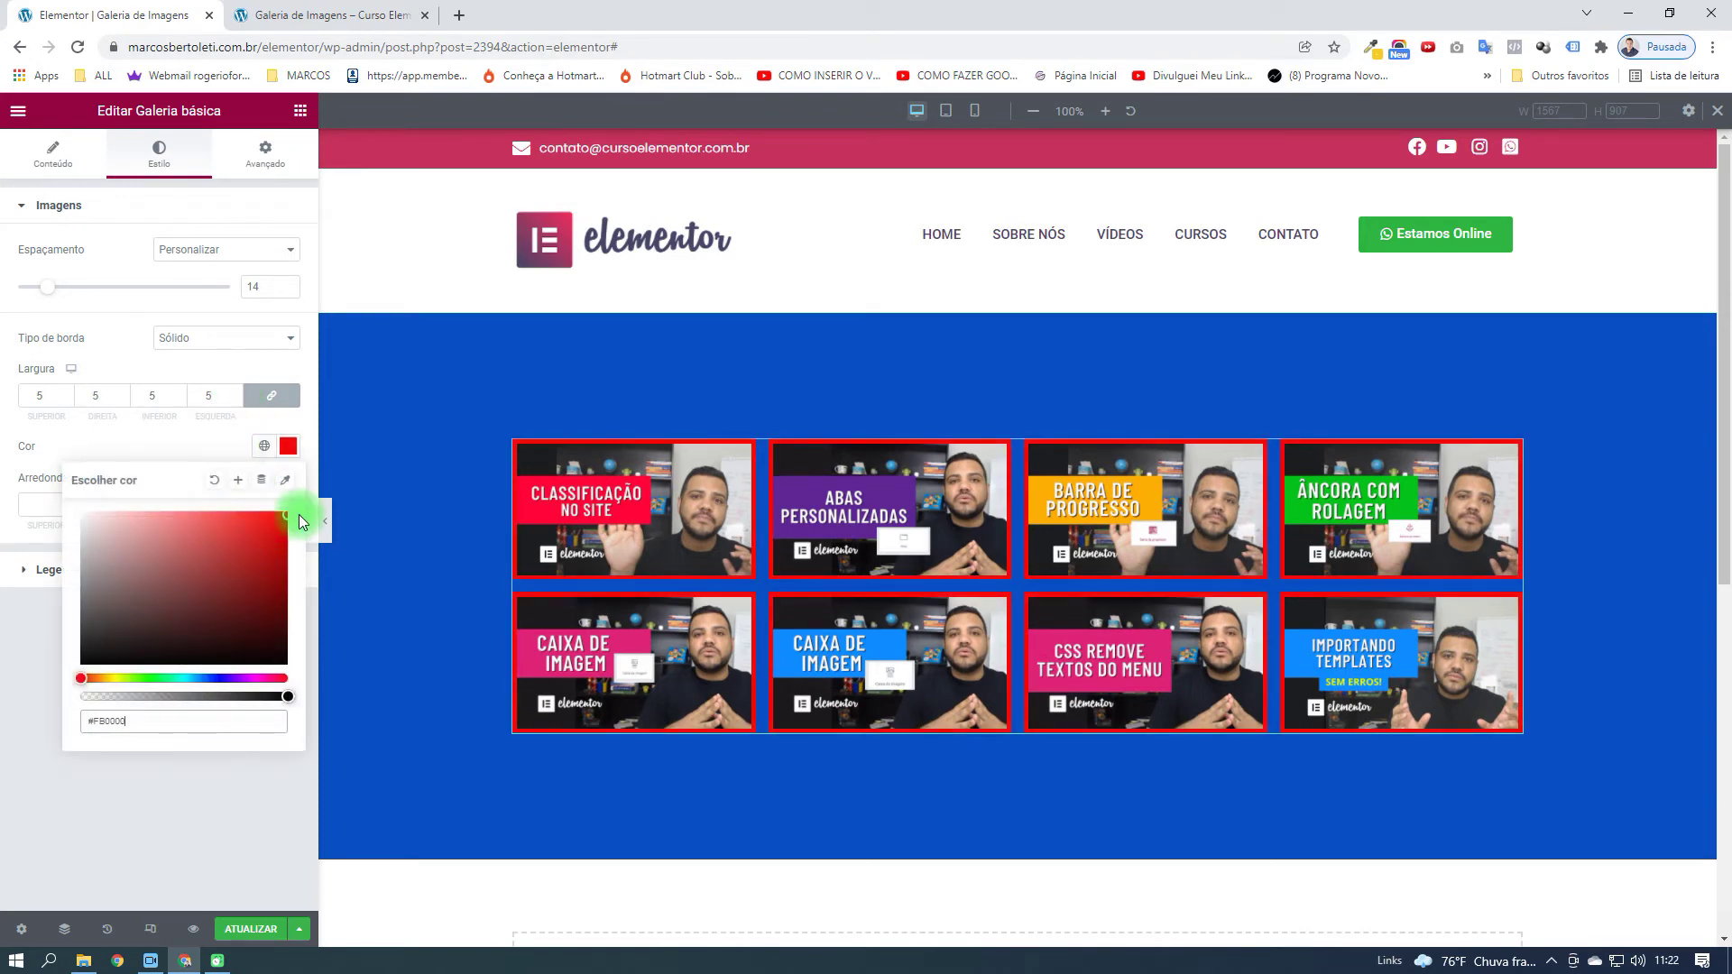
click(271, 929)
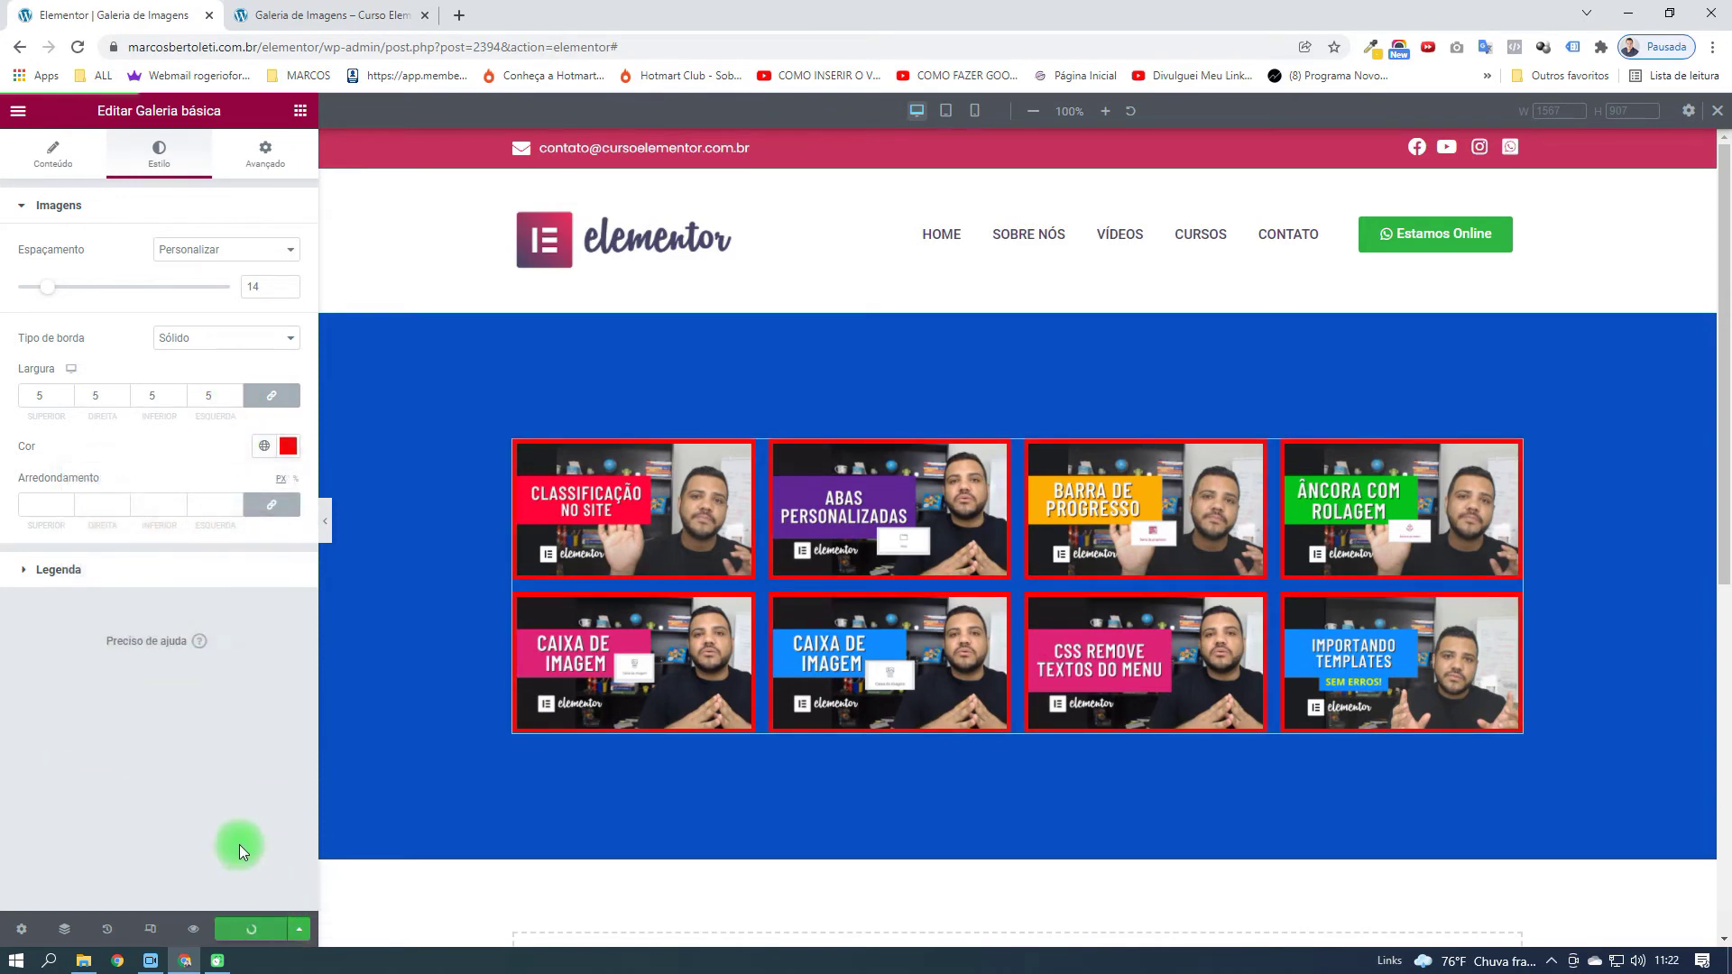
click(342, 11)
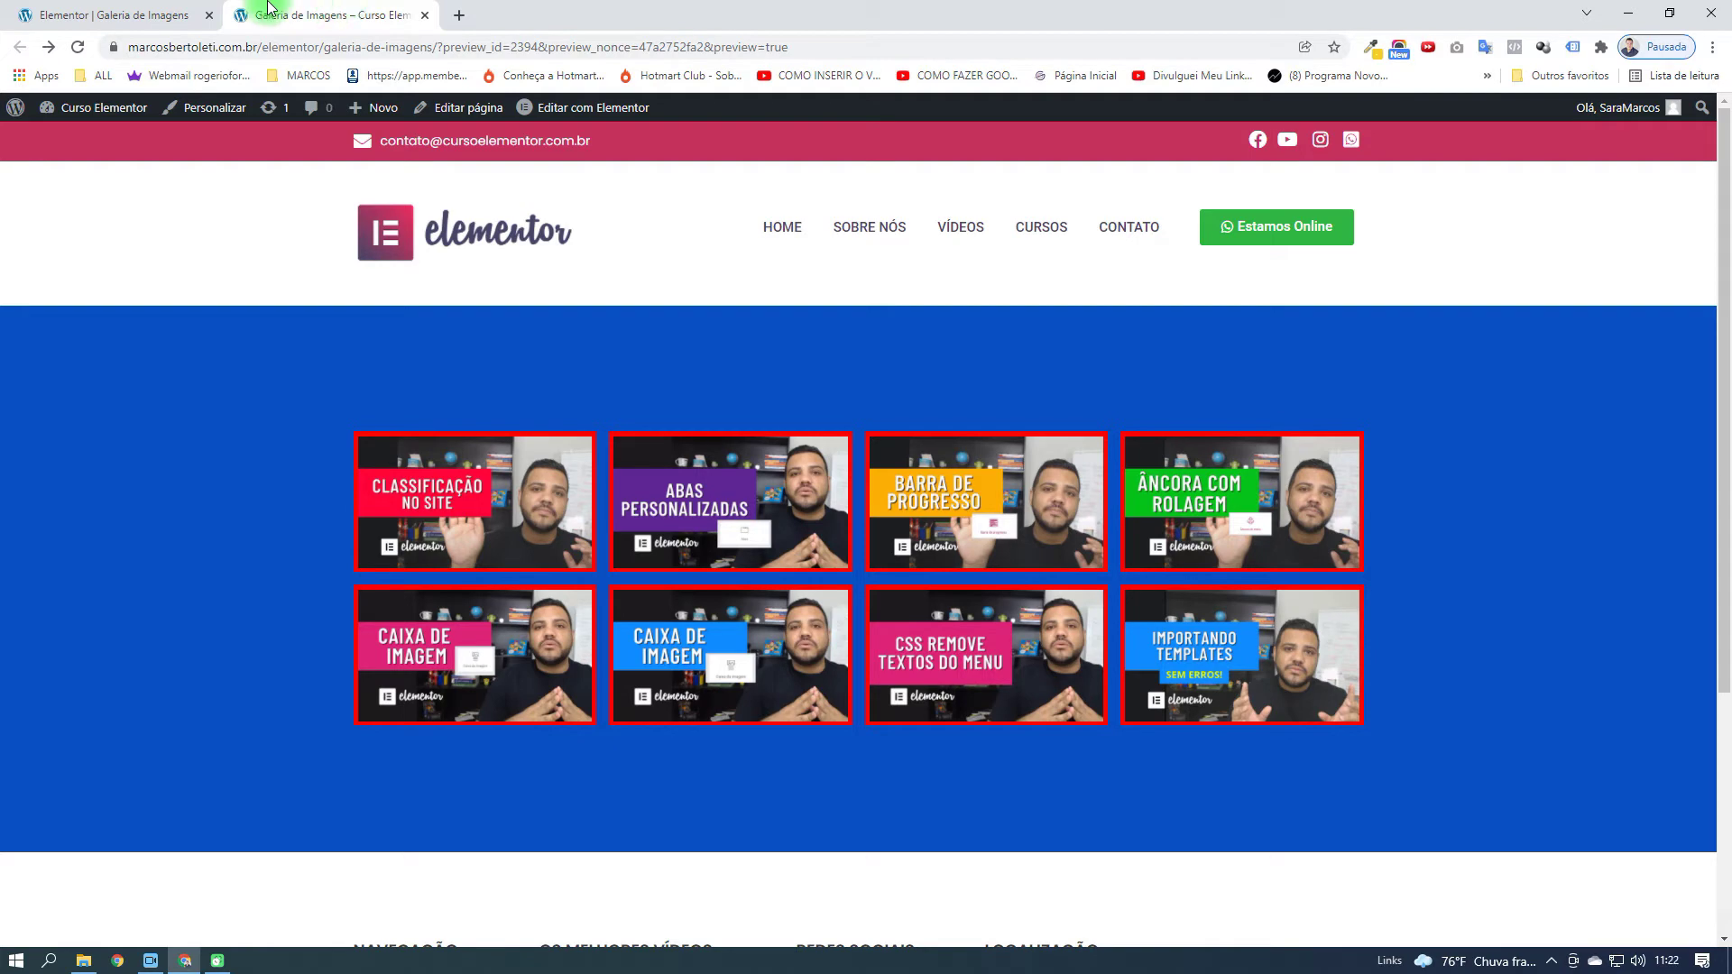
Return to the editor and change the gallery's image border color to white
click(115, 15)
click(290, 447)
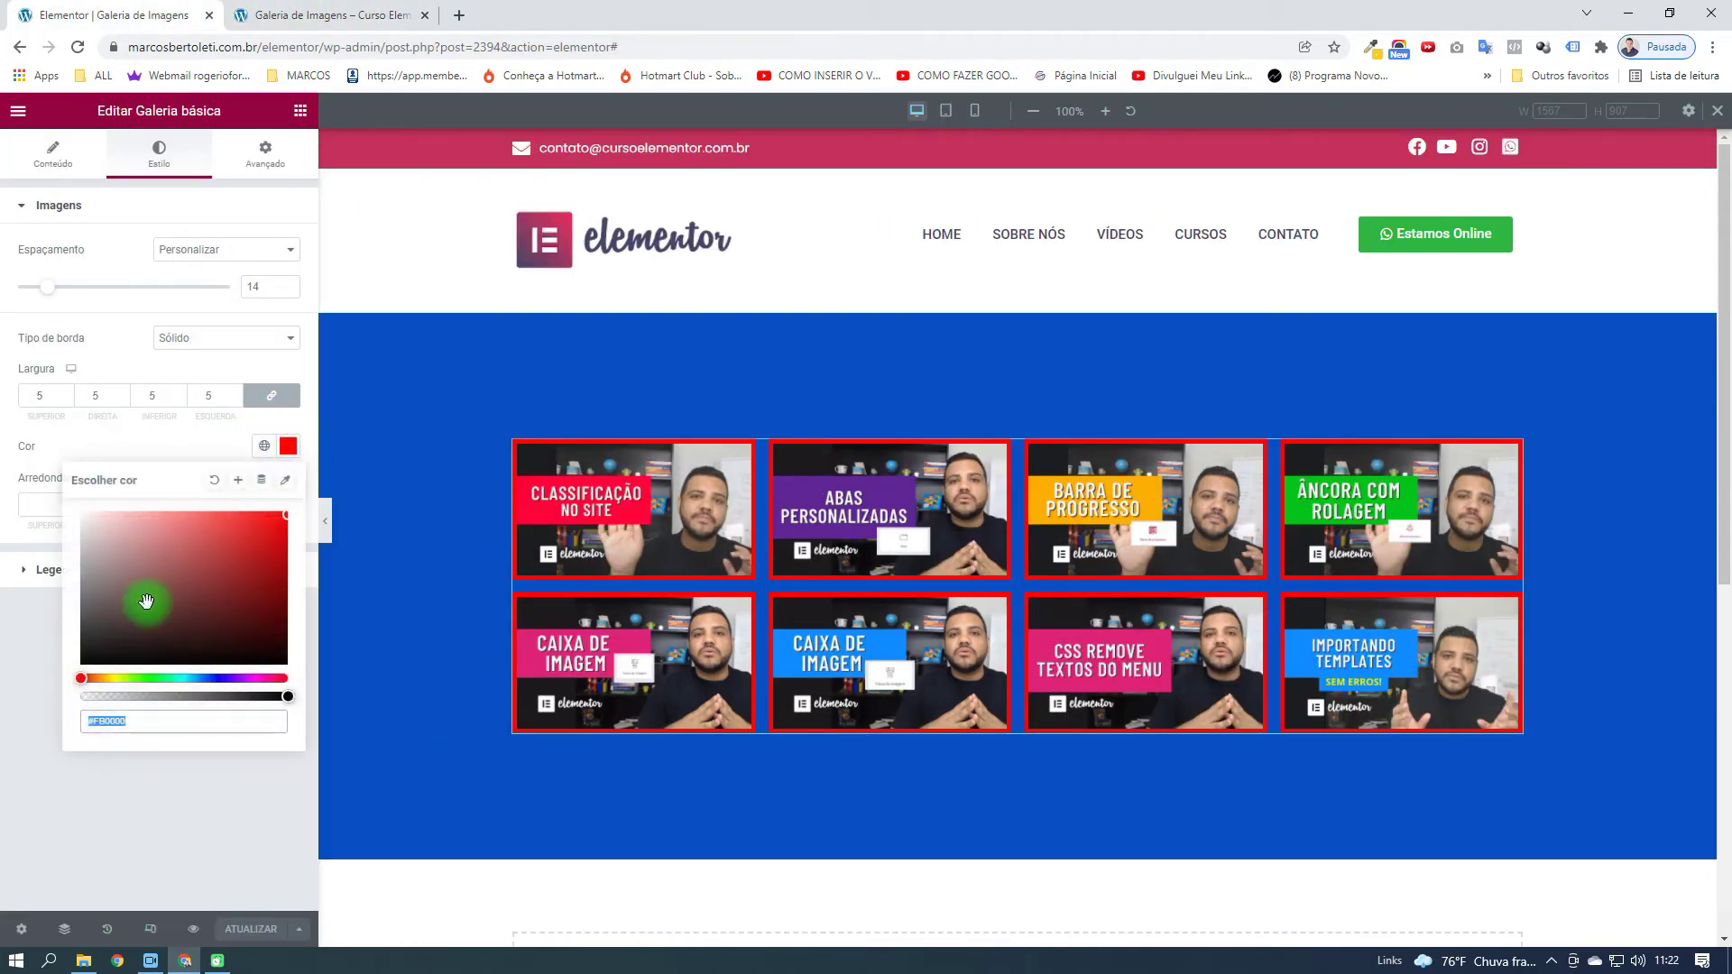
drag(142, 599, 13, 458)
Try other border widths on the gallery images and bring the width back to 5
click(235, 394)
click(236, 394)
click(236, 392)
click(237, 391)
click(235, 399)
click(236, 399)
click(235, 399)
click(236, 399)
click(235, 399)
click(236, 399)
click(236, 398)
click(236, 399)
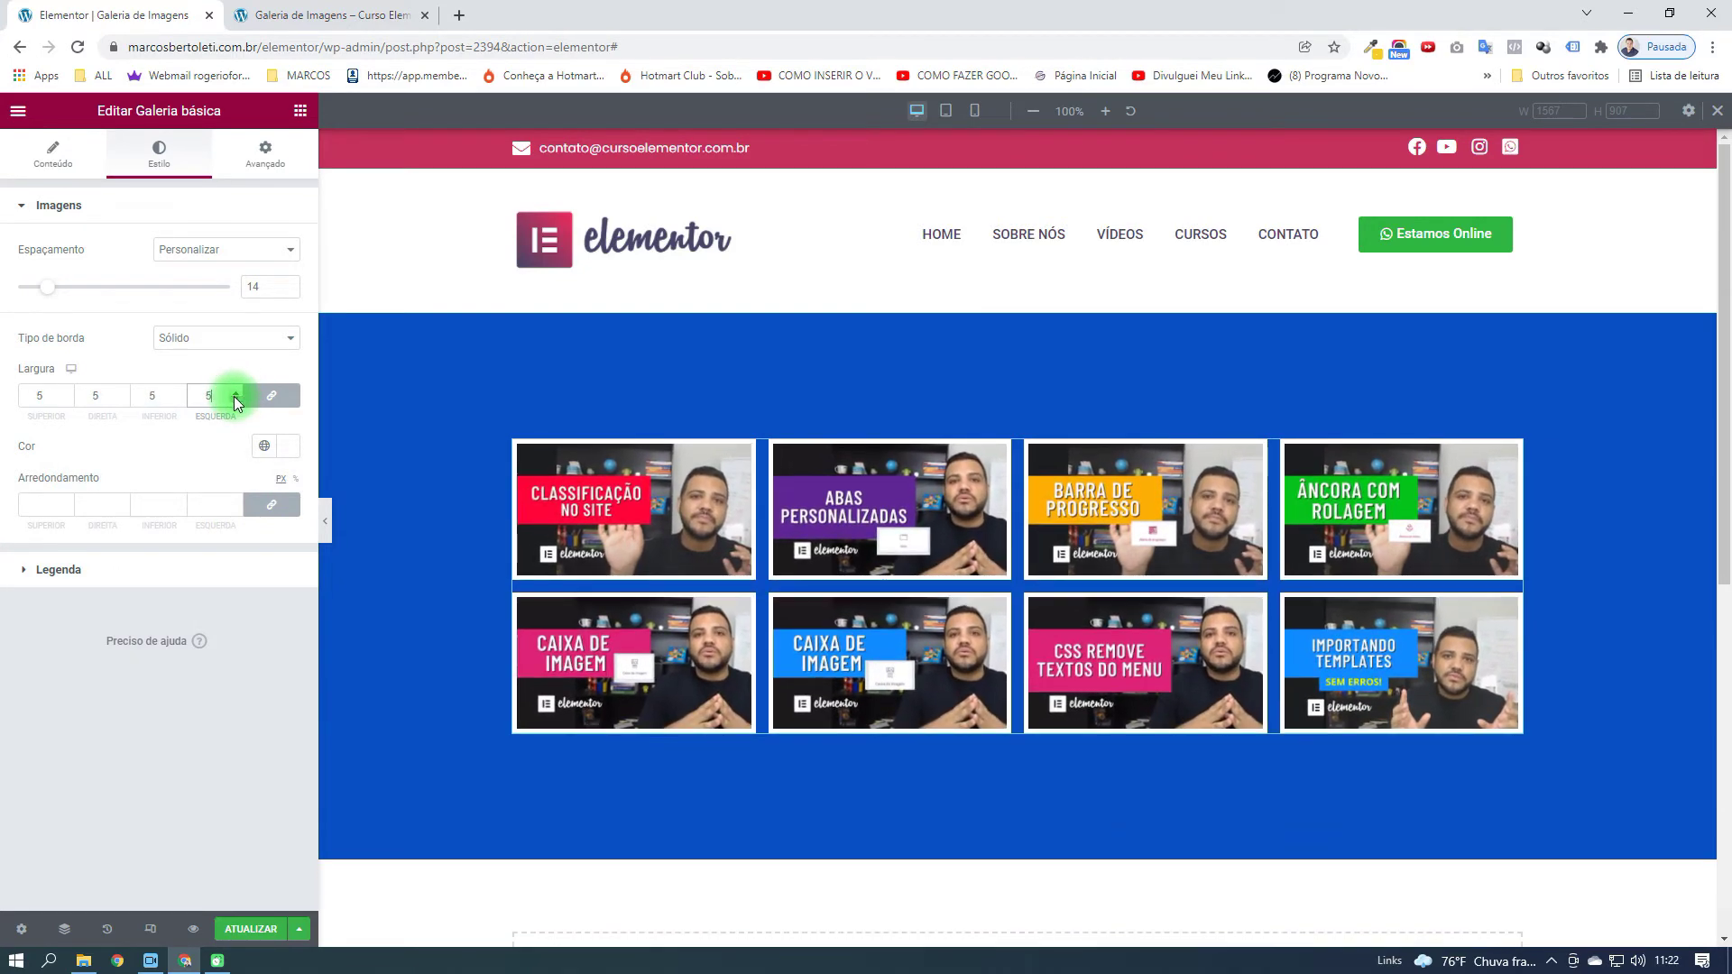
Update the page and view the white-bordered gallery in the preview
click(216, 453)
click(390, 10)
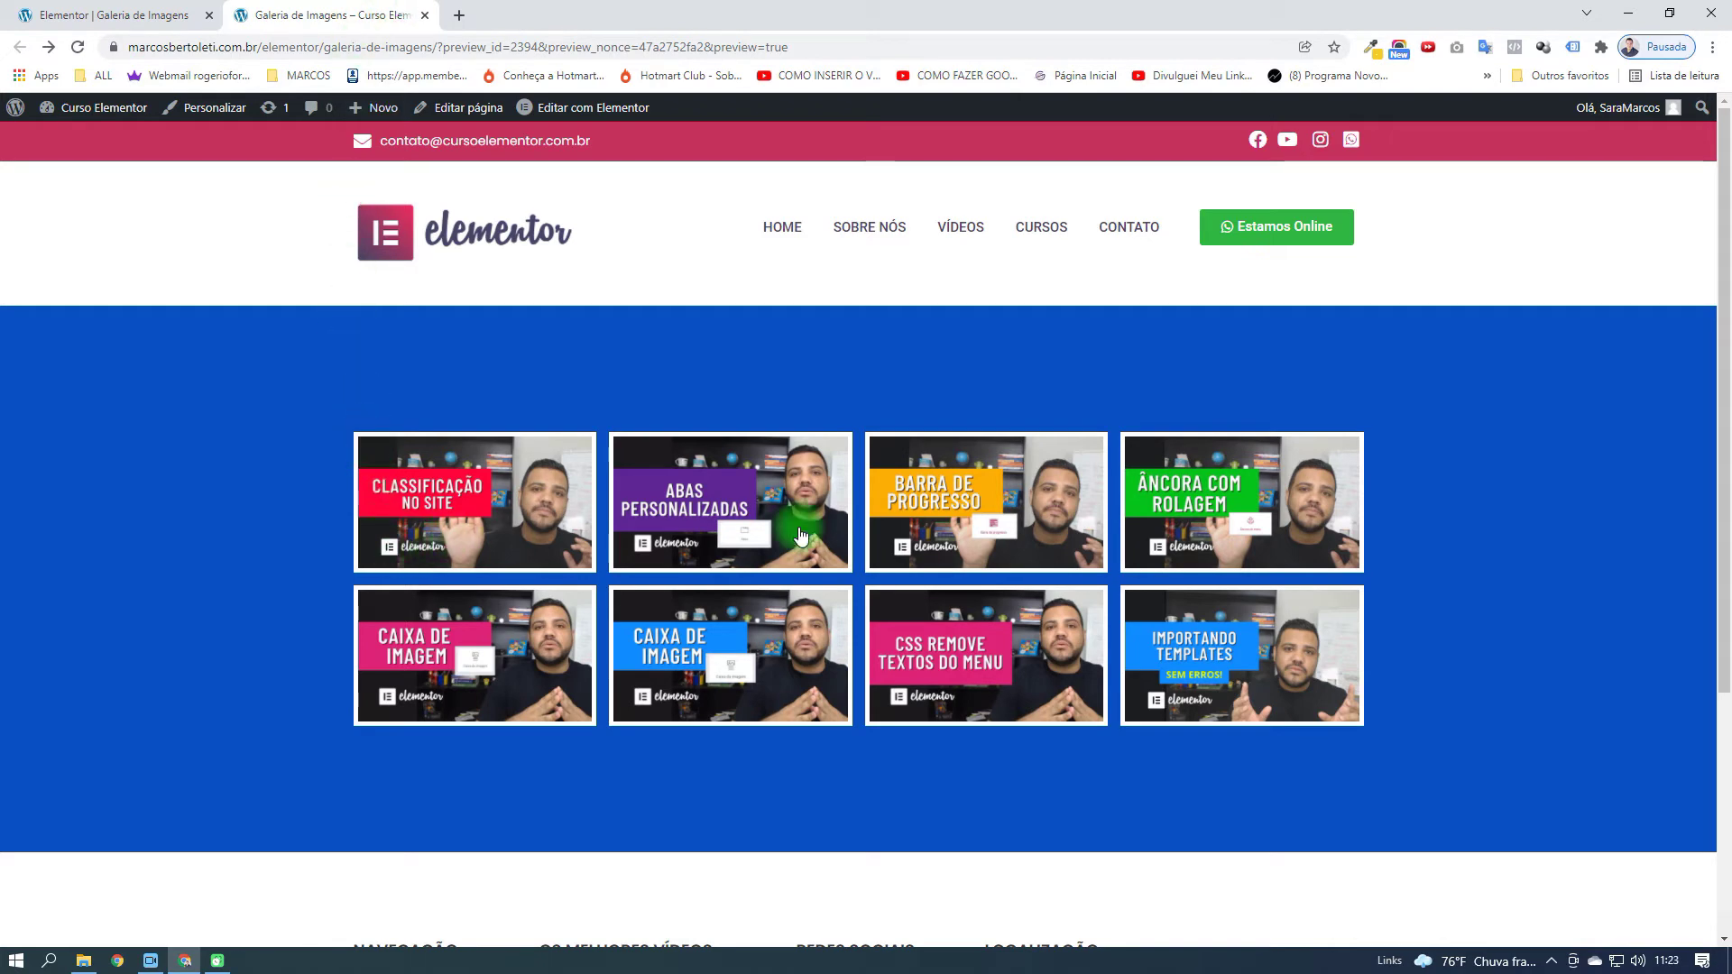
Open the Abas Personalizadas image in the lightbox, browse forward to Âncora com Rolagem and close it
click(763, 511)
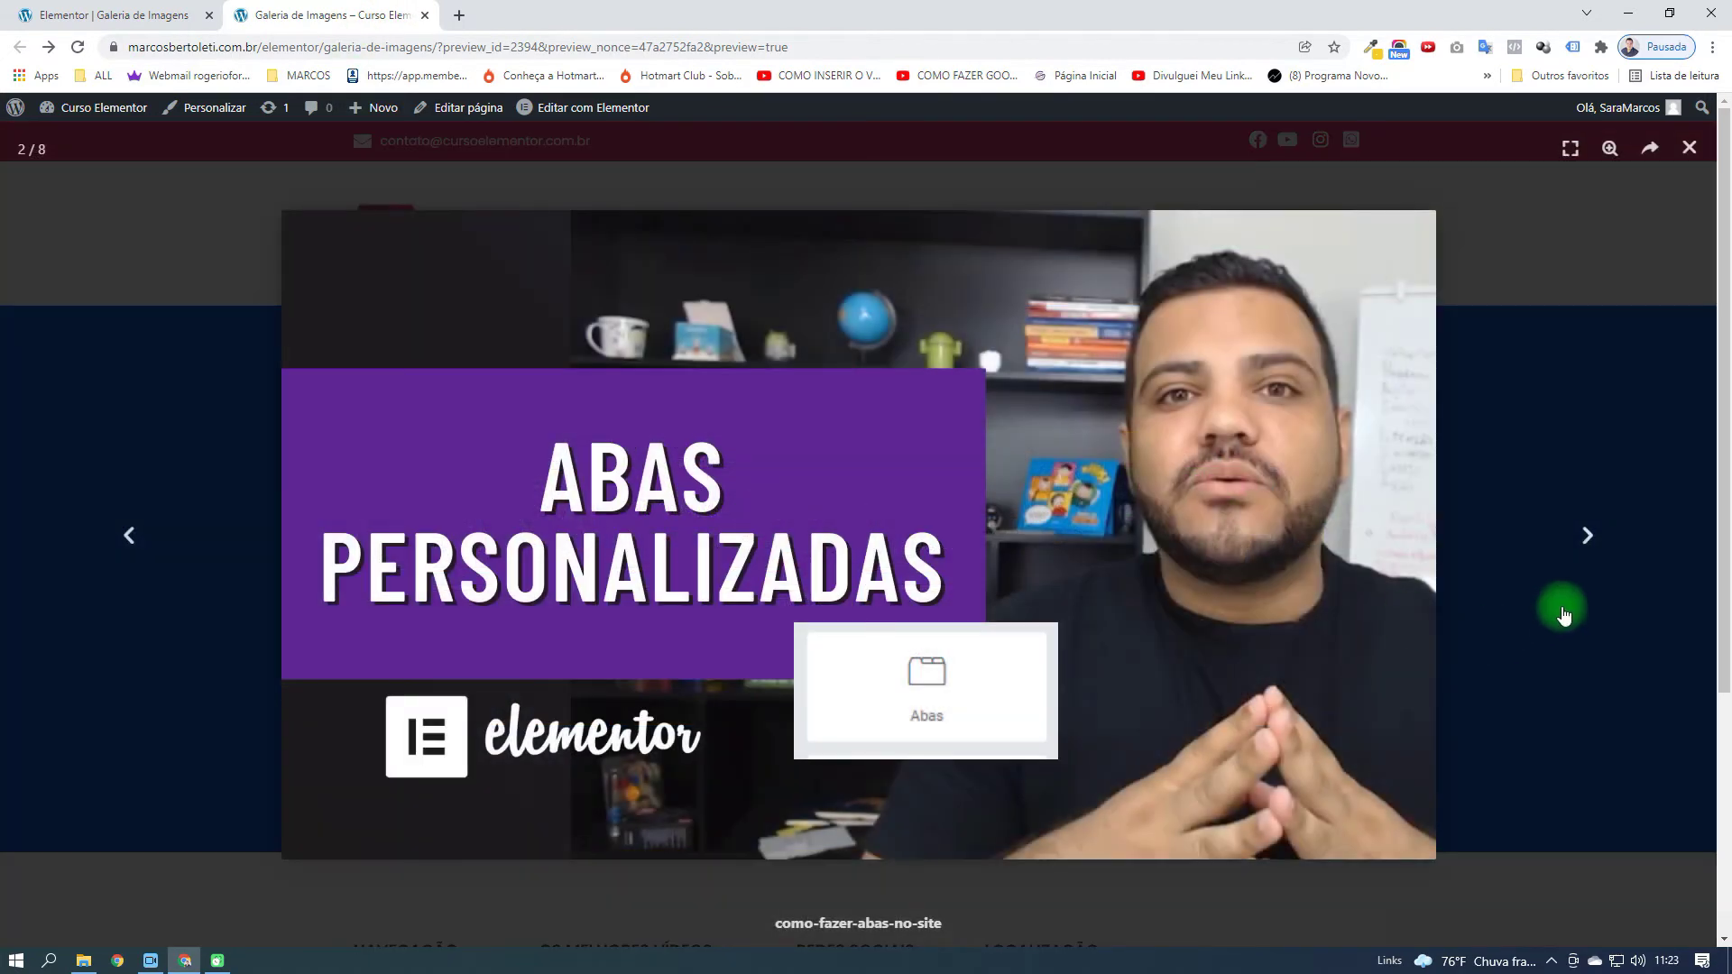
click(1595, 550)
click(1595, 541)
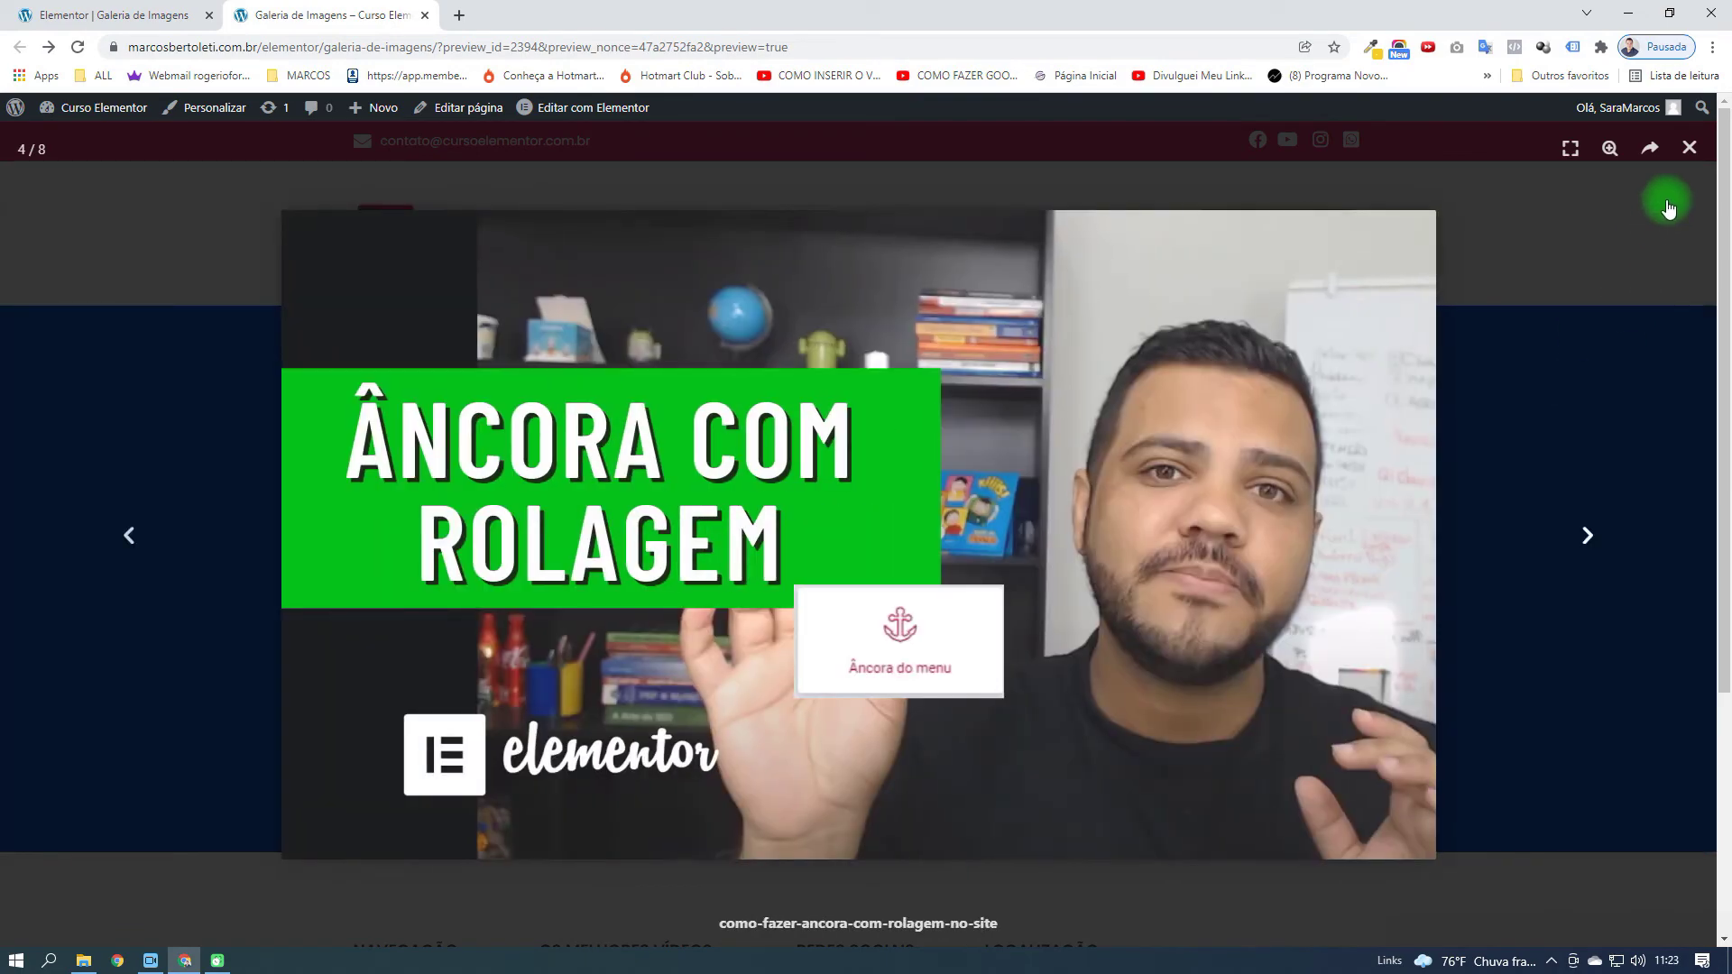
click(1689, 147)
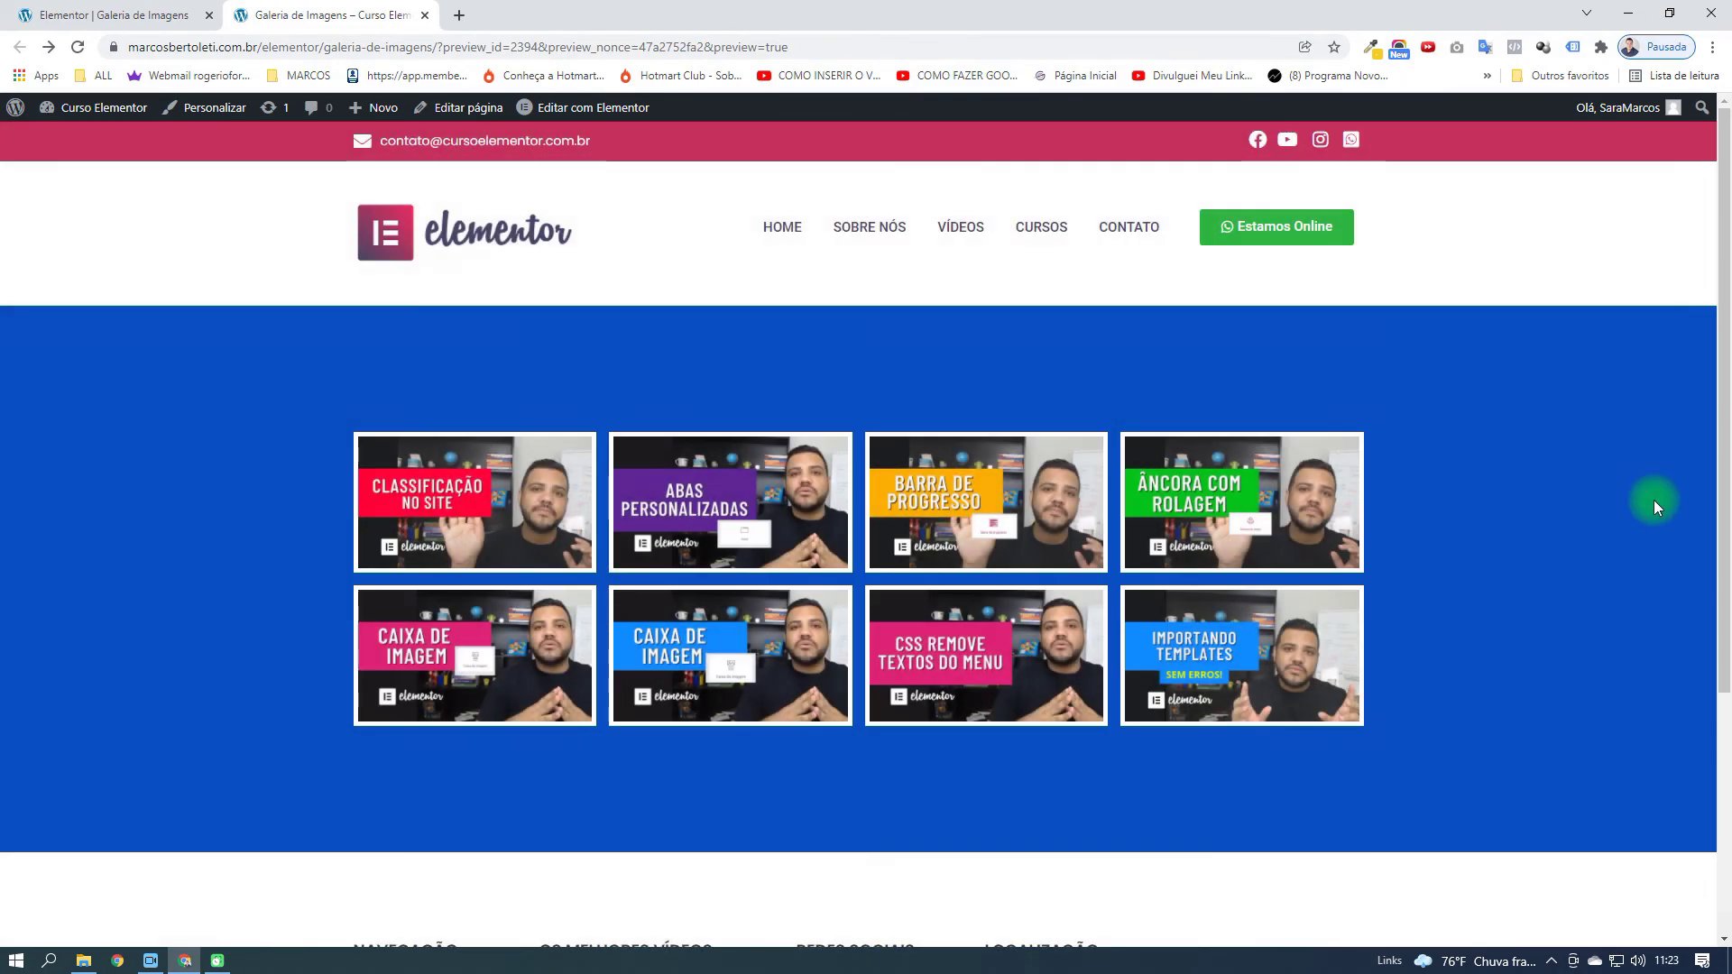
Round the gallery images' corners to 32 on all sides, update the page and switch to the preview
click(152, 14)
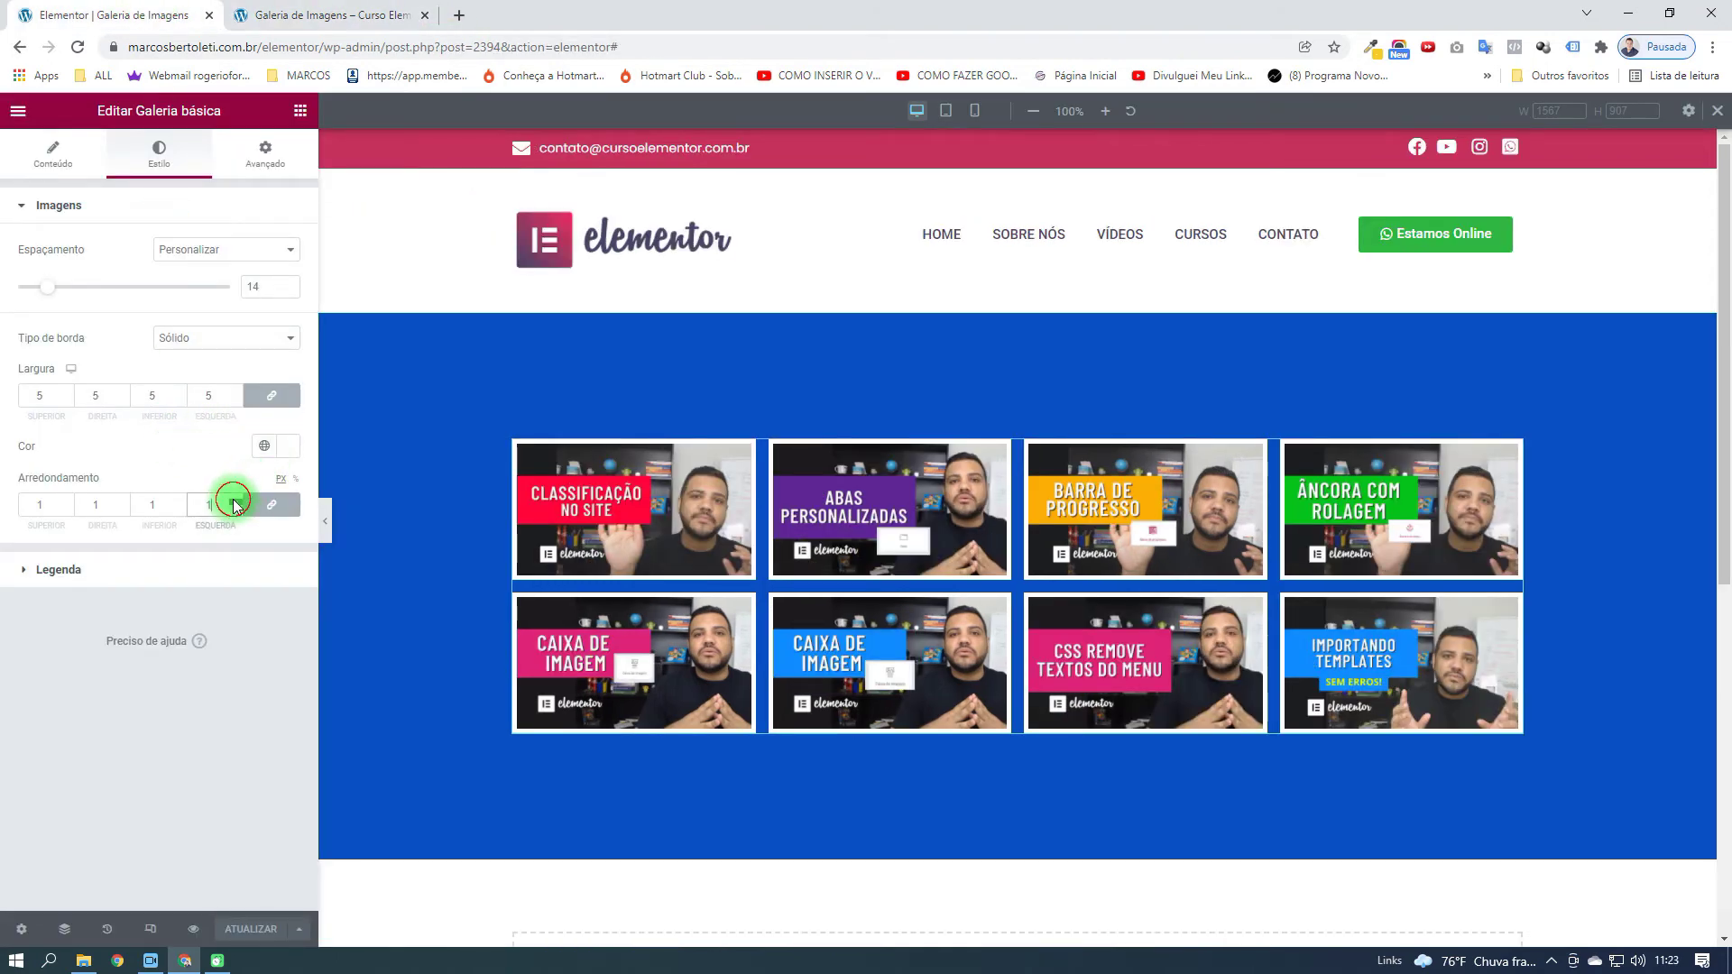
text(32)
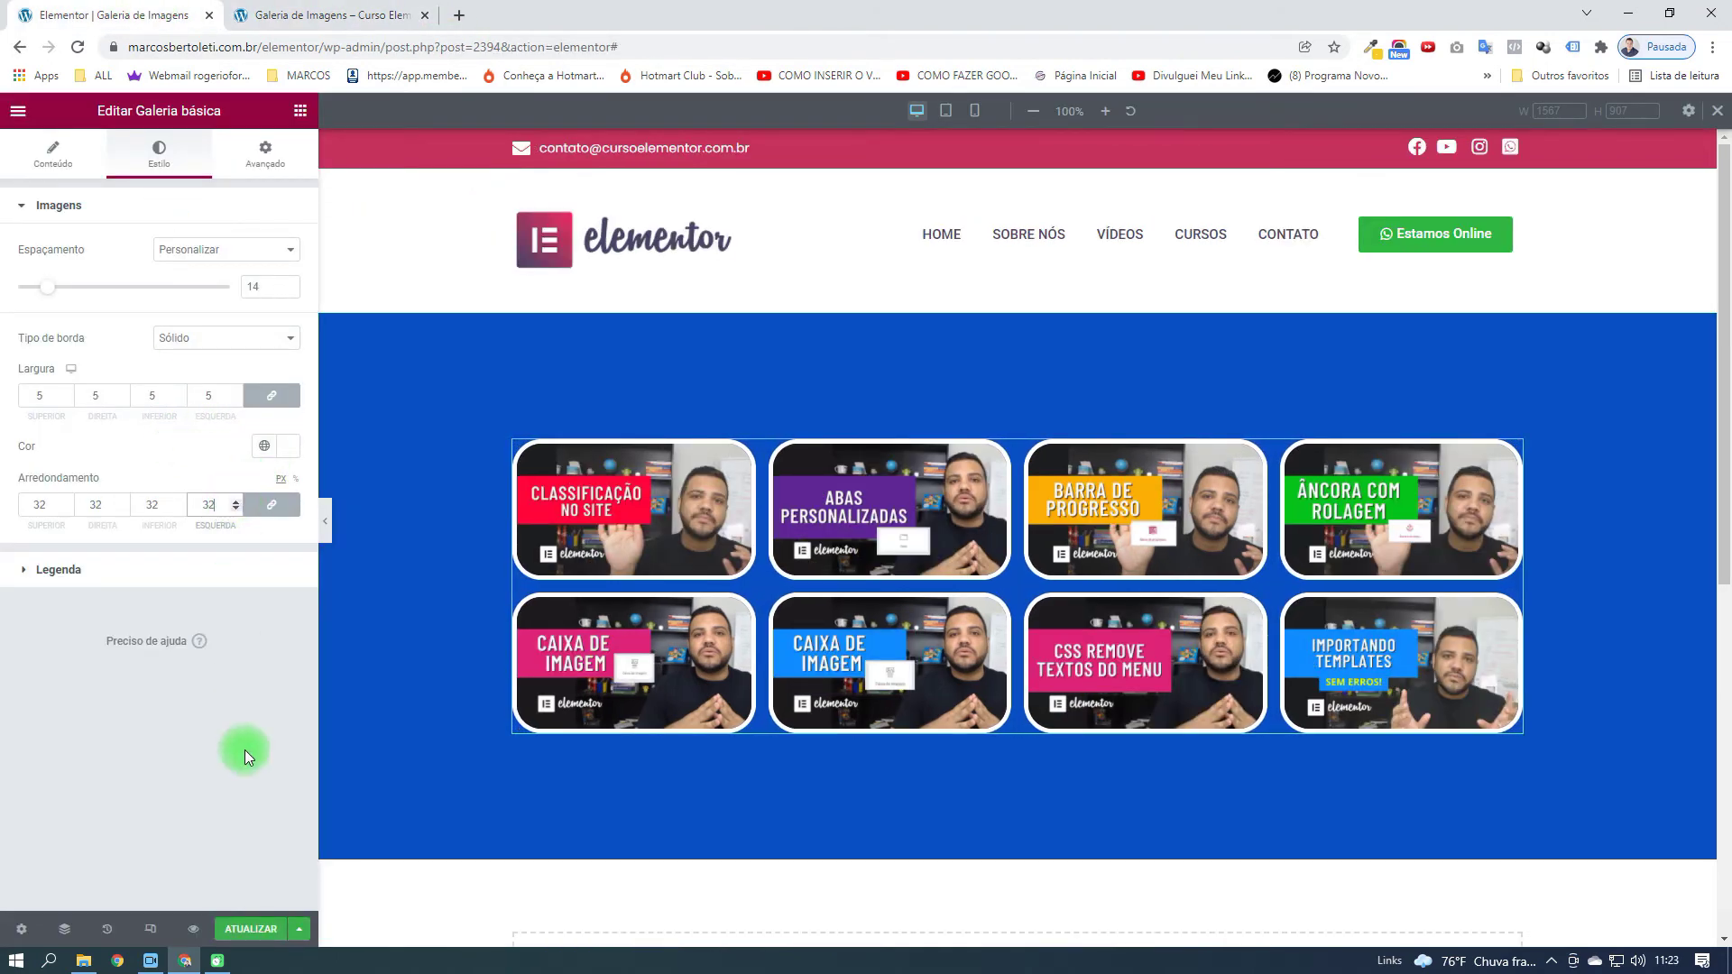
click(251, 929)
click(363, 14)
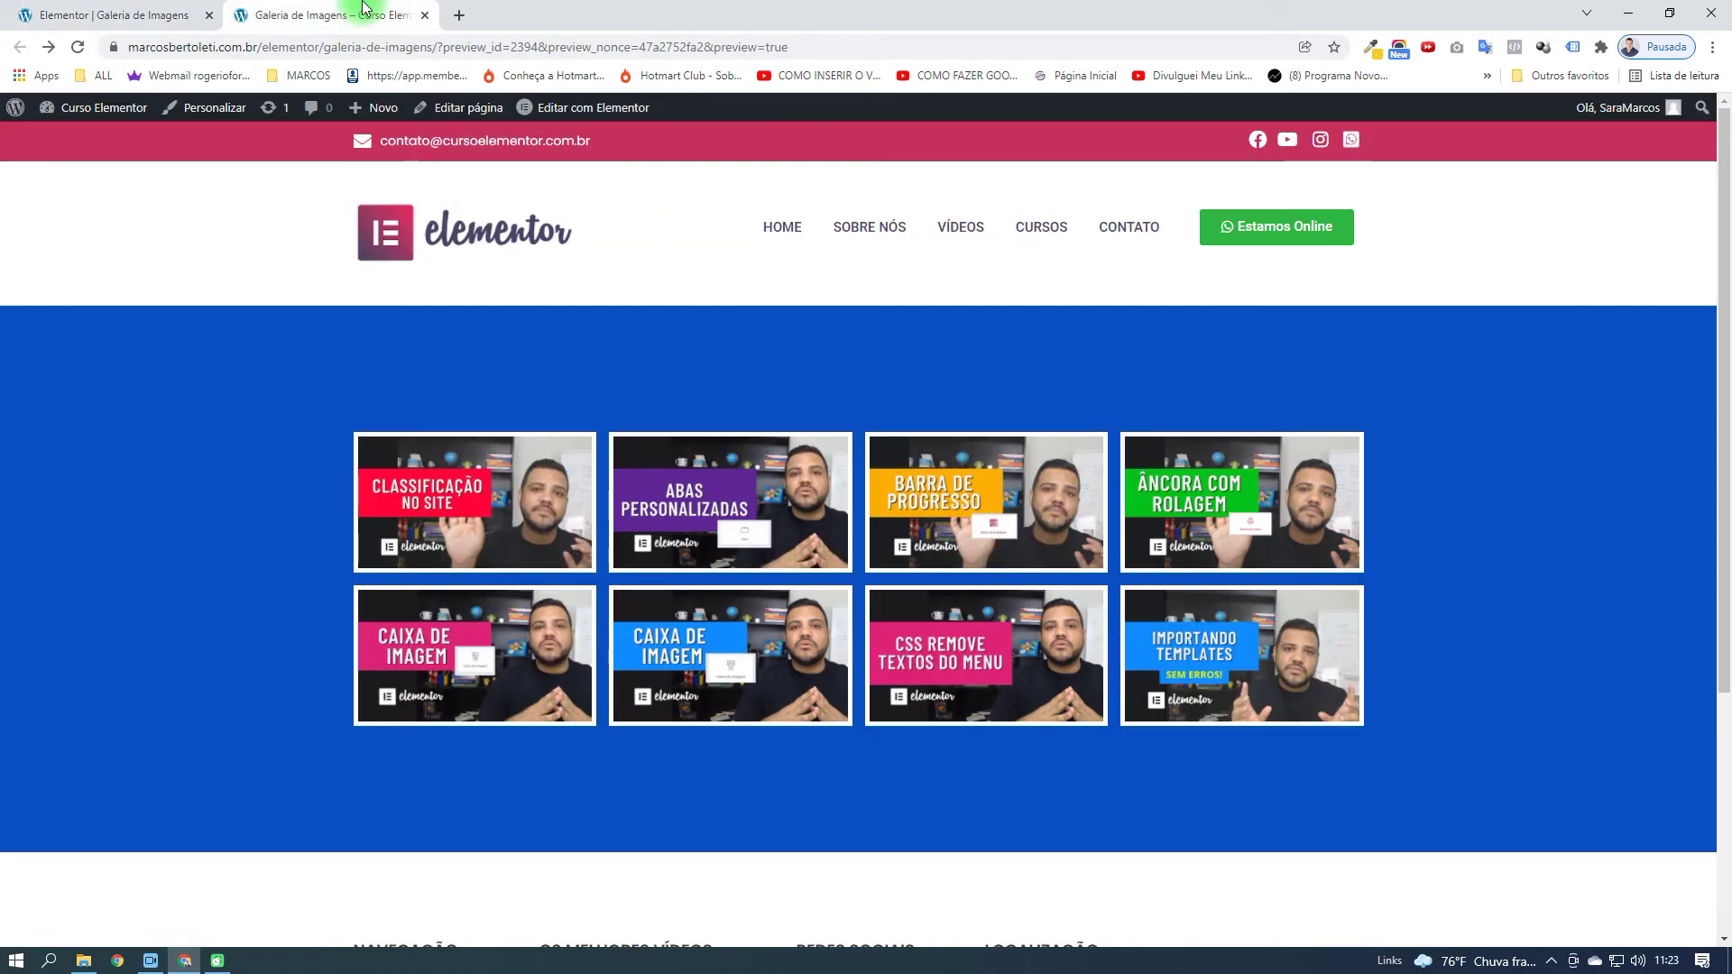
Reload the preview to check the gallery's rounded corners, and open the caption style settings in the editor
key(F5)
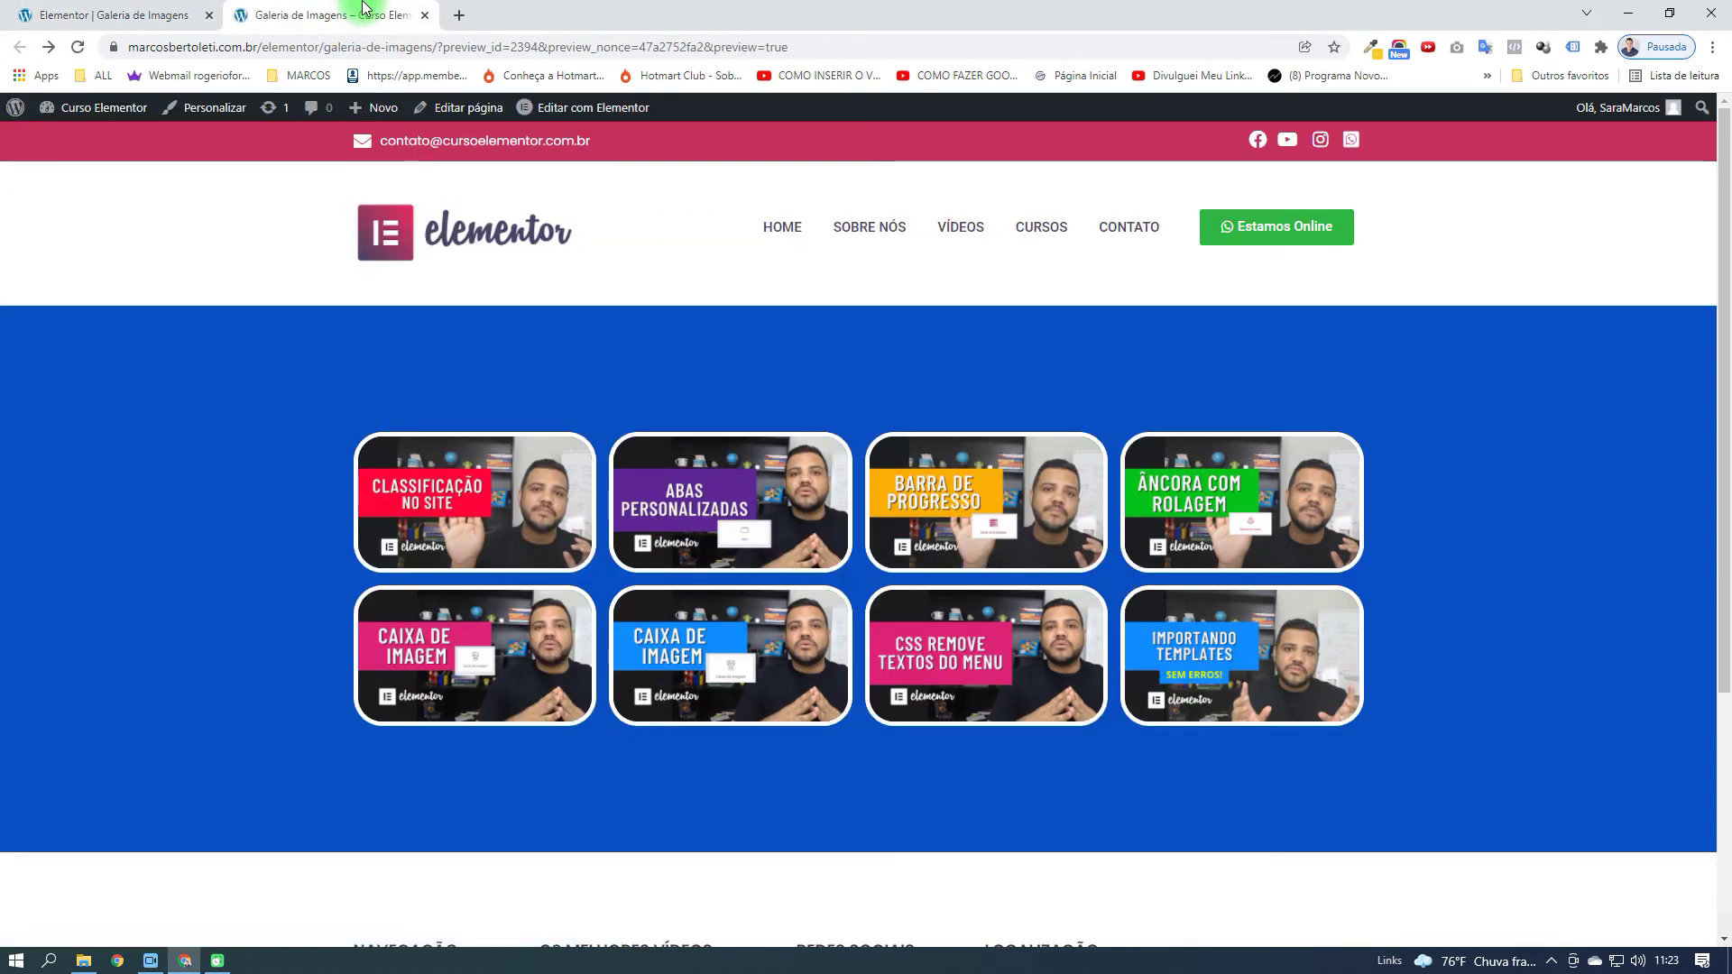
click(131, 9)
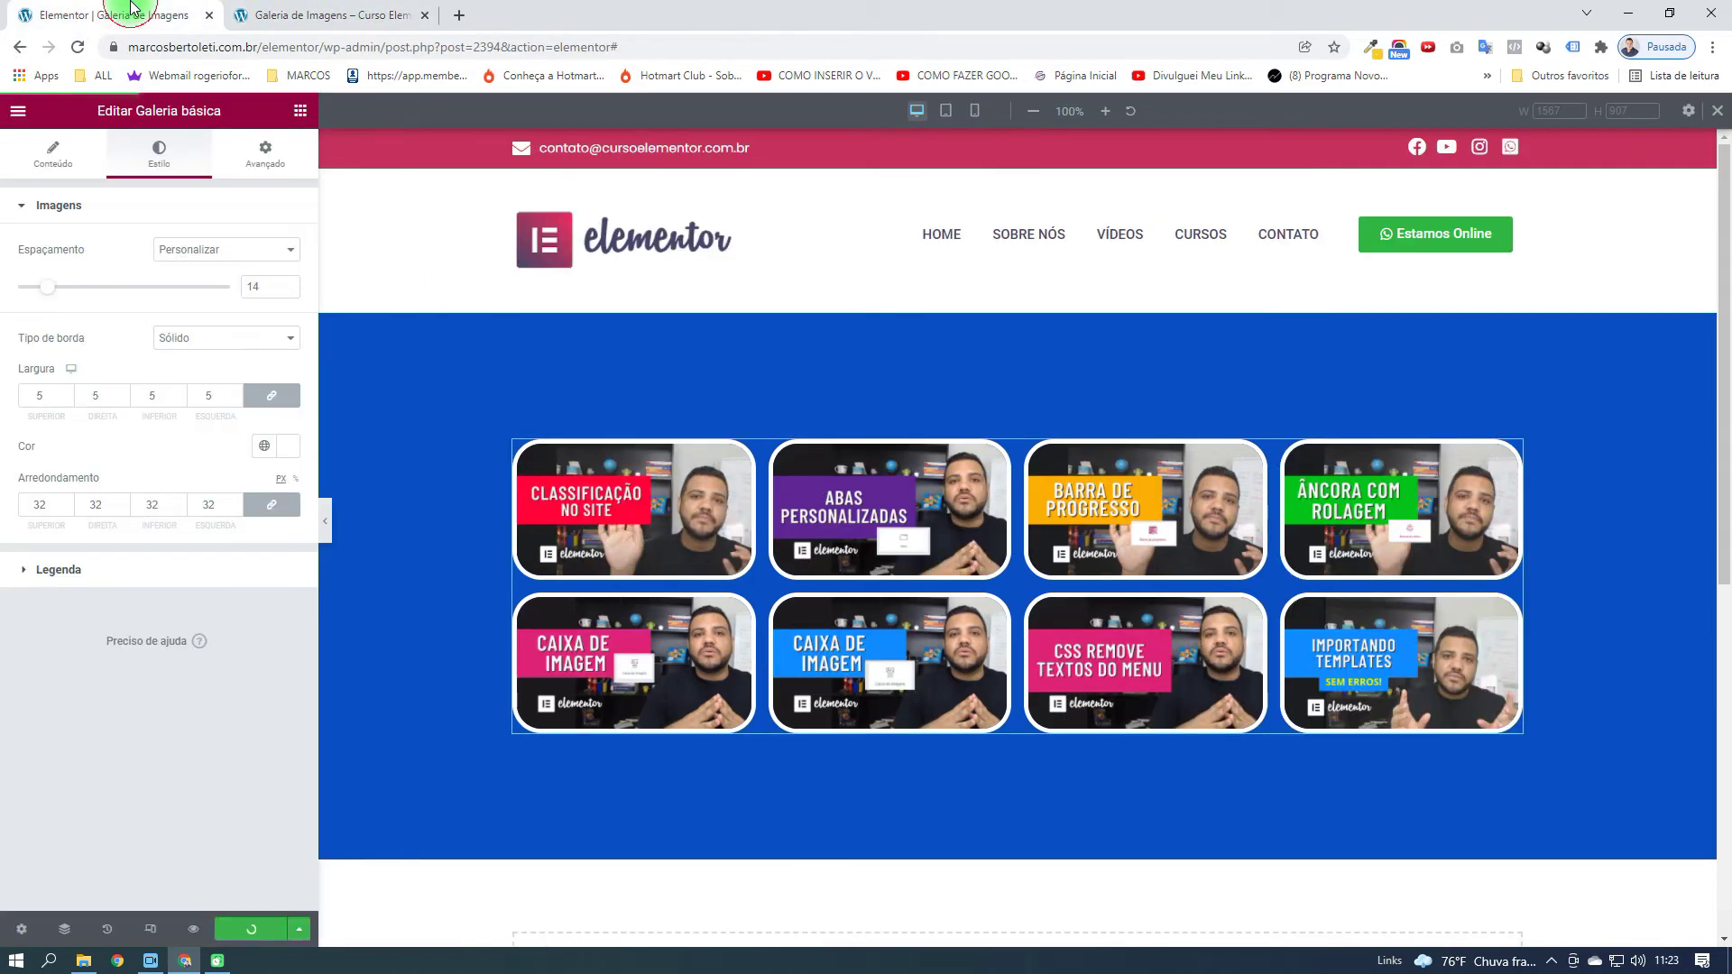
click(161, 572)
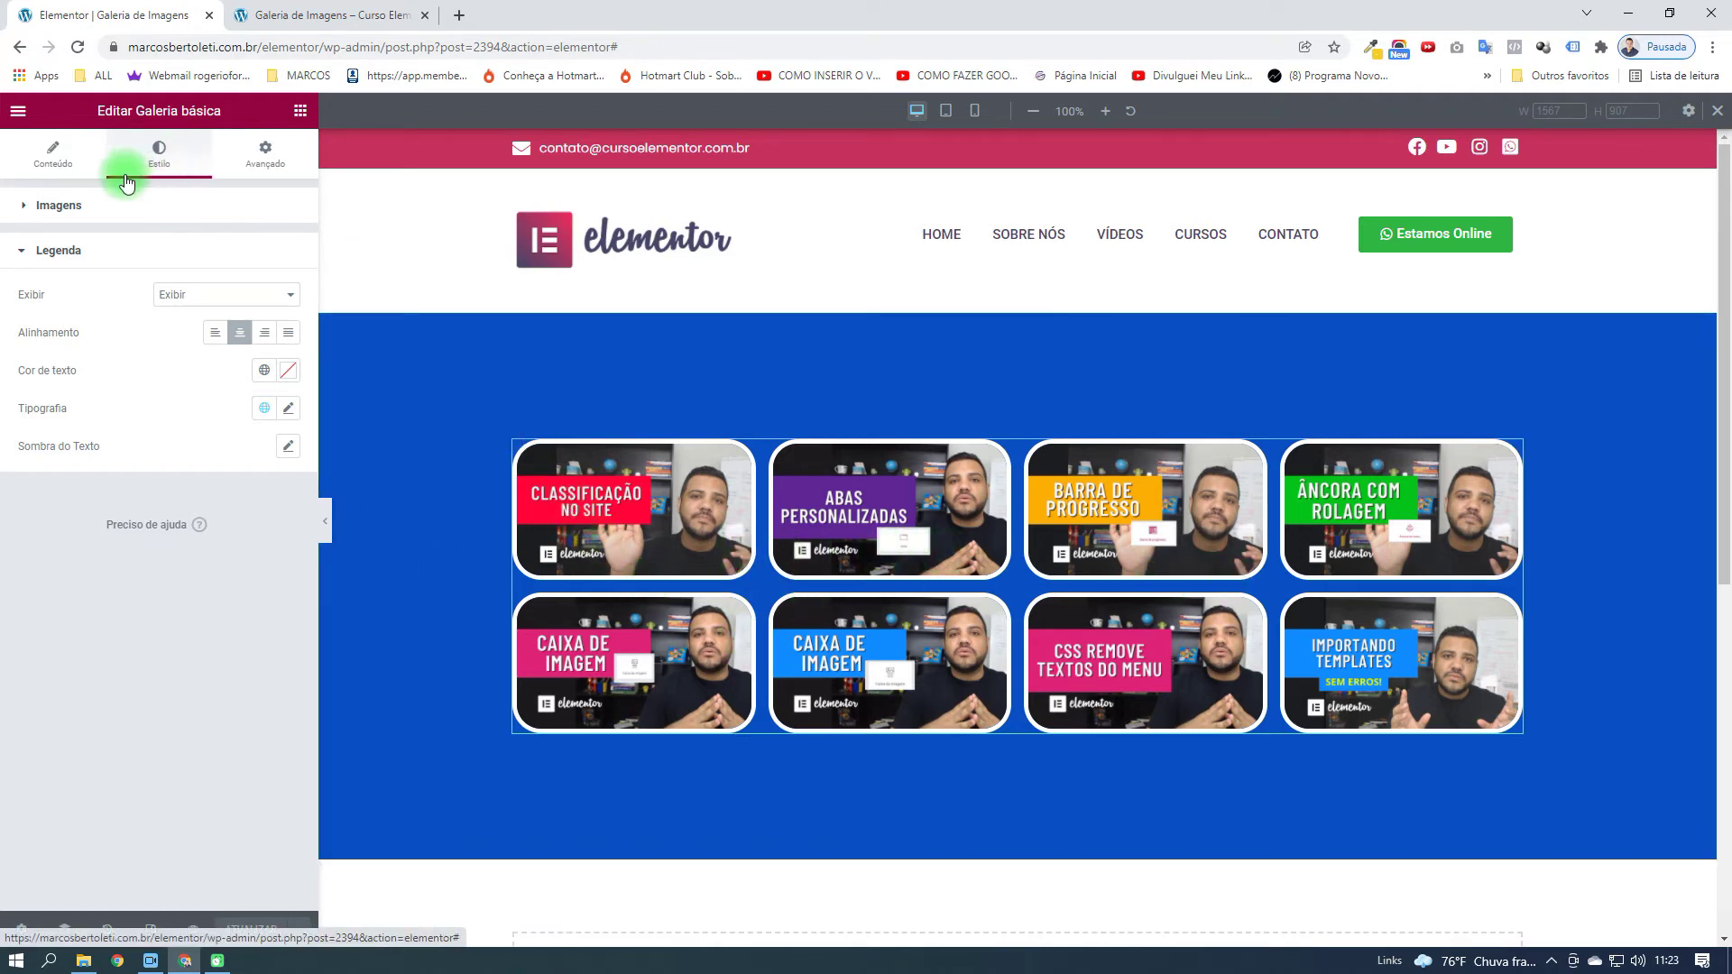
Open the gallery's images for editing, caption the first image "texto aqui" and copy that caption
click(50, 156)
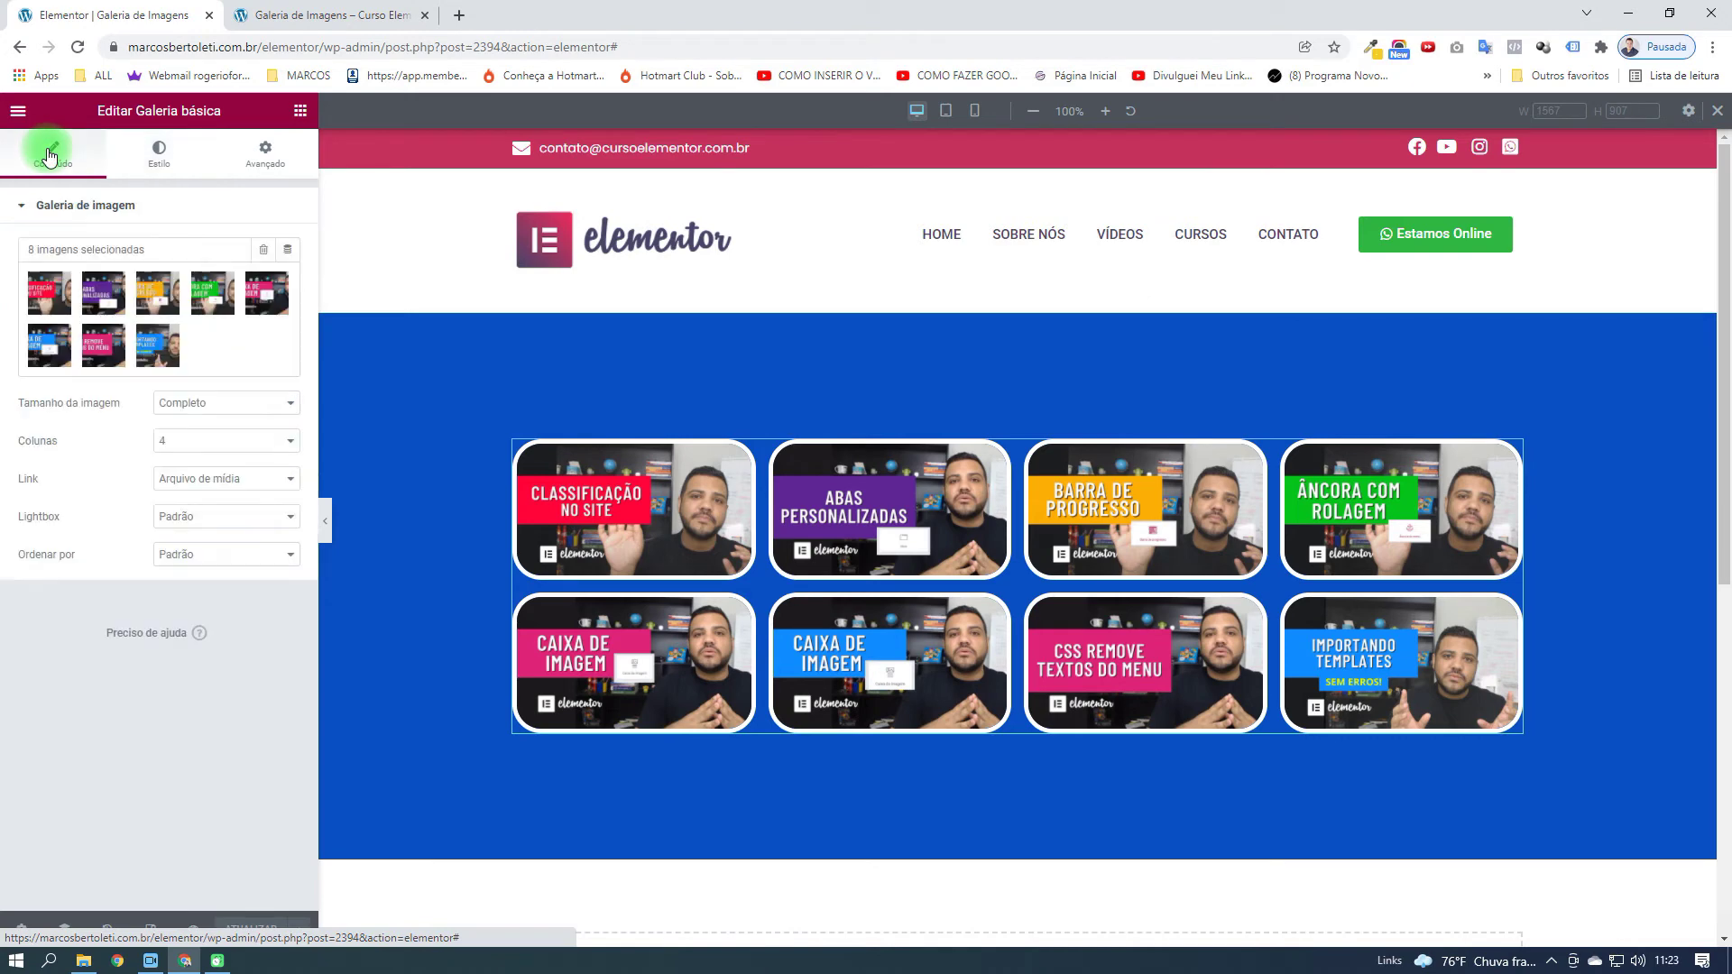
click(138, 314)
click(303, 388)
text(texto)
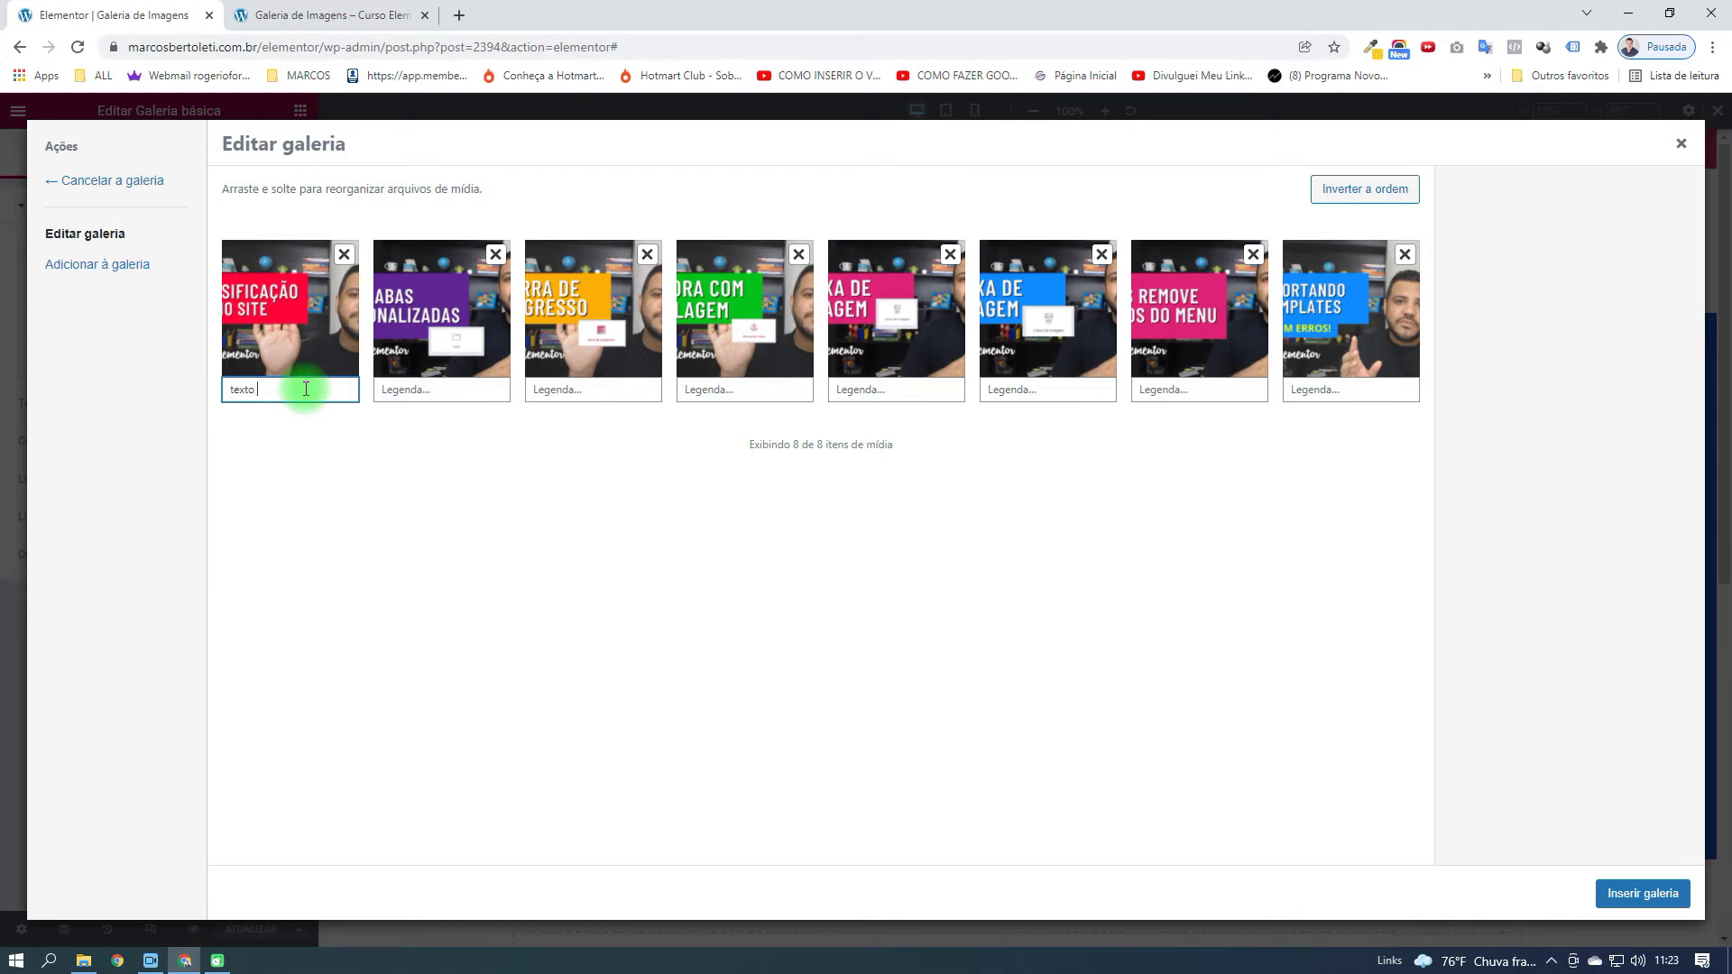
key(ctrl+a)
key(ctrl+c)
Give the other seven images the same caption "texto aqui" and insert the gallery
click(388, 390)
key(ctrl+v)
click(573, 390)
key(ctrl+v)
click(710, 393)
key(ctrl+v)
click(862, 389)
key(ctrl+v)
click(1013, 389)
key(ctrl+v)
click(1136, 389)
key(ctrl+v)
click(1299, 389)
key(ctrl+v)
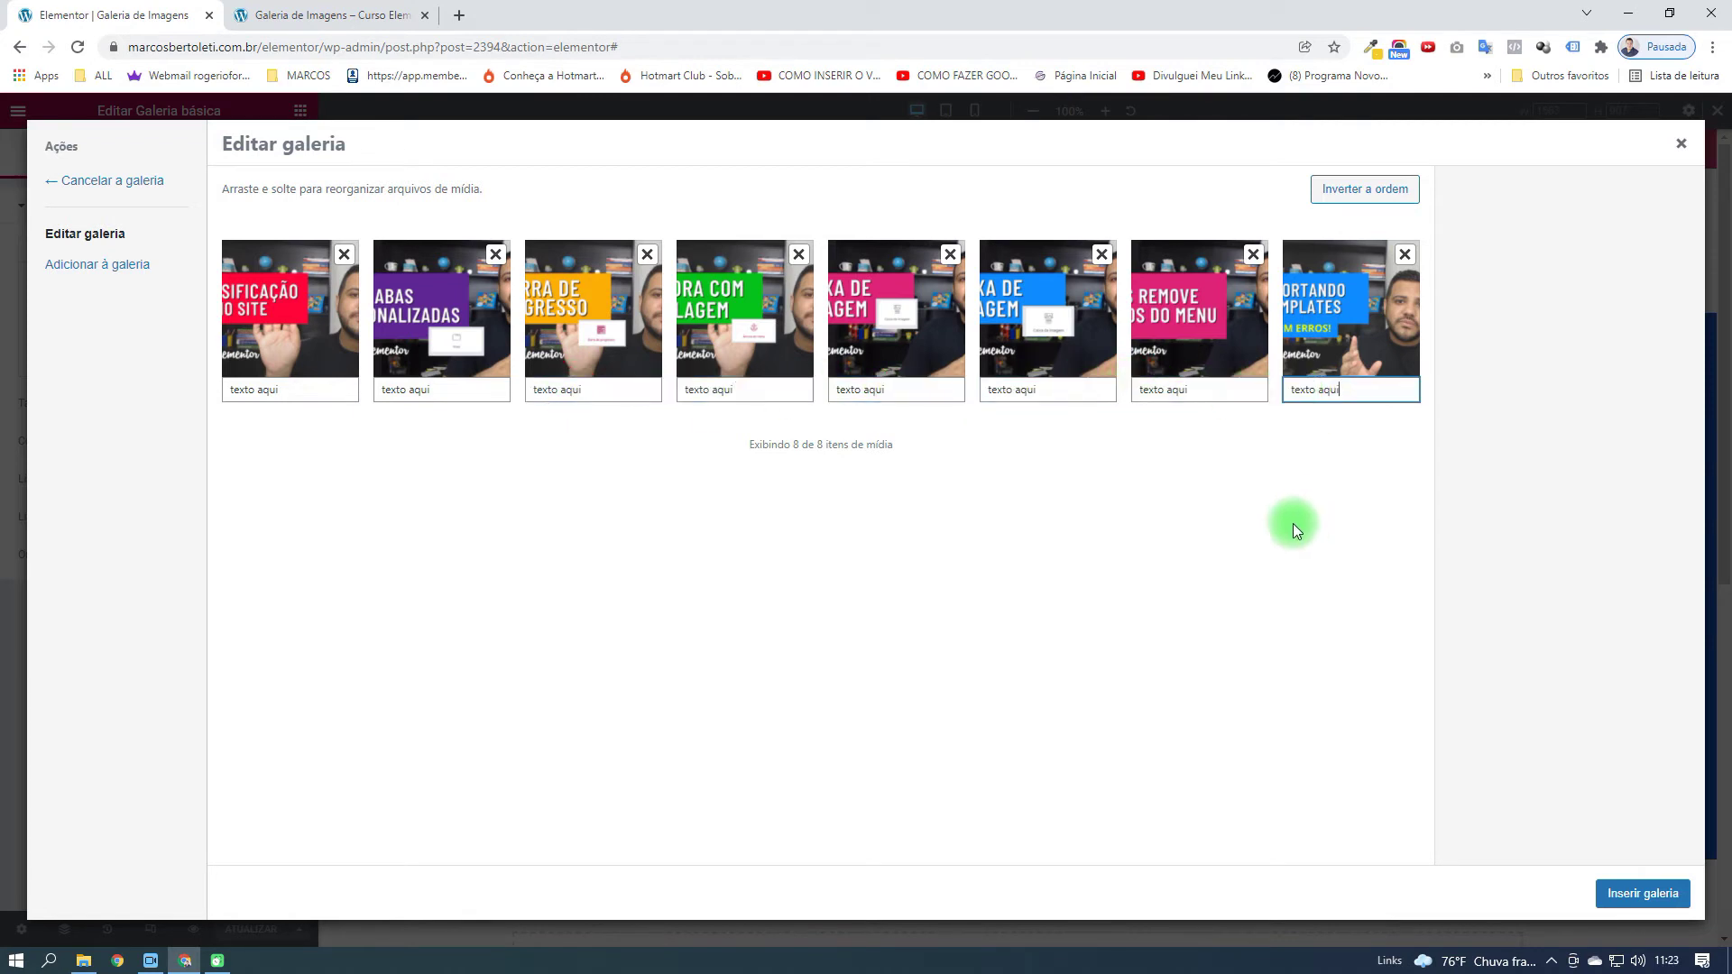
click(1640, 893)
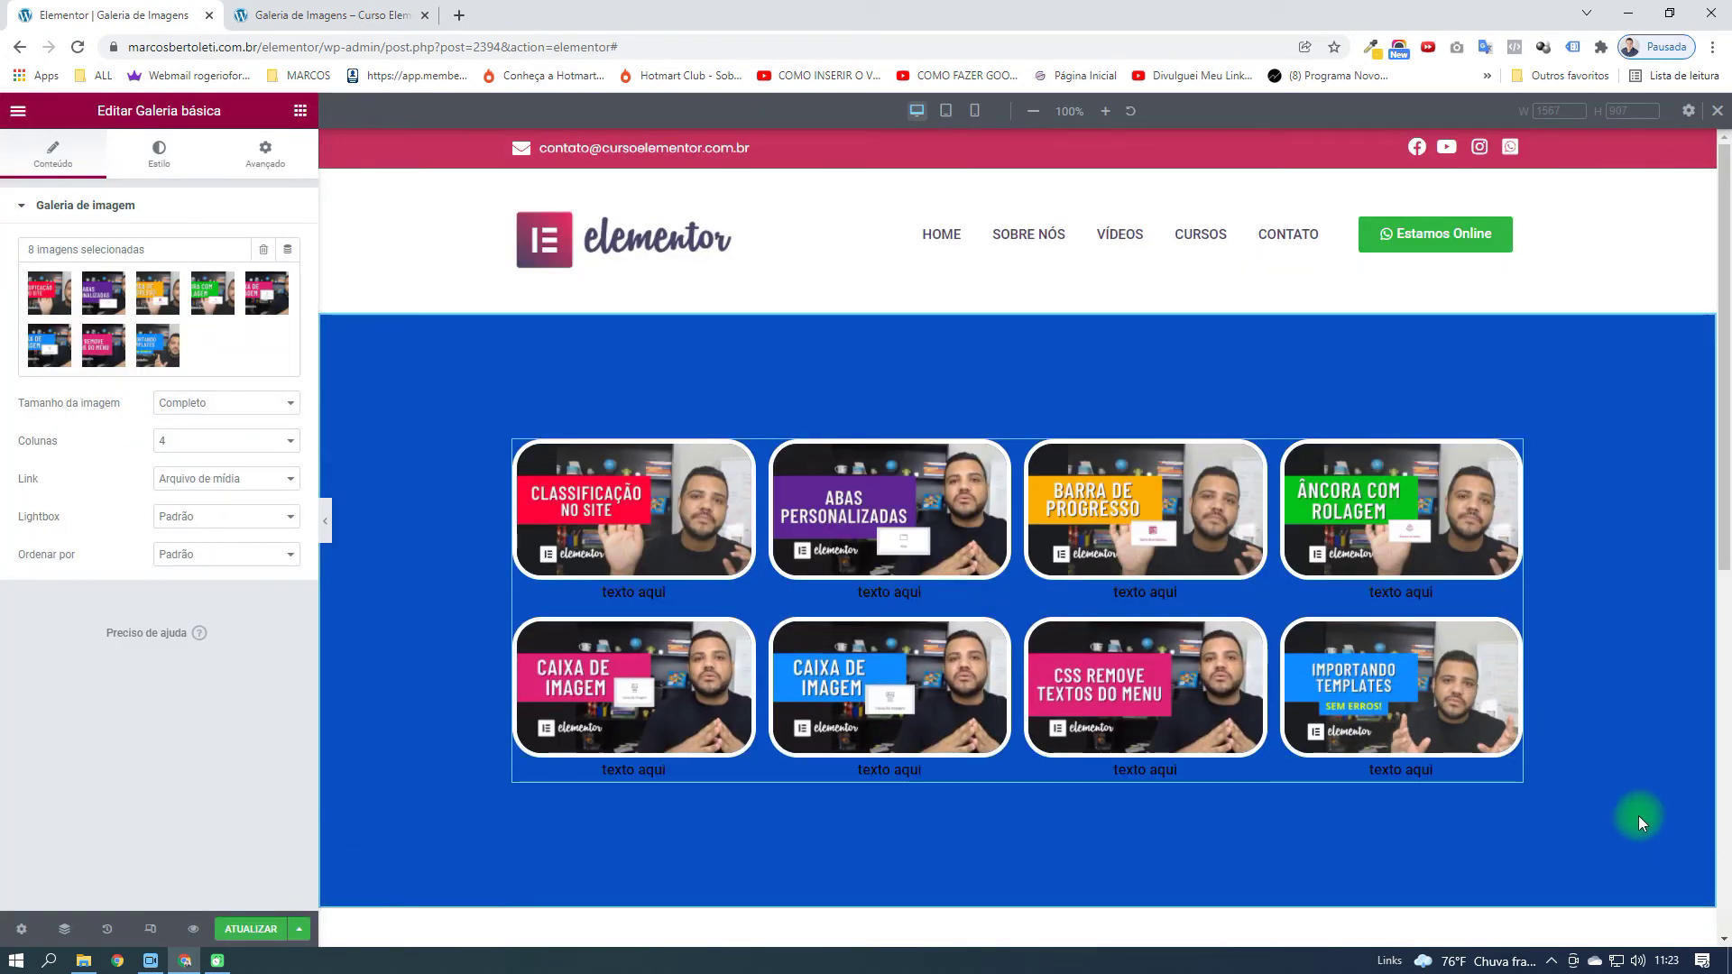
Update the page and reload the preview to view the image captions
click(283, 931)
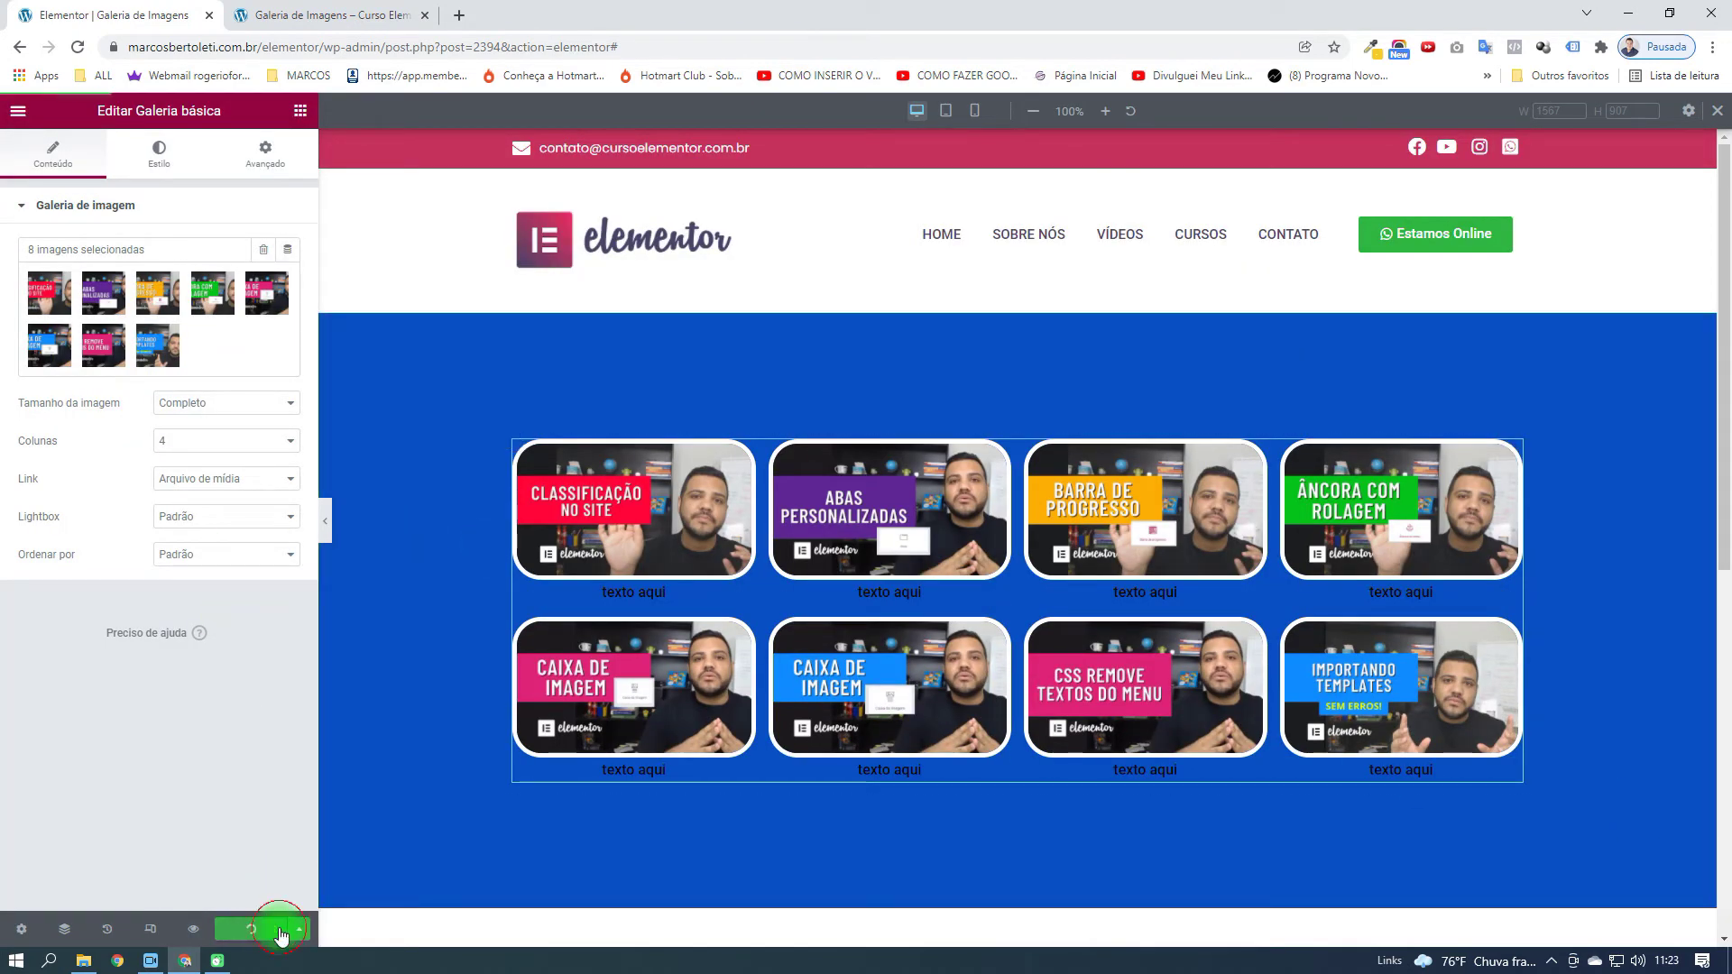
click(365, 11)
key(F5)
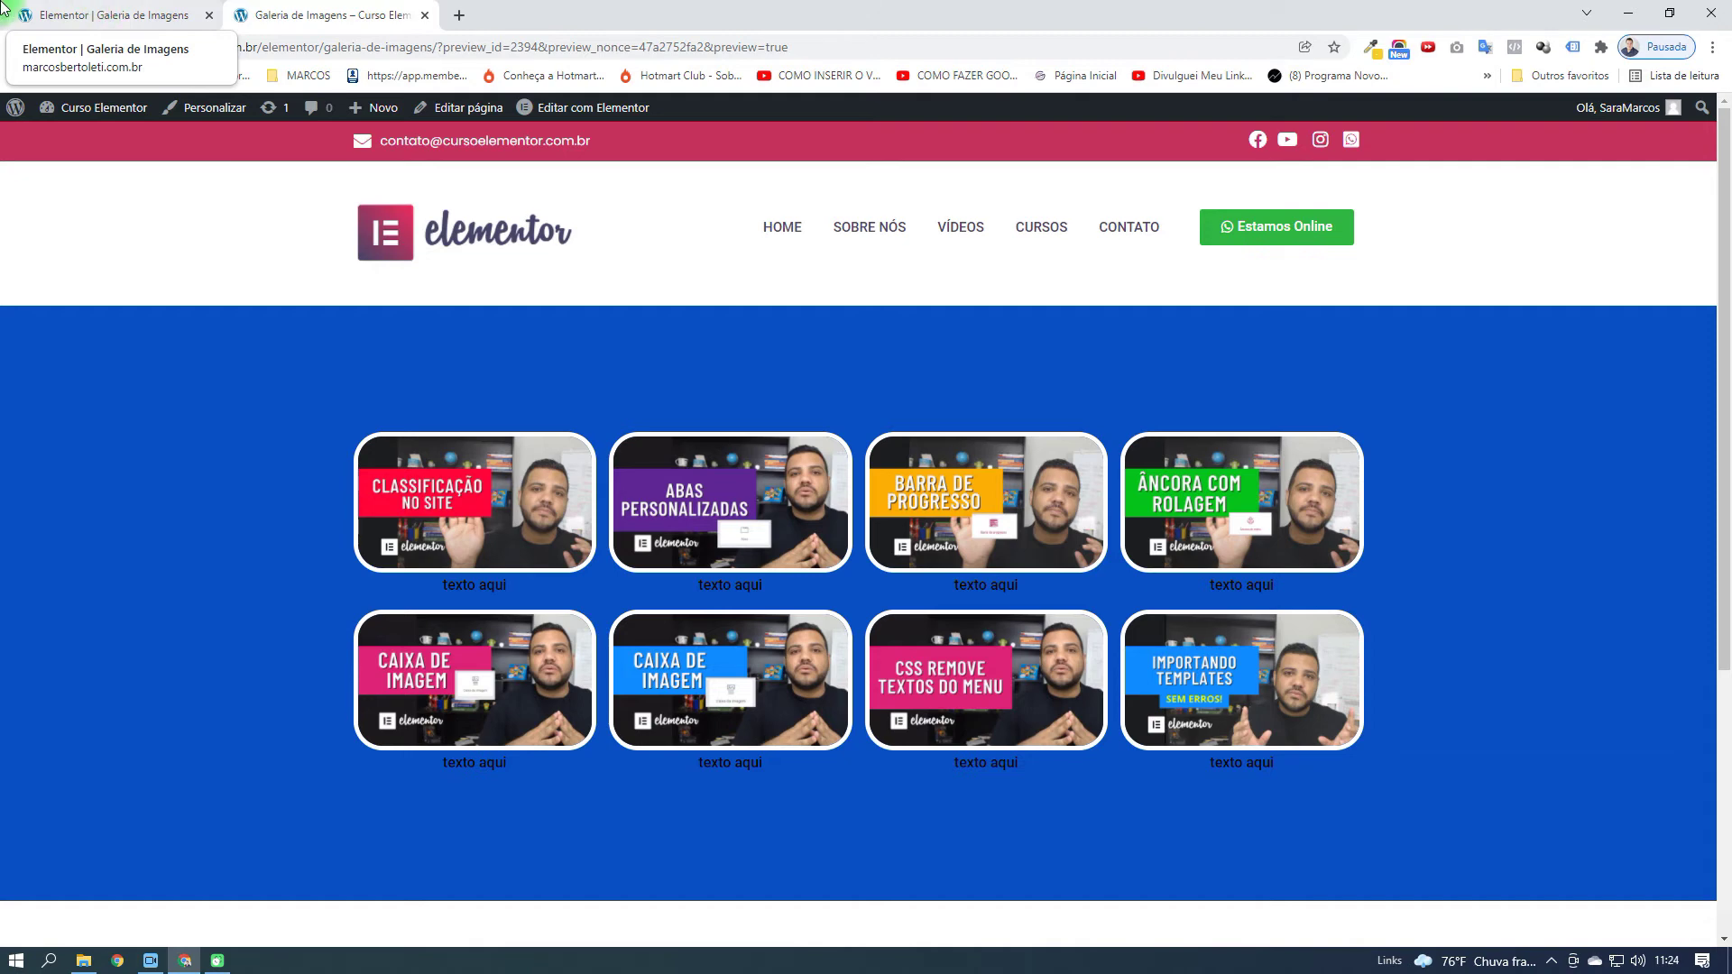
Try a longer caption on the first image by repeating "texto aqui" several times, and insert the gallery
click(117, 9)
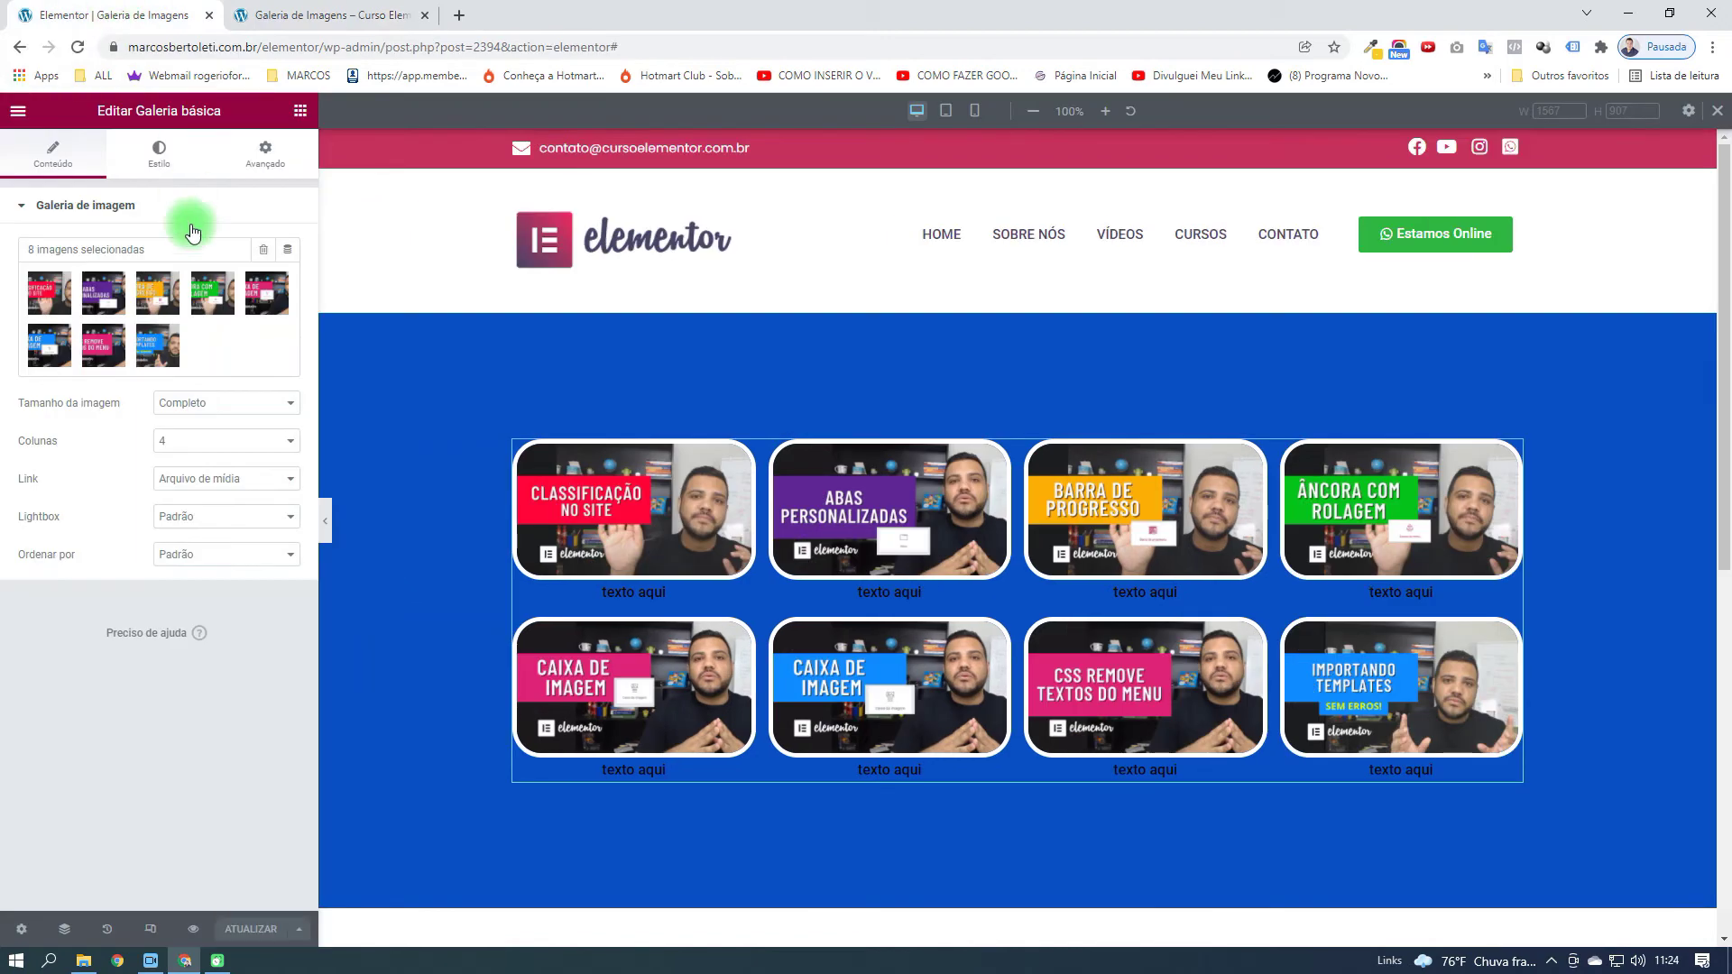
click(176, 316)
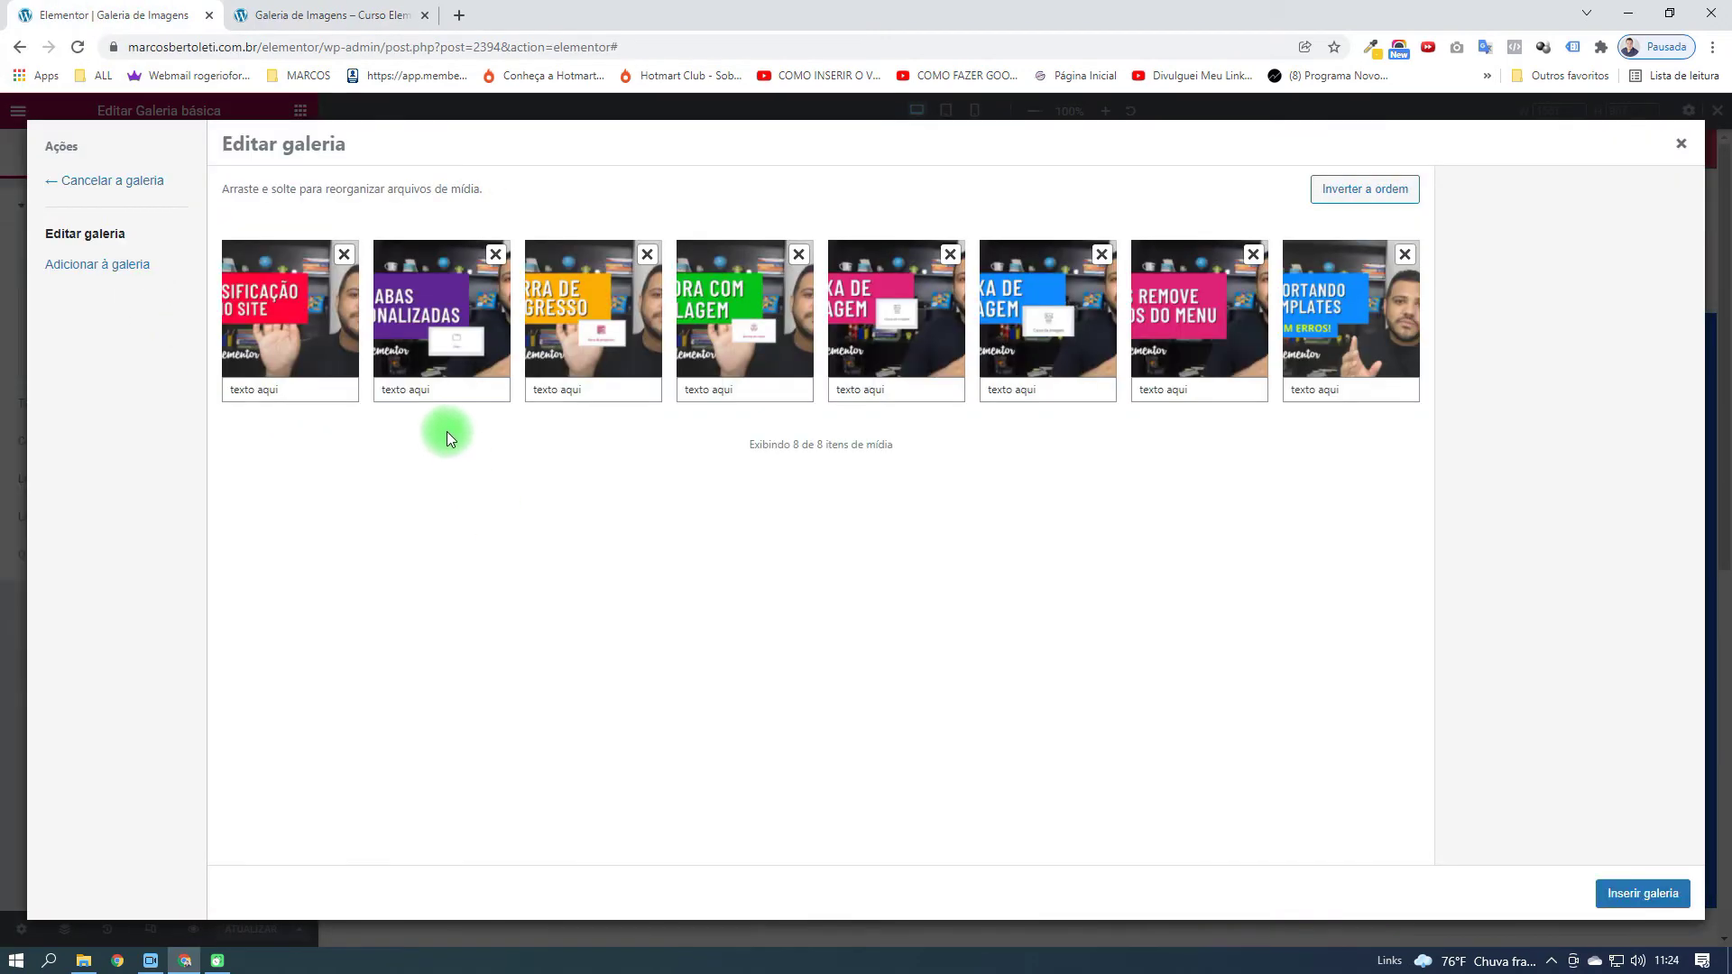
click(331, 394)
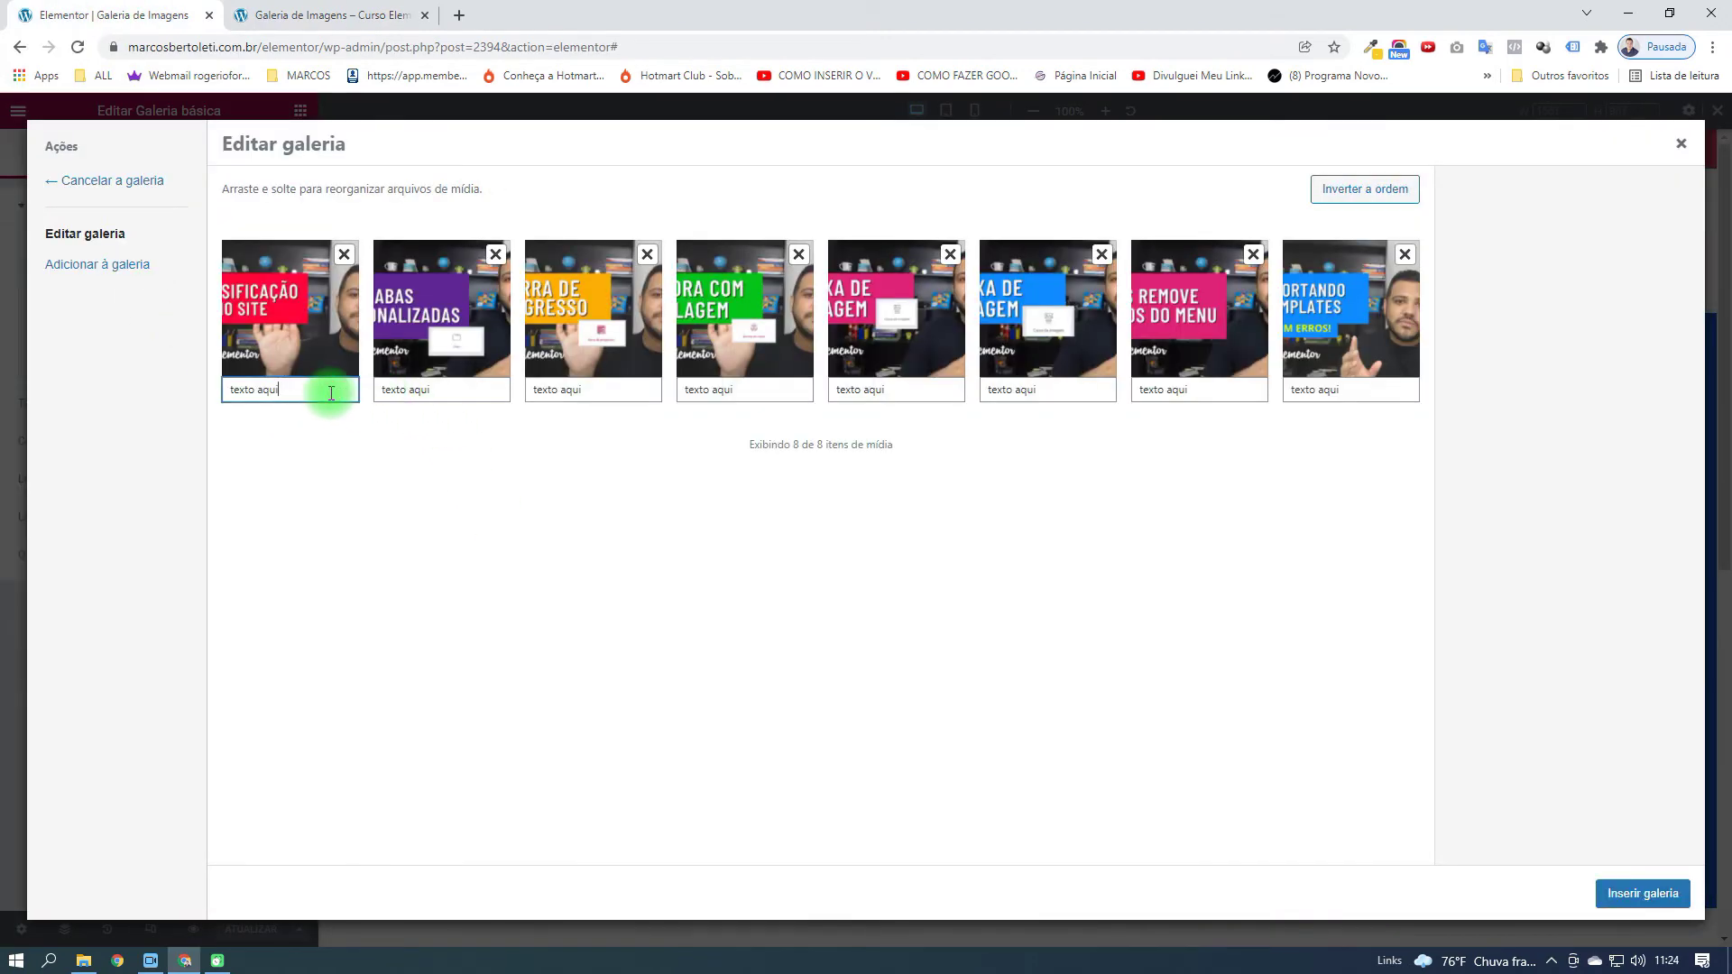
key(ctrl+v)
key(ctrl+v)
key(ctrl+v)
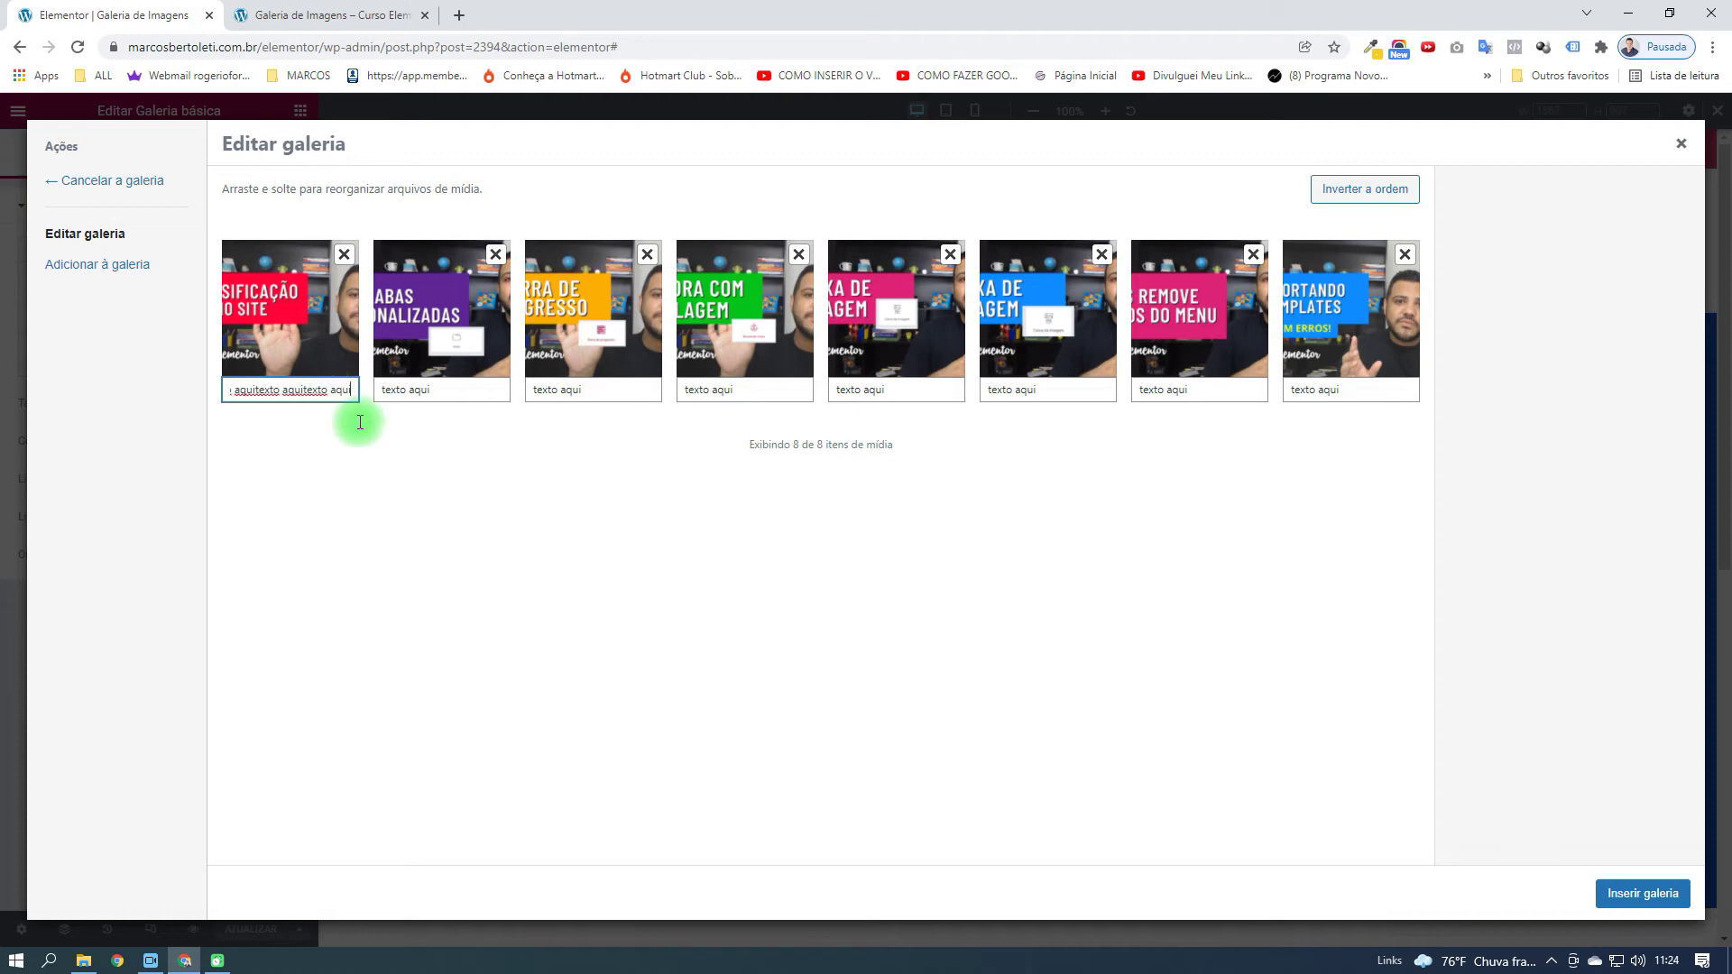
click(1603, 896)
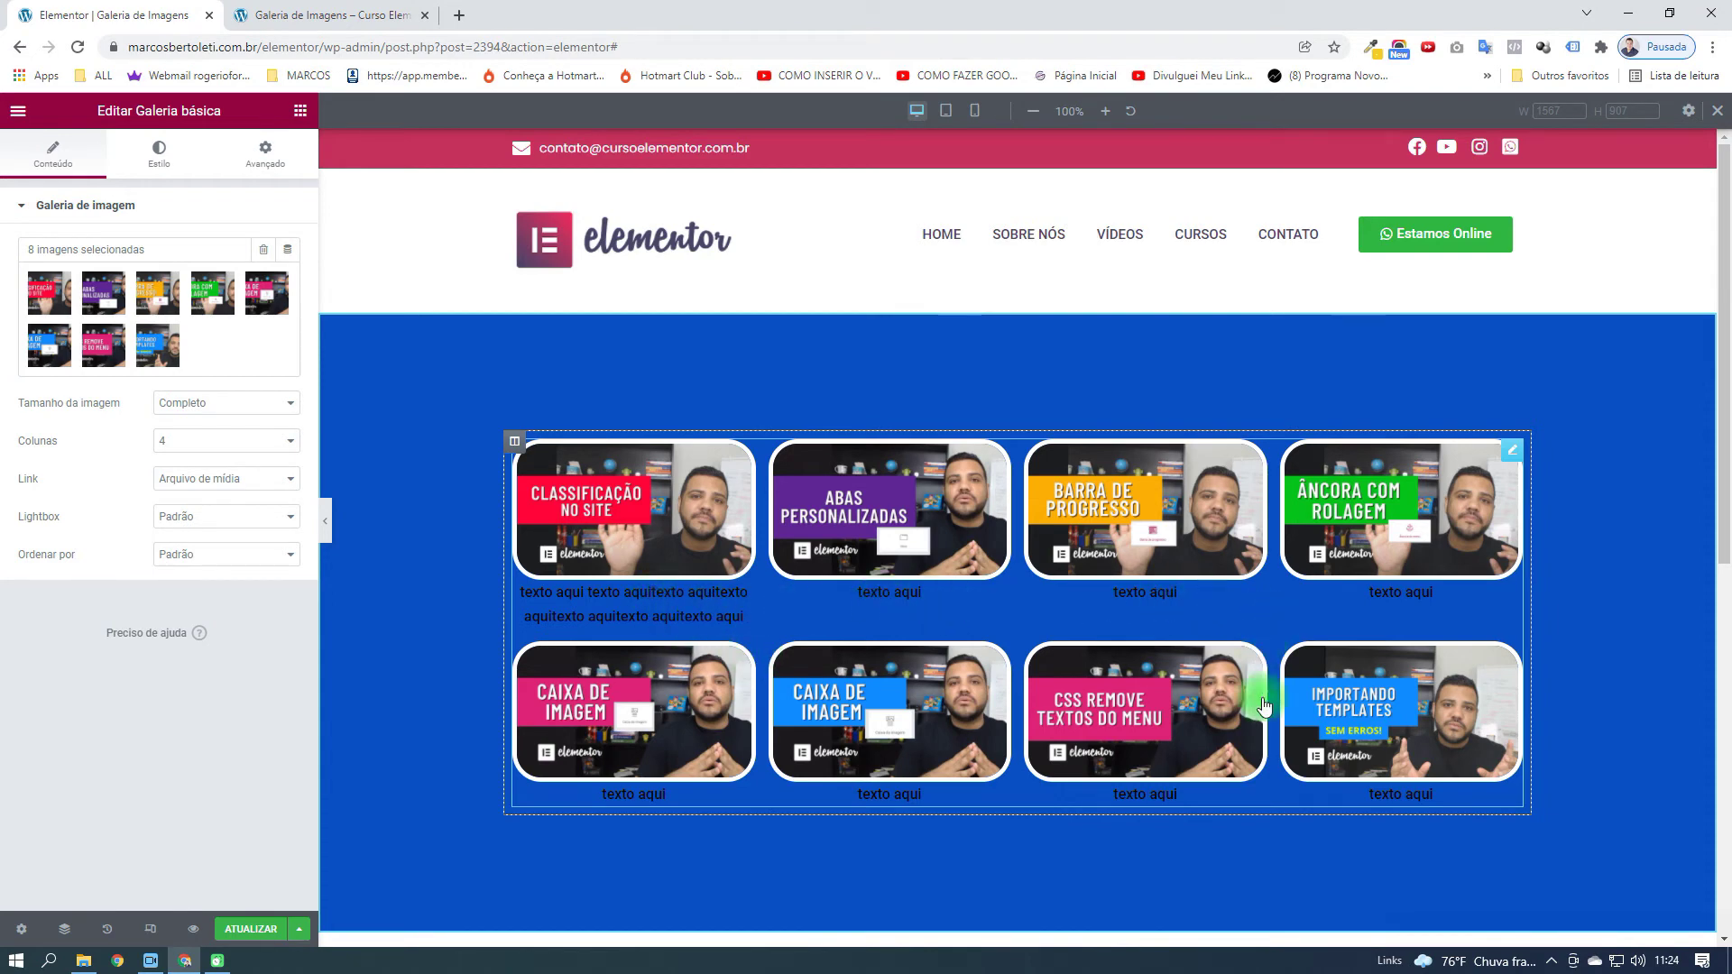
Set the first image's caption back to a single "texto aqui" and insert the gallery
click(279, 291)
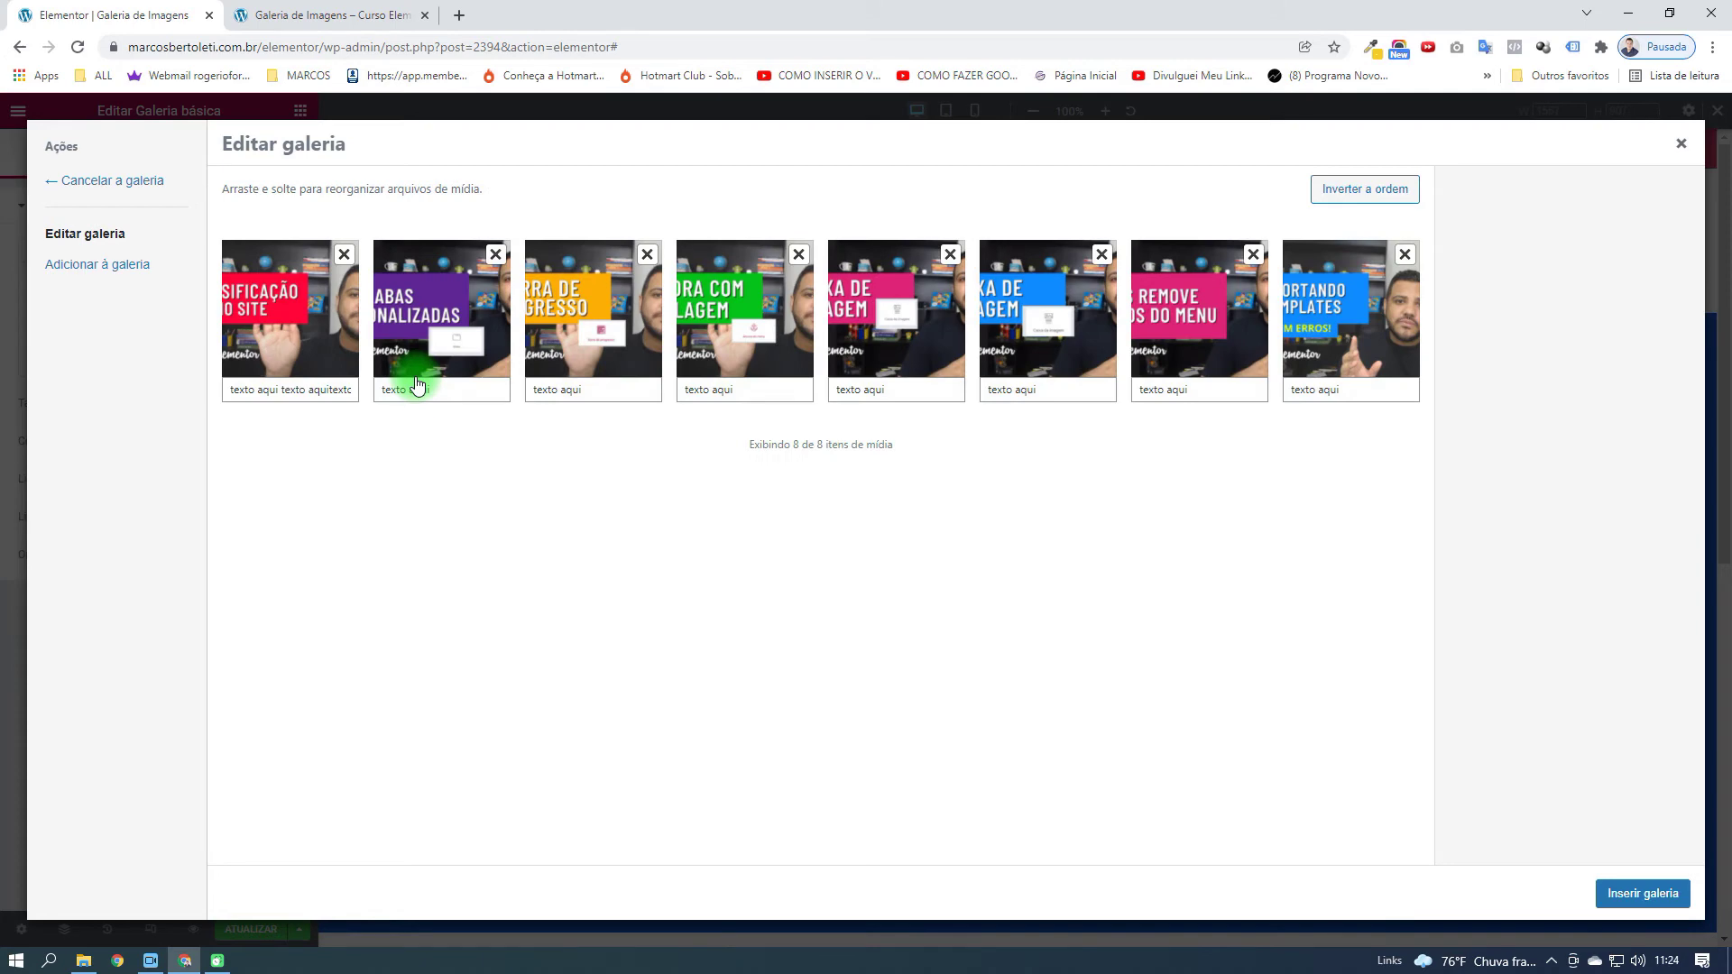
triple_click(311, 390)
key(ctrl+v)
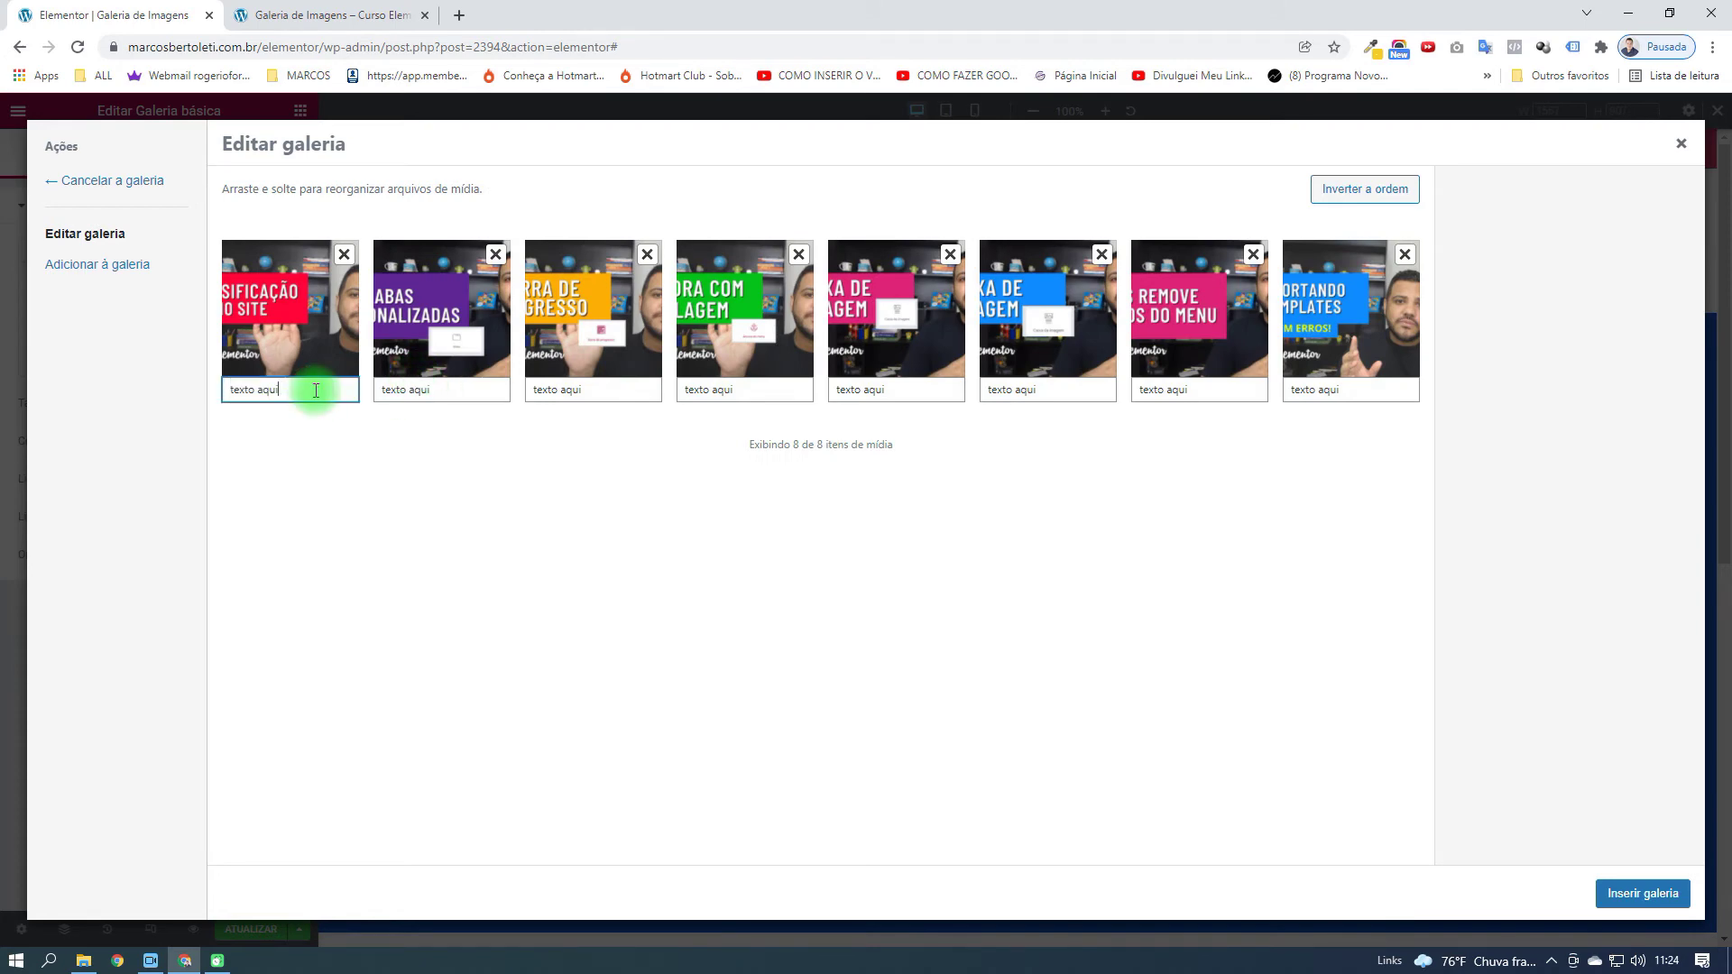
click(1615, 883)
Set the gallery captions' text color to white, #FFFFFF
click(161, 164)
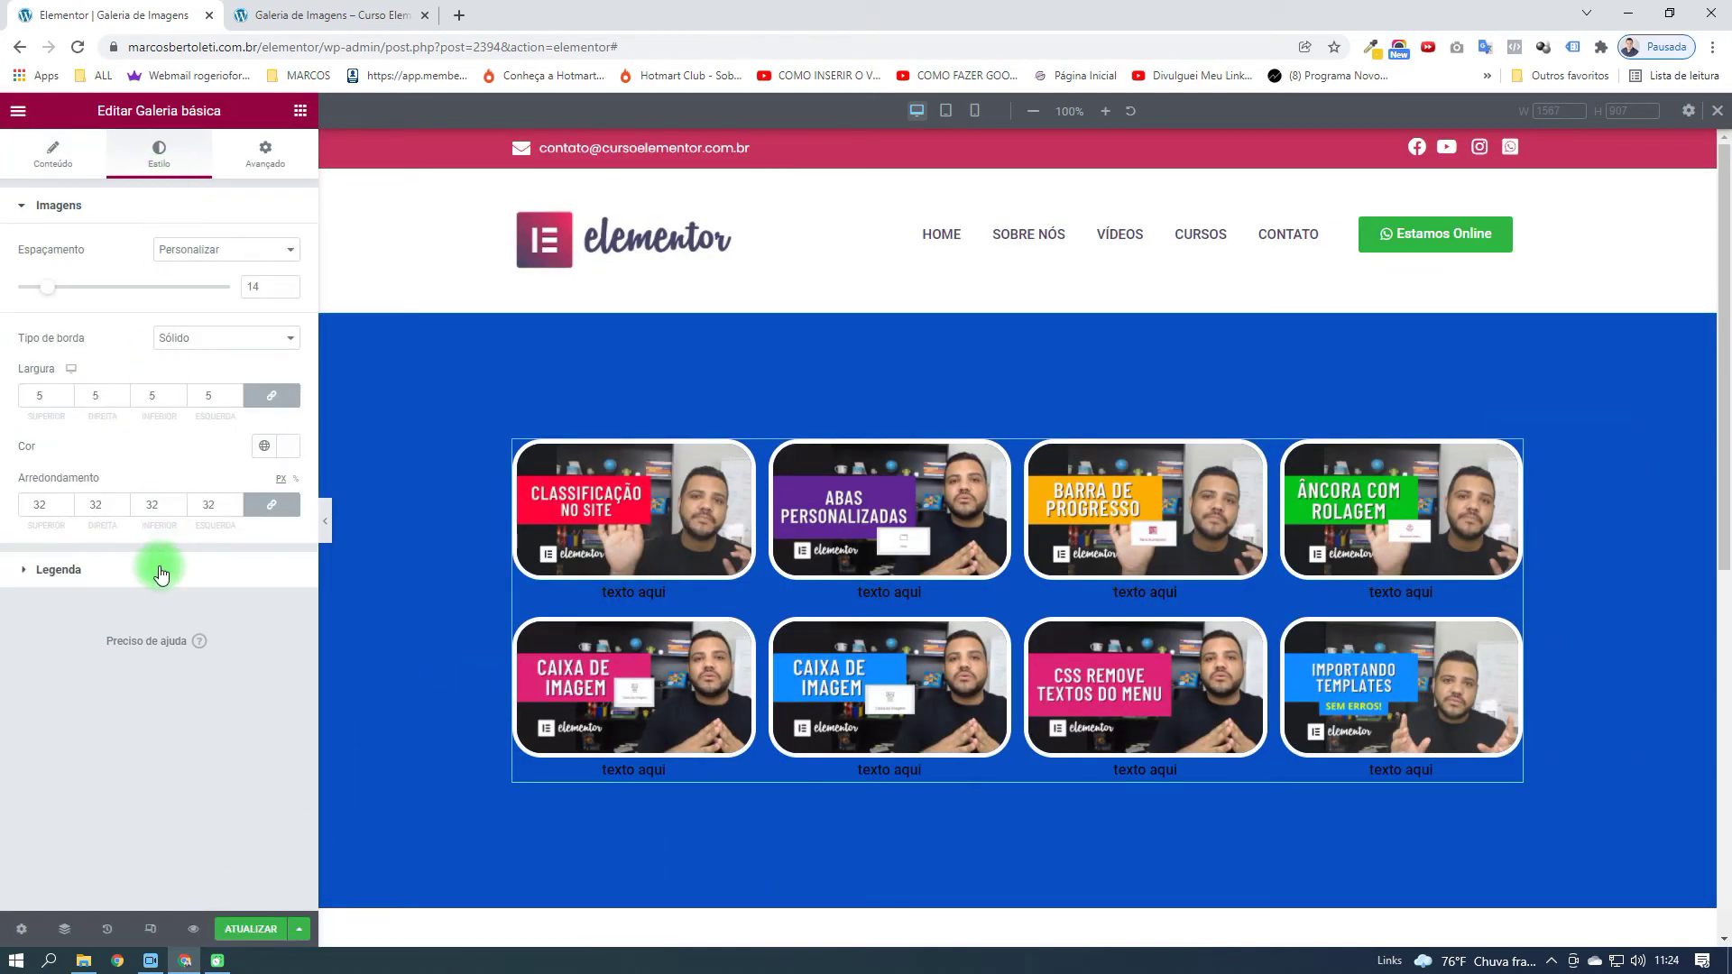
click(159, 571)
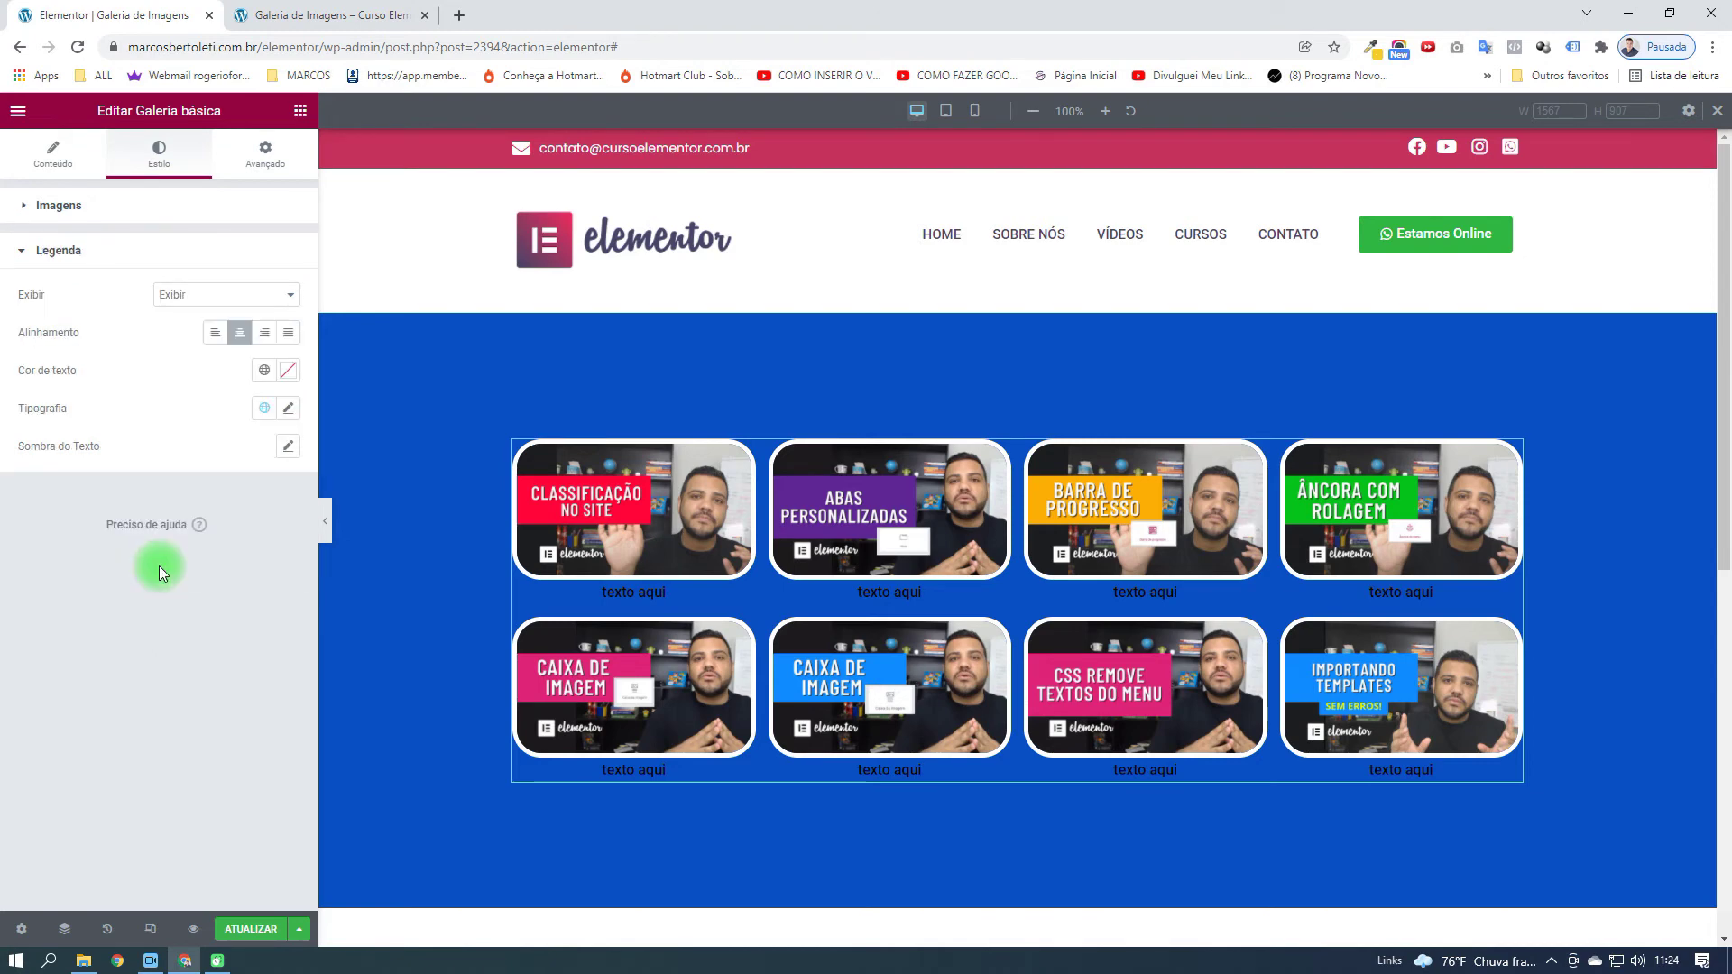
click(287, 370)
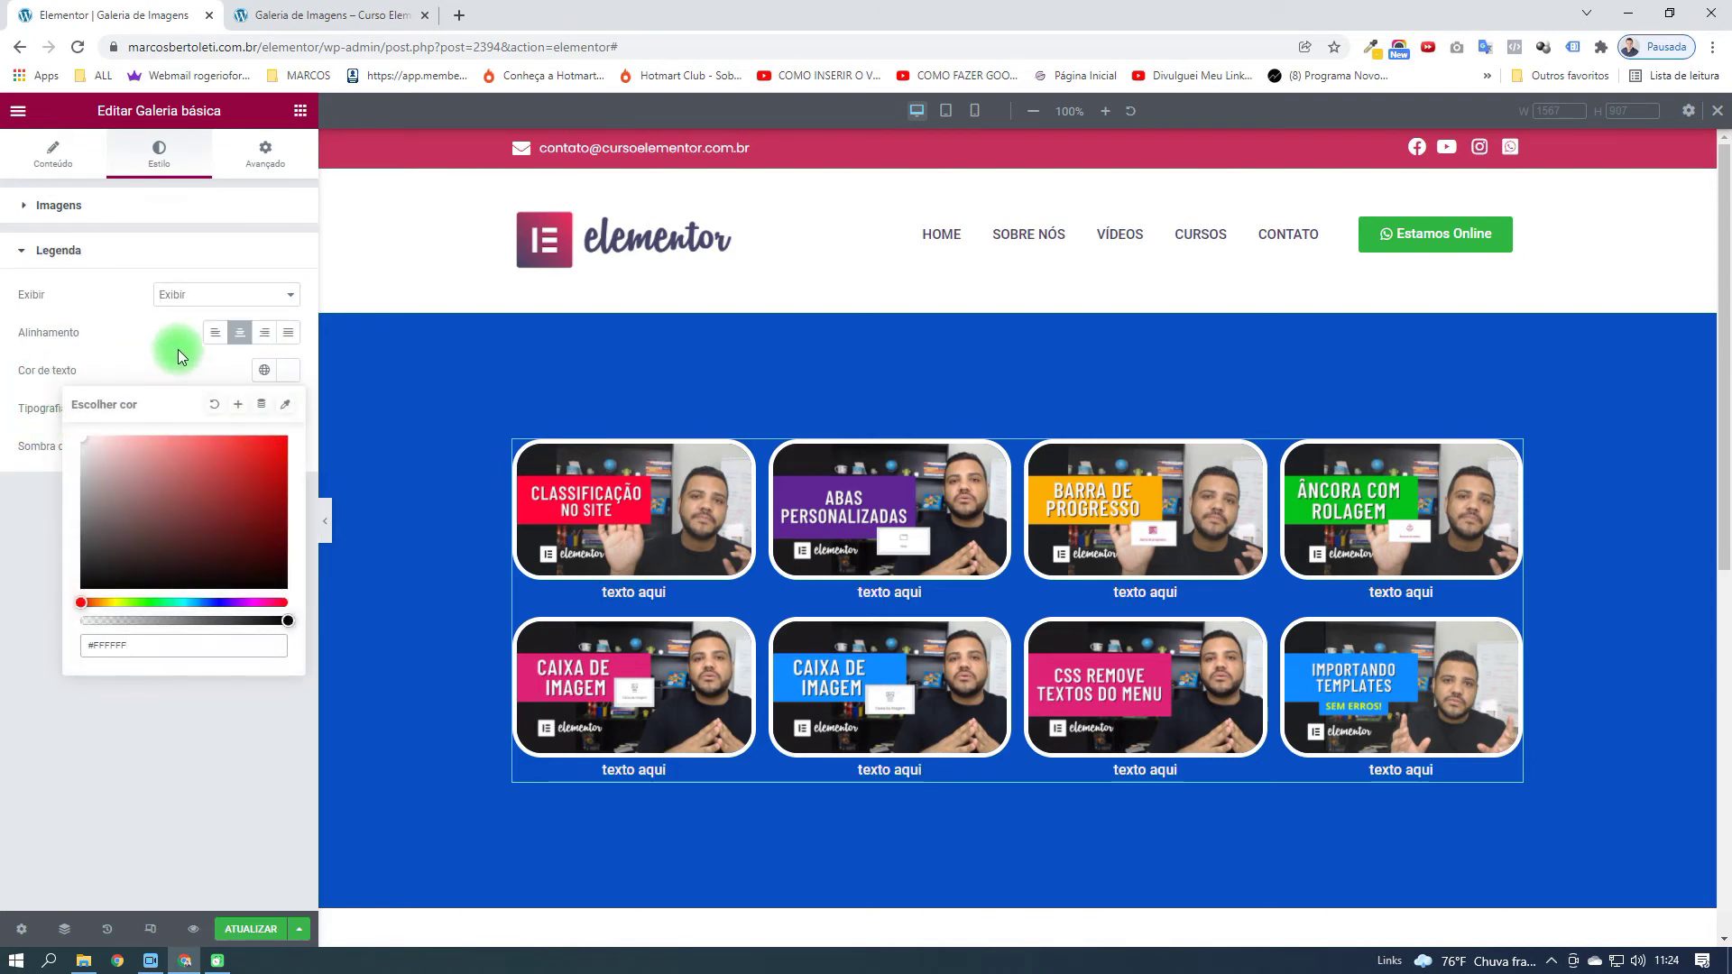
click(232, 364)
Try the other text alignments on the captions and return them to centered
click(241, 337)
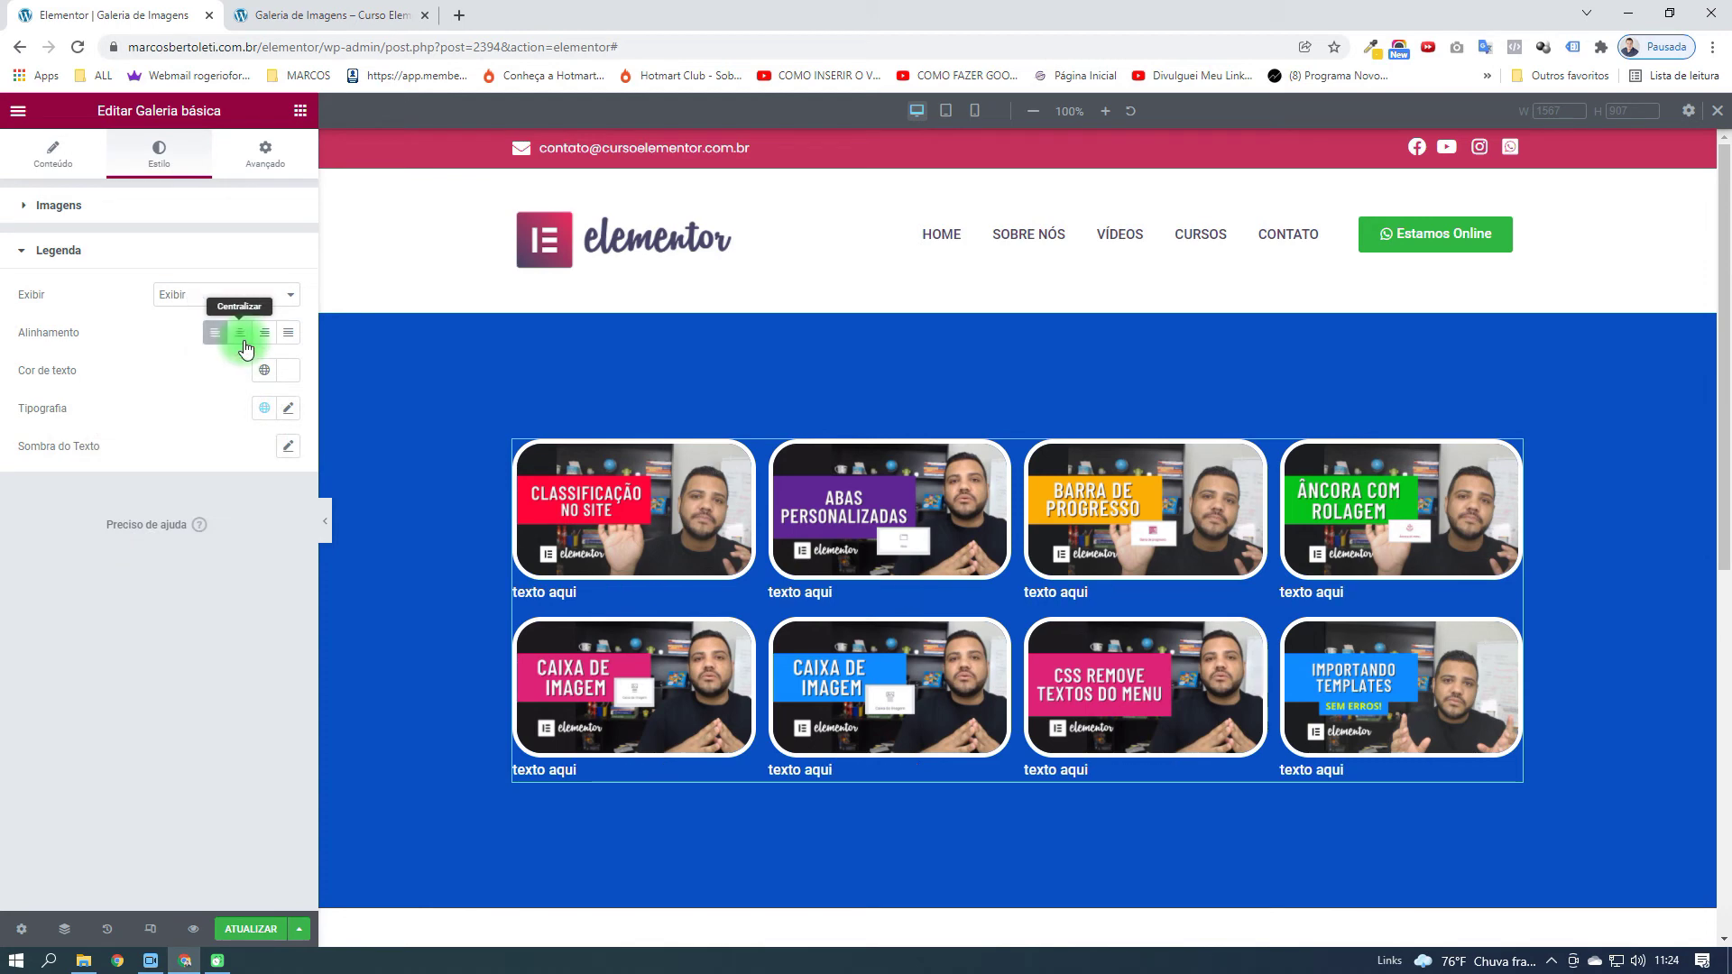
click(245, 346)
click(264, 341)
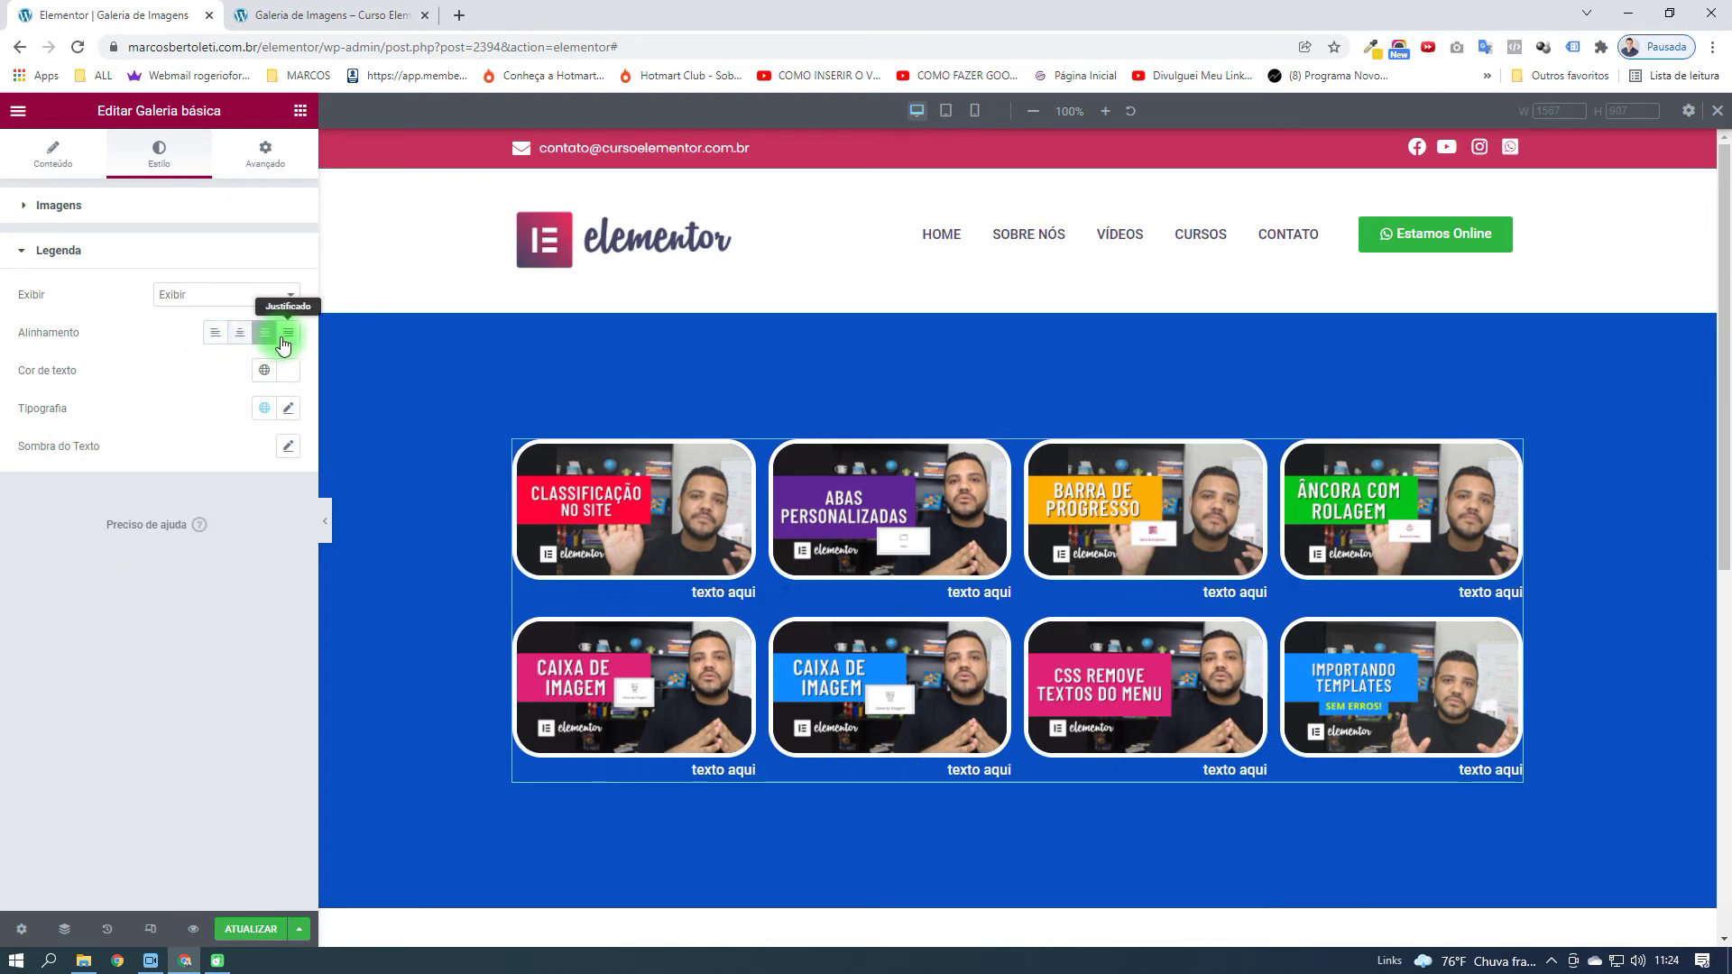
click(285, 344)
click(245, 342)
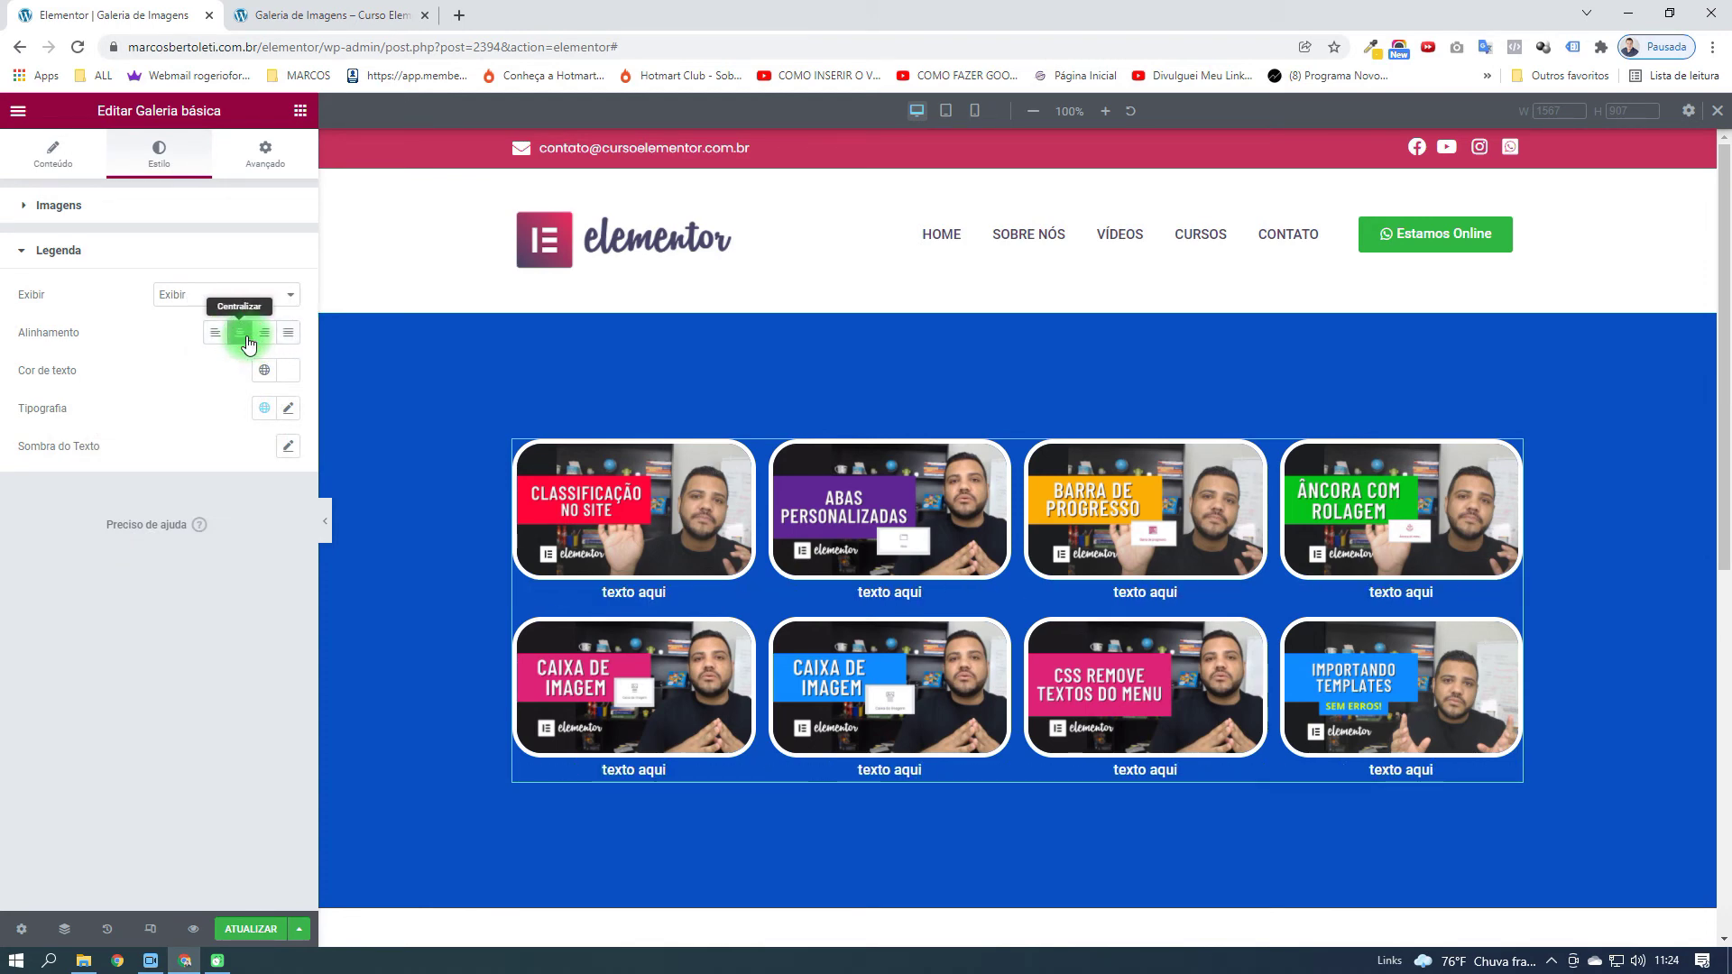
Hide the gallery captions with Ocultar and show them again with Exibir
click(243, 294)
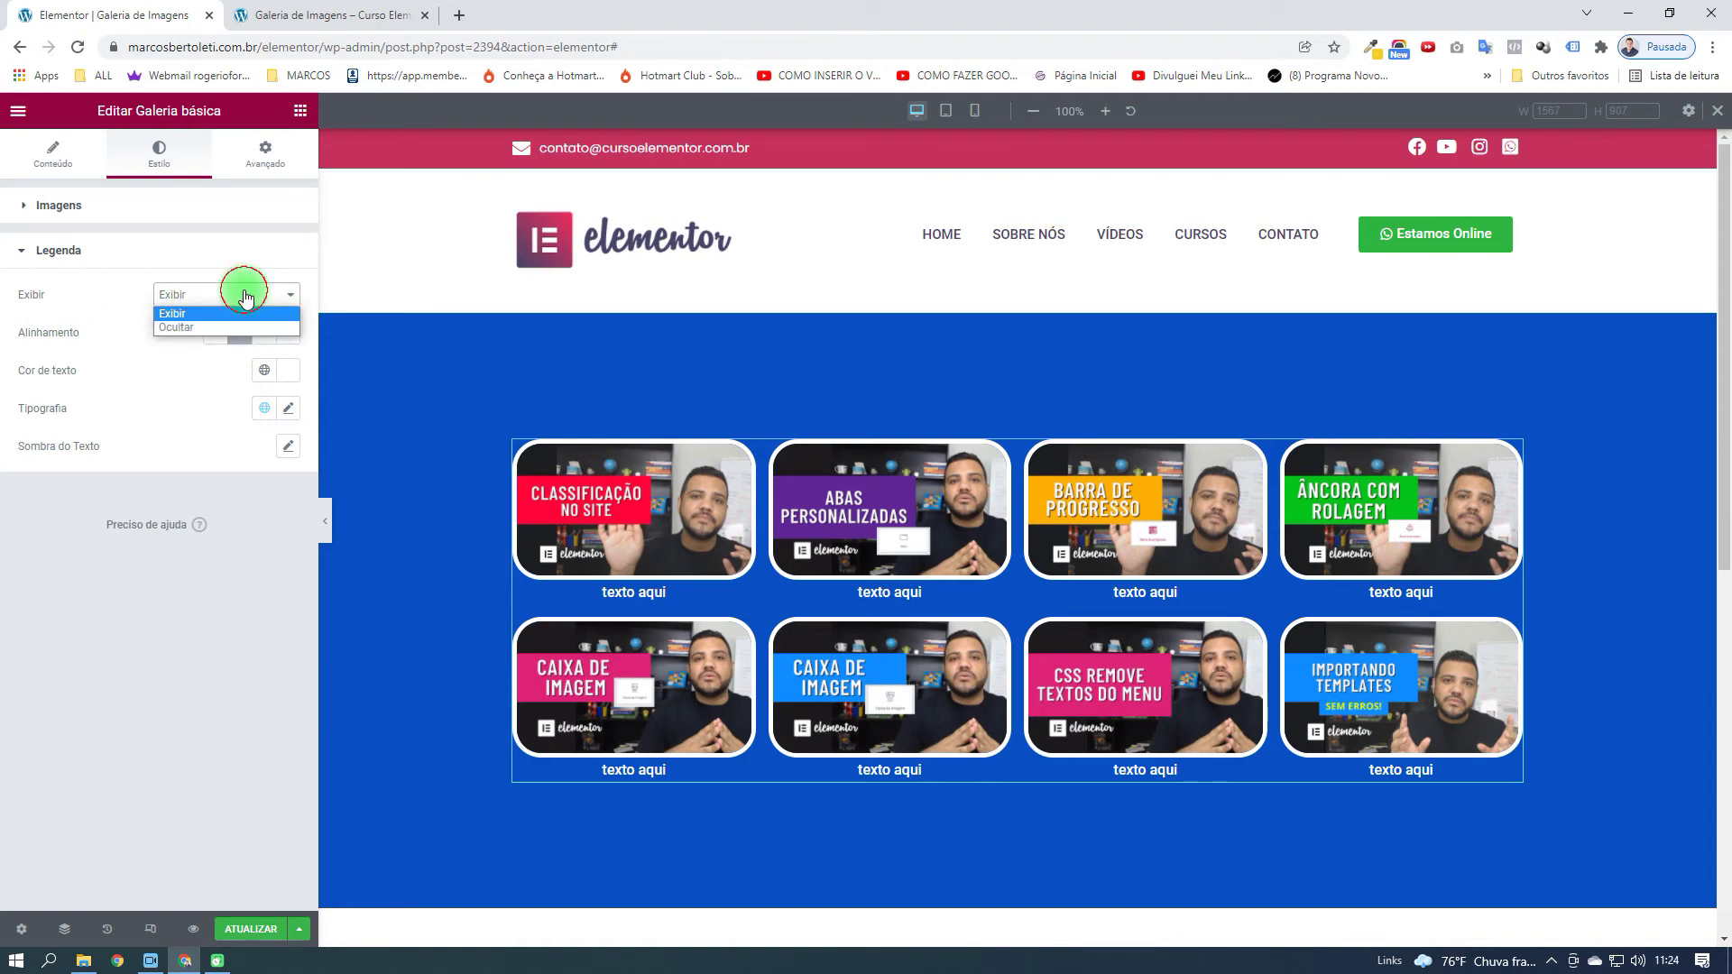
click(192, 328)
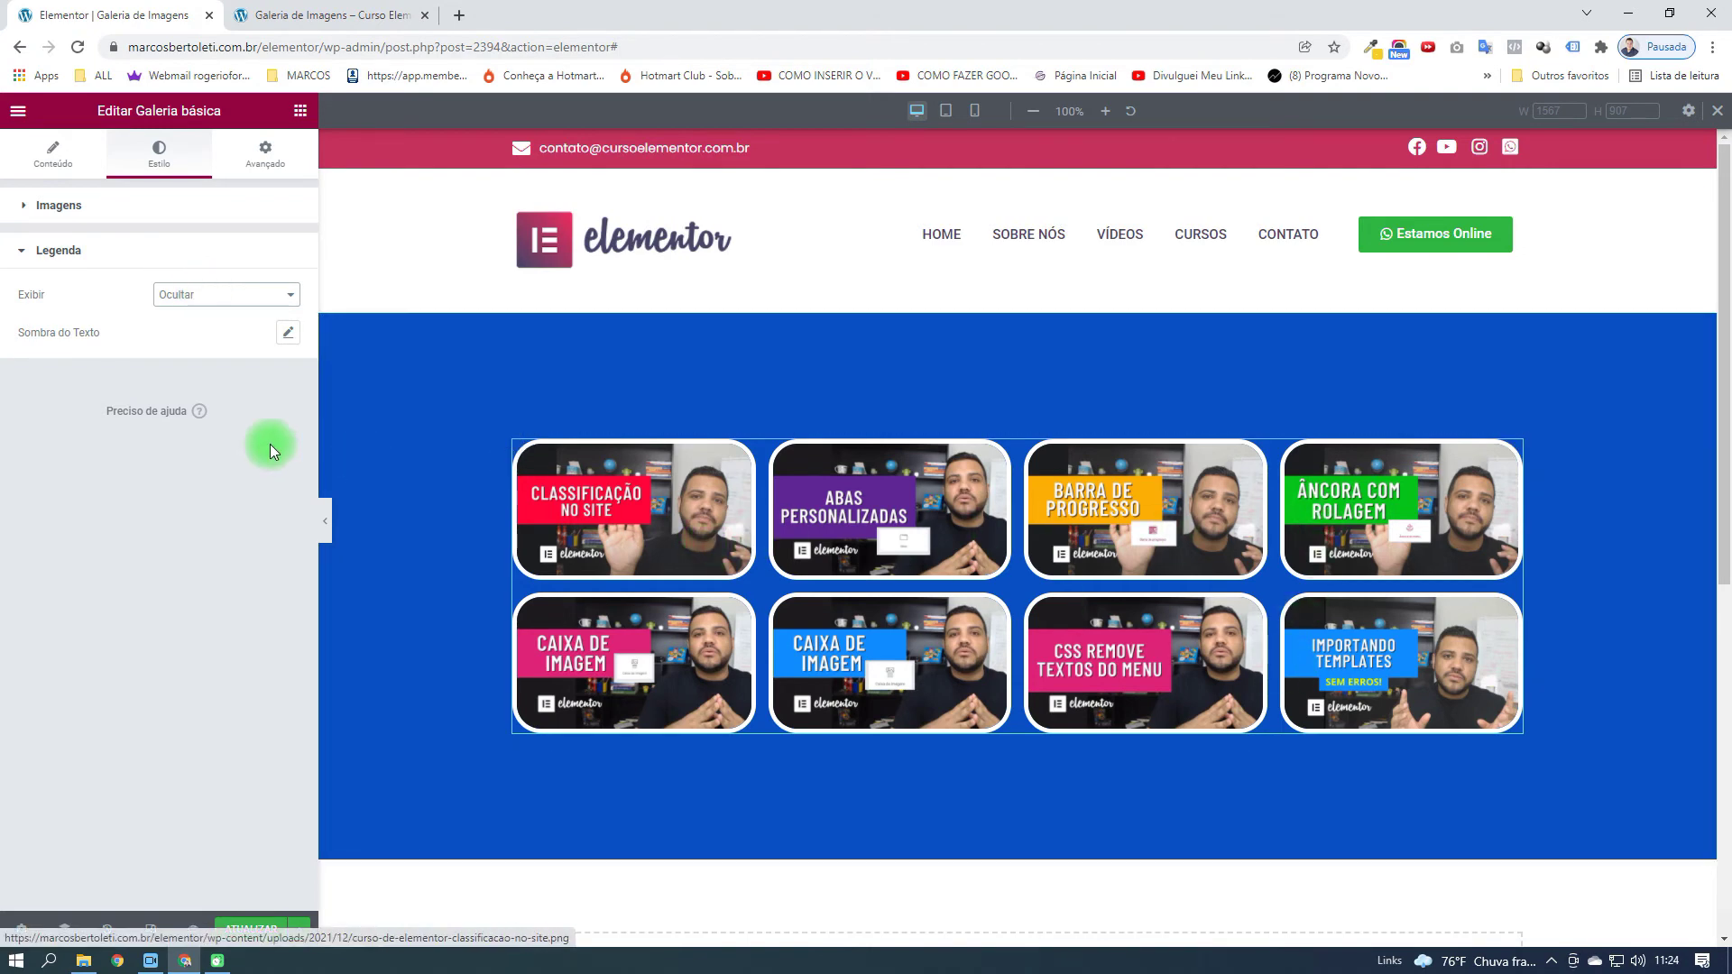
click(238, 299)
click(220, 313)
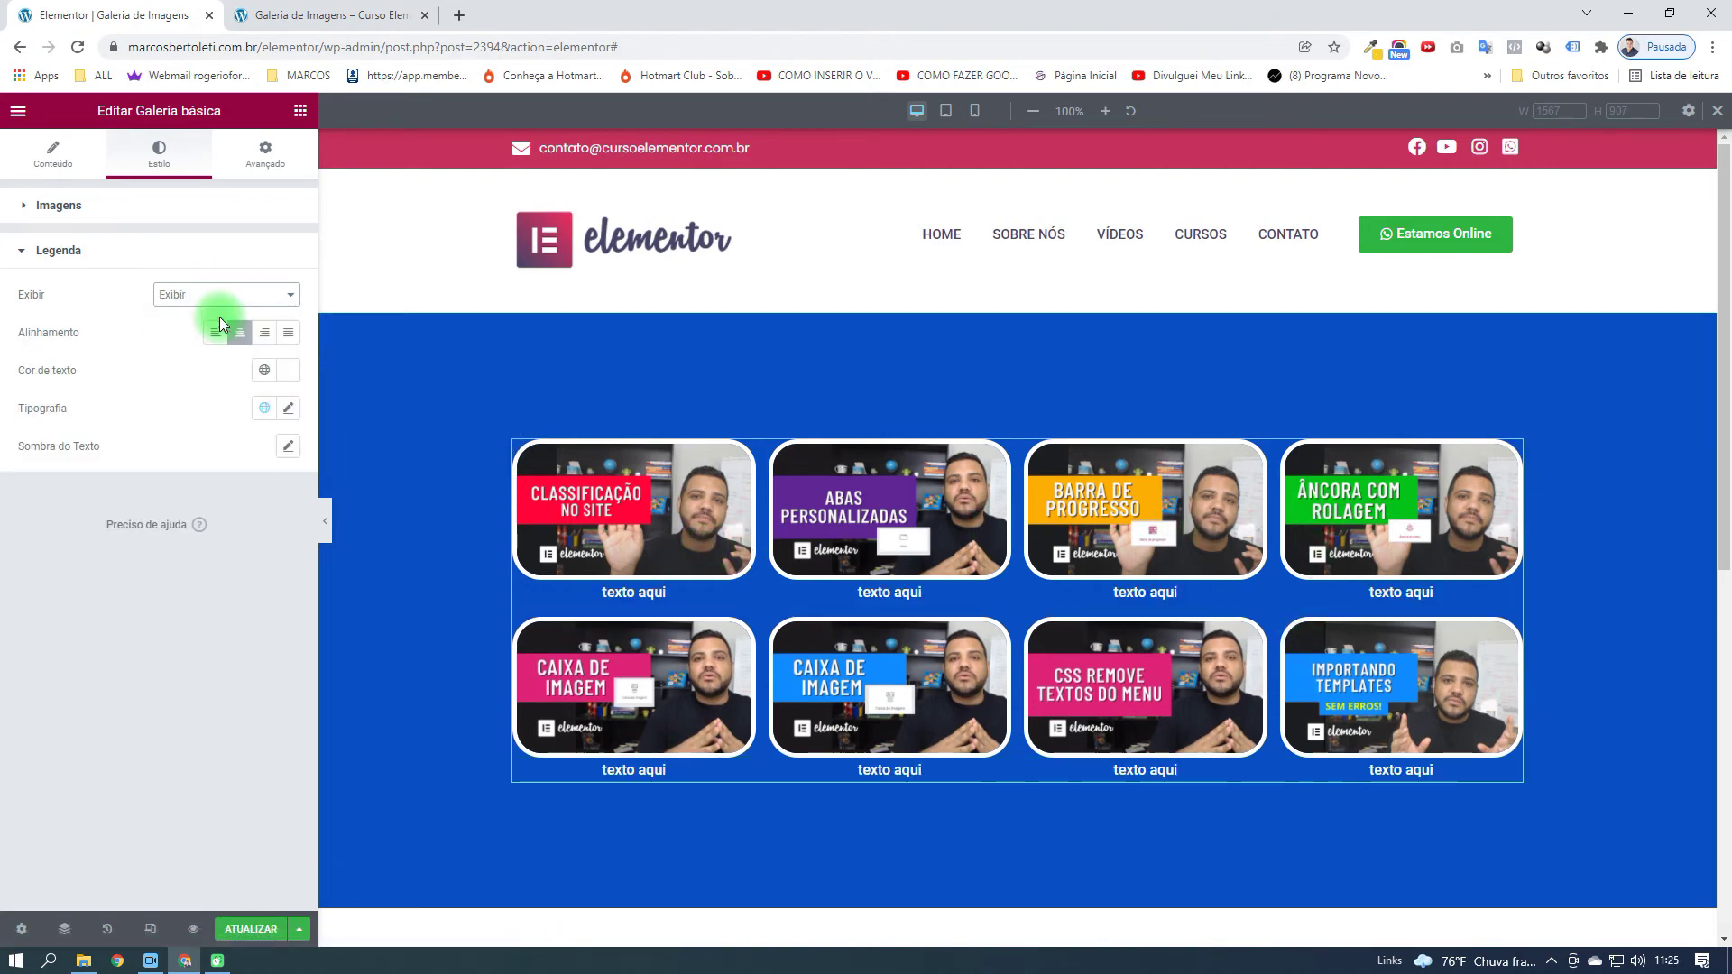
Set the caption typography to Poppins at size 17 px and weight 400
click(288, 413)
click(258, 548)
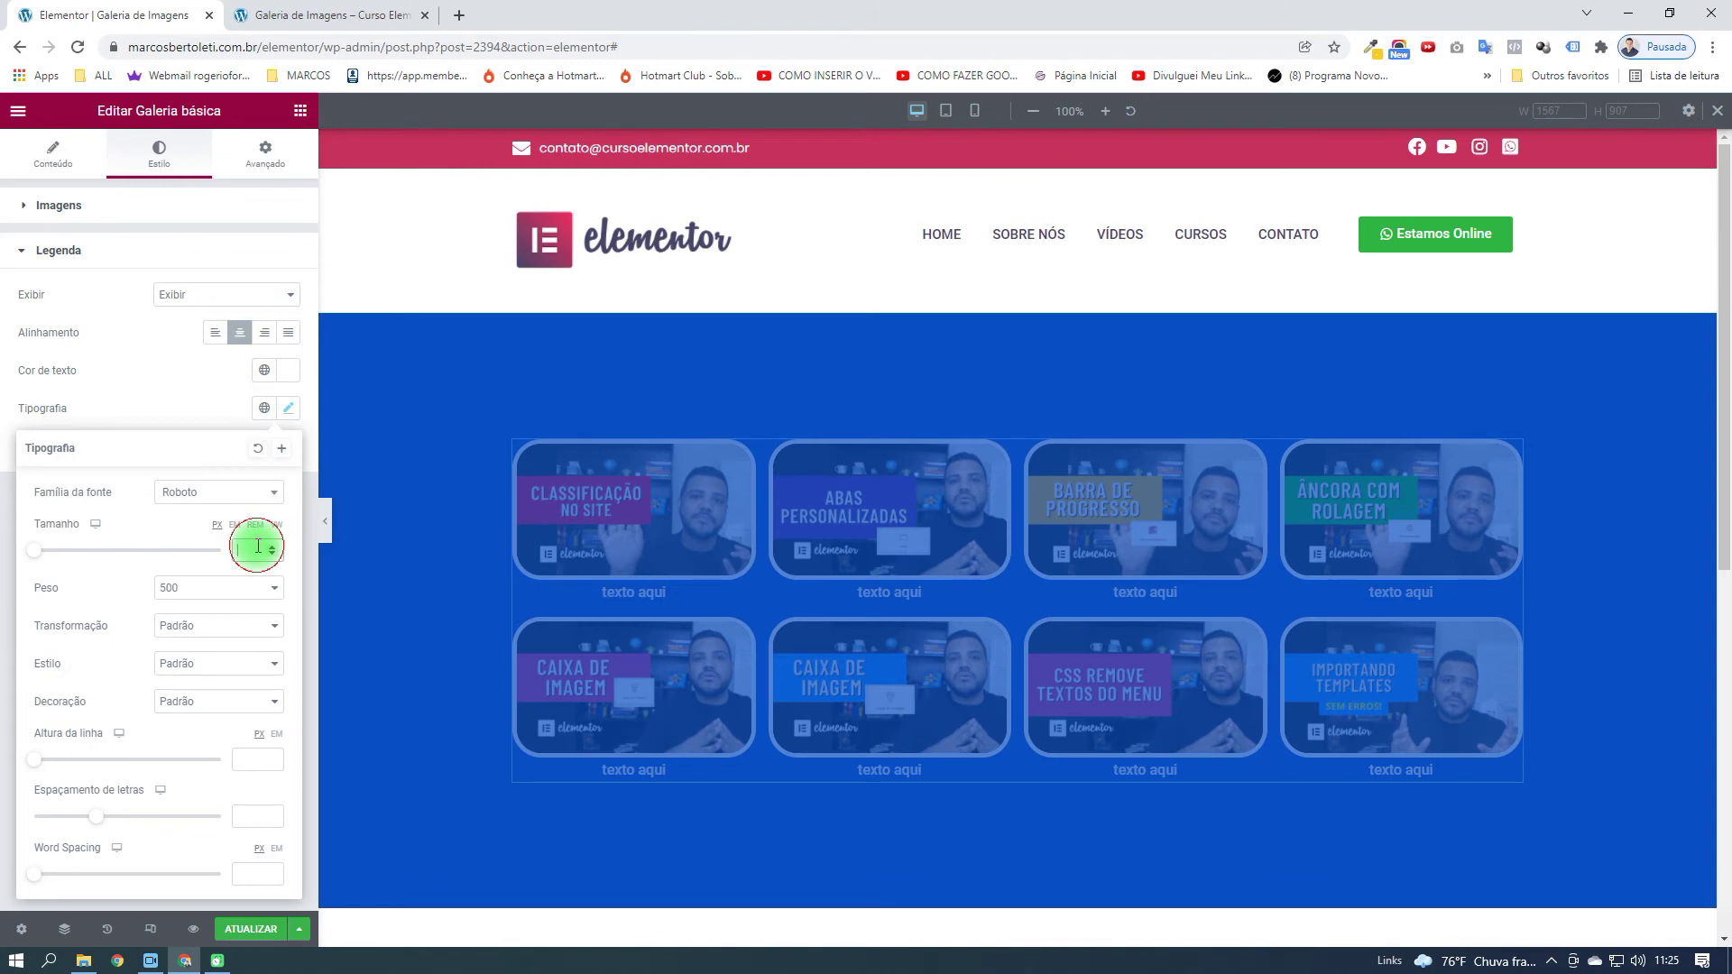
text(17)
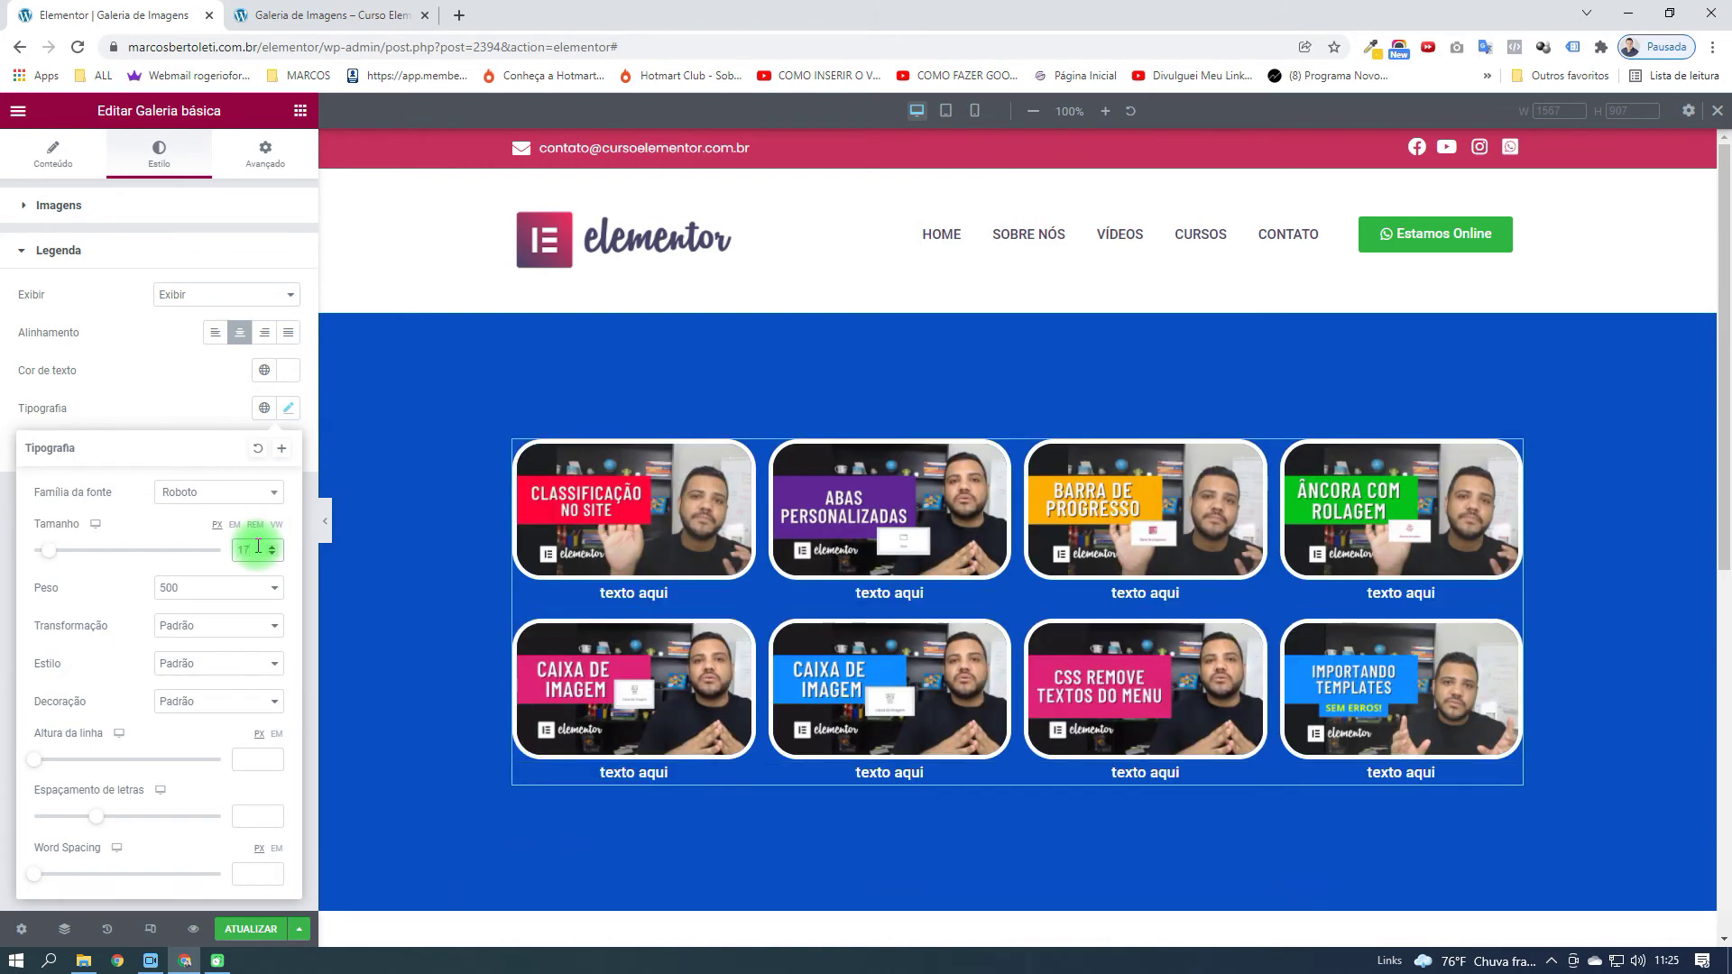
click(248, 587)
click(218, 651)
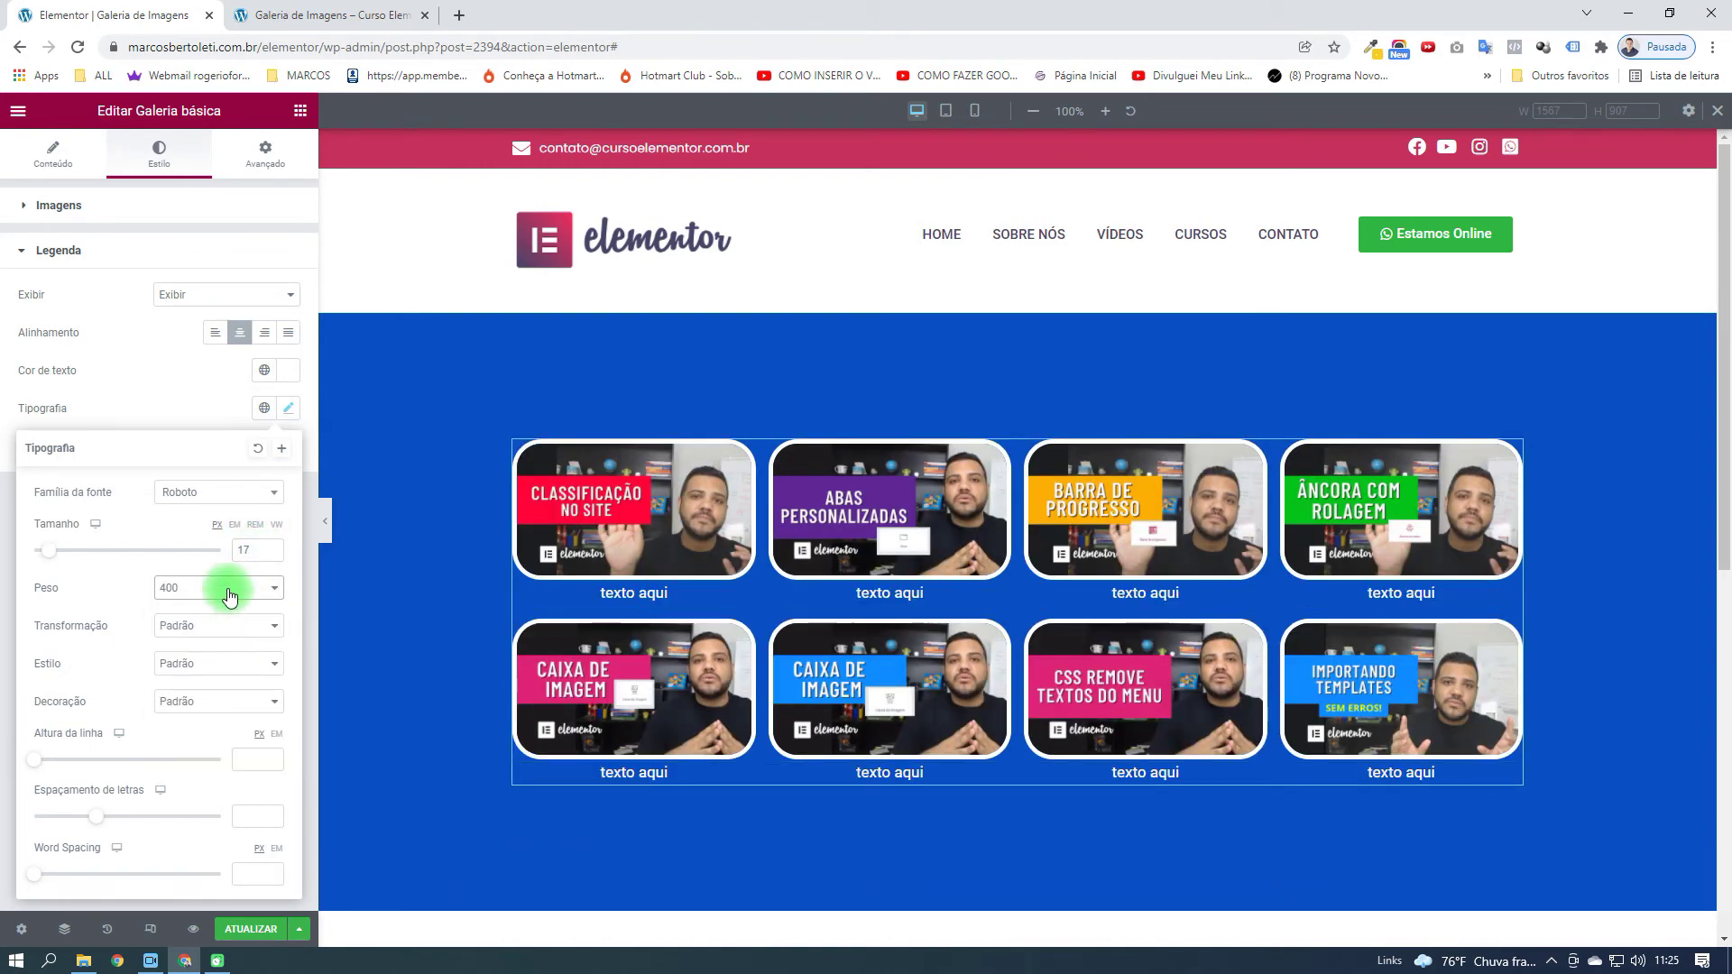
click(243, 504)
text(popp)
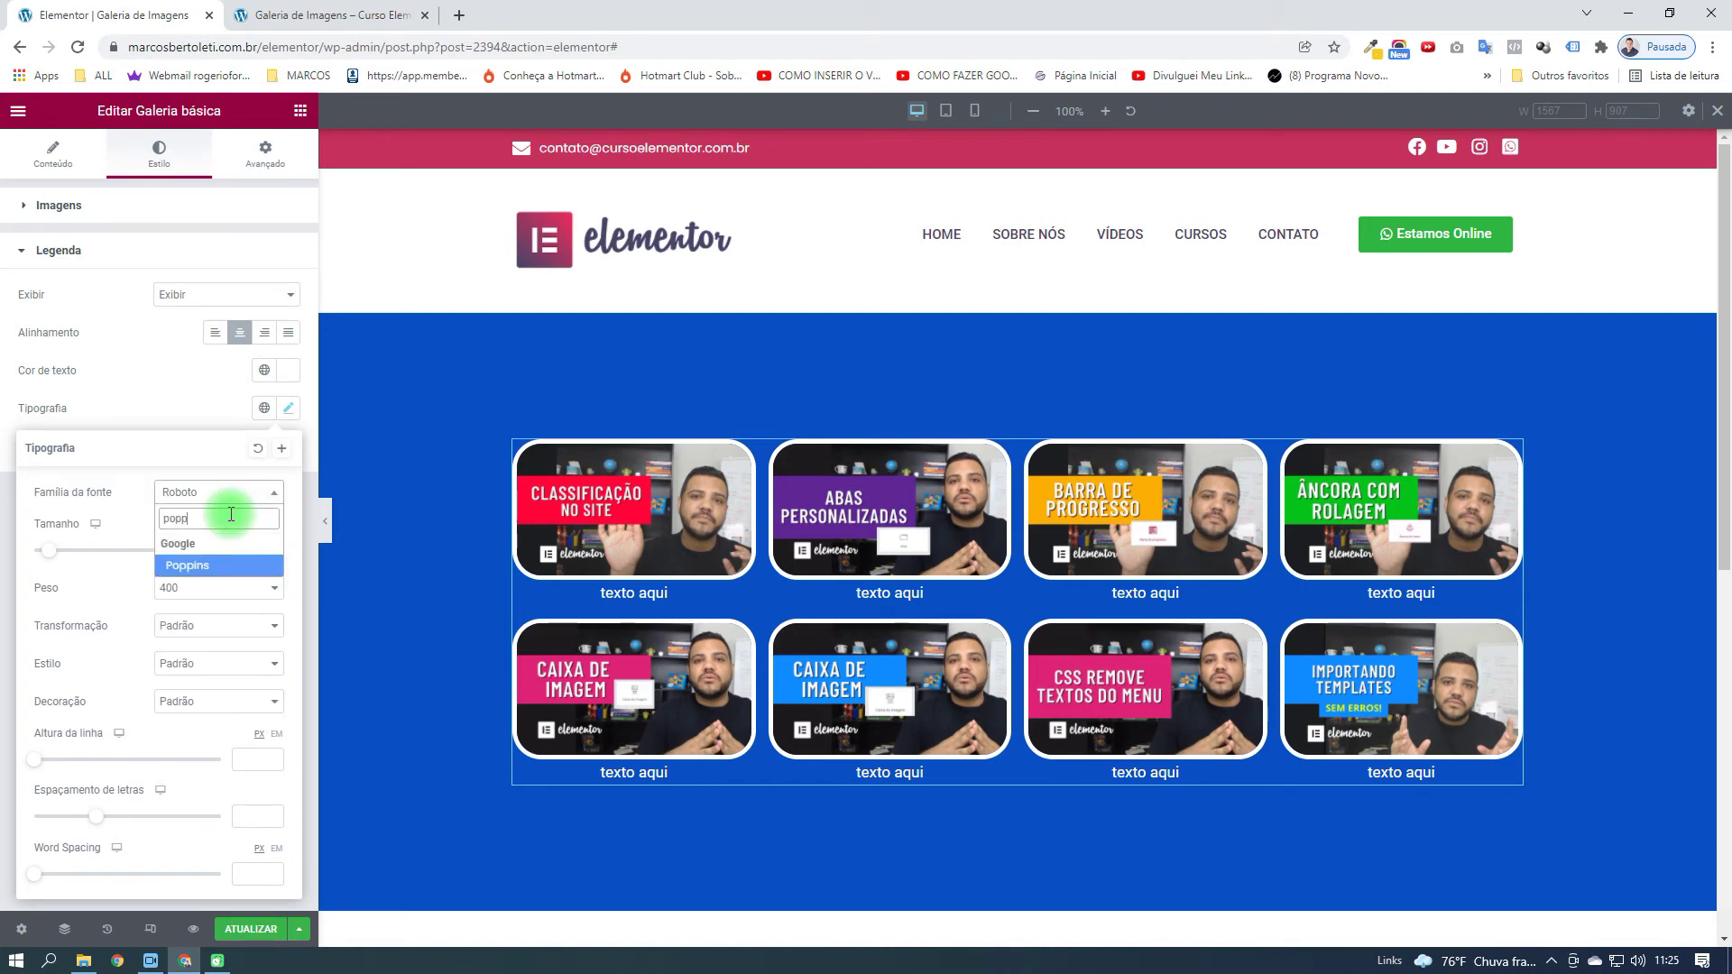
click(217, 585)
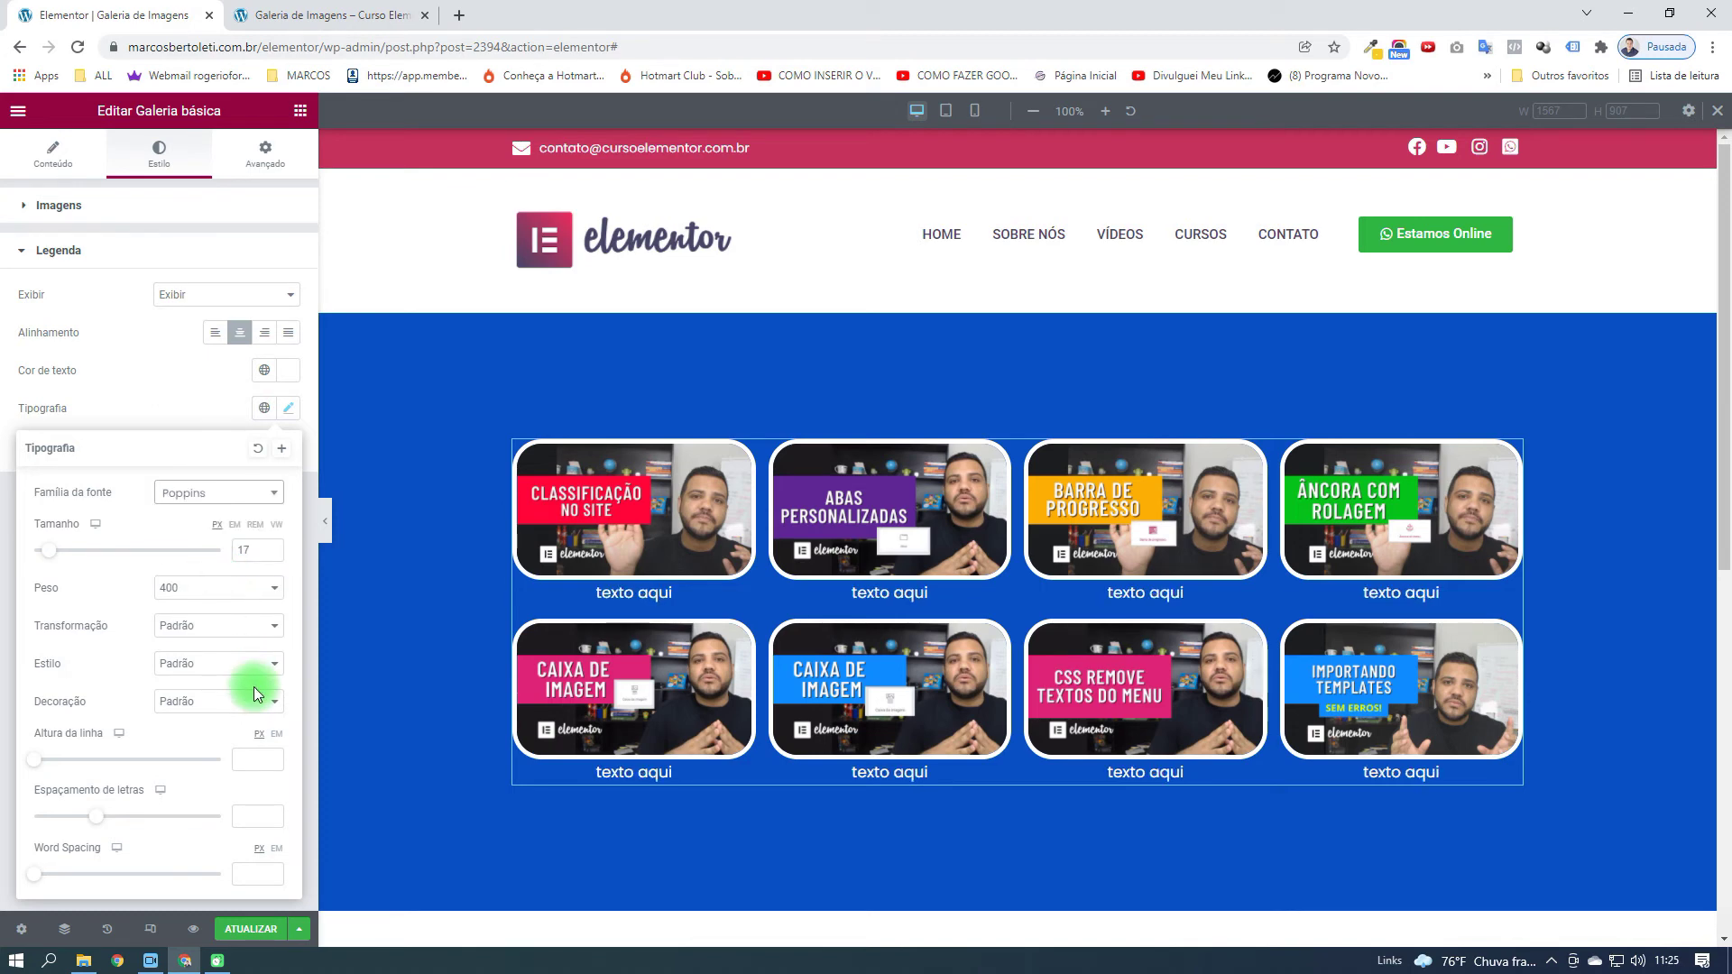
click(150, 417)
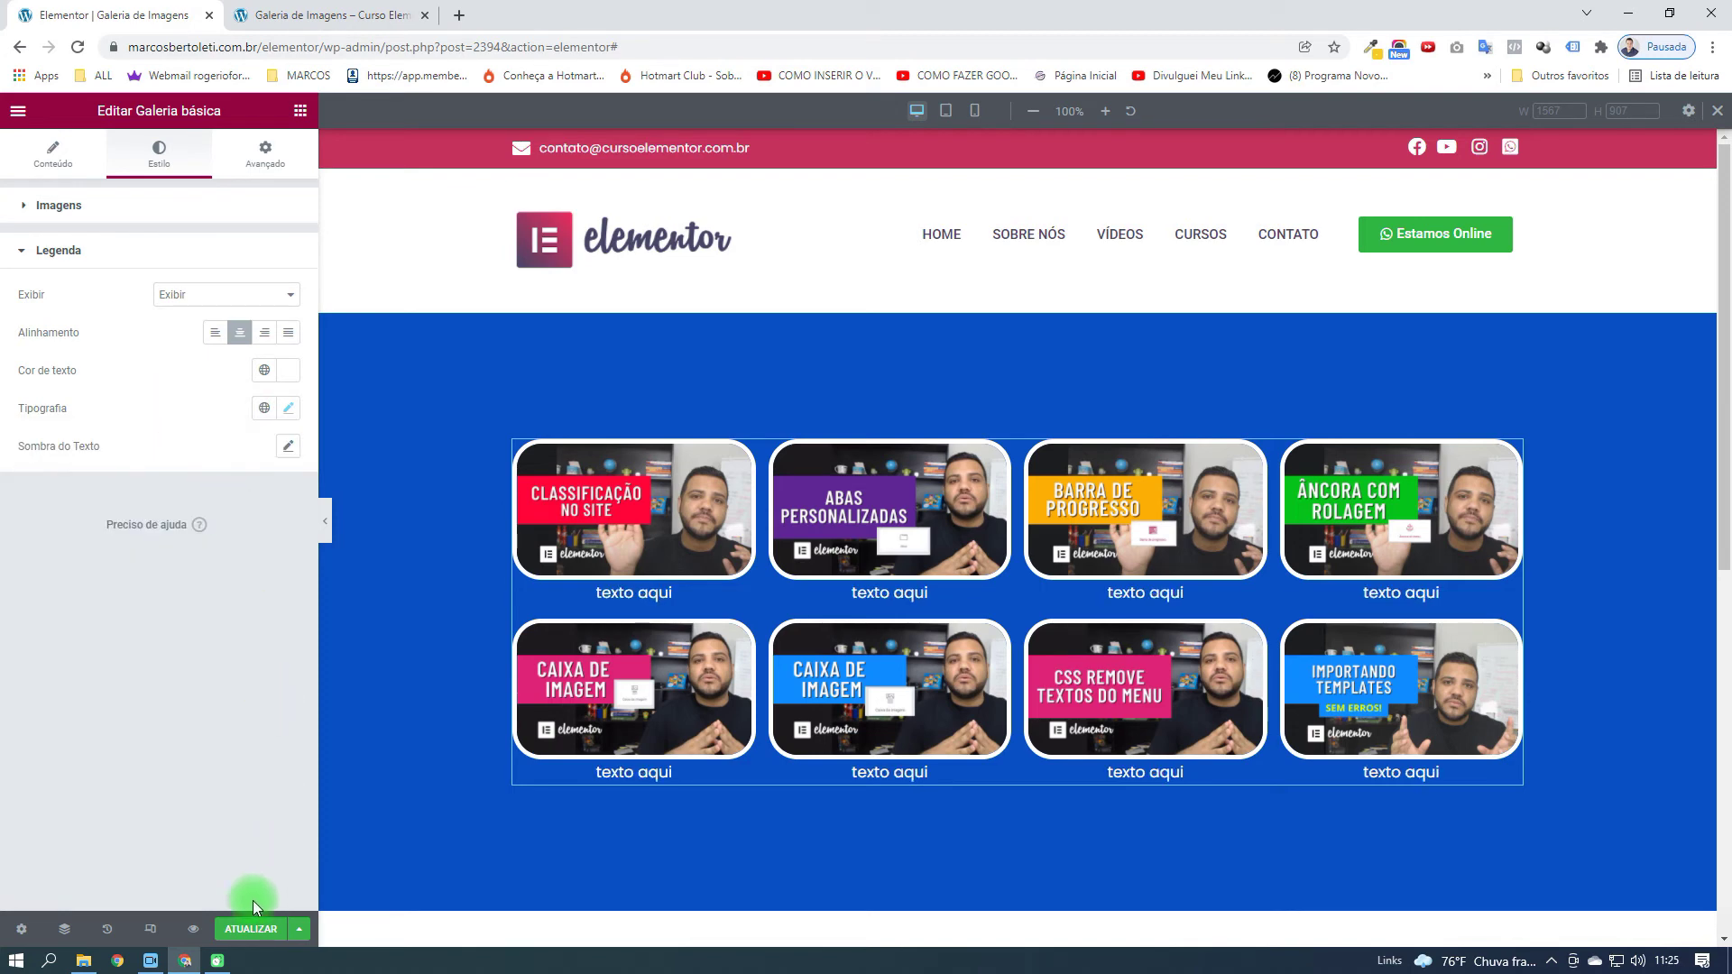
Update the page and check the restyled captions in the preview, returning to the editor
click(329, 16)
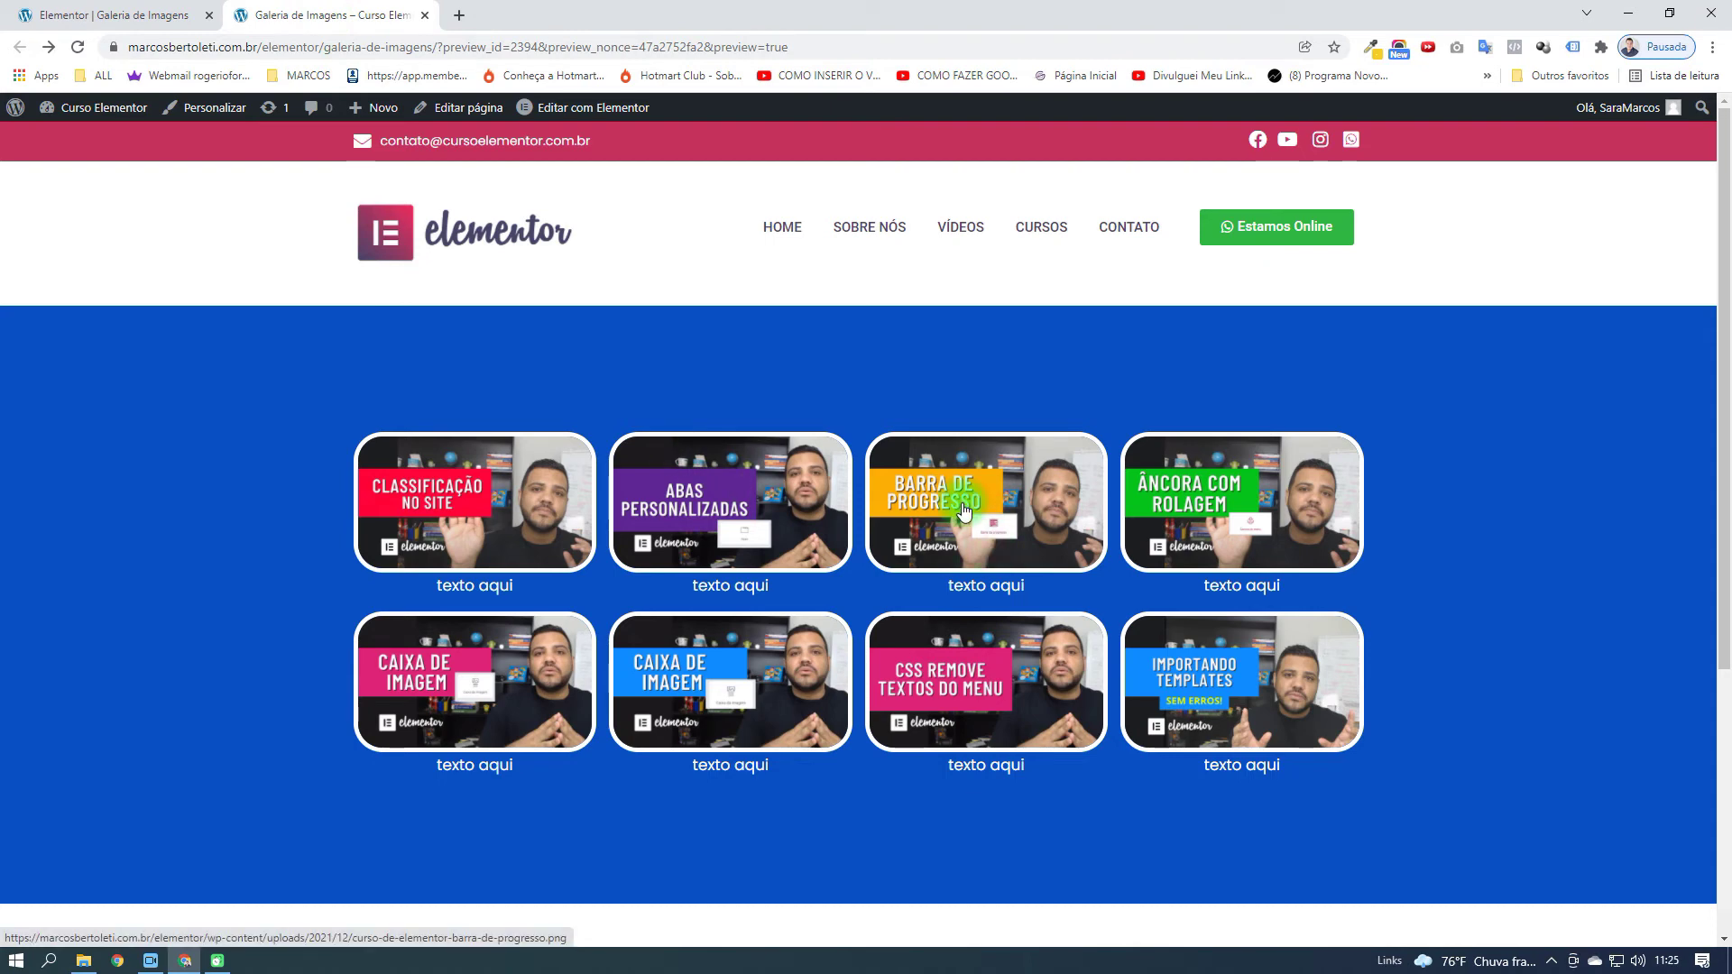
click(181, 15)
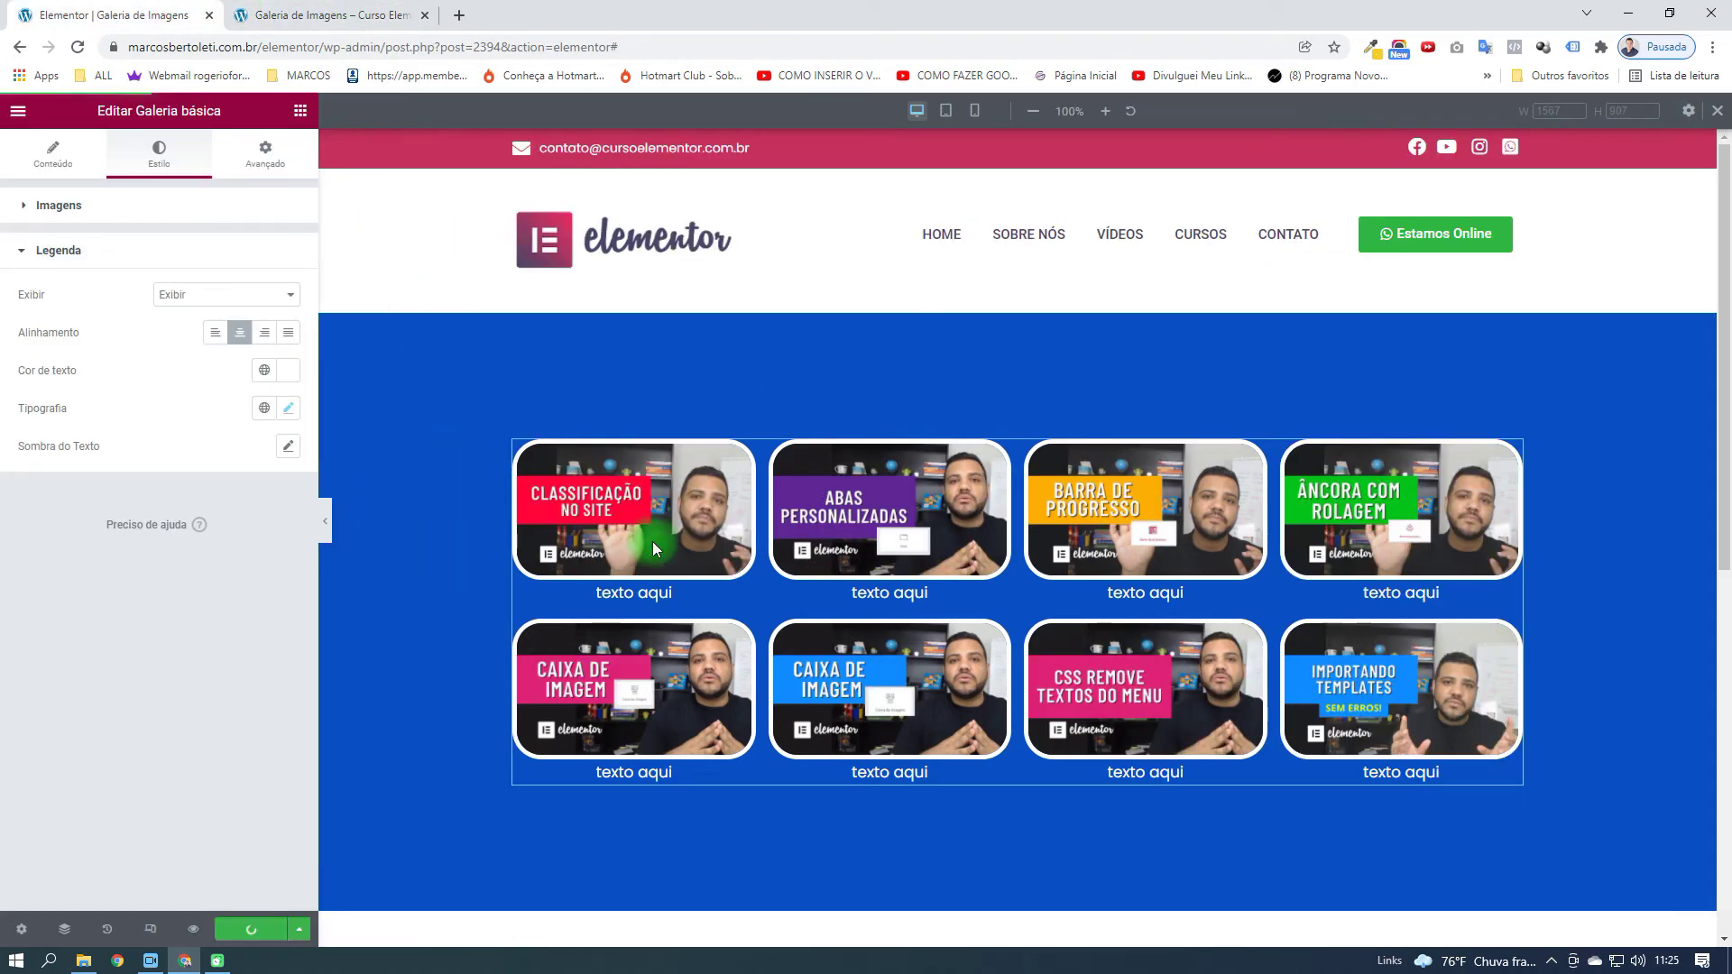
Duplicate the gallery below the original and update the page
right_click(1016, 615)
click(1061, 654)
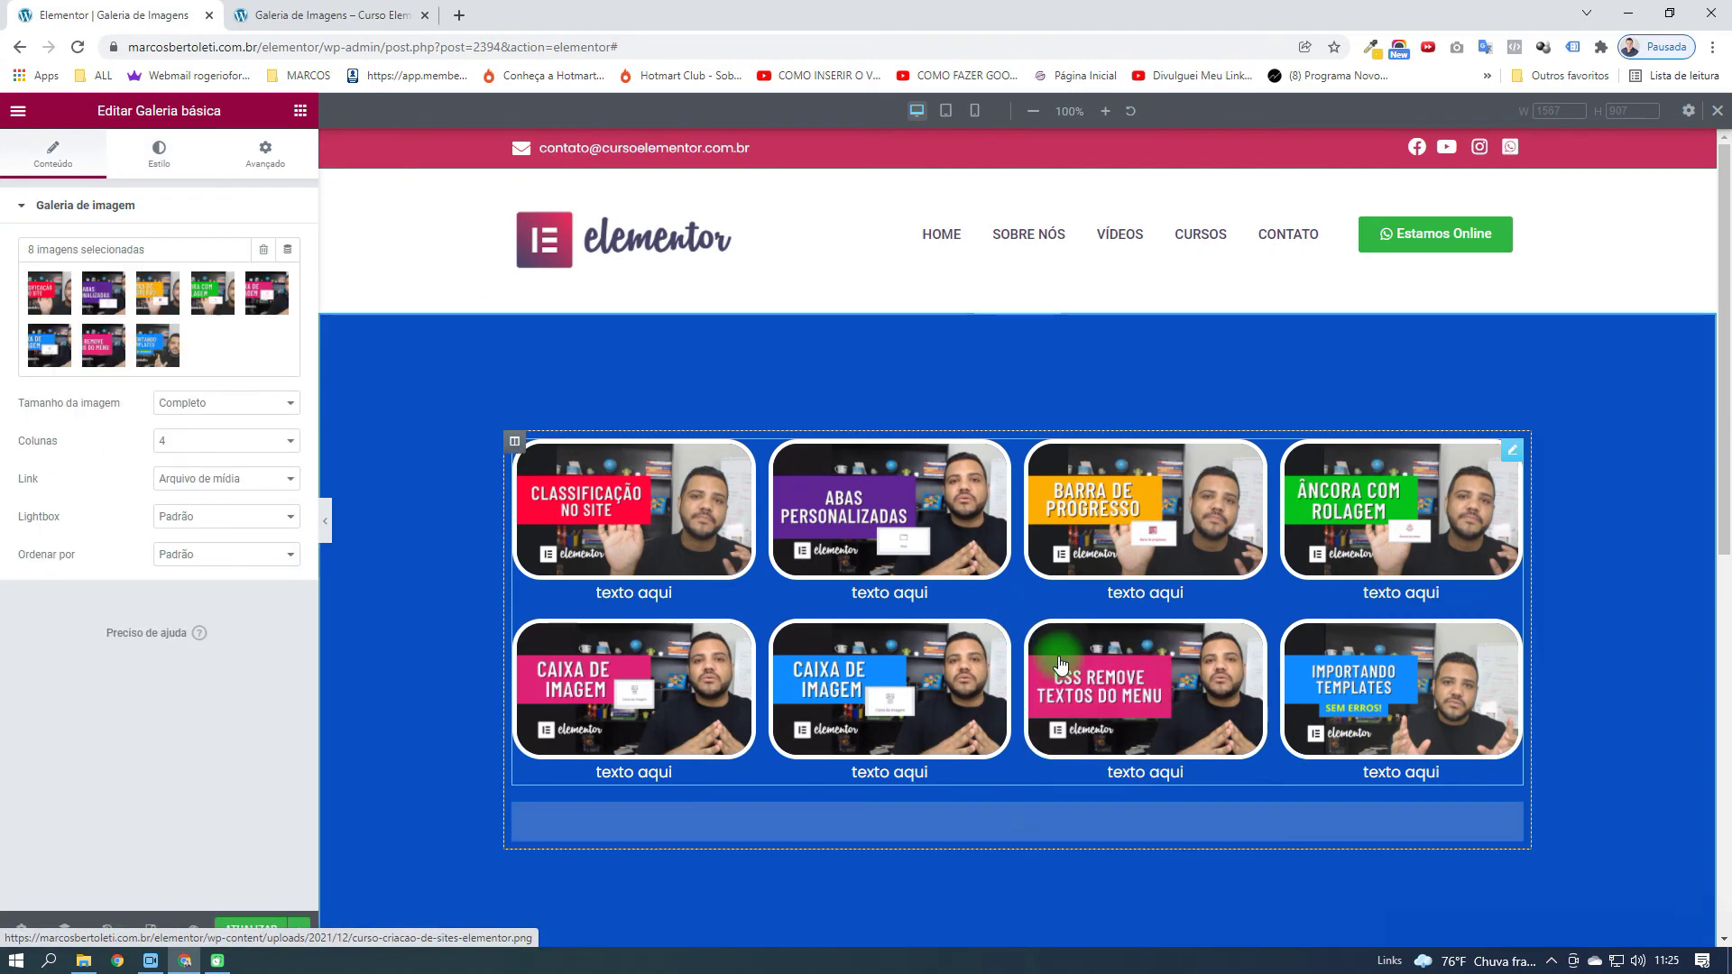
click(250, 930)
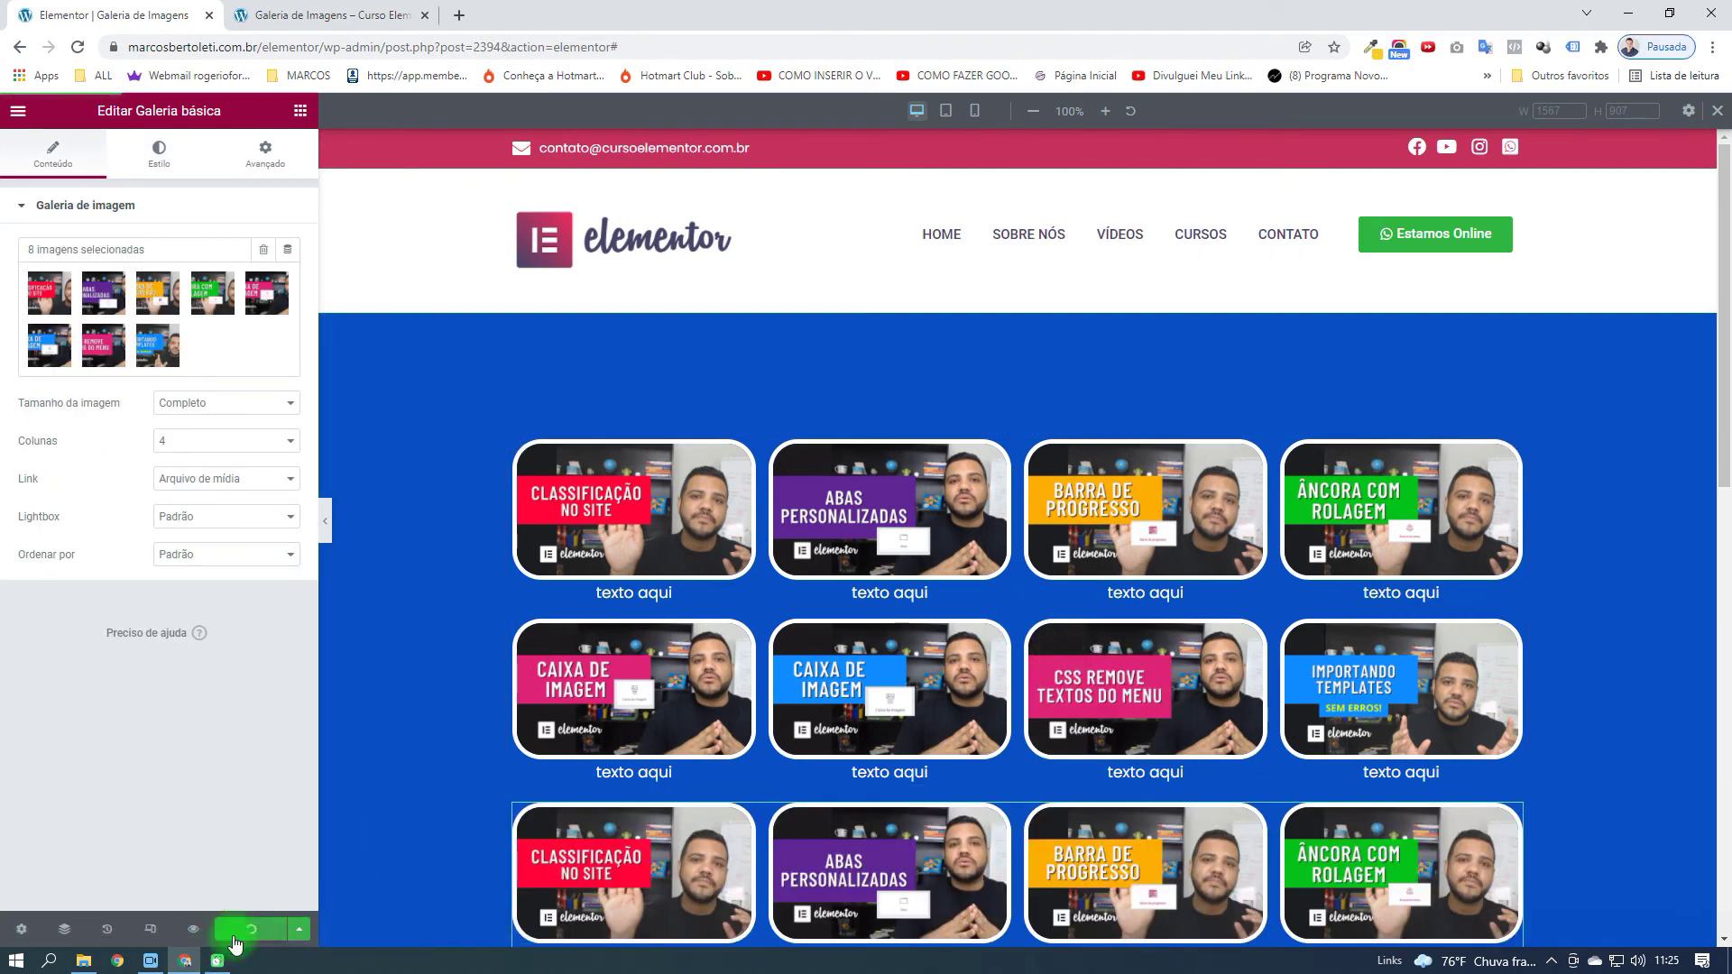
Reload the page preview and look over the original and duplicated galleries, returning to the editor
click(325, 15)
key(F5)
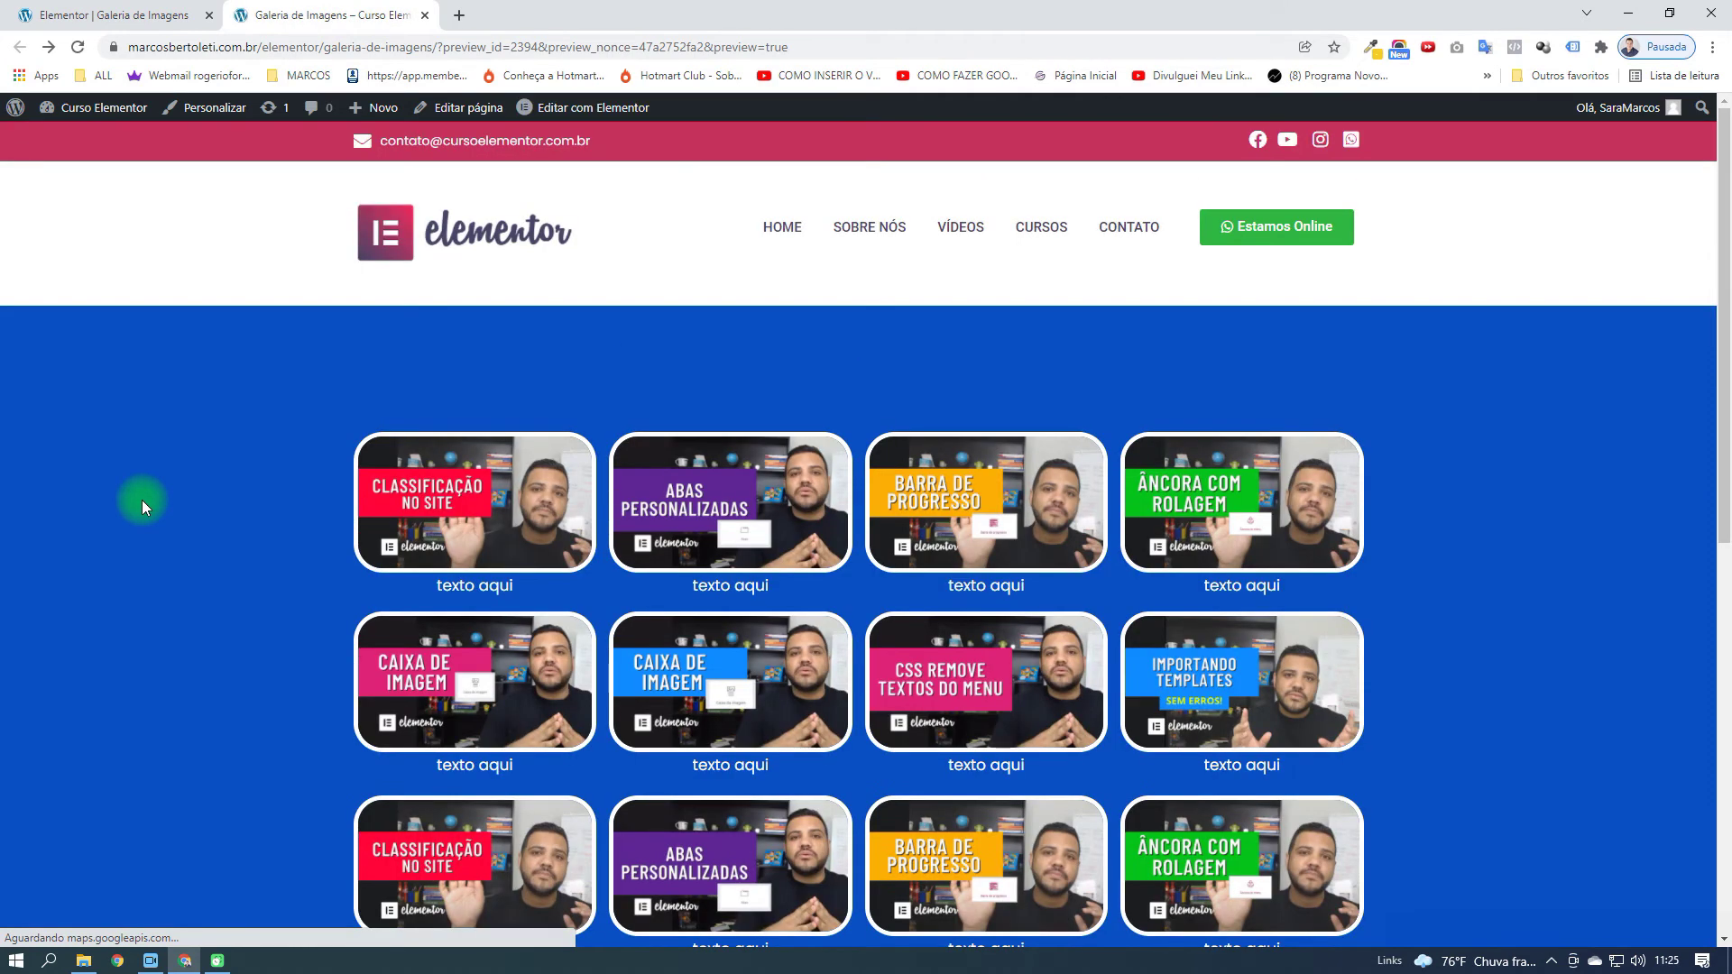
scroll(144, 501, down, 2)
scroll(149, 504, down, 1)
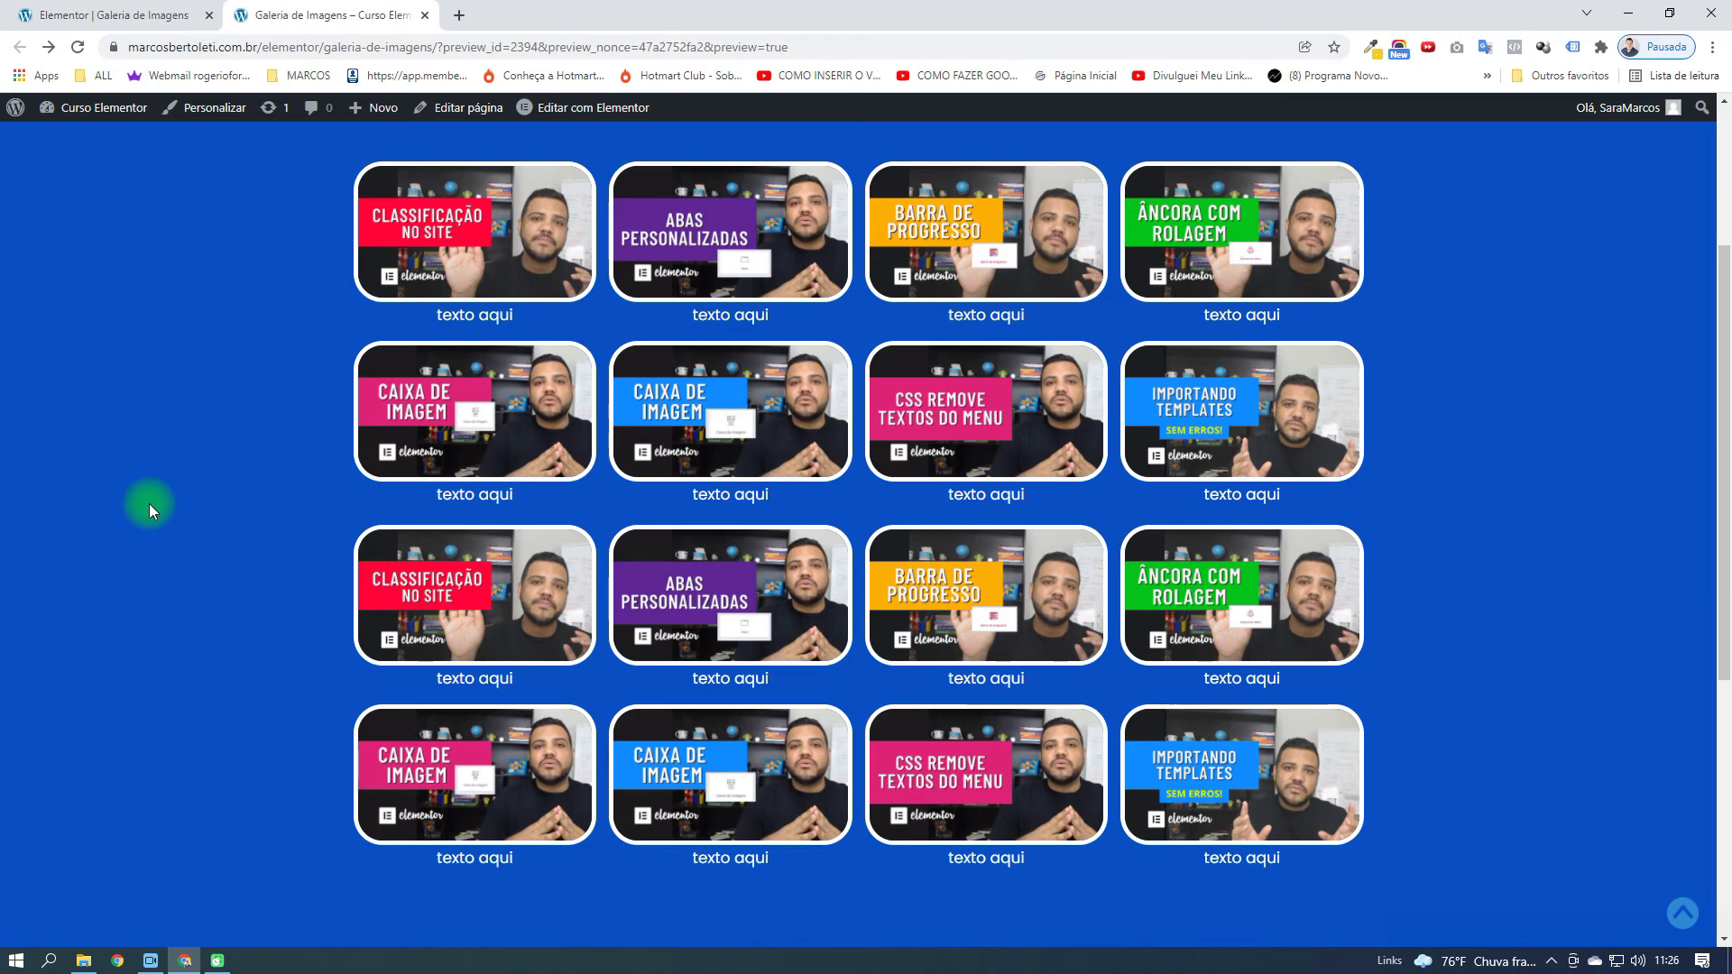
scroll(149, 504, up, 3)
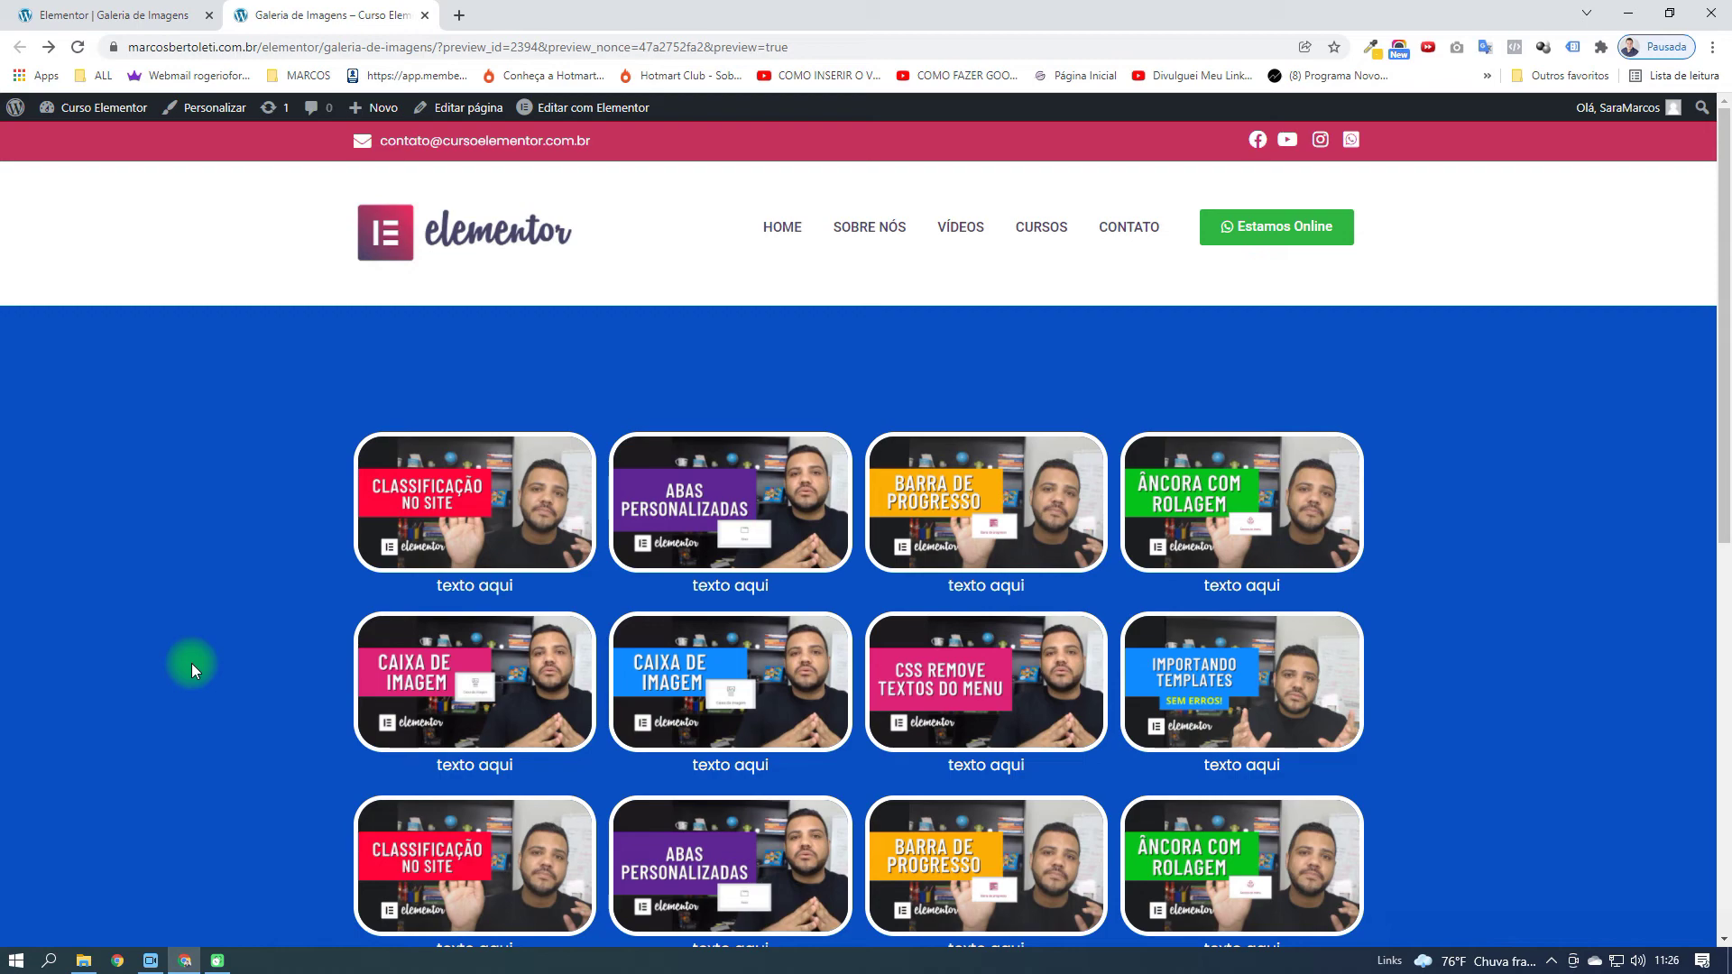
click(154, 14)
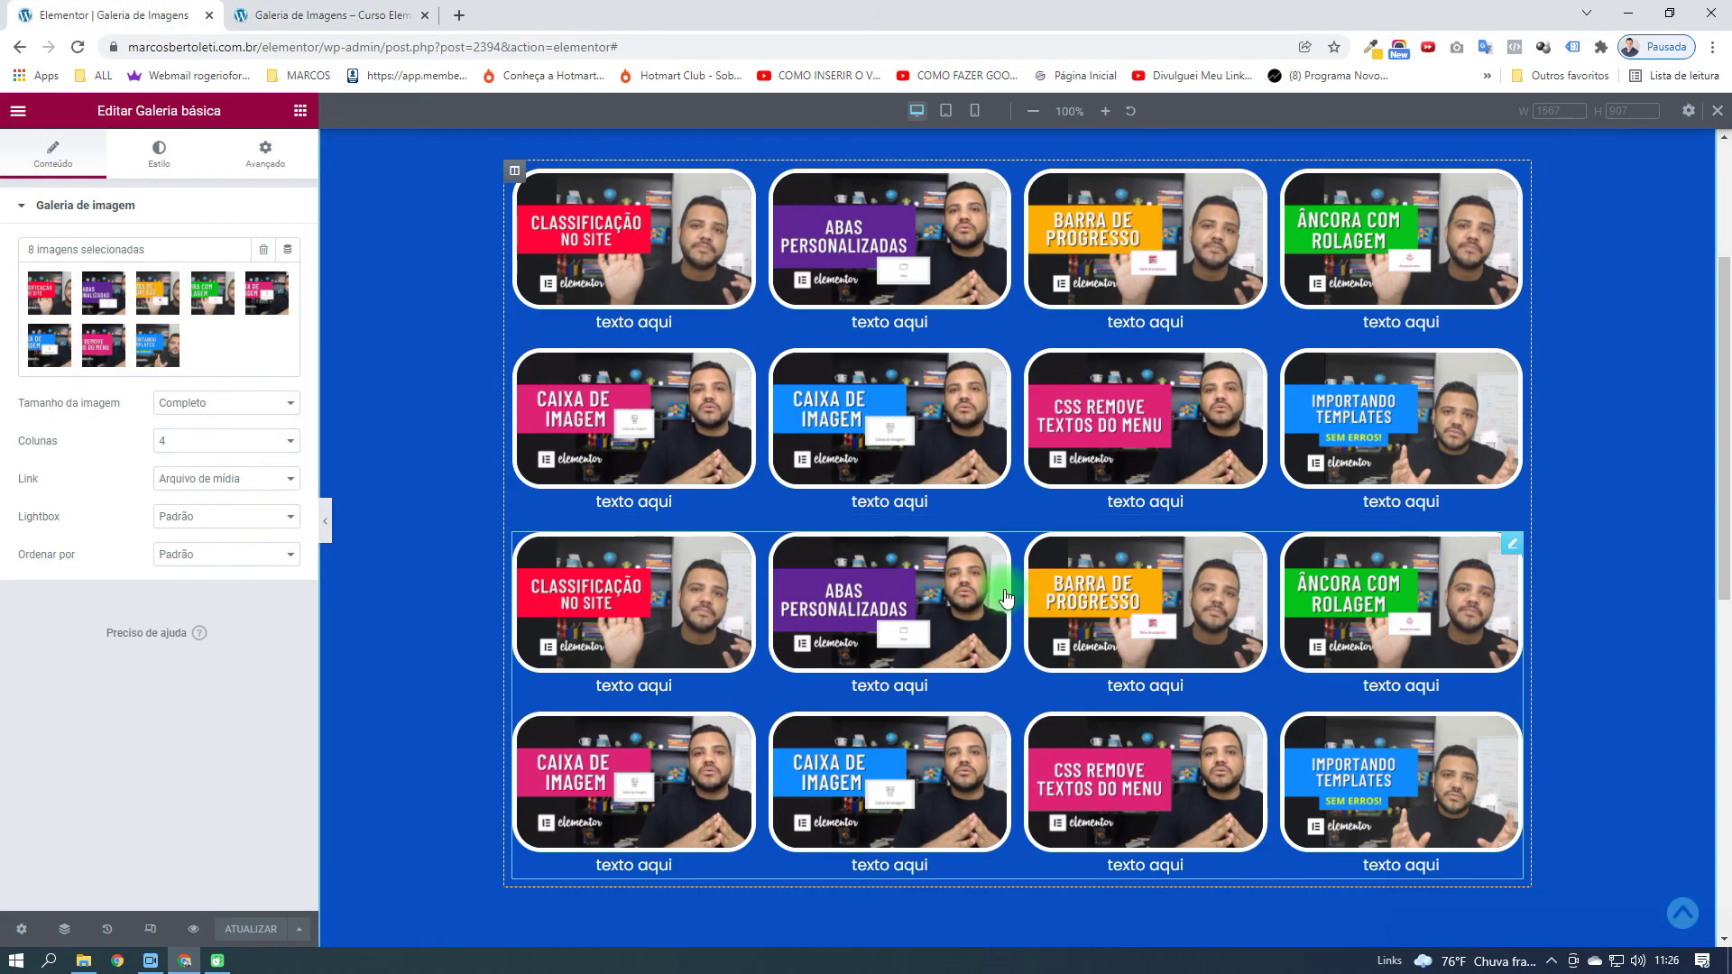
Delete the duplicated gallery below the original
right_click(1007, 598)
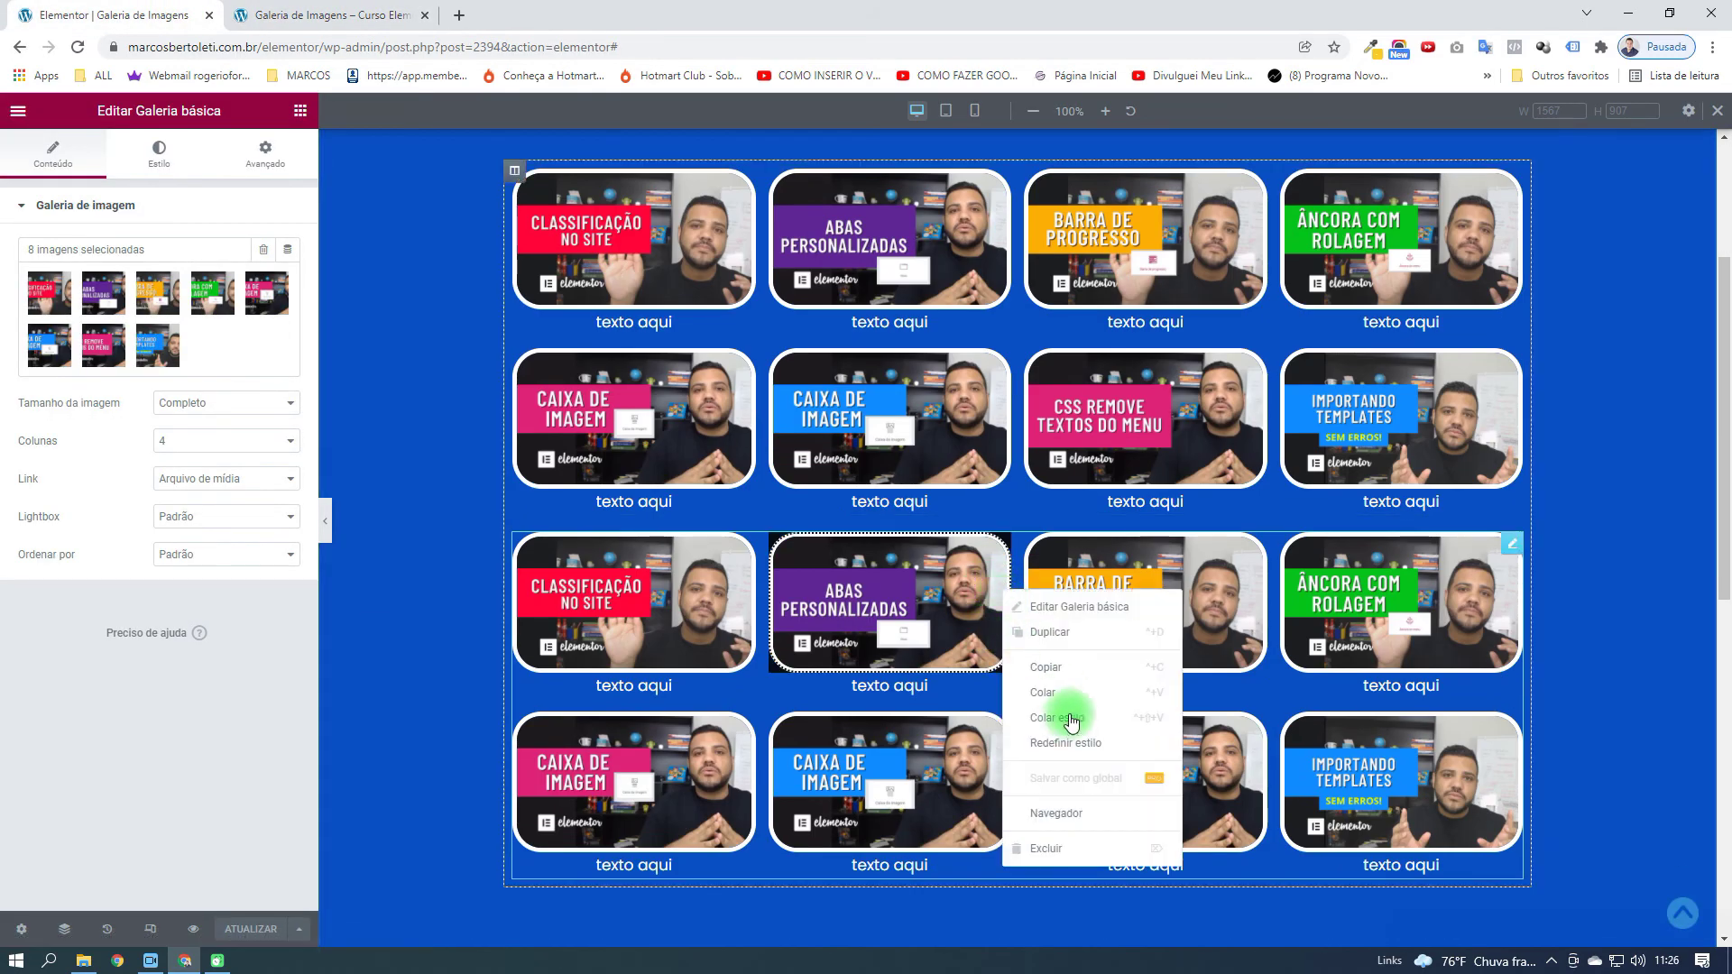
click(1068, 843)
scroll(853, 761, up, 3)
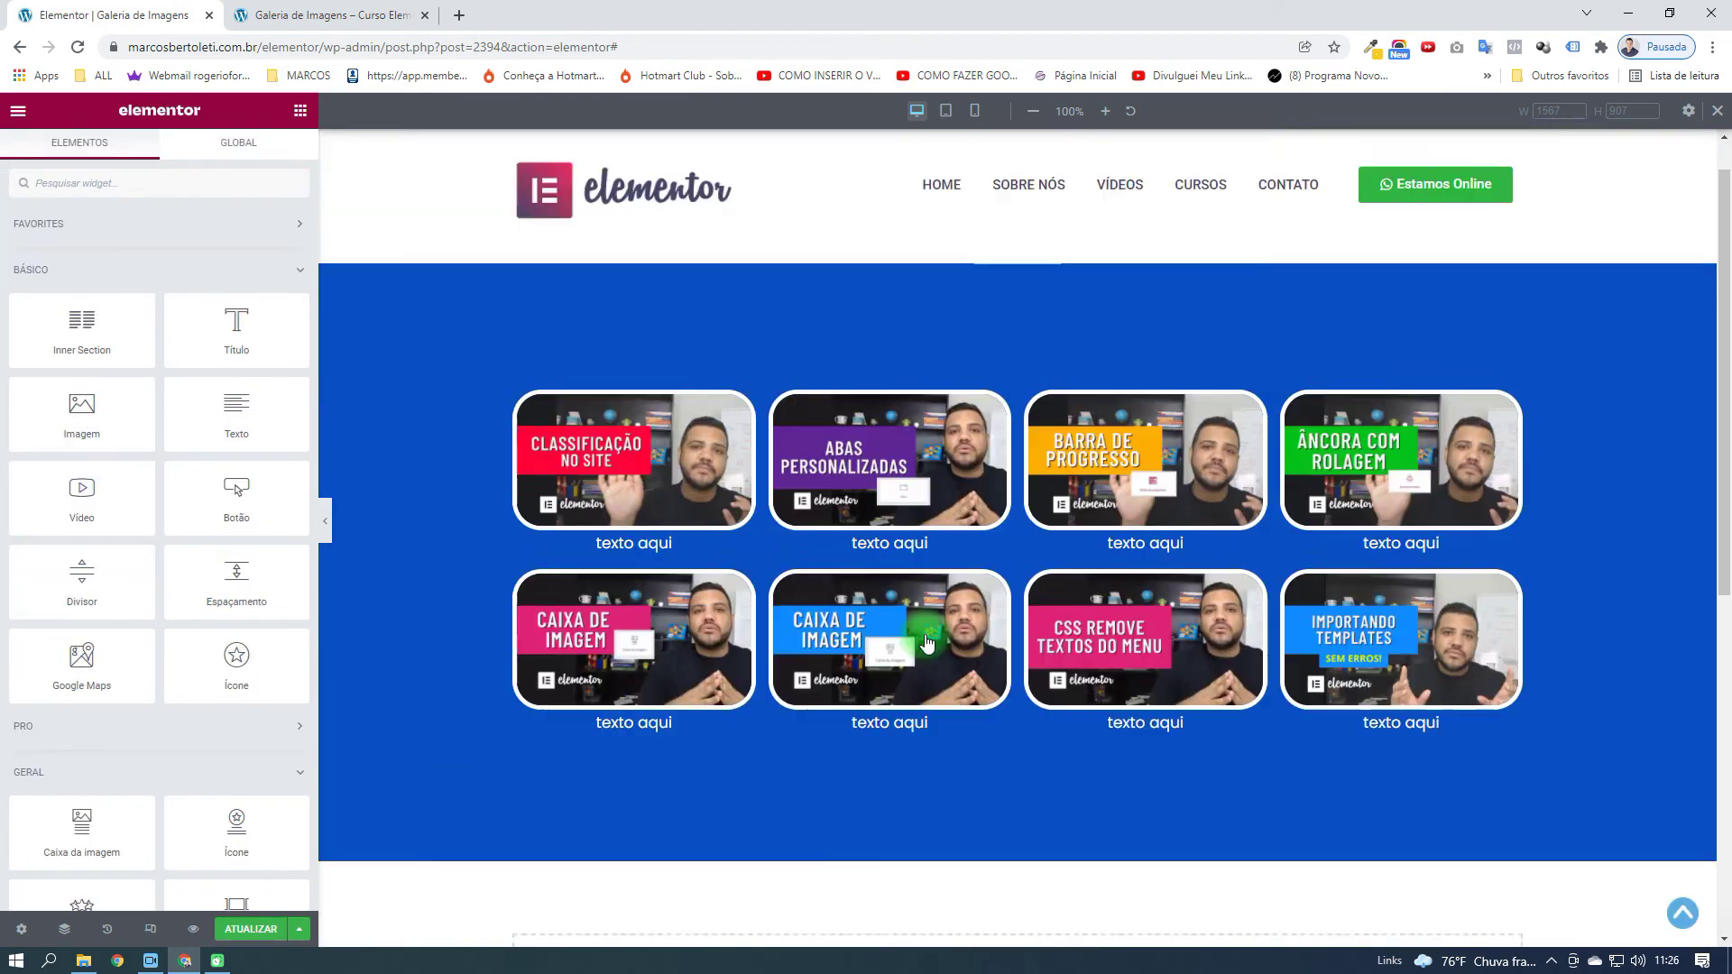
Change the gallery section's background type to a gradient, keeping the default secondary colour and linear type
right_click(588, 350)
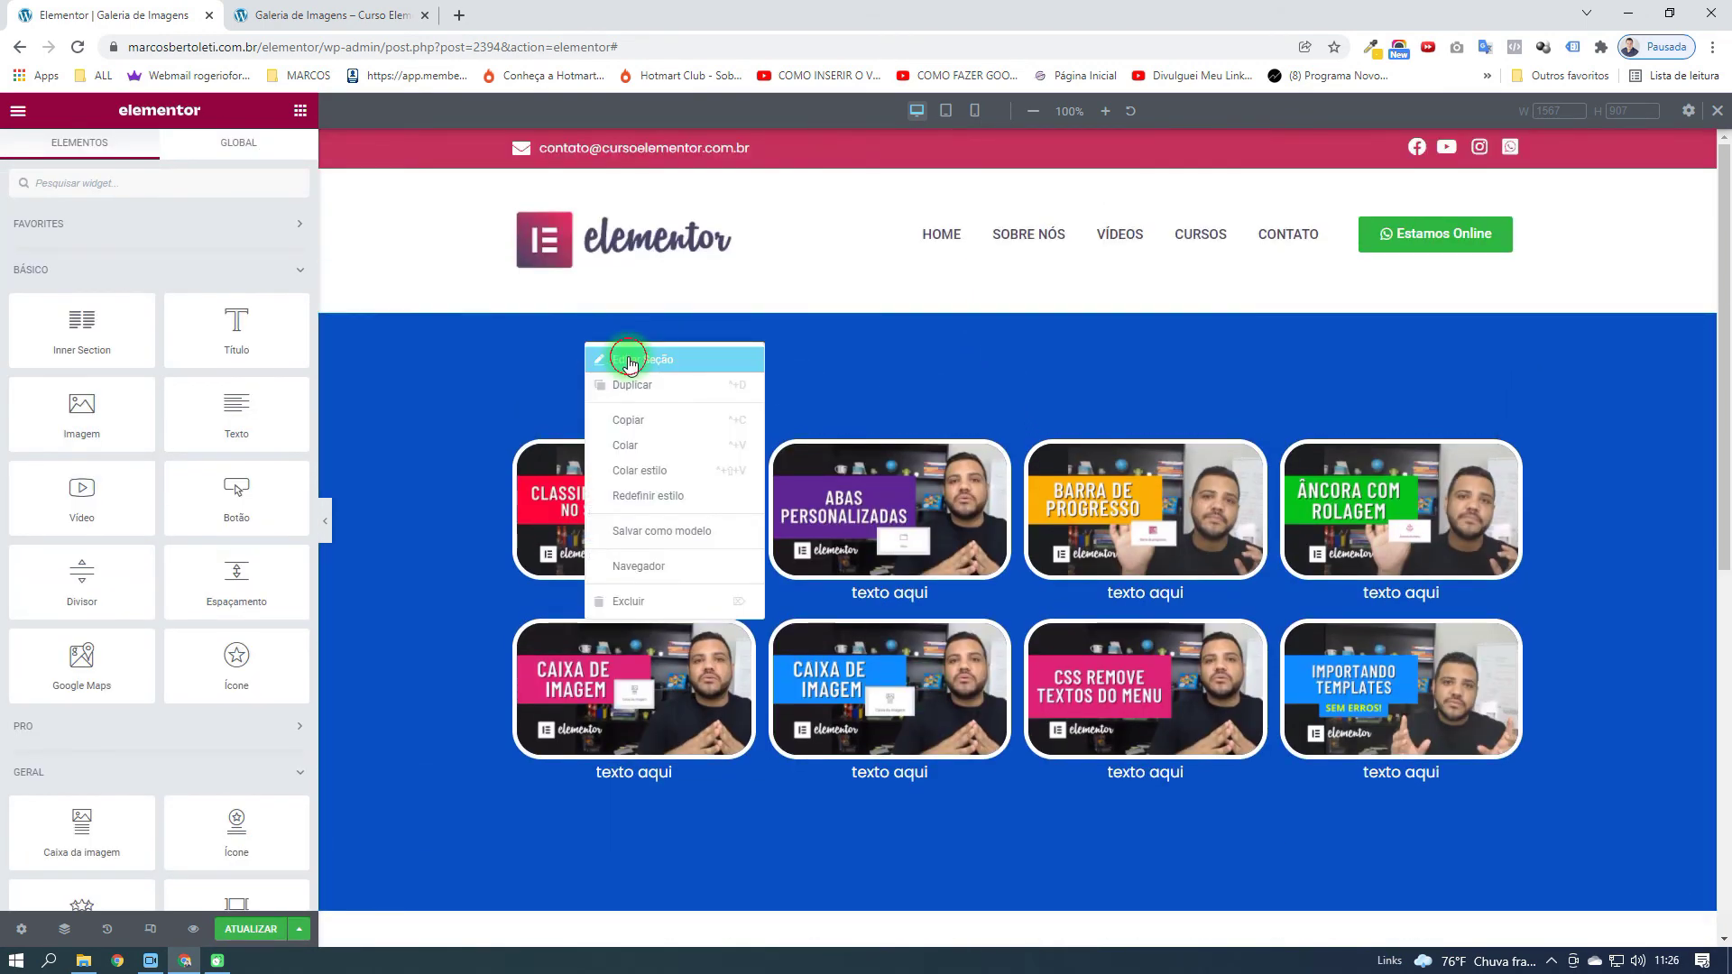
click(628, 359)
click(149, 160)
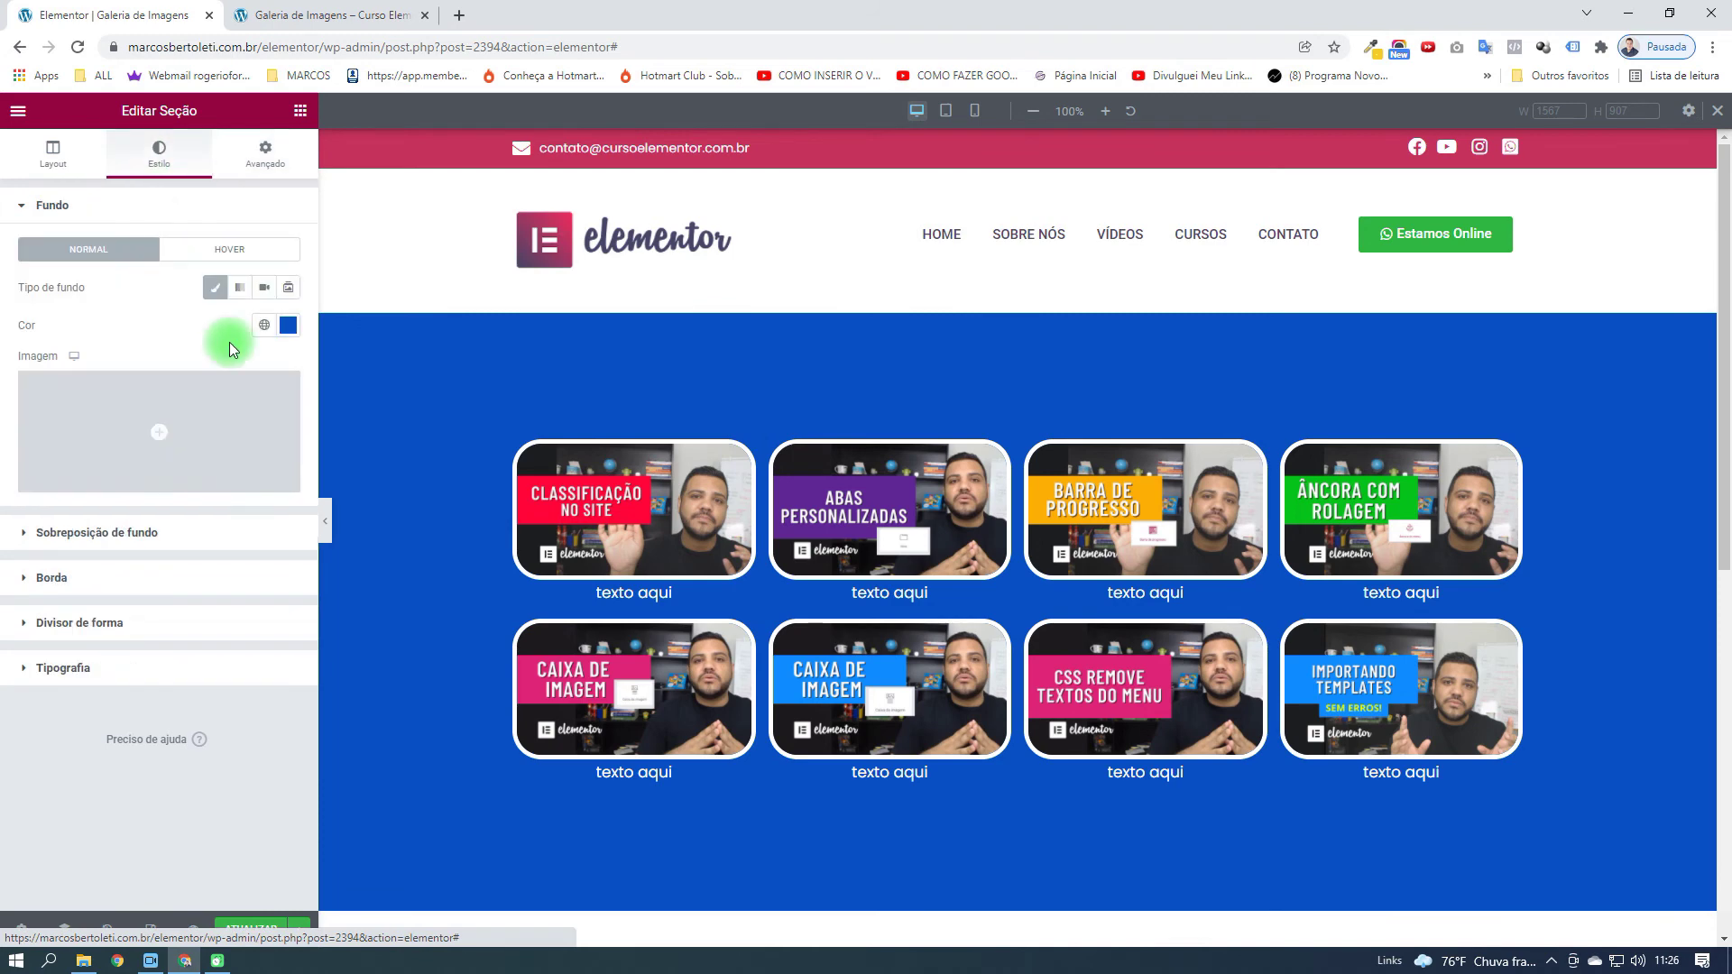
click(239, 289)
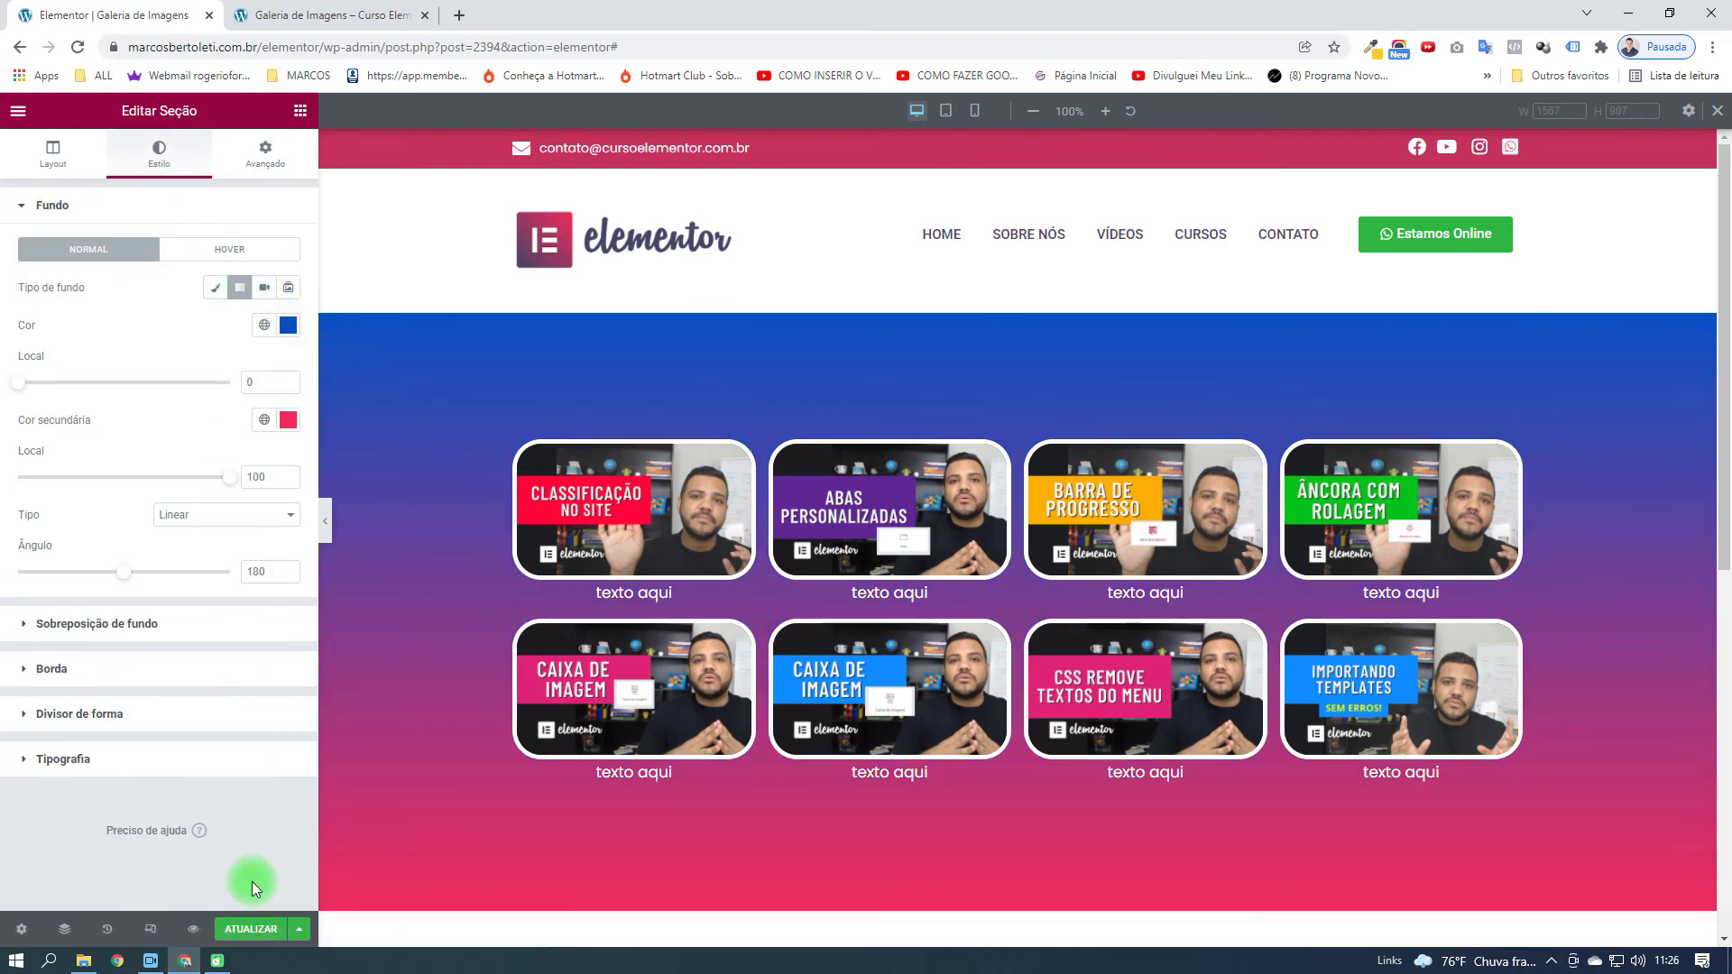
Update the page and check the section's gradient background in the preview, returning to the editor
click(246, 929)
click(355, 8)
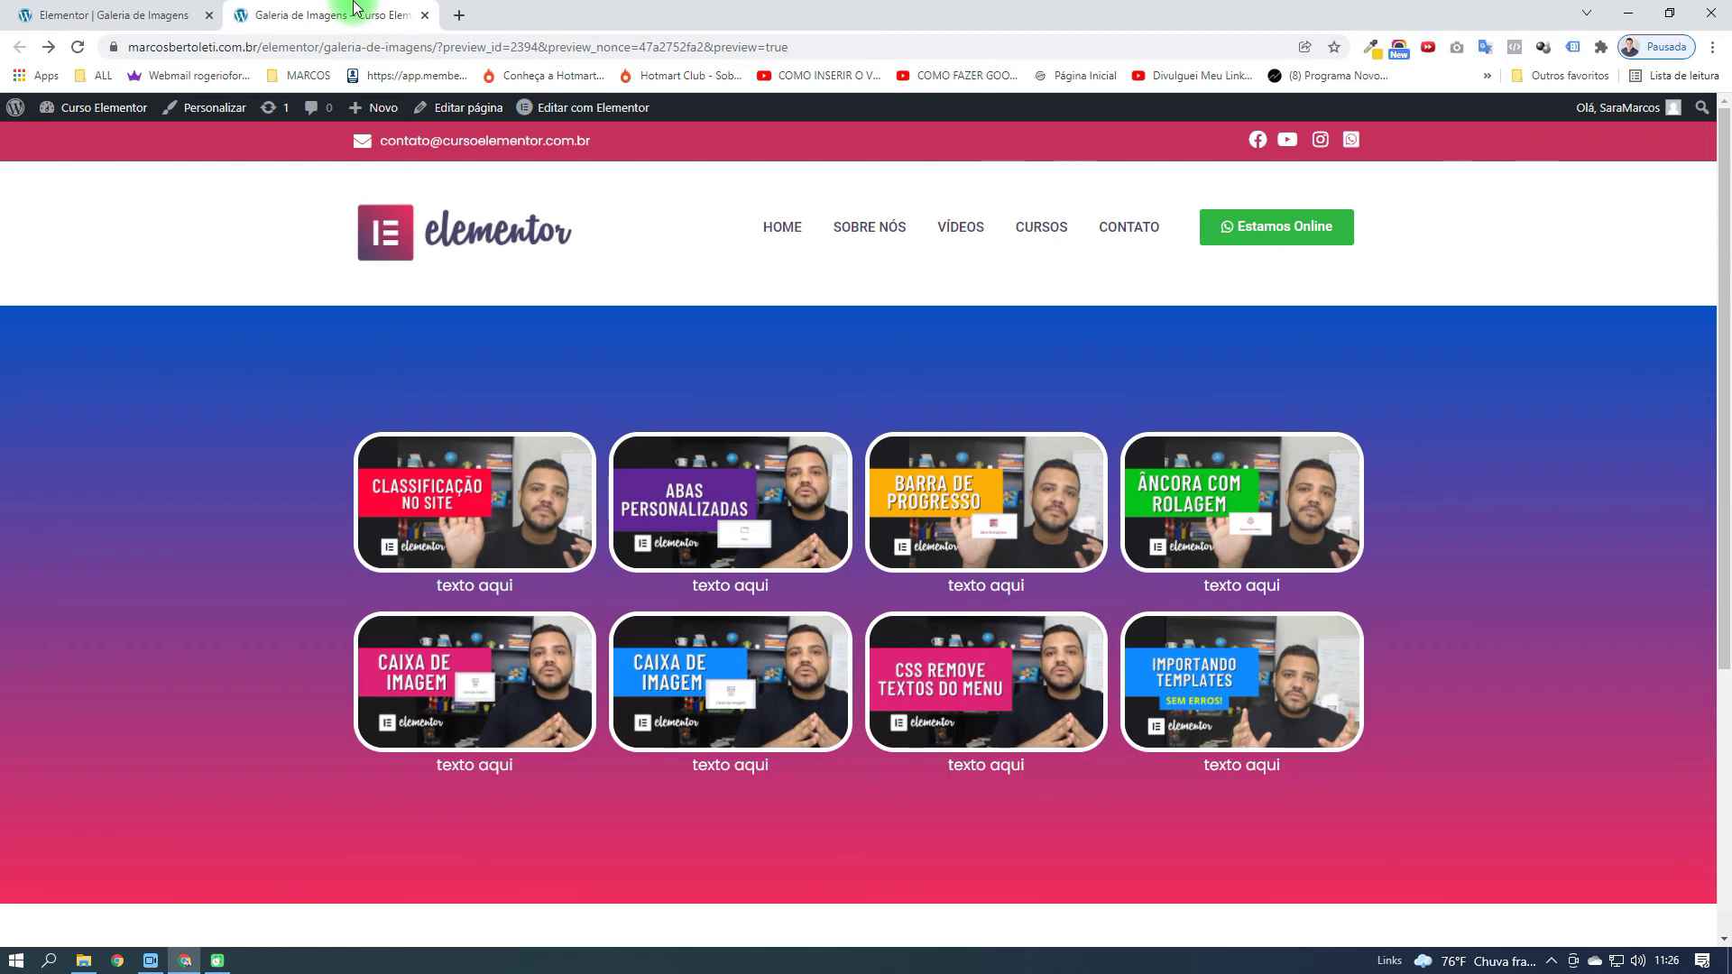
click(162, 14)
Add a Título widget above the gallery with the text "Confira o Antes & Depois"
click(259, 165)
click(300, 110)
drag(236, 361, 949, 458)
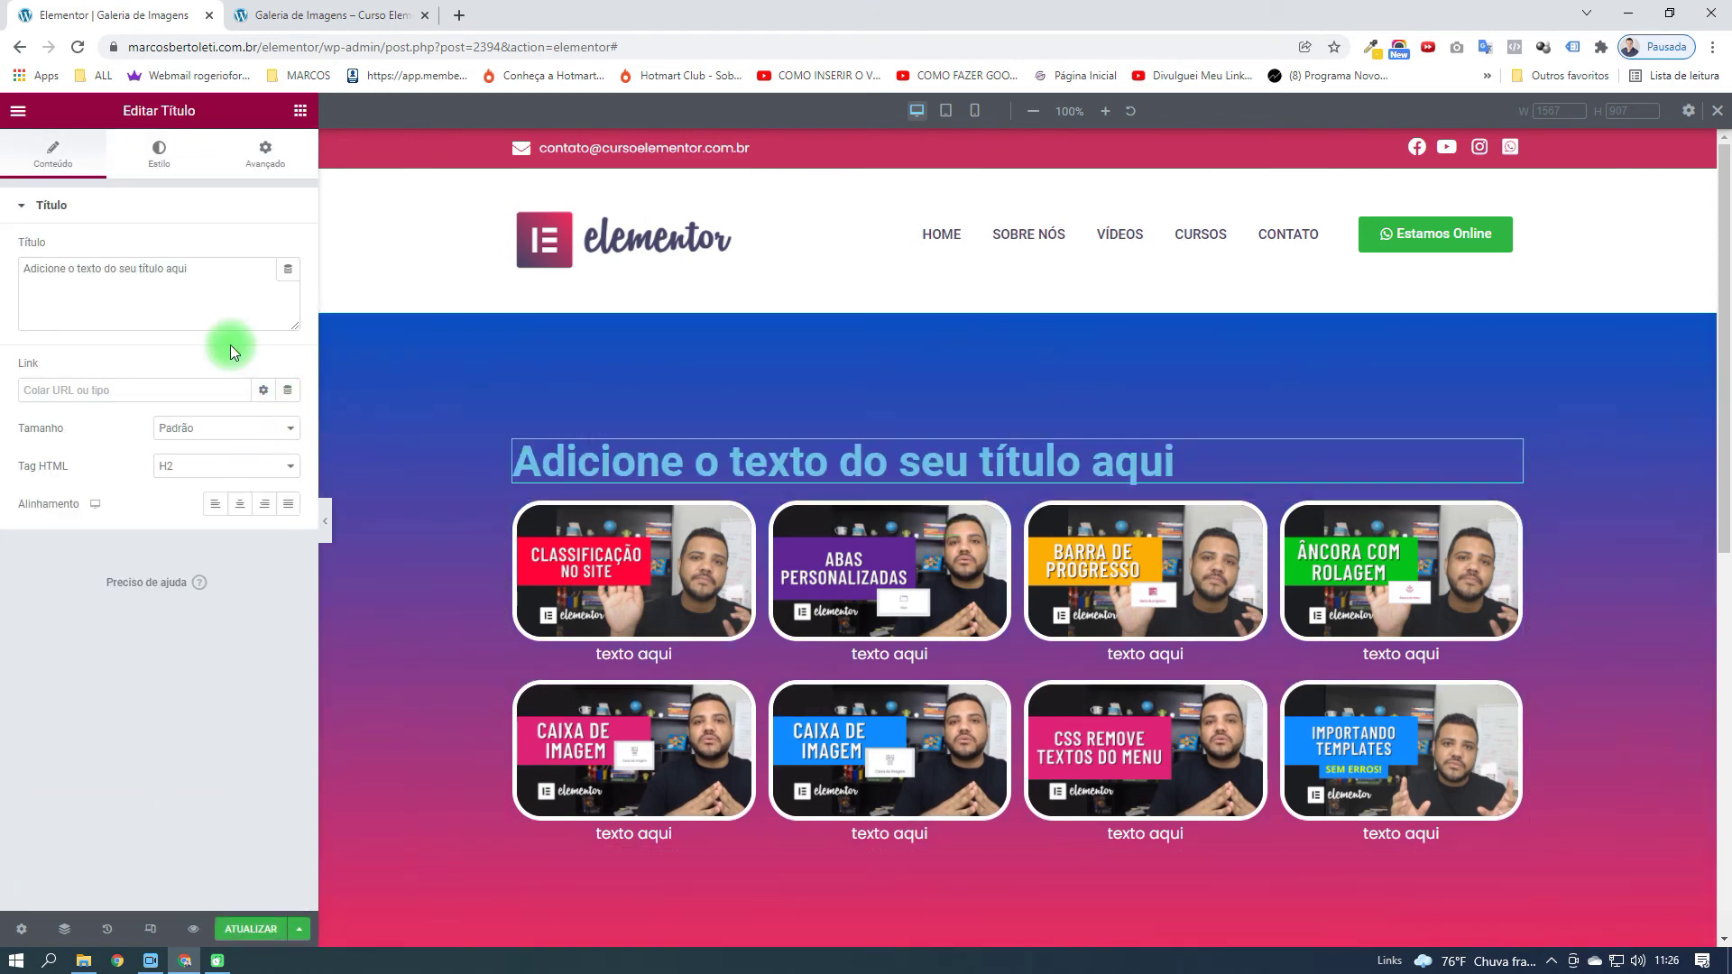
triple_click(197, 314)
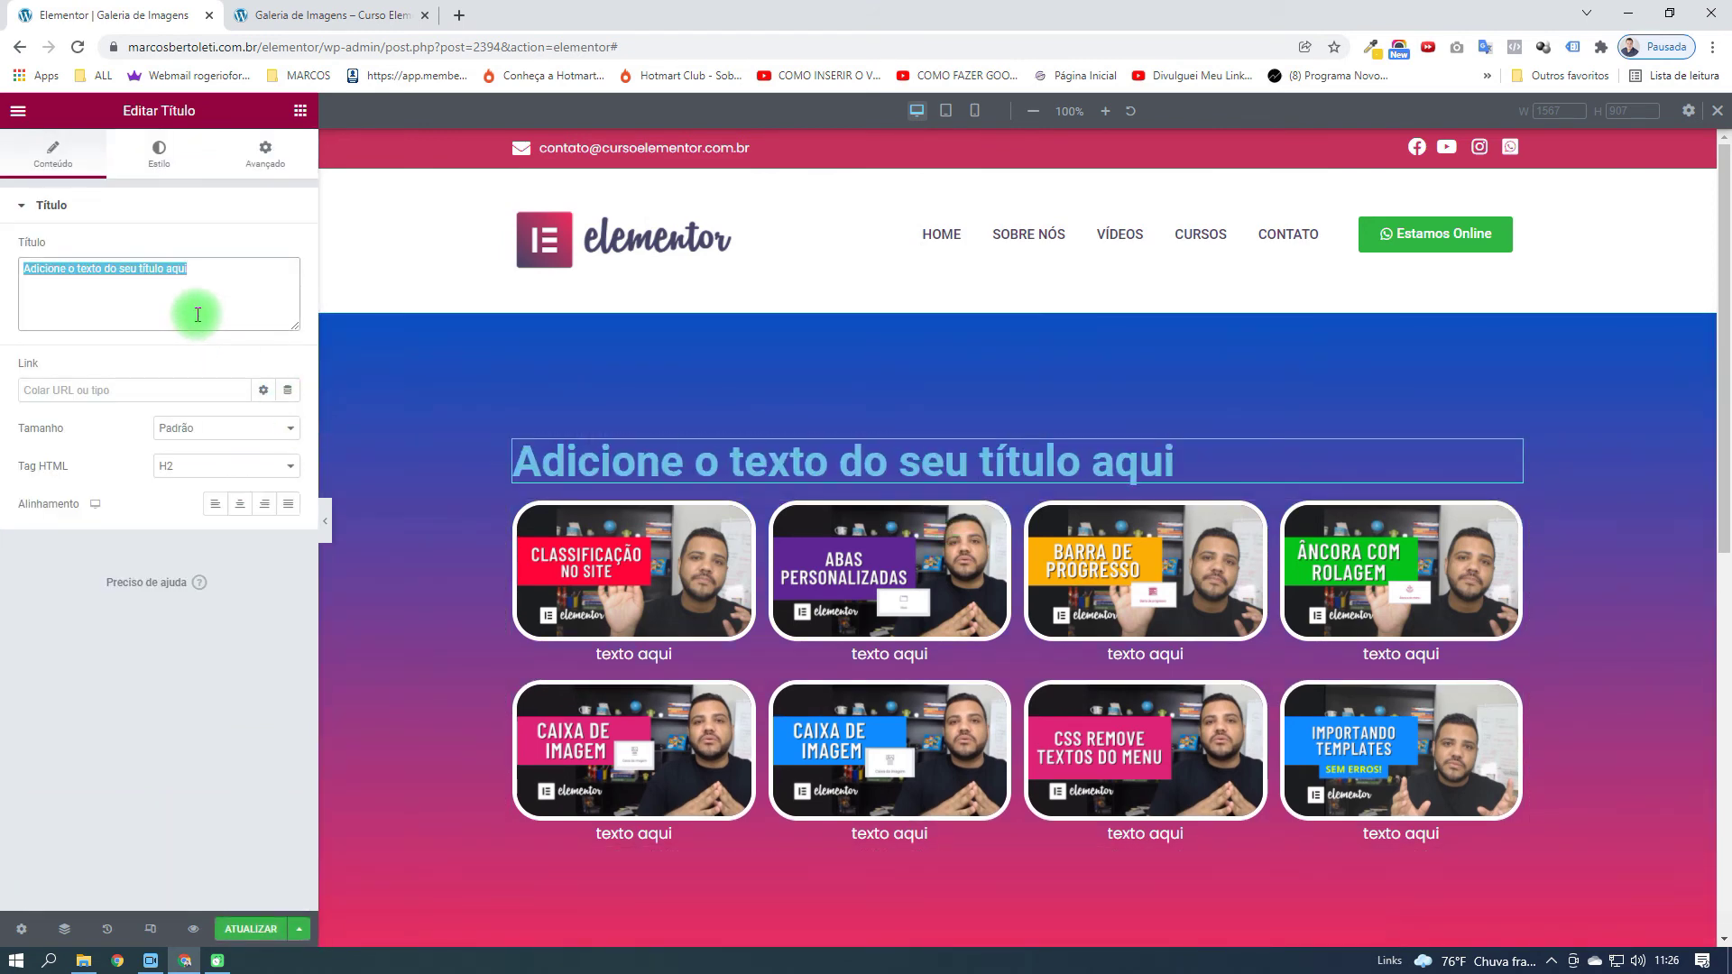
text(No)
key(BackSpace)
key(BackSpace)
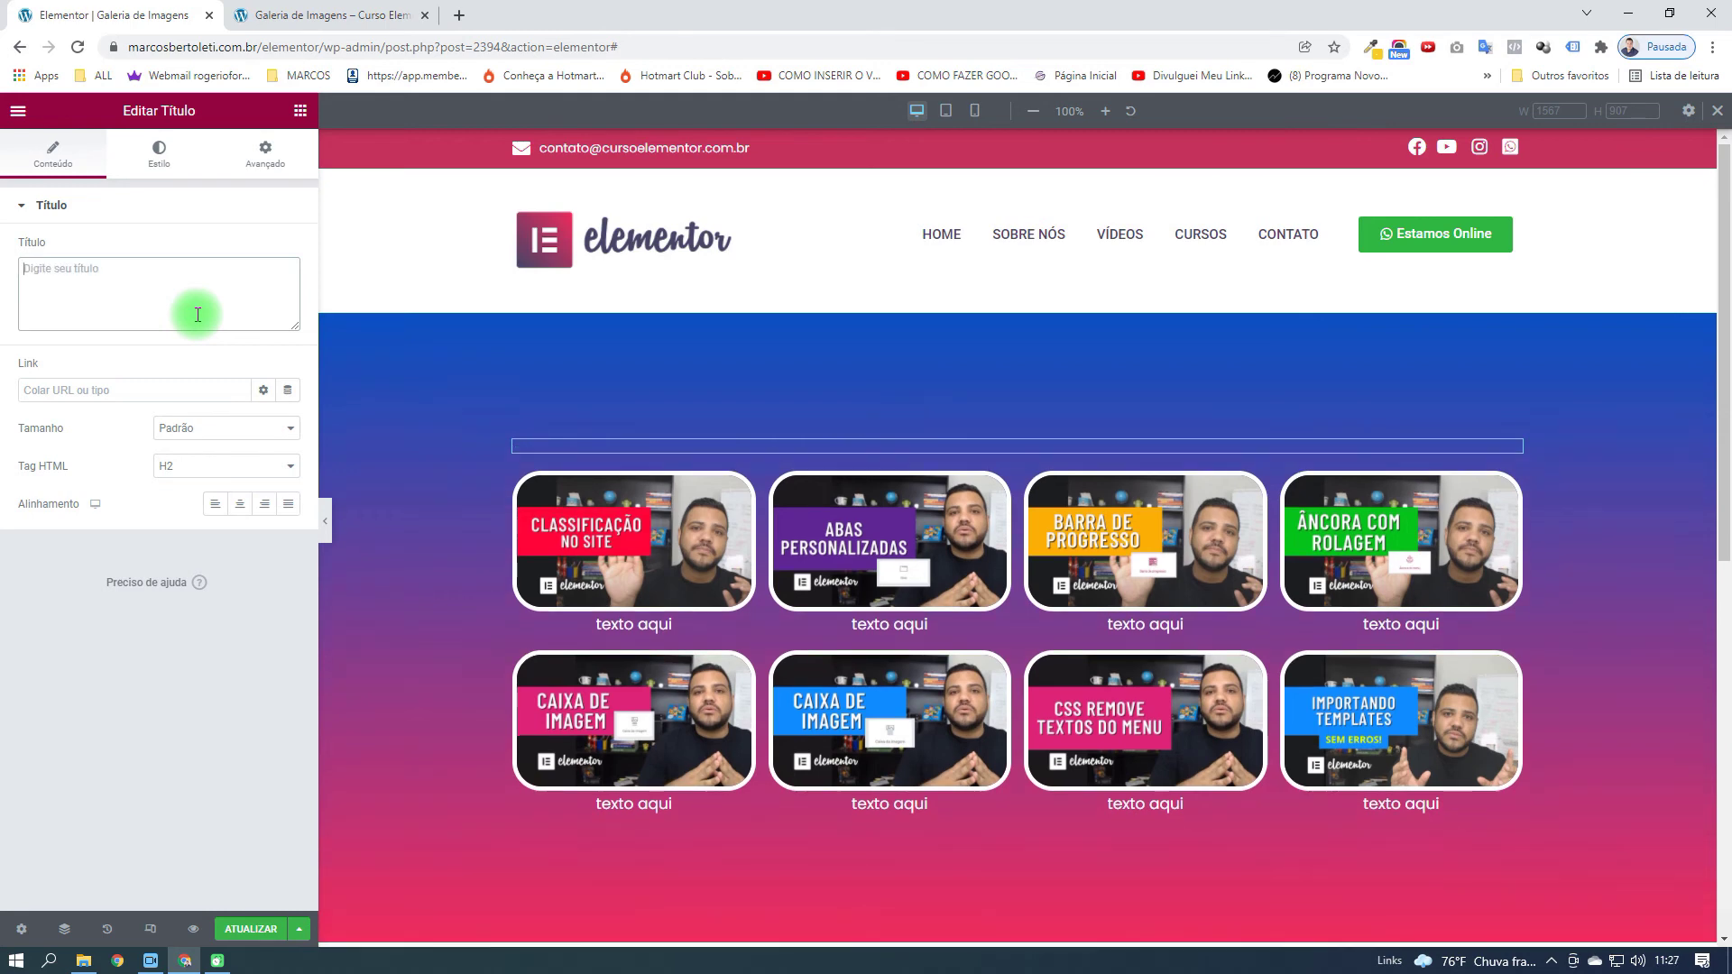
text(Confira )
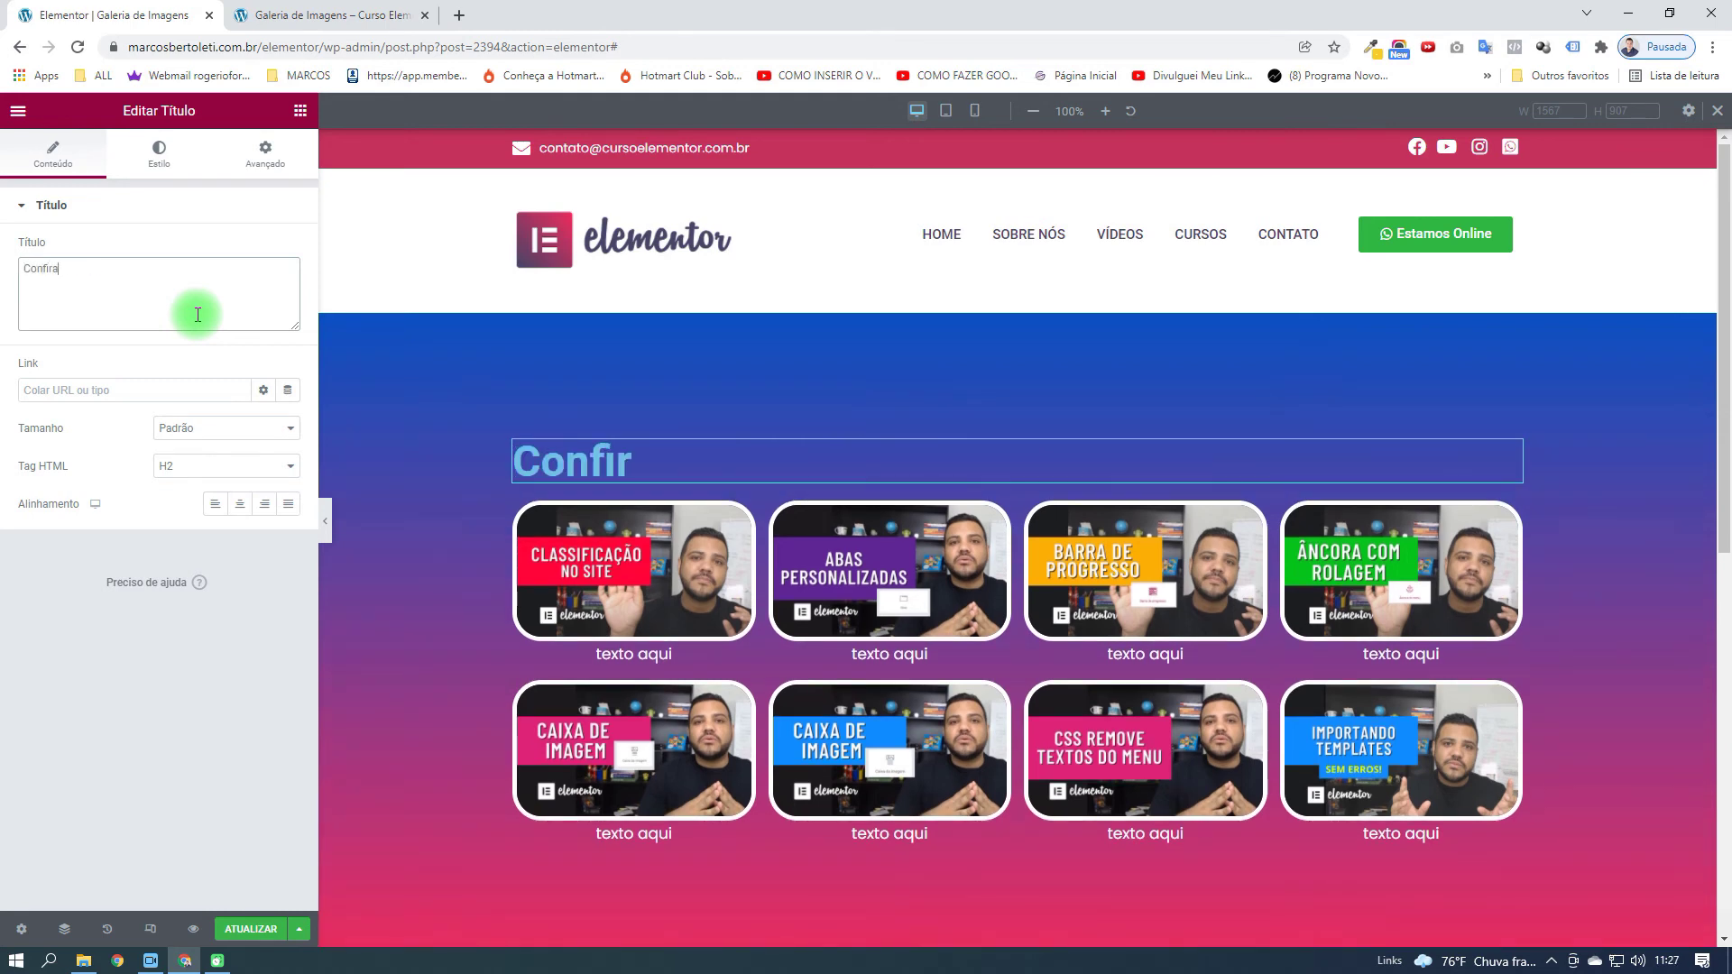
text(o Antes)
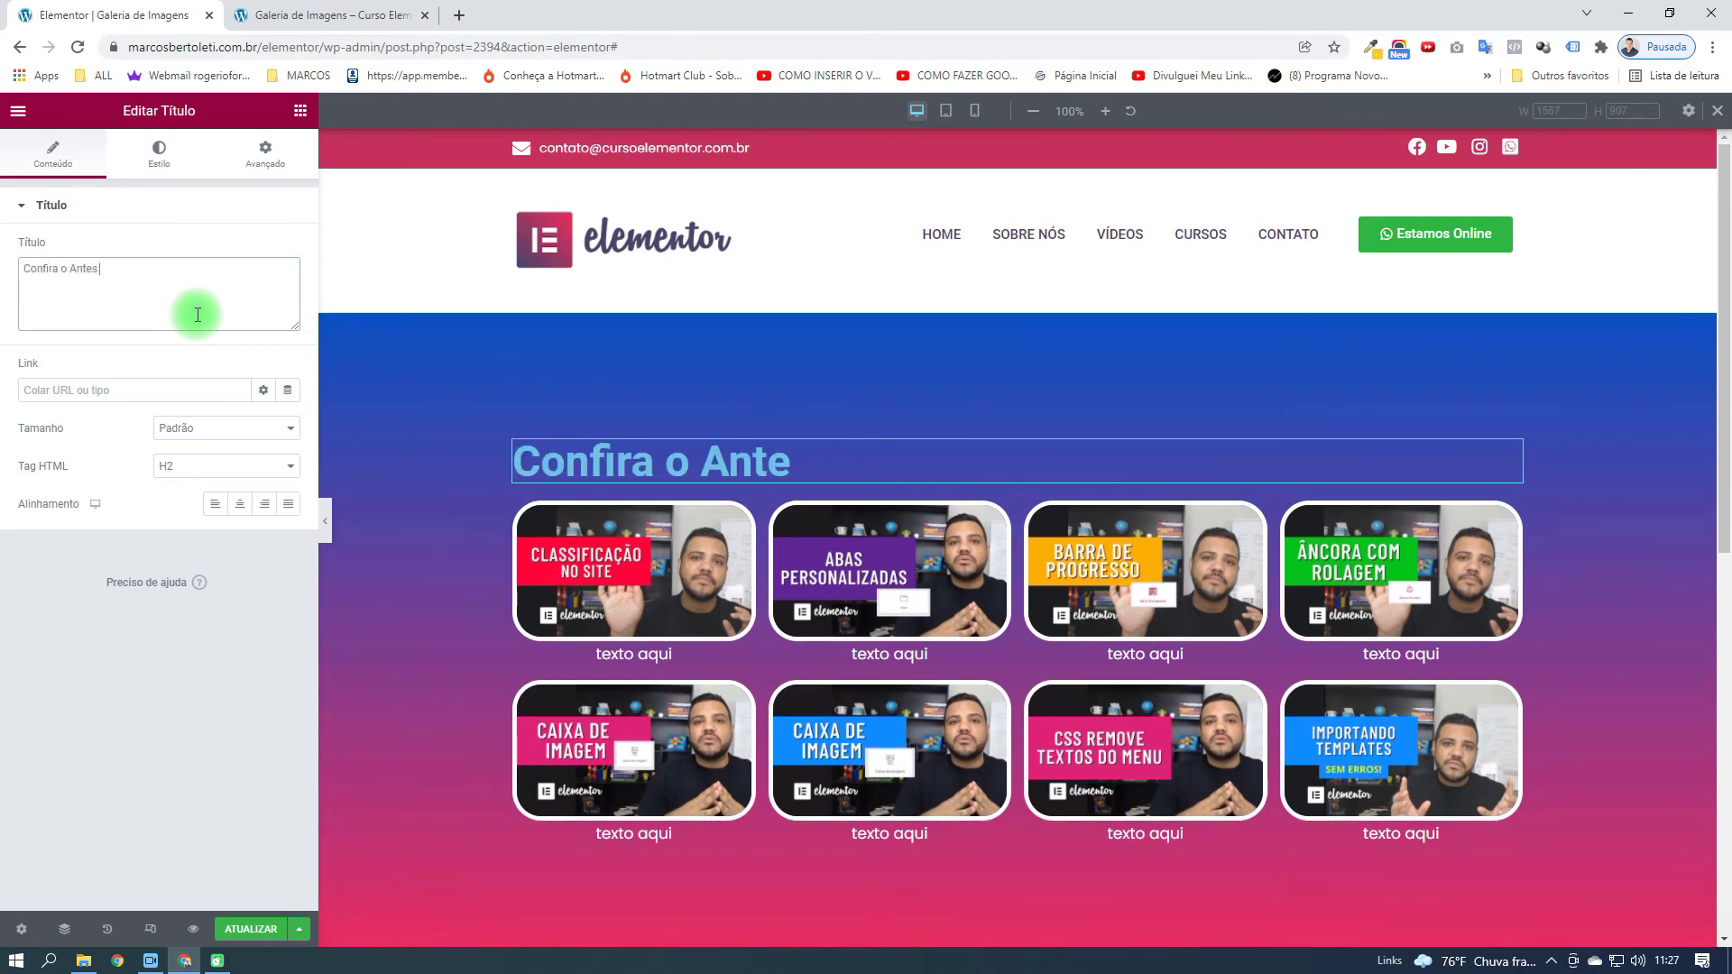
text( & Depois)
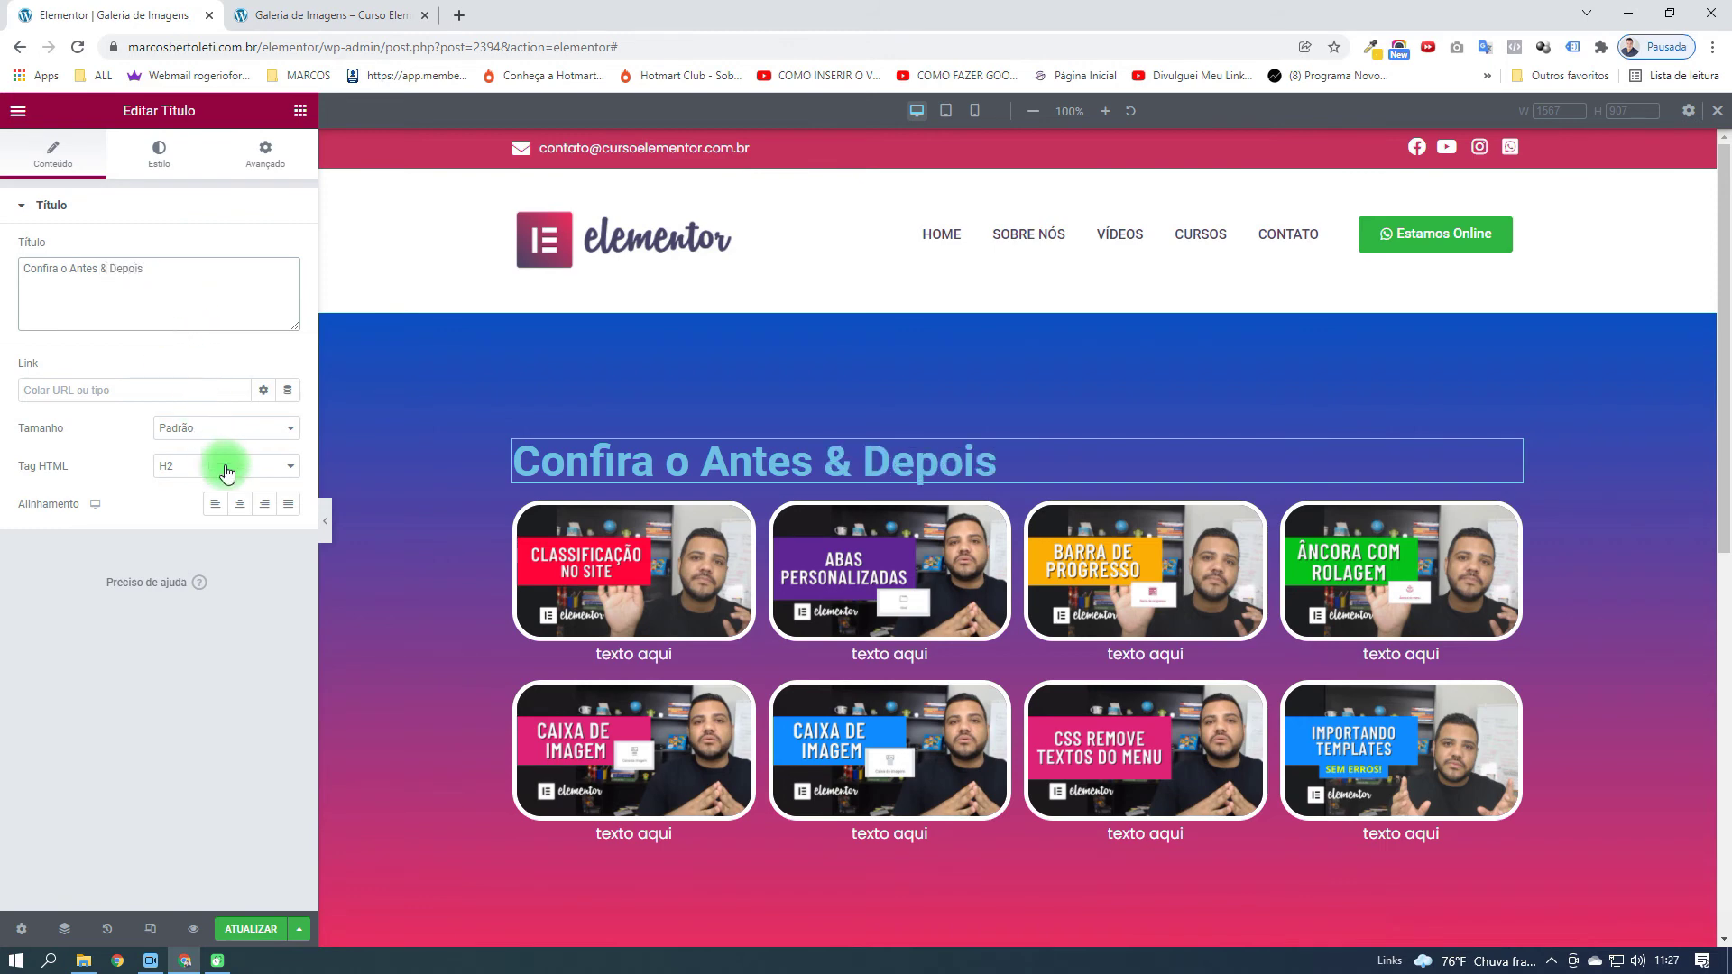
Centre the heading above the gallery and set its text colour to white
click(239, 503)
click(158, 172)
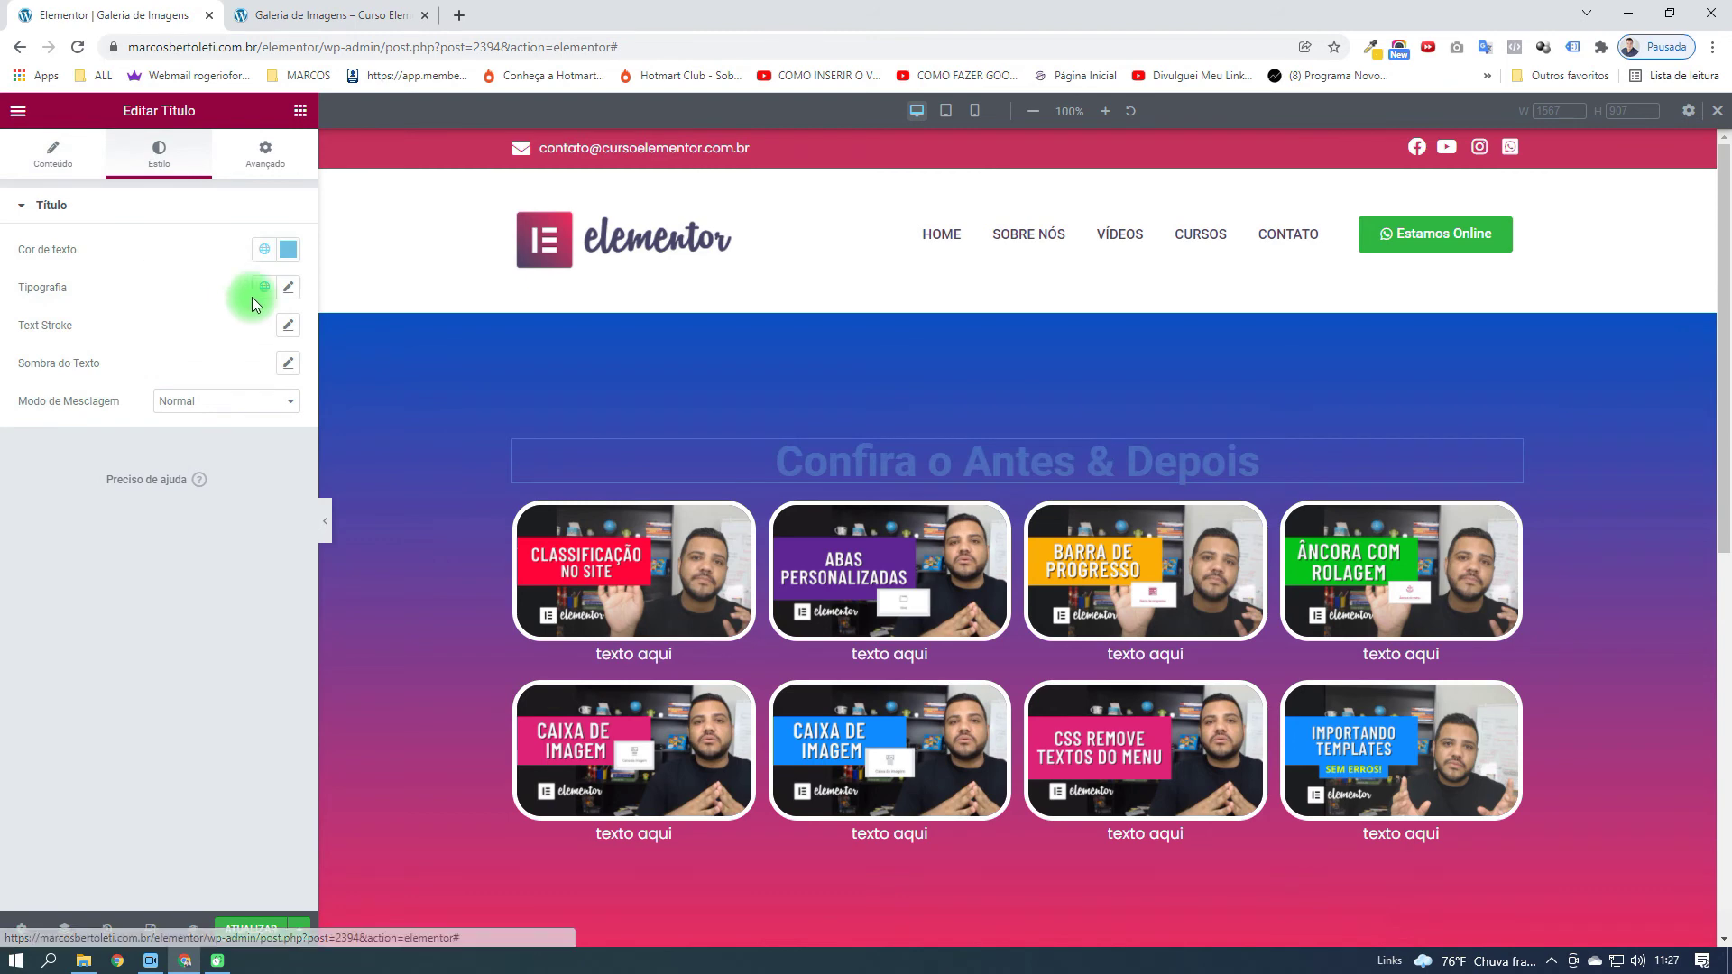
click(288, 249)
drag(122, 358, 163, 219)
click(162, 212)
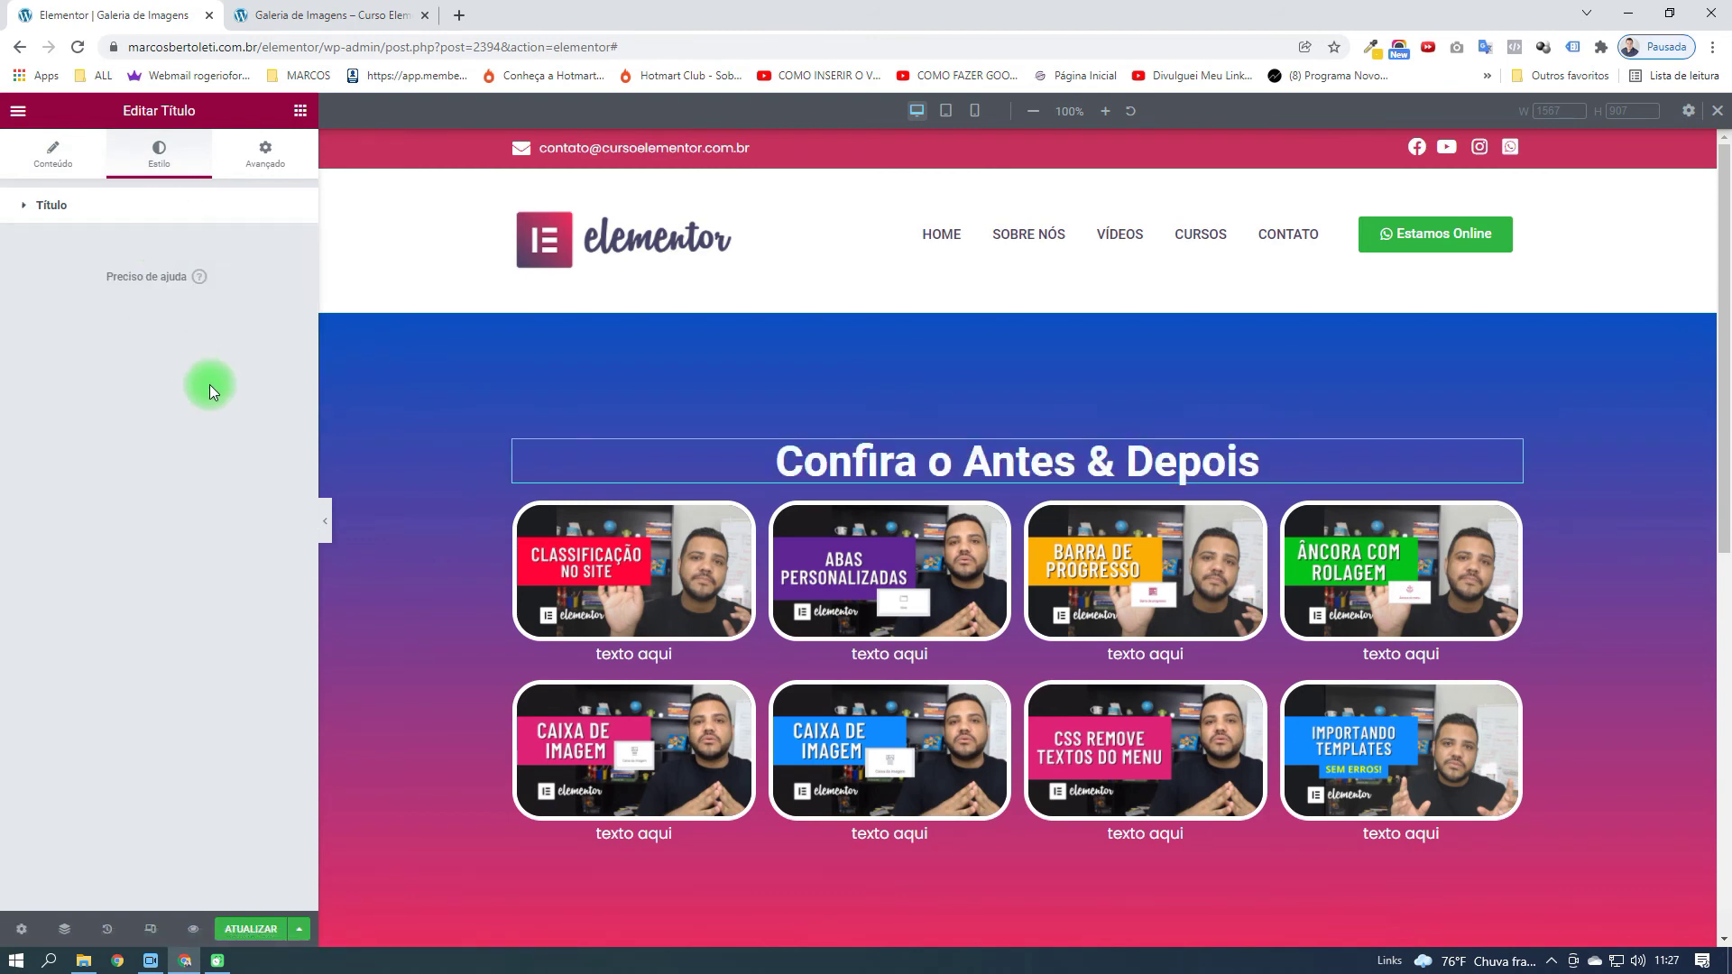
click(189, 206)
Set the heading's typography to Poppins at size 27 px
click(288, 287)
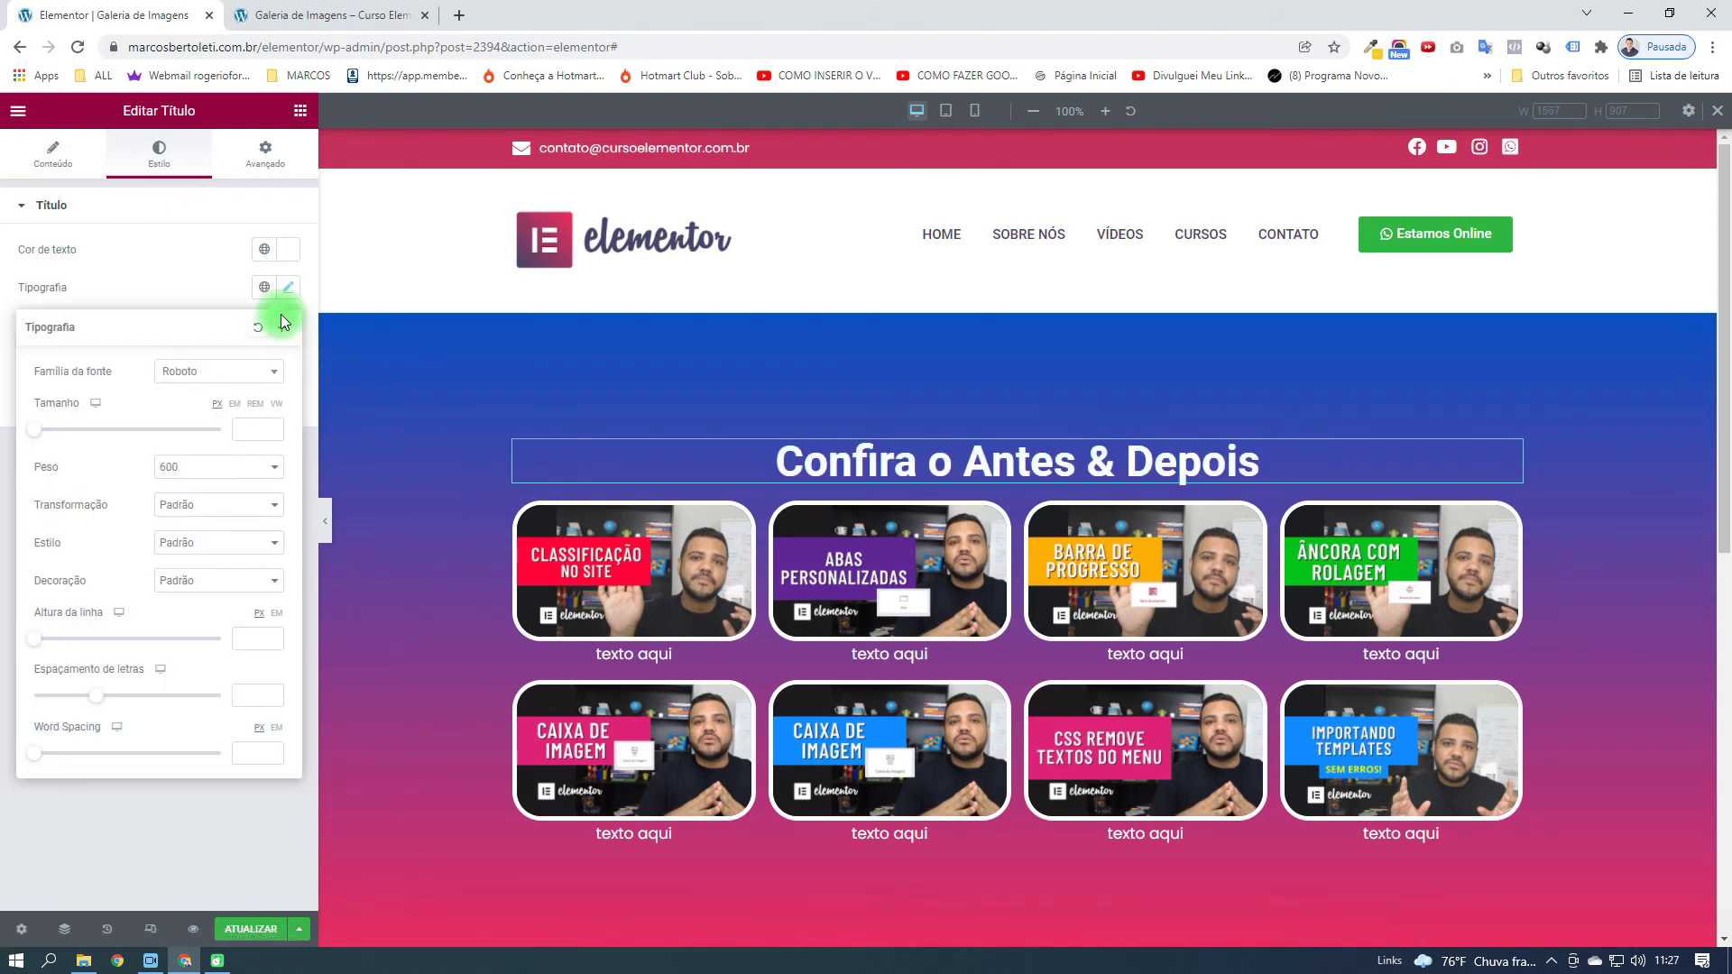
click(249, 429)
text(25)
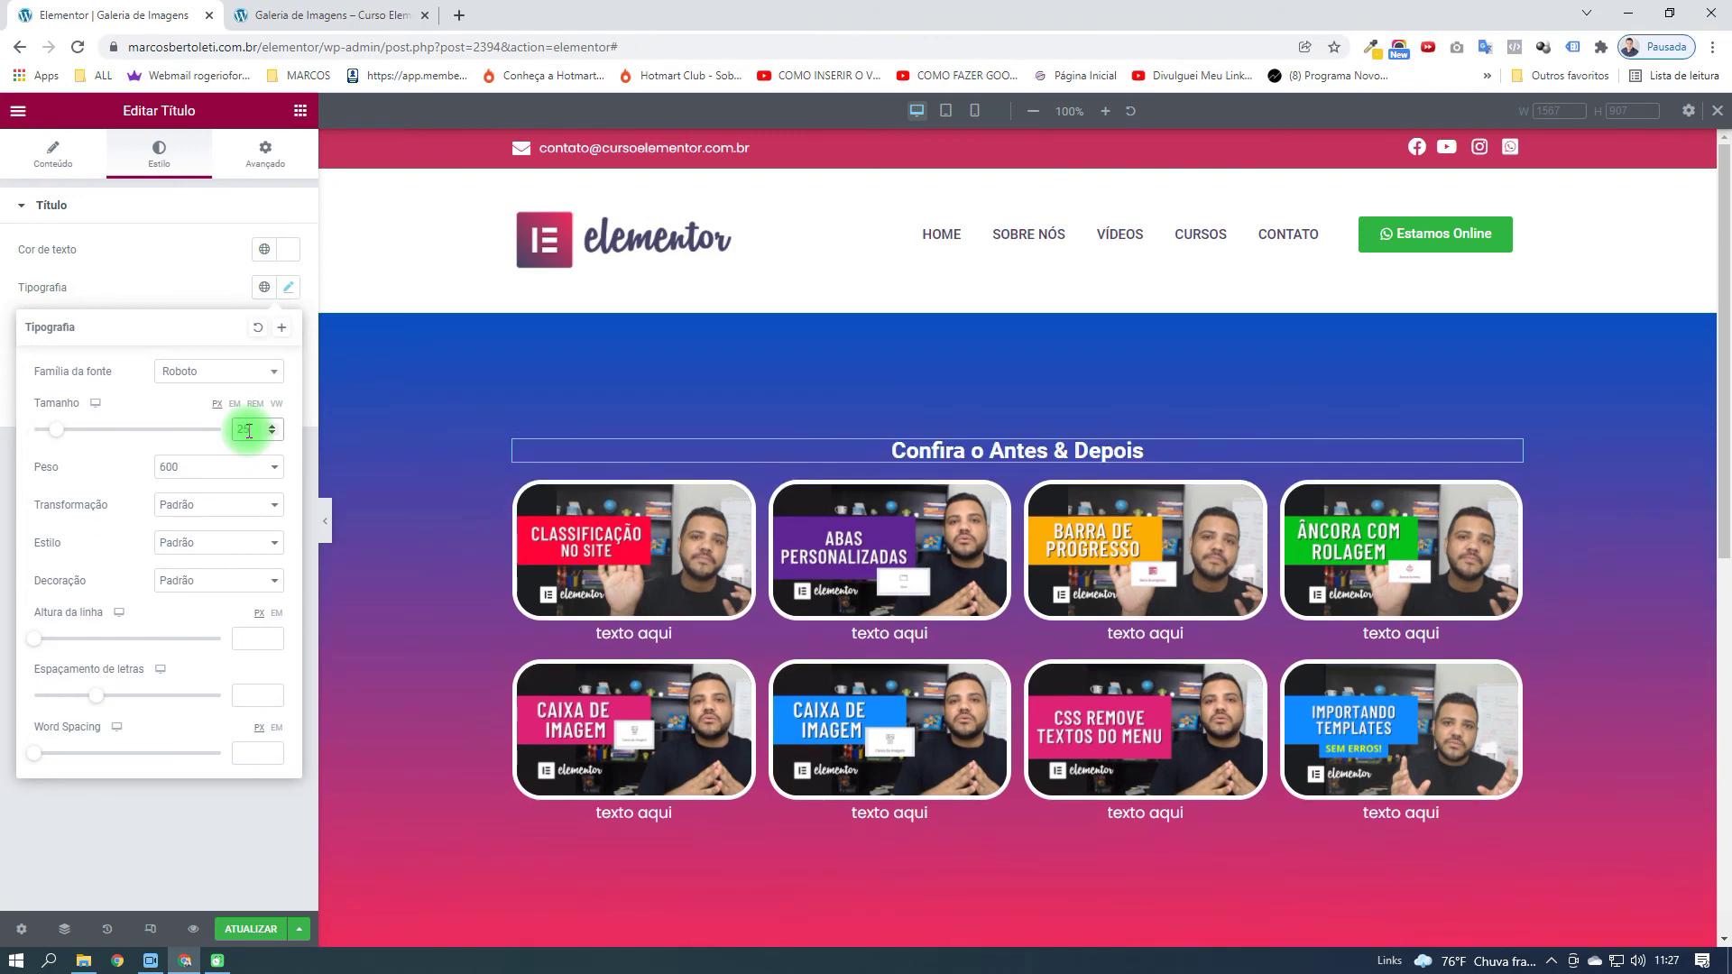
key(Up)
key(Up)
key(Up)
key(Up)
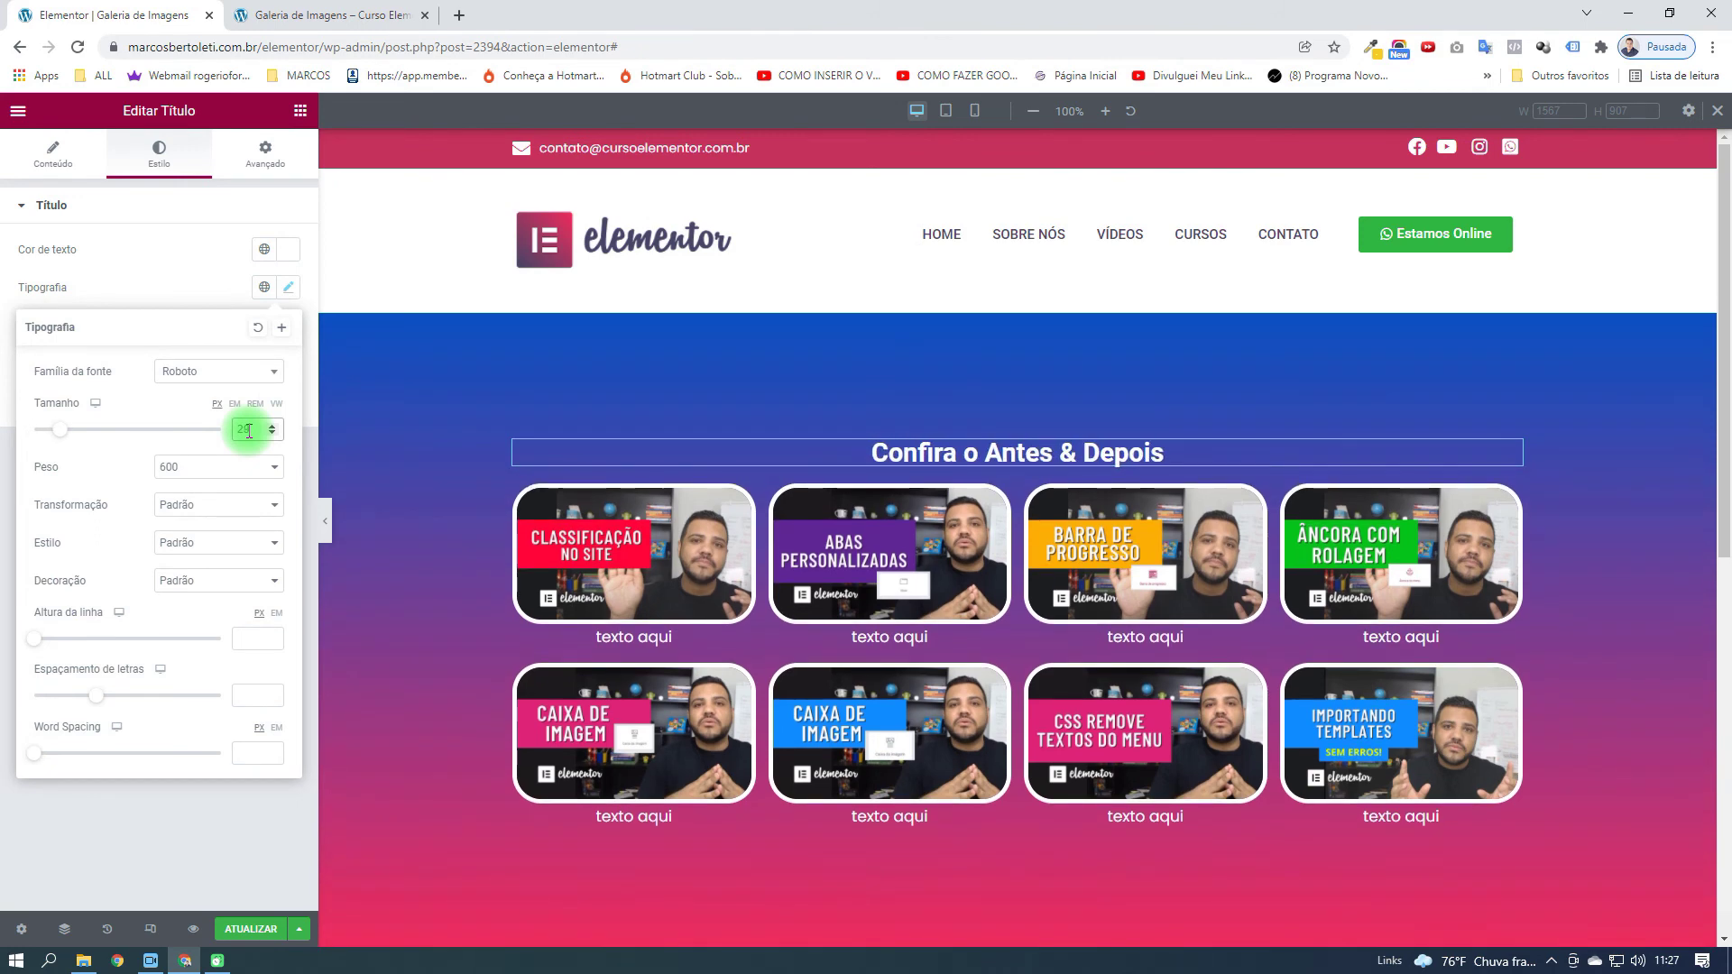
key(Down)
key(Down)
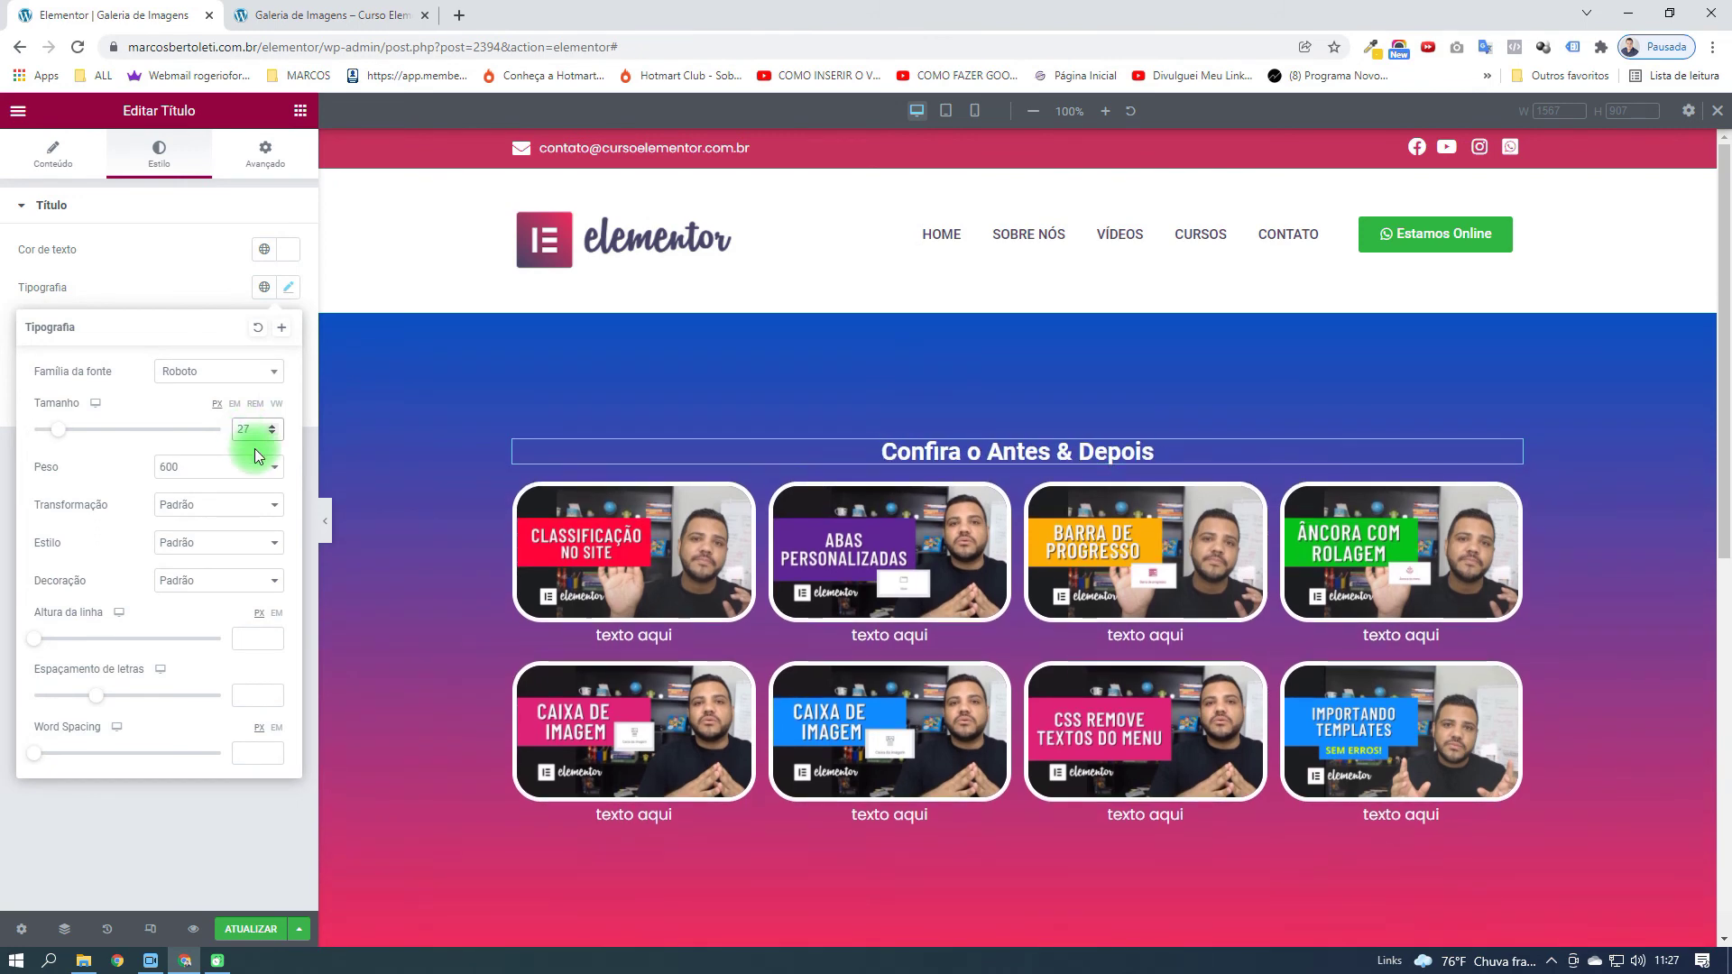
click(217, 372)
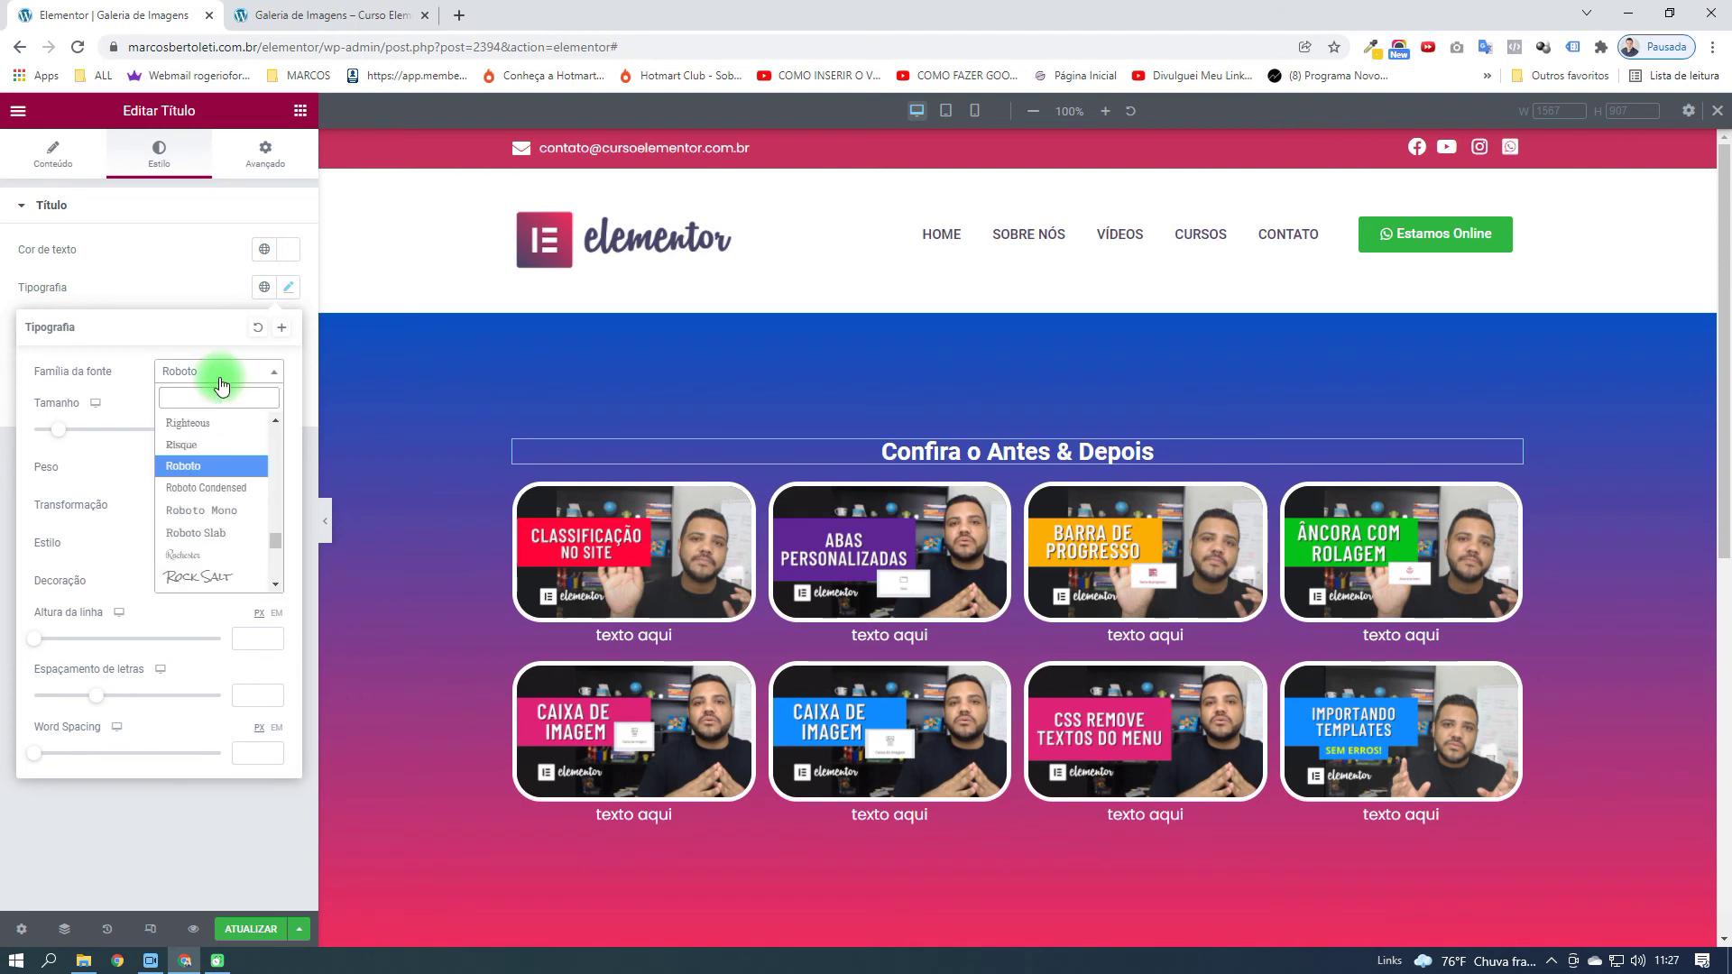
text(pop)
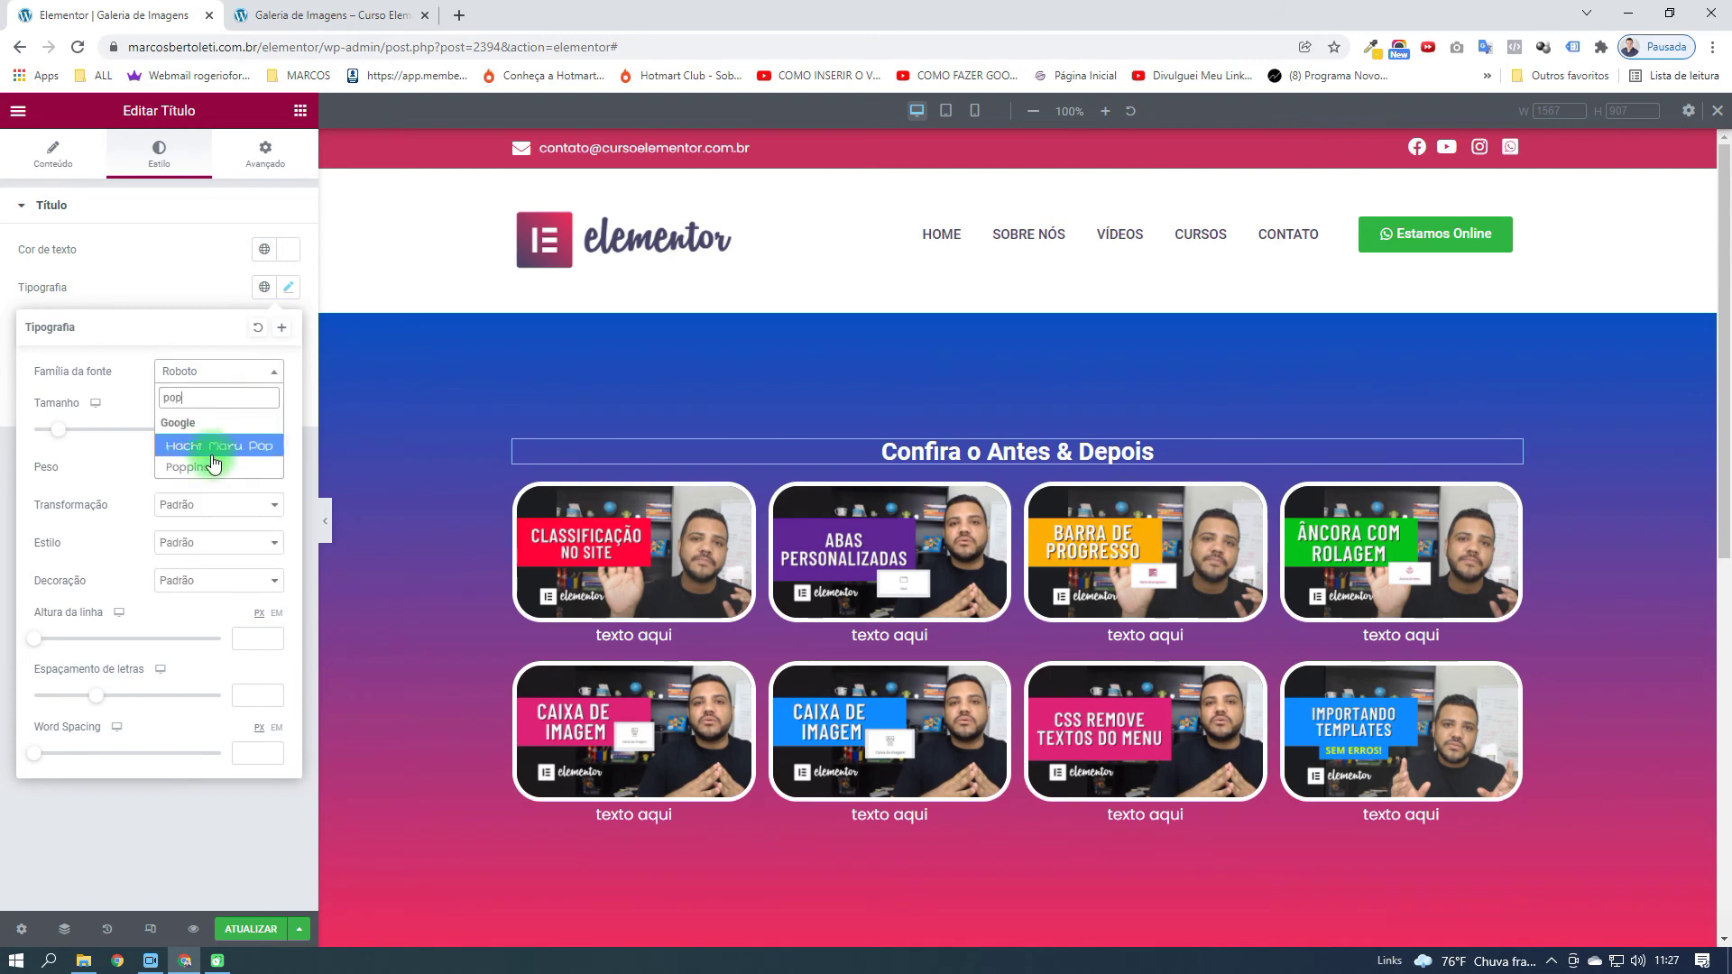
click(206, 462)
Unlink the heading's margin values and set the bottom margin to 12 px
click(265, 153)
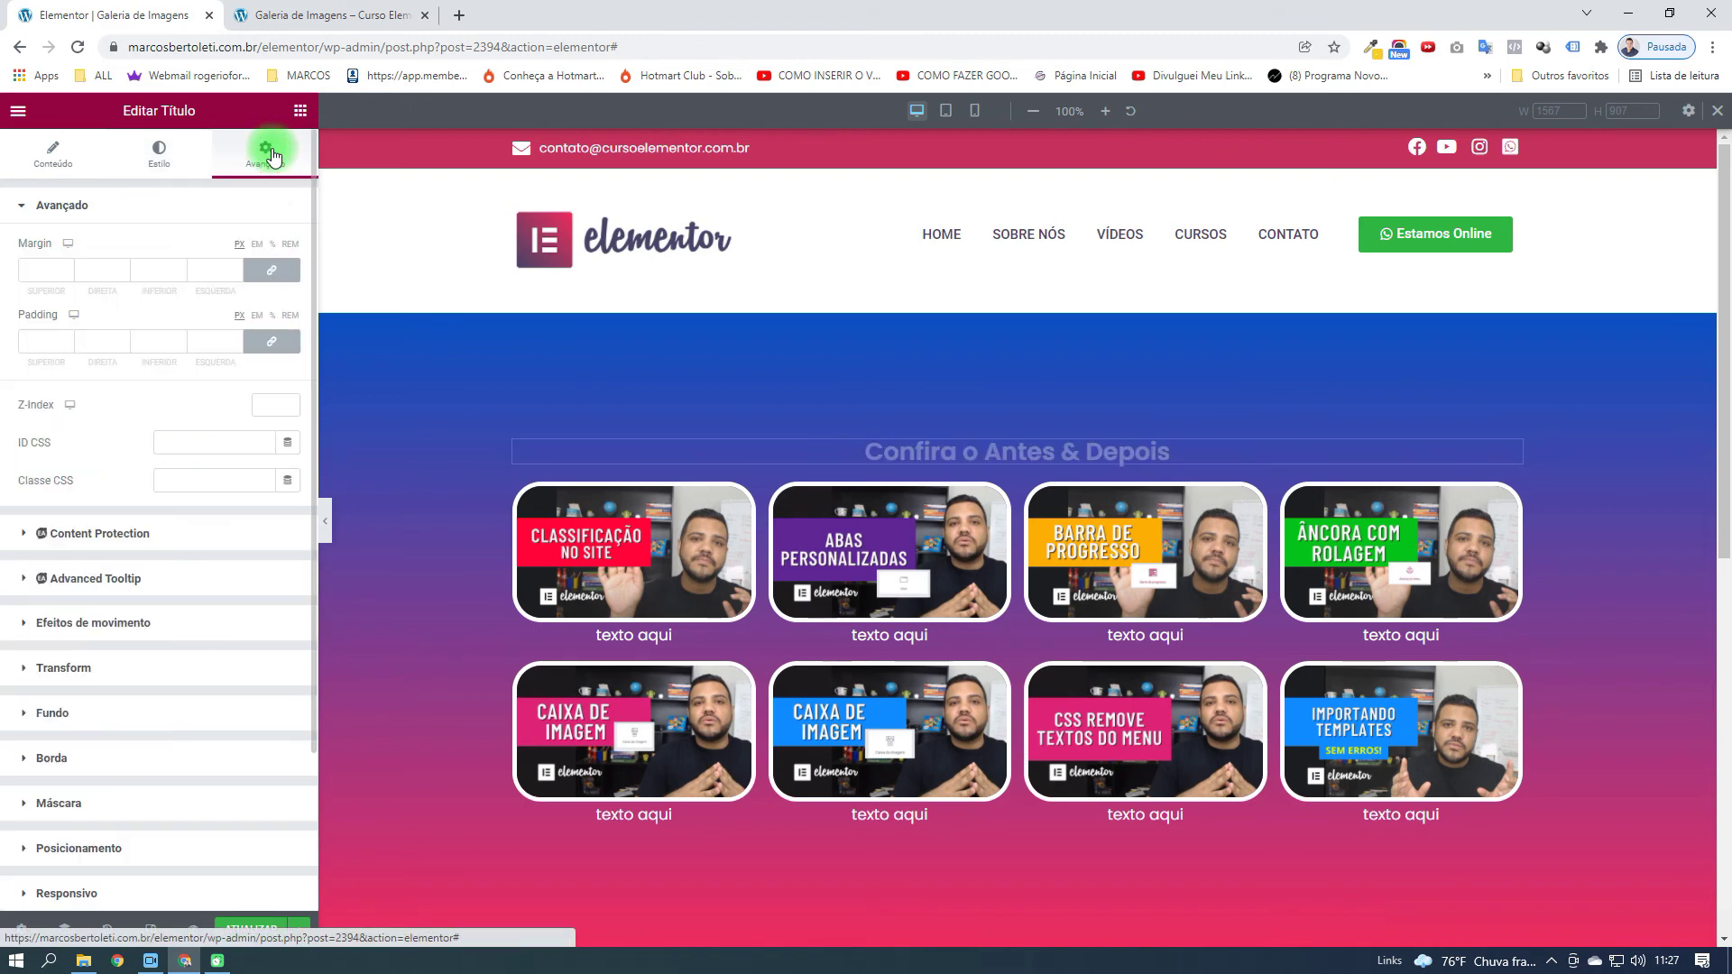
click(270, 270)
click(184, 268)
click(183, 268)
click(184, 268)
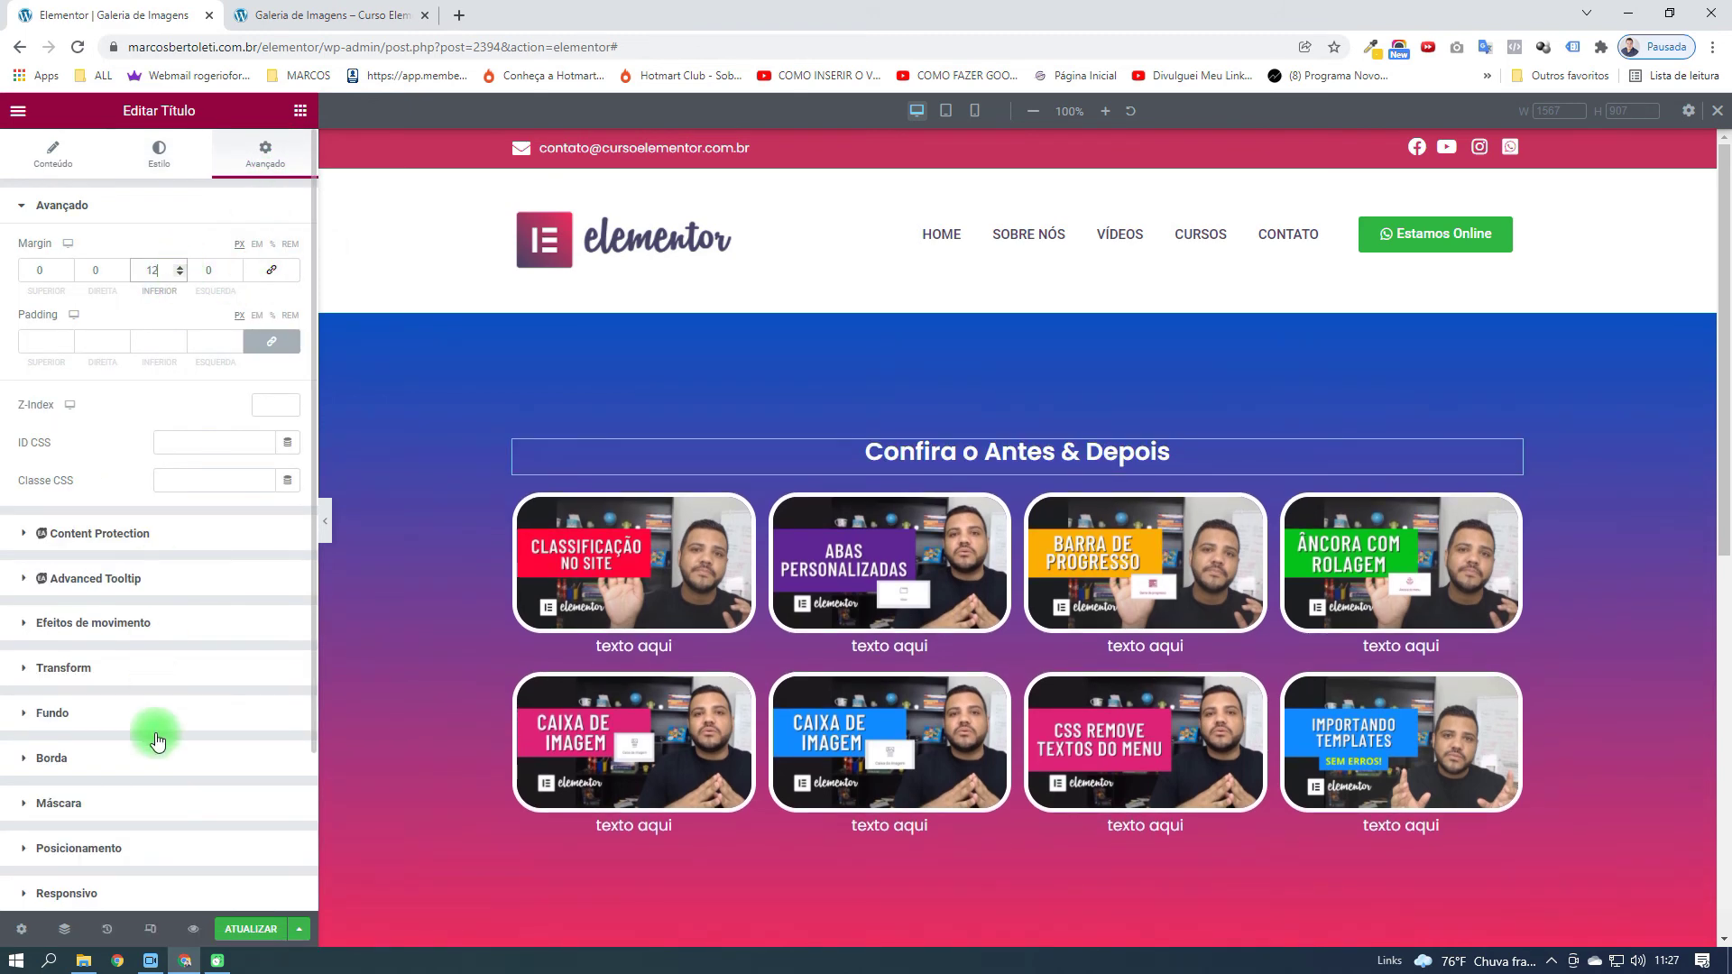
Update the page and reload the preview to check the new heading
click(232, 929)
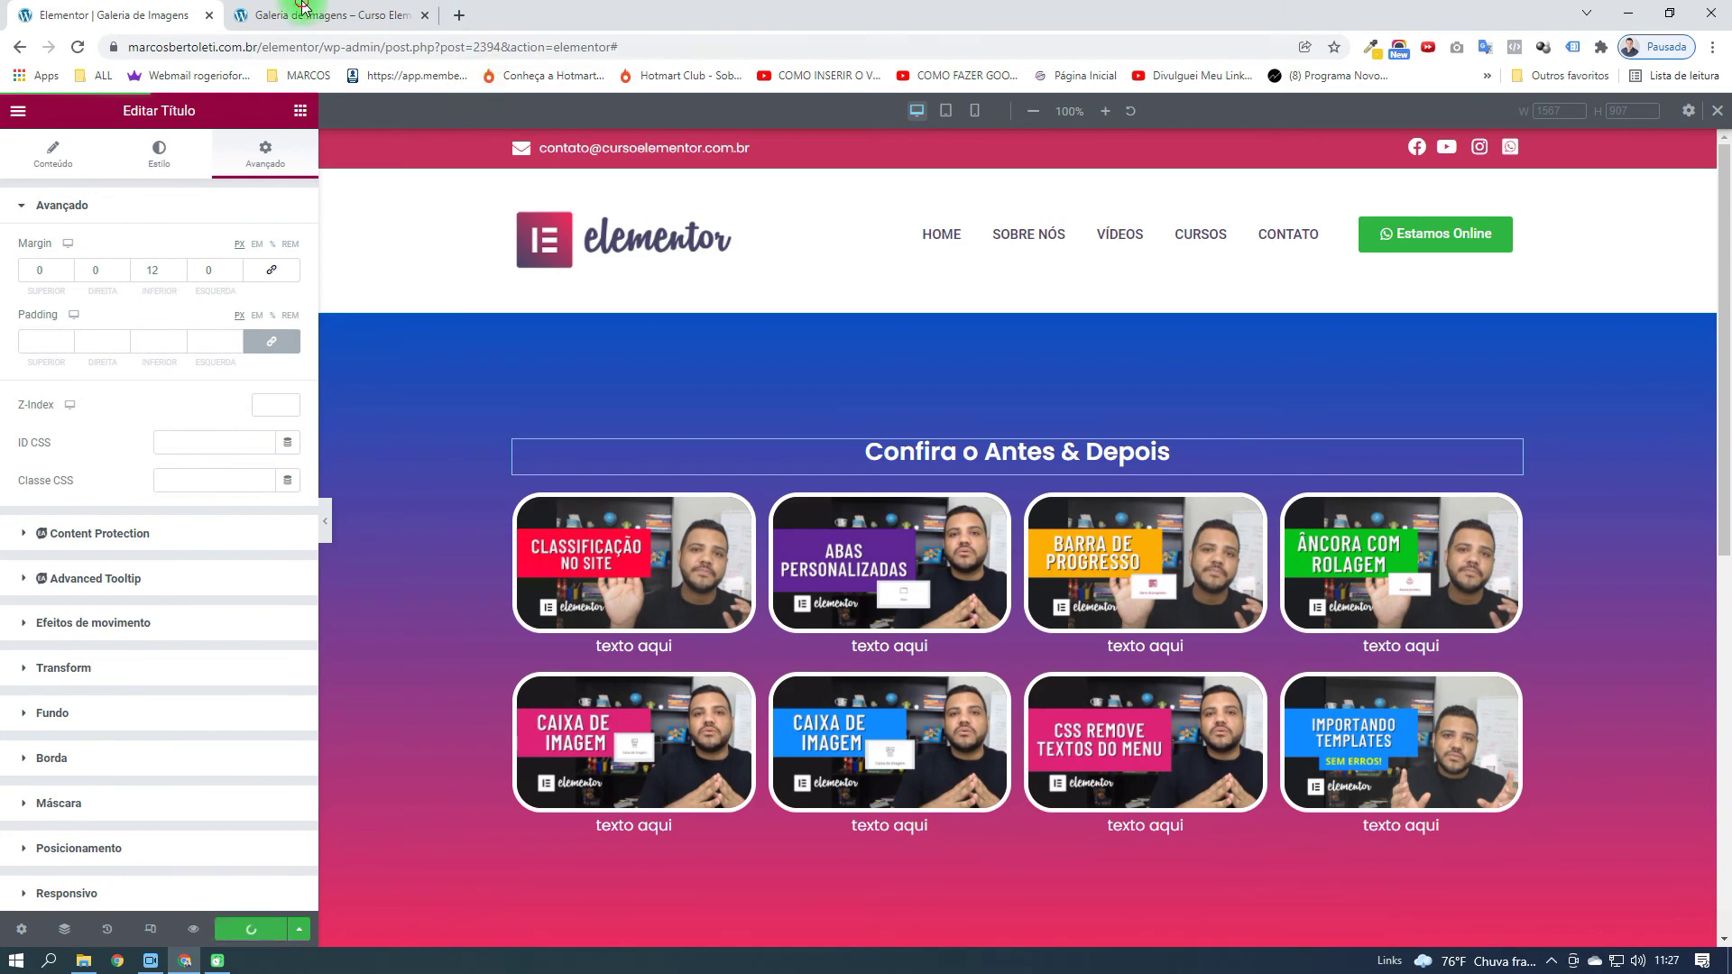
click(298, 14)
key(F5)
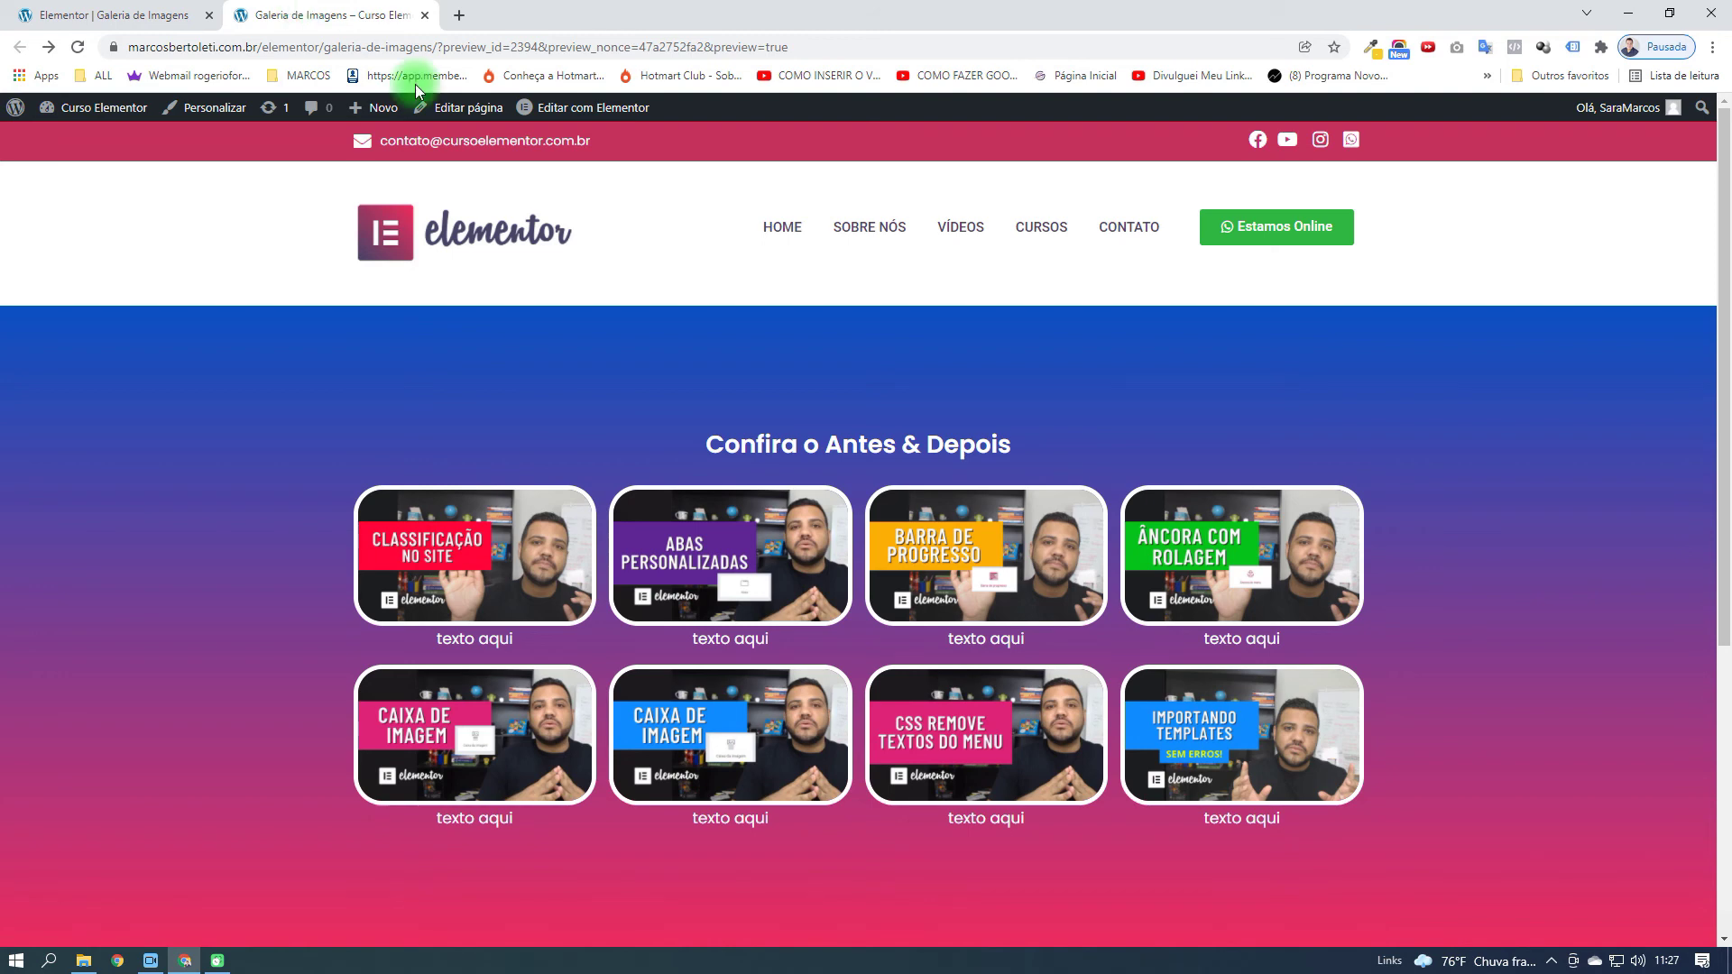
Open the first gallery image in the preview's lightbox, browse forward through the images, close it and look over the page
click(532, 588)
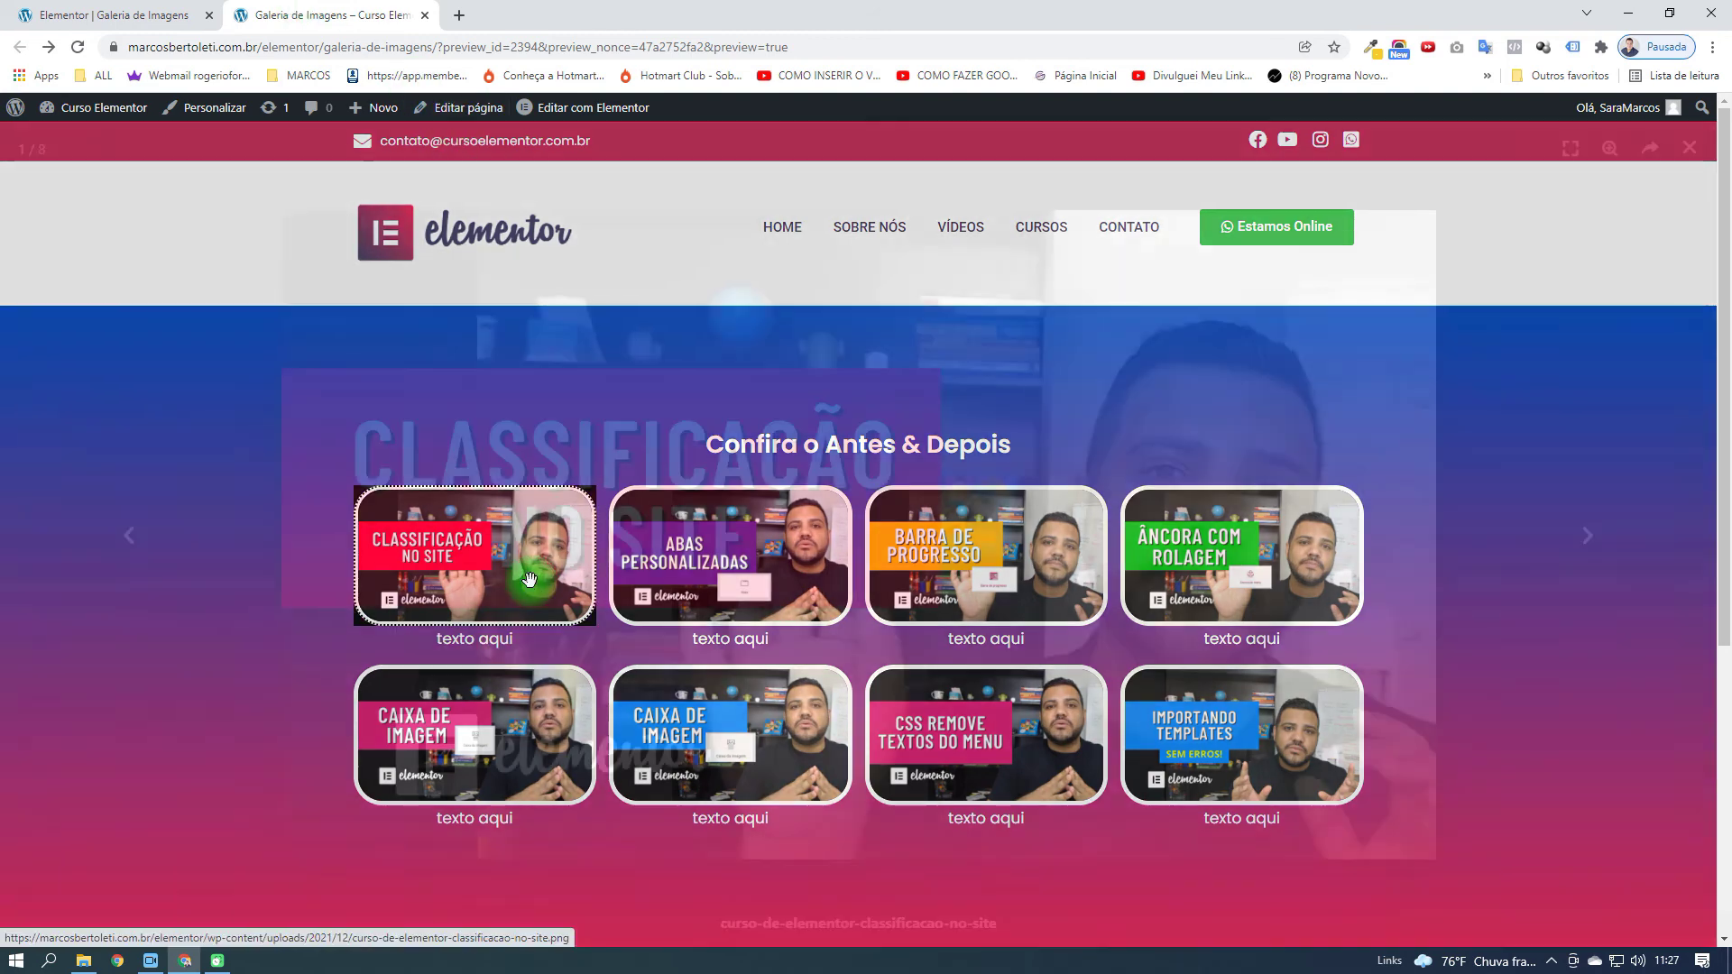
click(1590, 538)
click(1596, 541)
click(1596, 542)
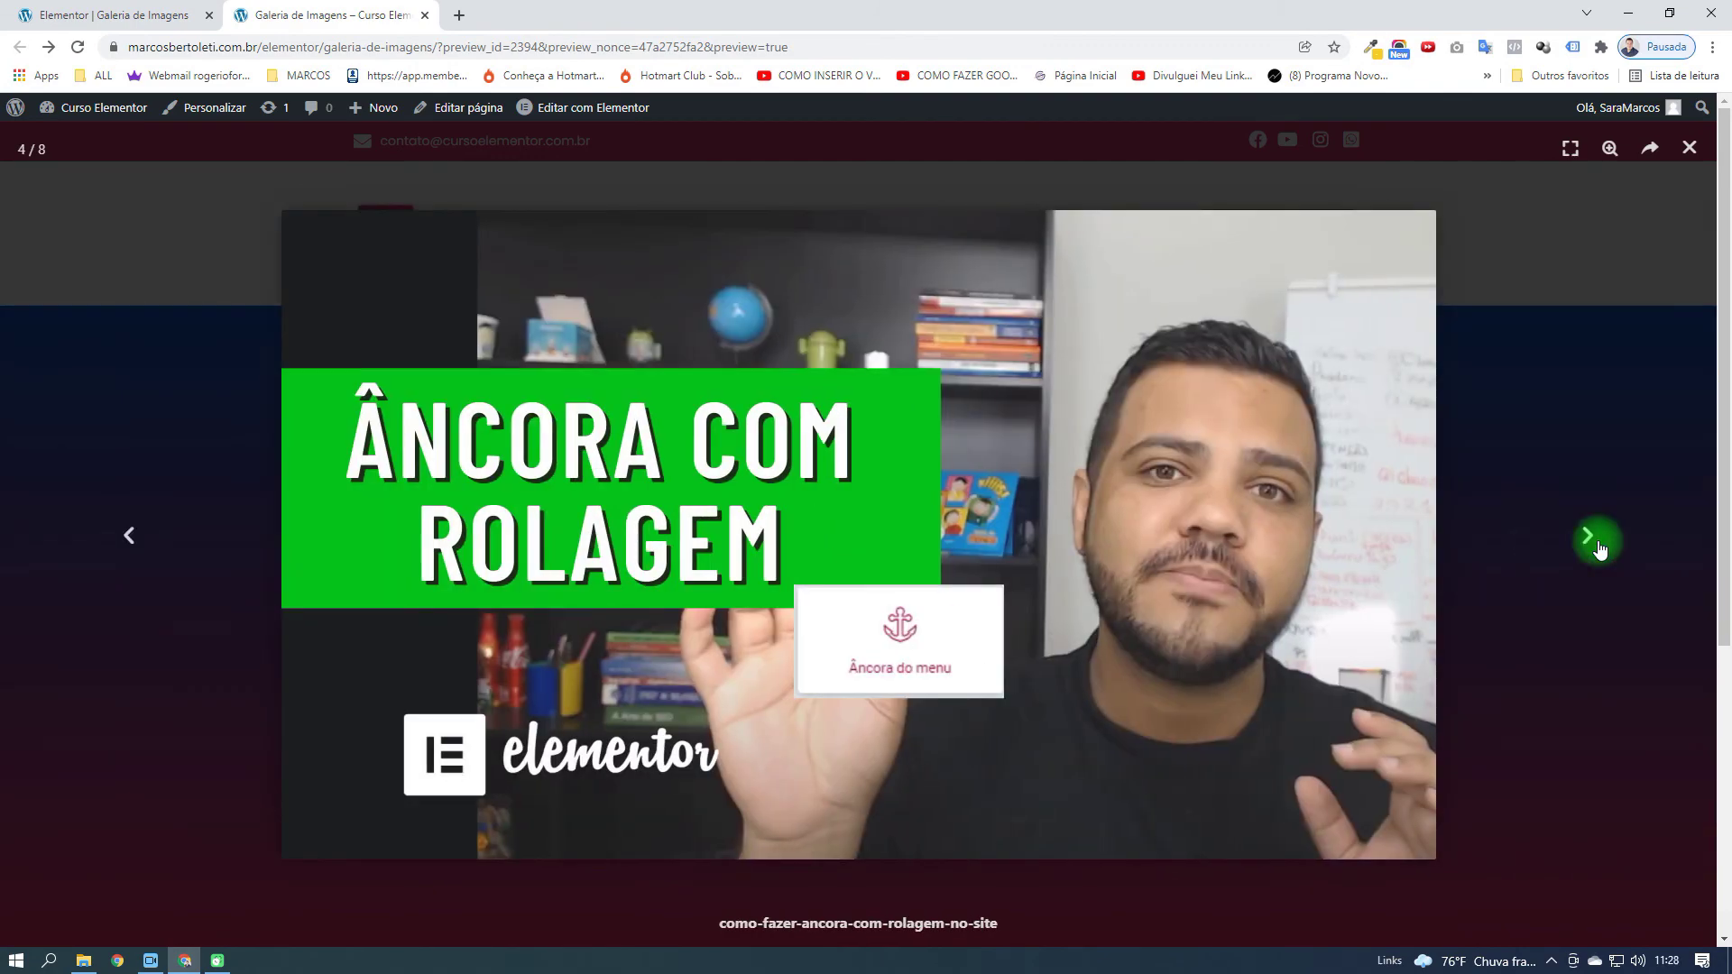
click(1687, 148)
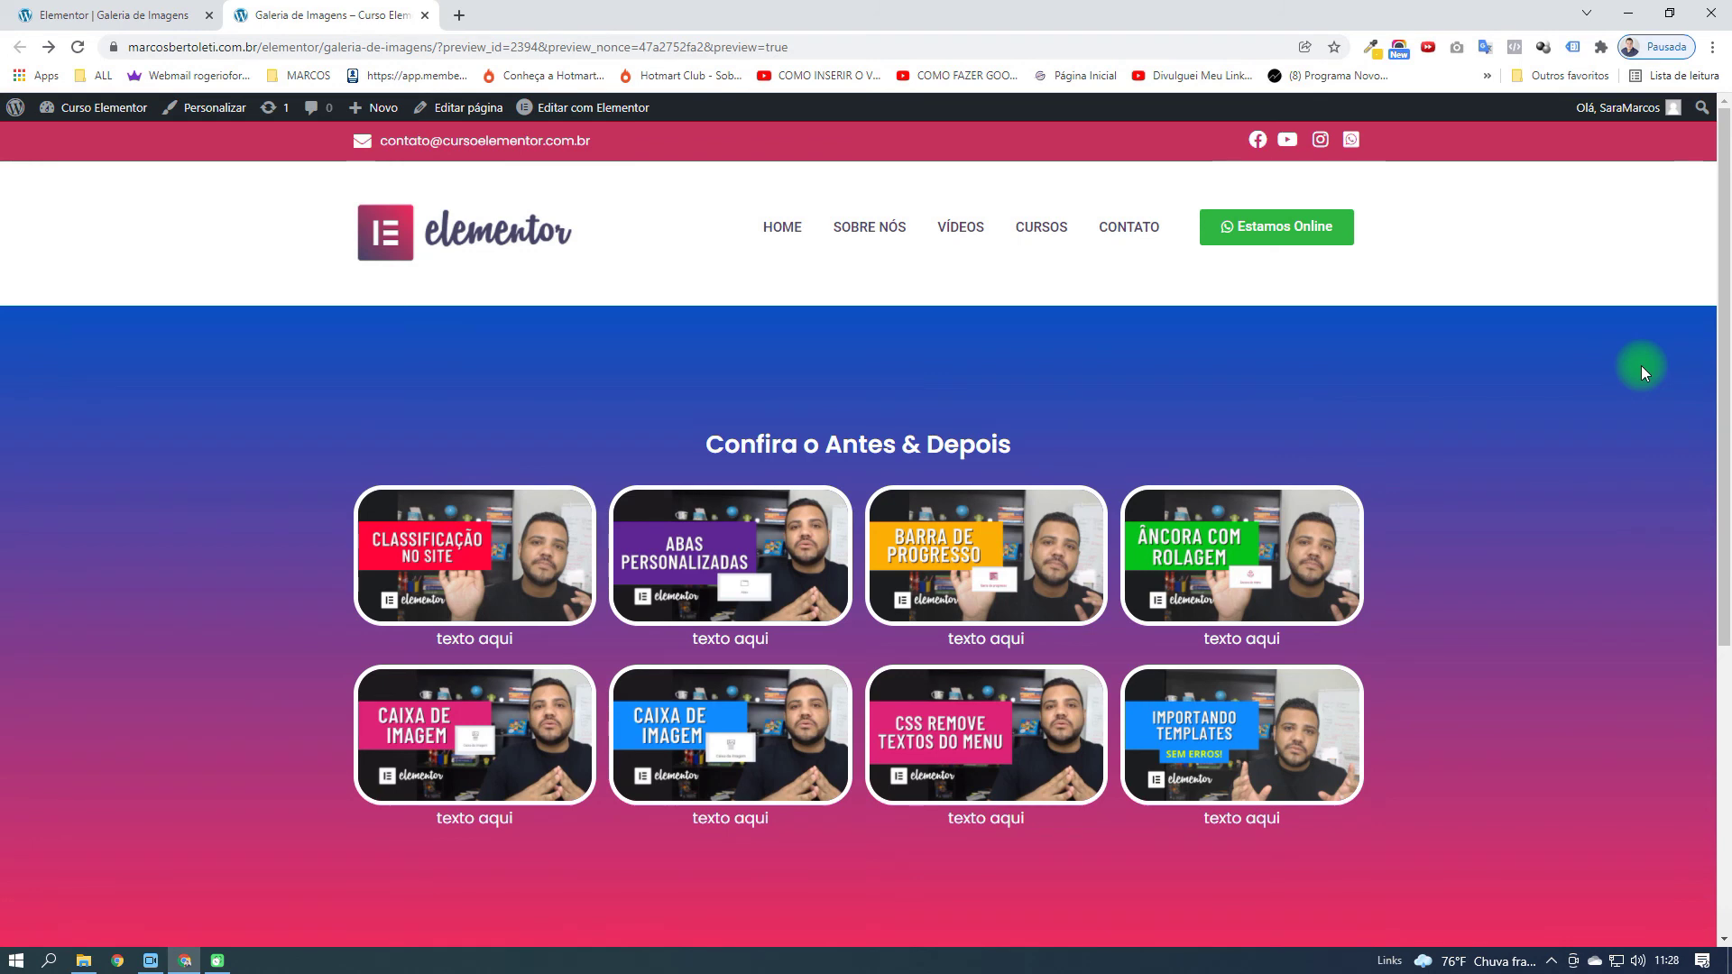
scroll(1534, 542, down, 4)
scroll(1592, 509, up, 4)
Browse the editor's widget categories, including Essential Addons and Geral, and return to the page preview
click(113, 15)
click(297, 122)
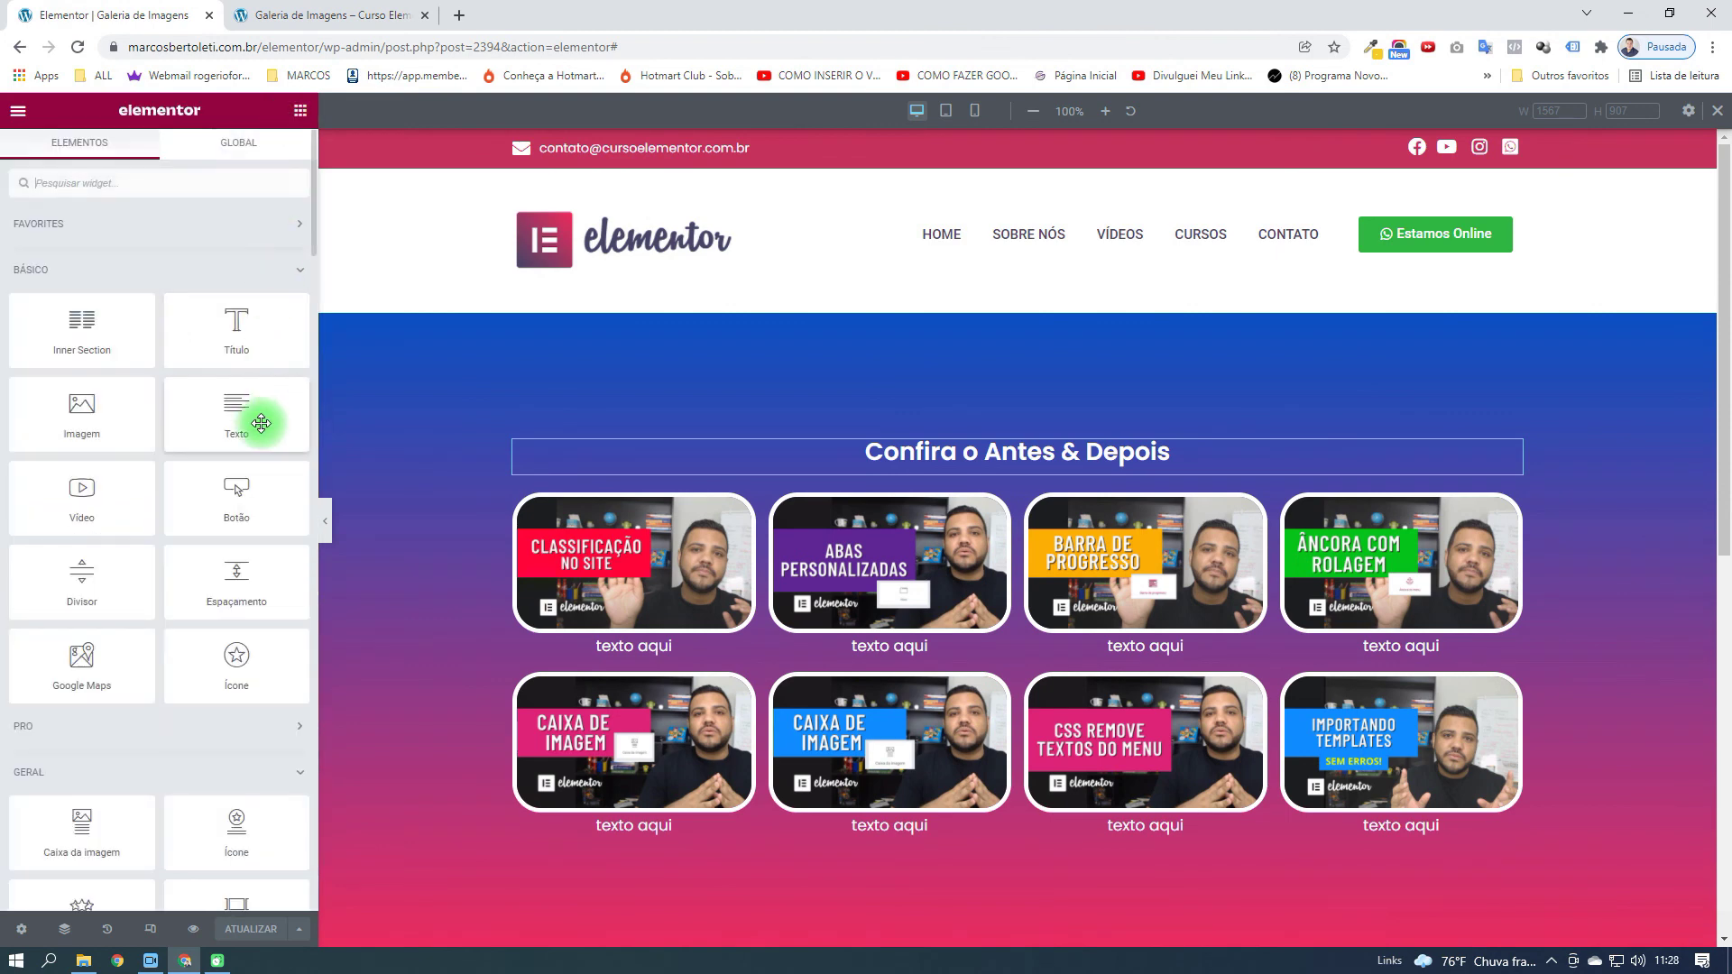
click(297, 774)
scroll(296, 775, down, 6)
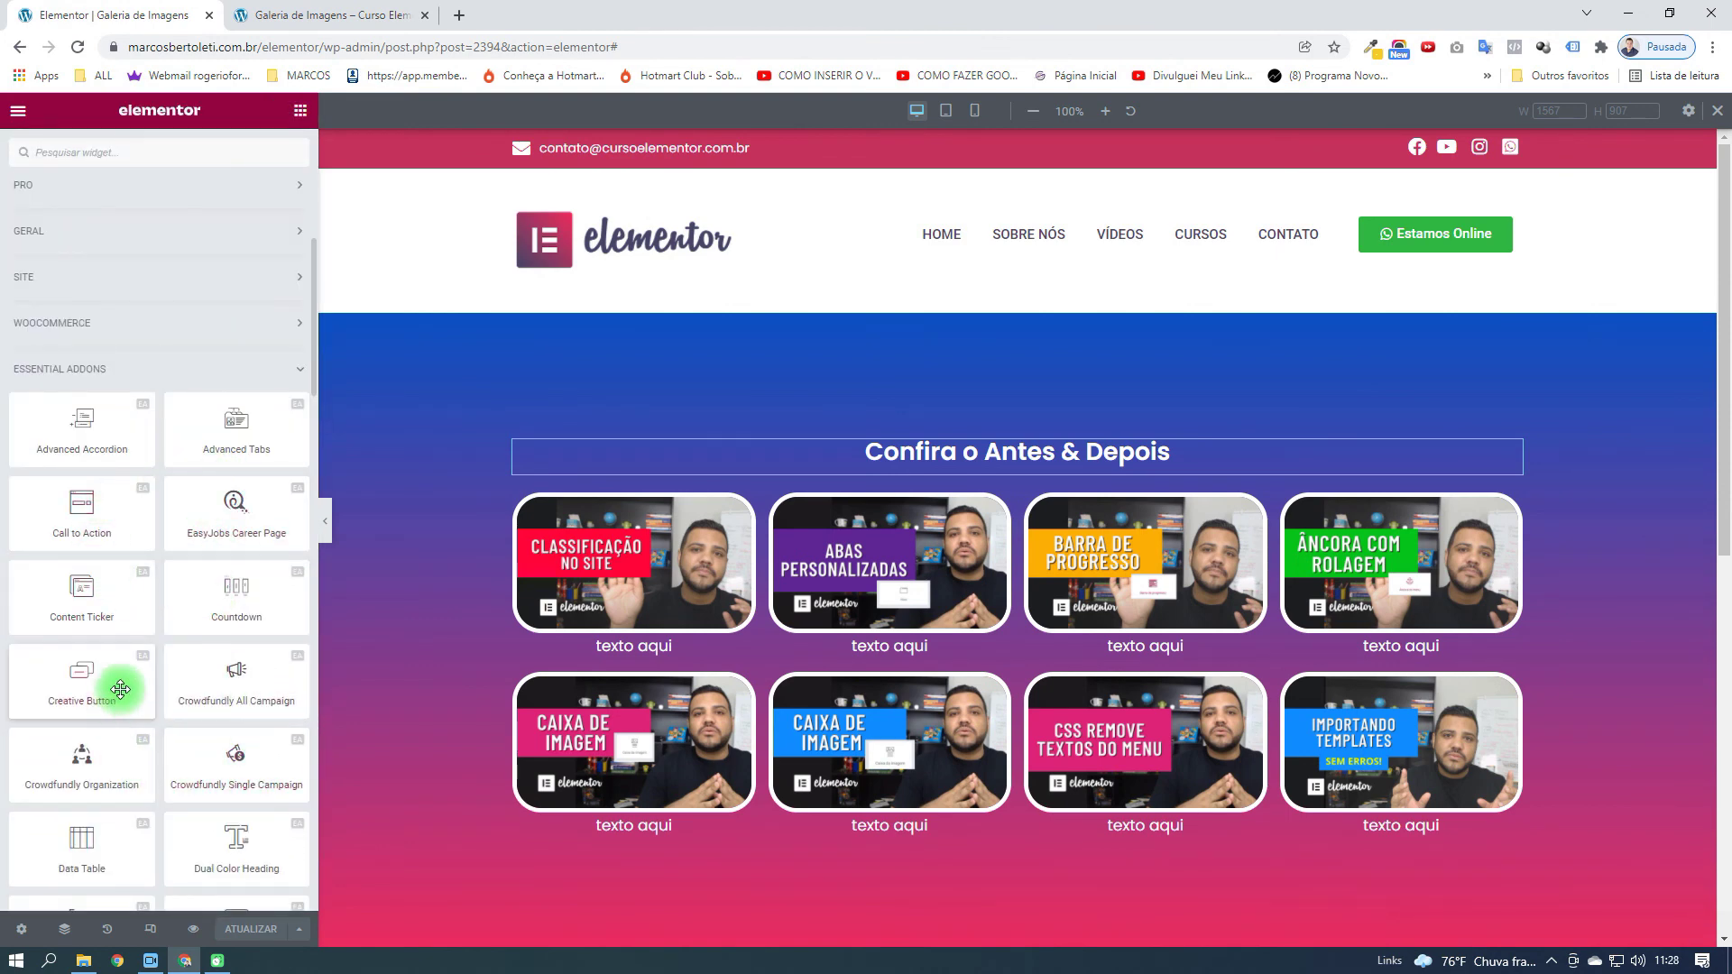
scroll(123, 689, up, 6)
scroll(59, 619, down, 8)
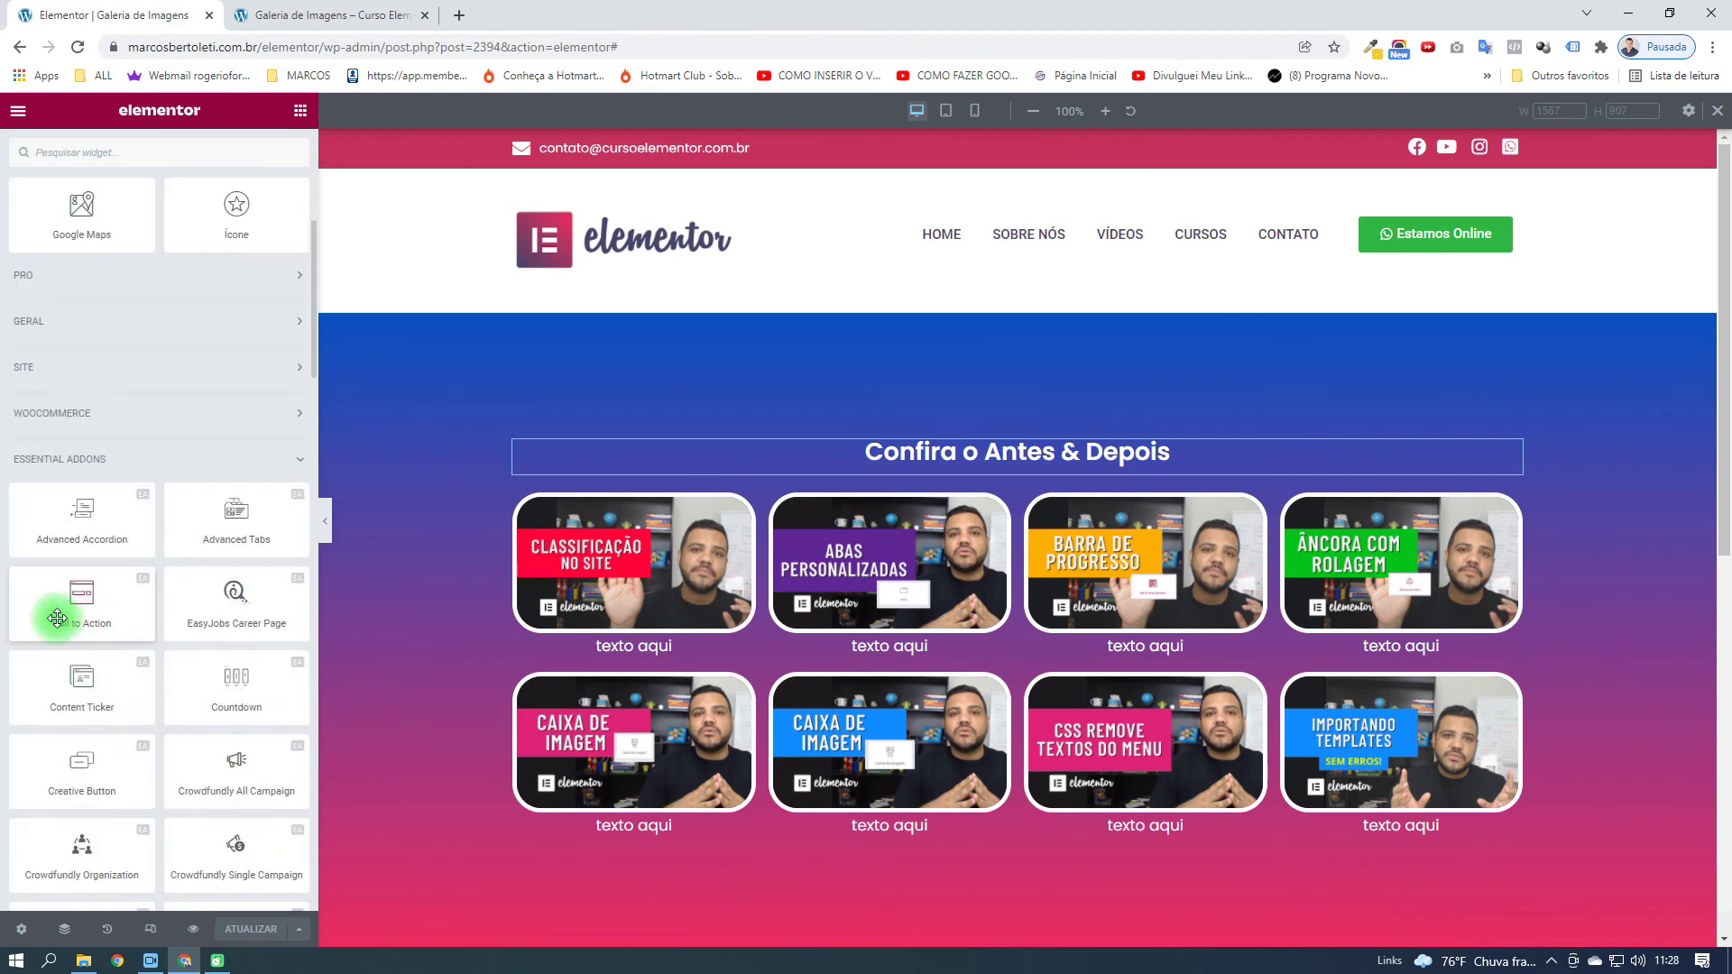
scroll(57, 617, up, 4)
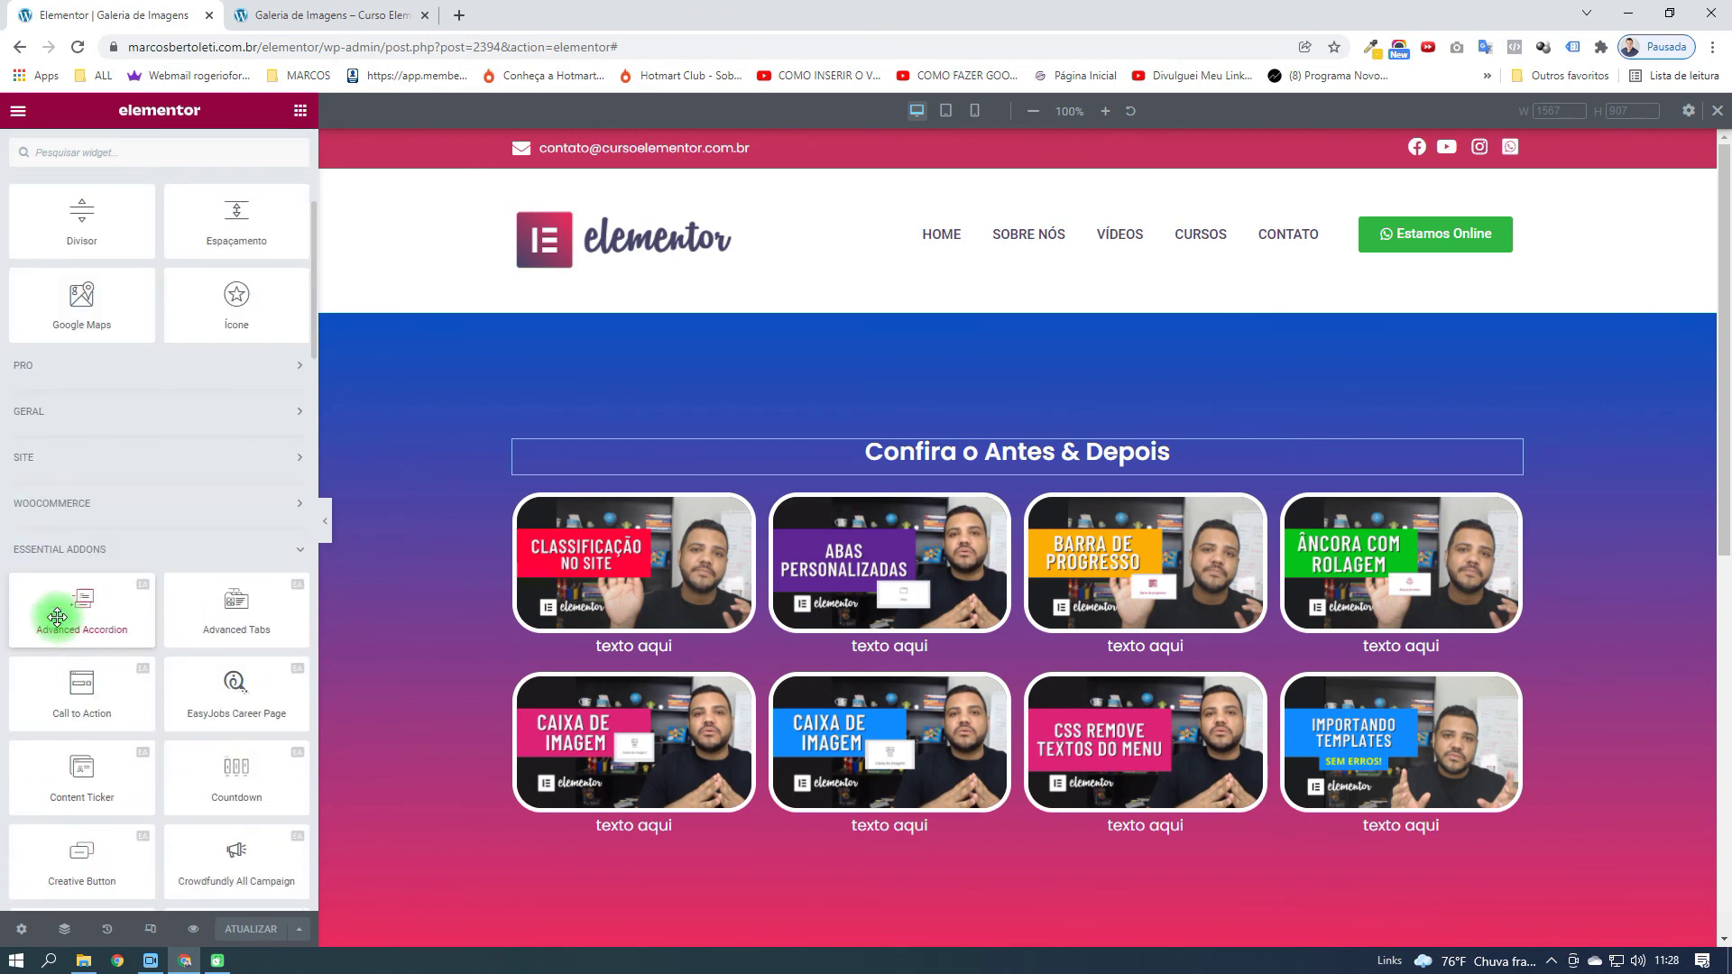
click(170, 414)
scroll(80, 499, down, 1)
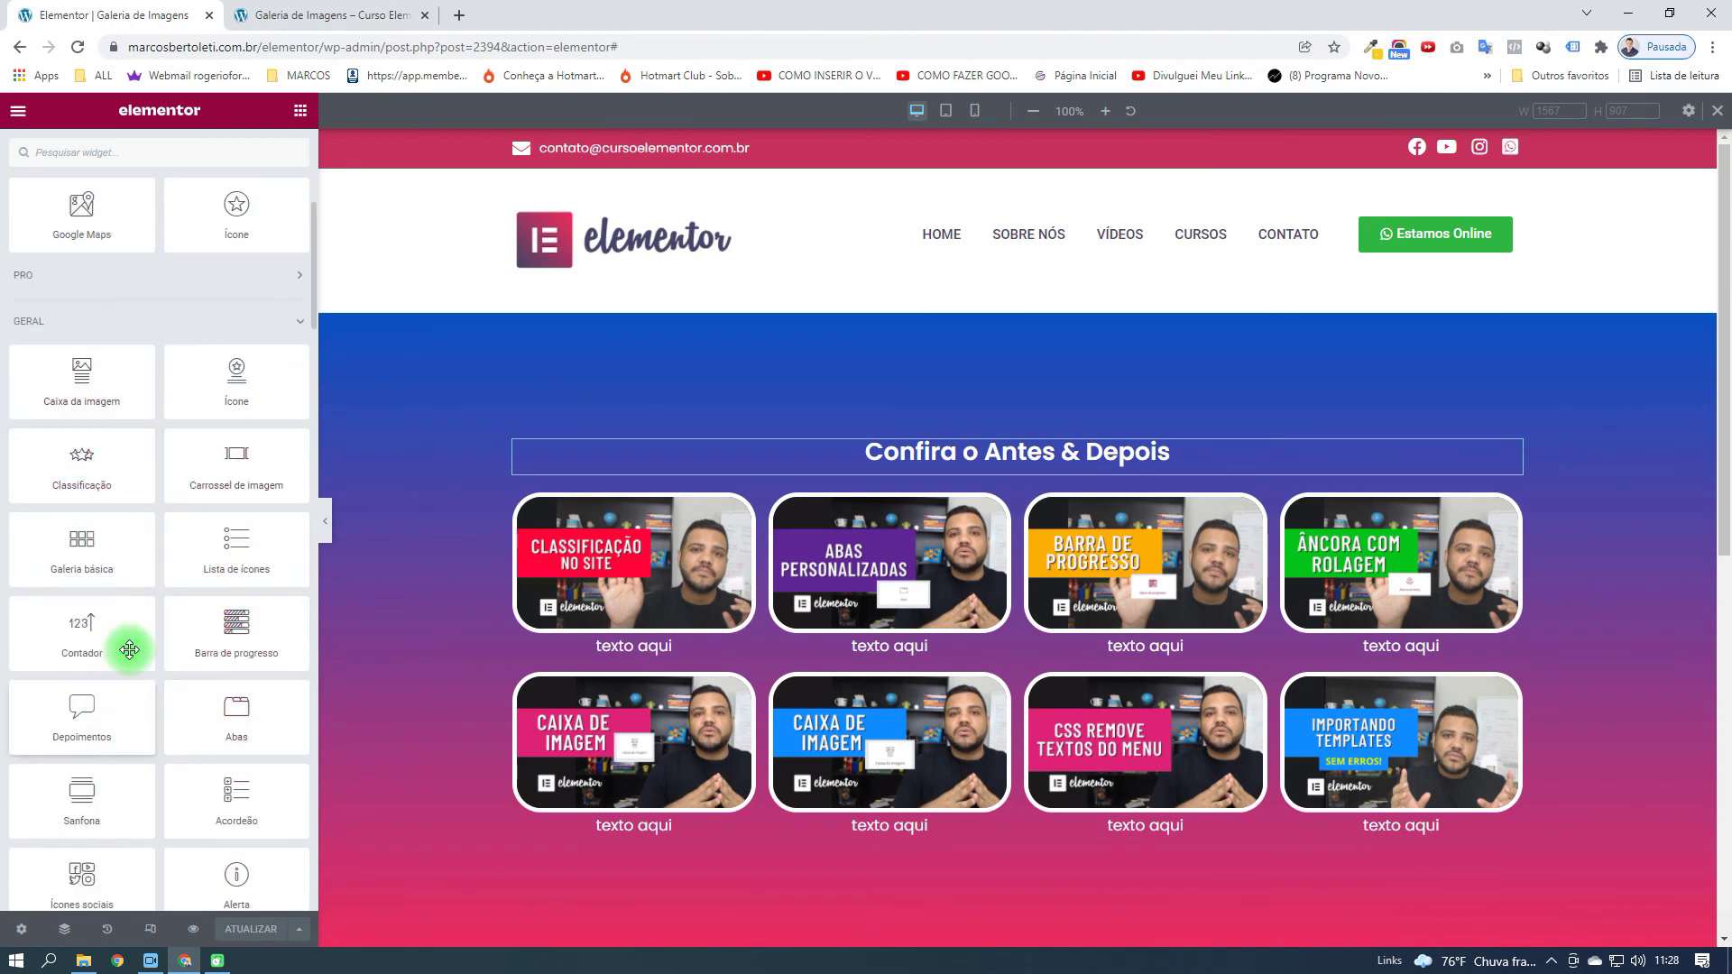
click(358, 7)
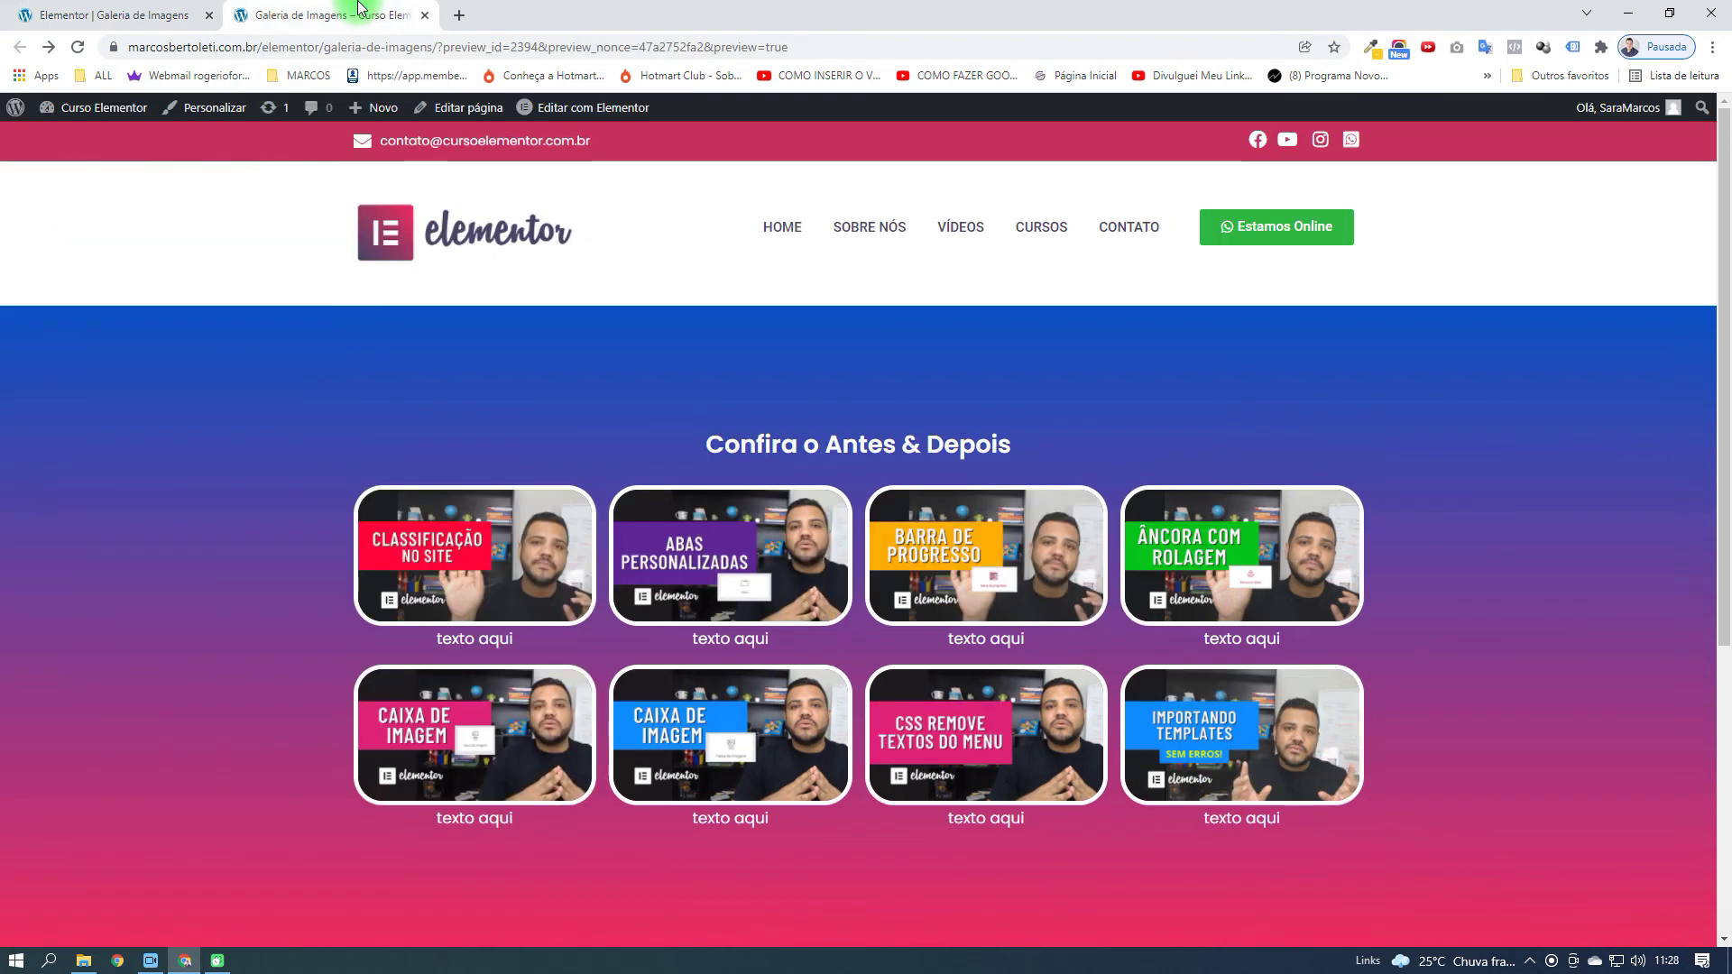